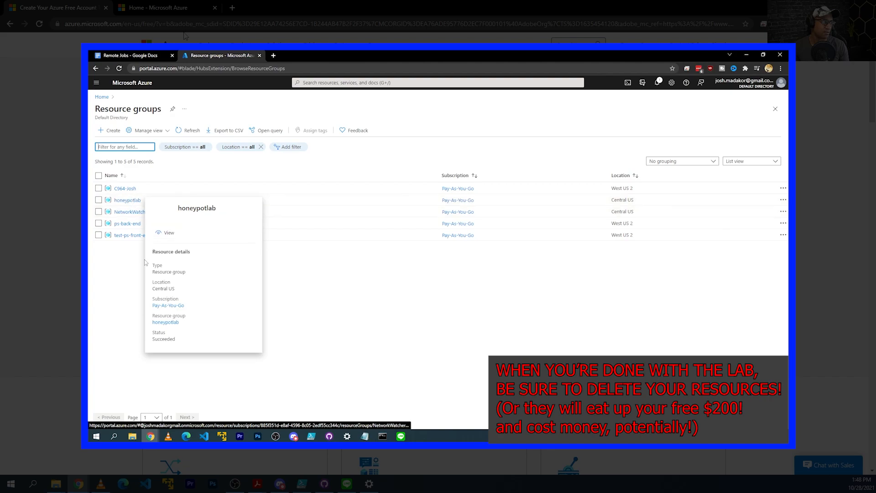
# Delete the honeypotlab resource group, pasting its name into the confirmation box
pyautogui.click(131, 203)
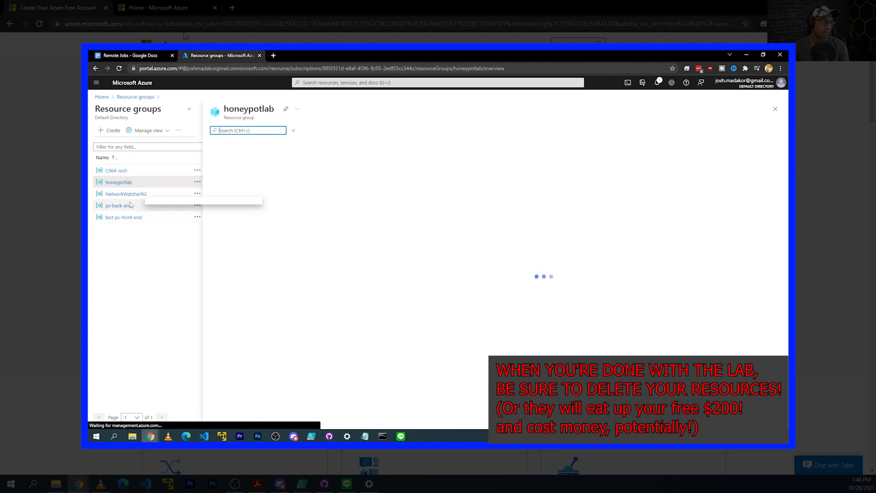
pyautogui.click(402, 130)
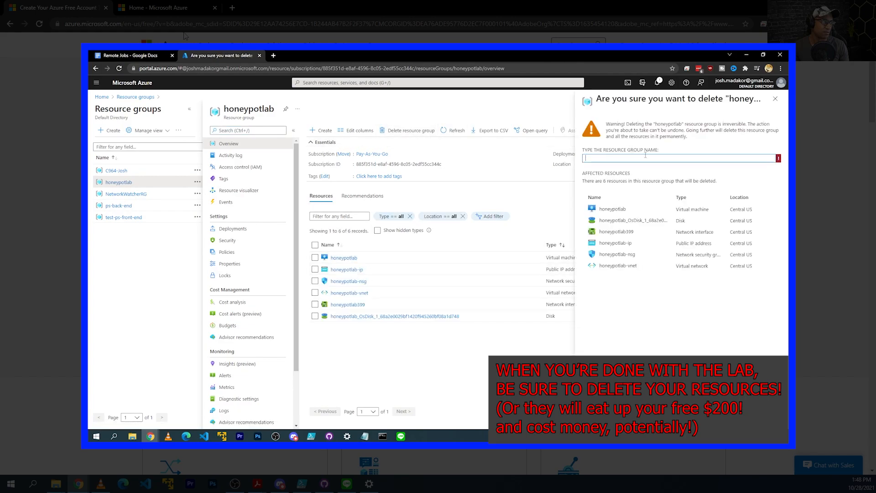
pyautogui.doubleClick(669, 124)
pyautogui.hotkey('ctrl', 'c')
pyautogui.click(667, 156)
pyautogui.hotkey('ctrl', 'v')
pyautogui.click(597, 419)
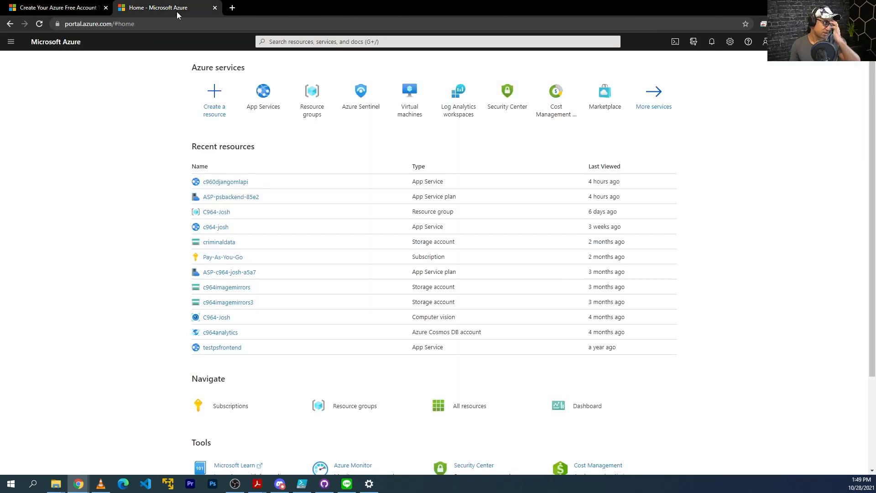
# Load the Azure portal and open Virtual machines from a search for 'virtual'
pyautogui.click(179, 26)
pyautogui.write('port')
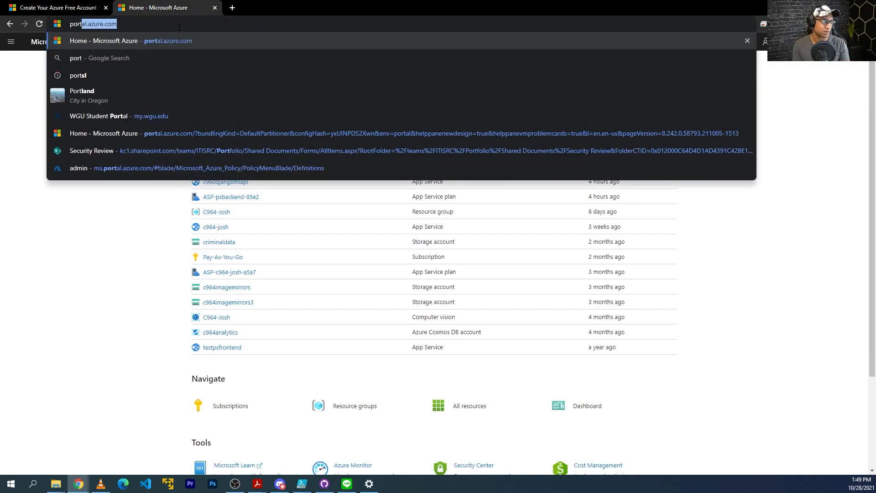
pyautogui.press('Return')
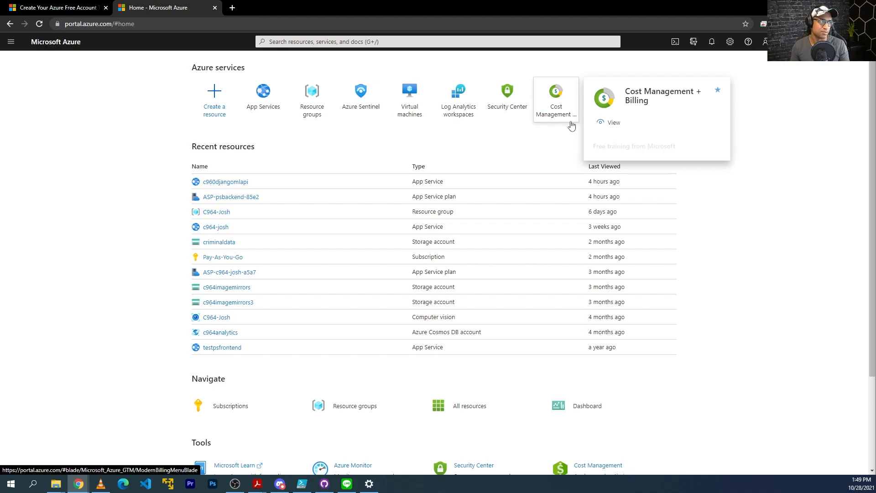
pyautogui.click(432, 40)
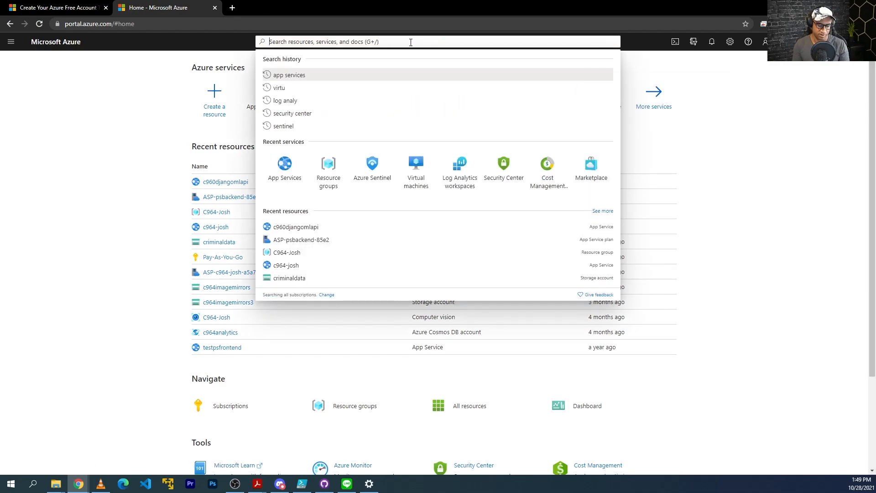
pyautogui.write('virtual')
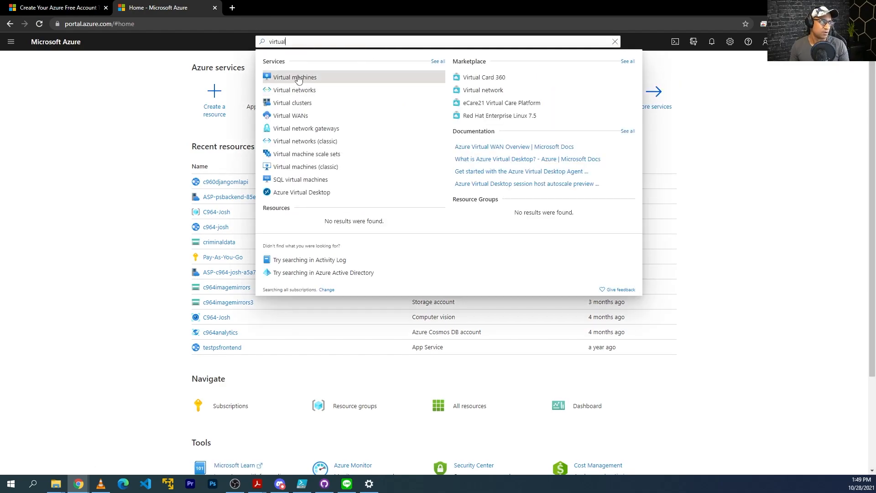
pyautogui.click(298, 78)
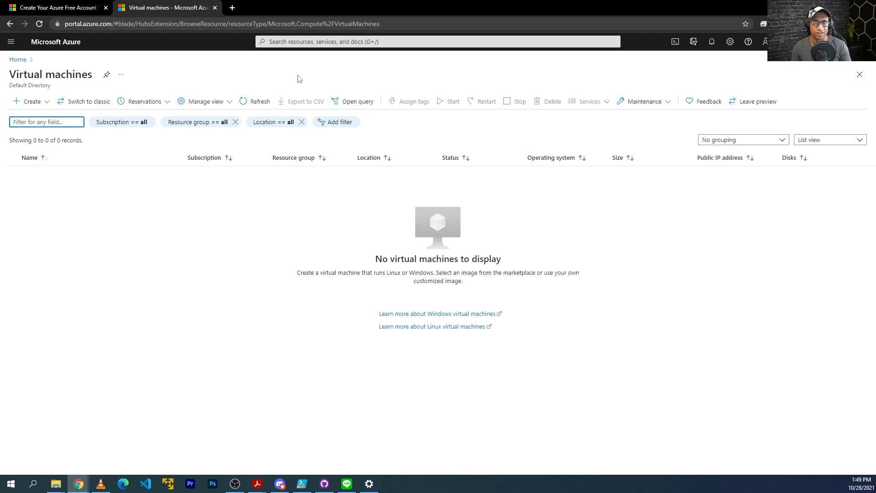
# Start a new virtual machine in a new resource group named Honeypotlab
pyautogui.click(50, 106)
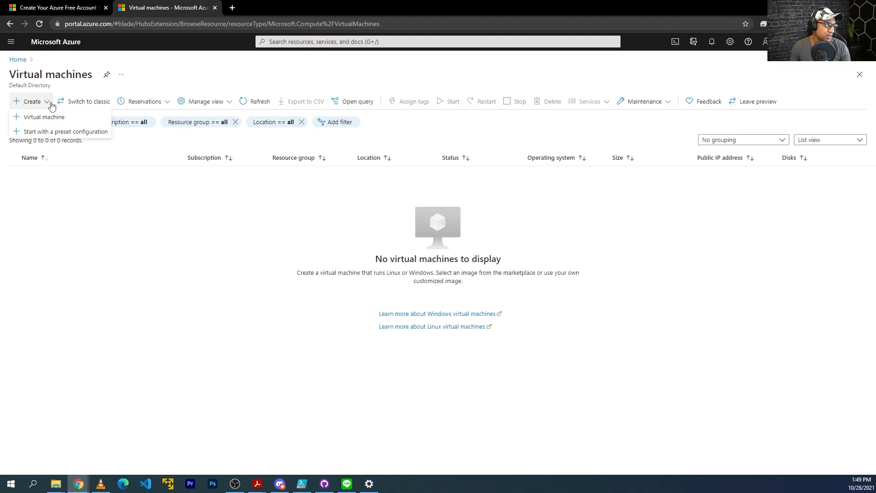
pyautogui.click(42, 117)
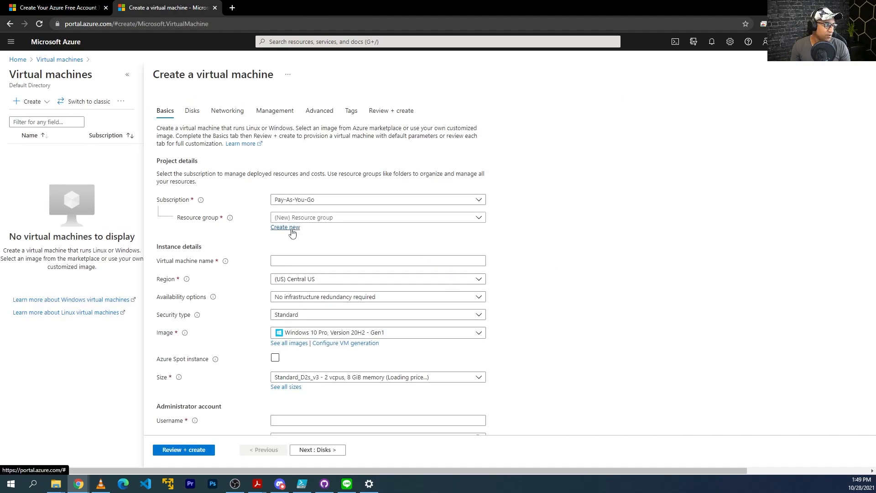
pyautogui.click(294, 228)
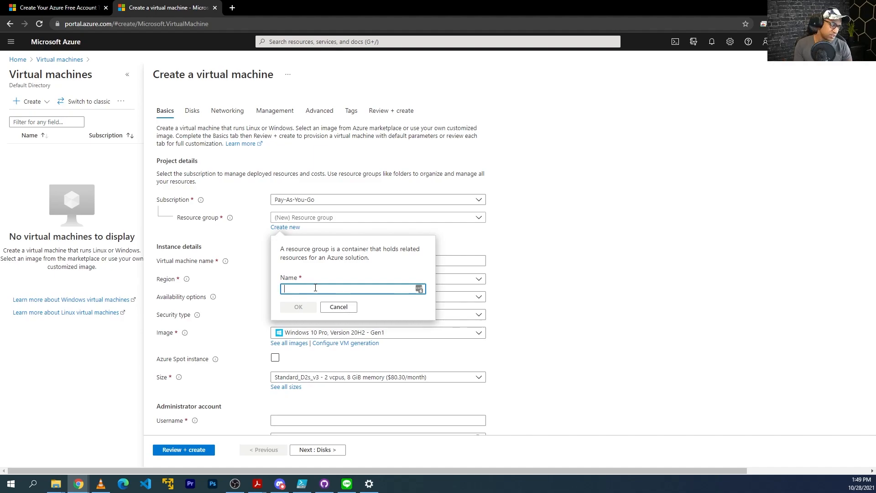
pyautogui.write('Honeypotlab')
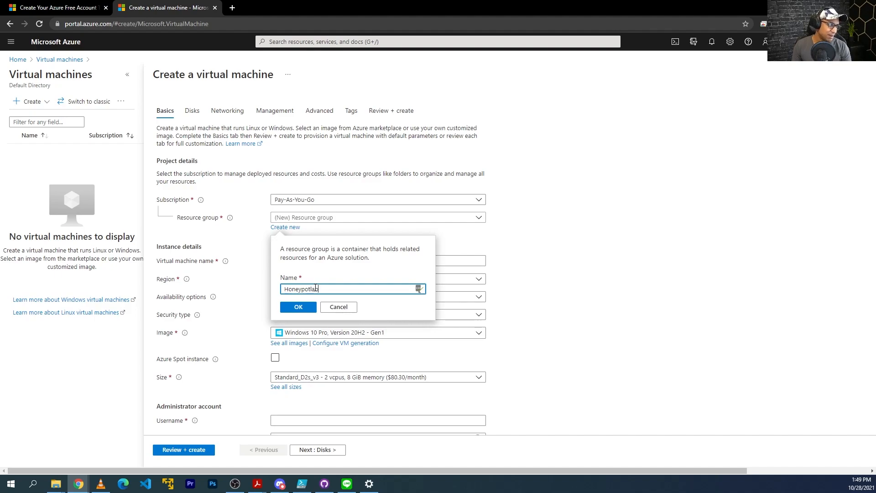
pyautogui.click(299, 306)
# Name the VM honeypot-vm and set its region to West US 3
pyautogui.click(308, 261)
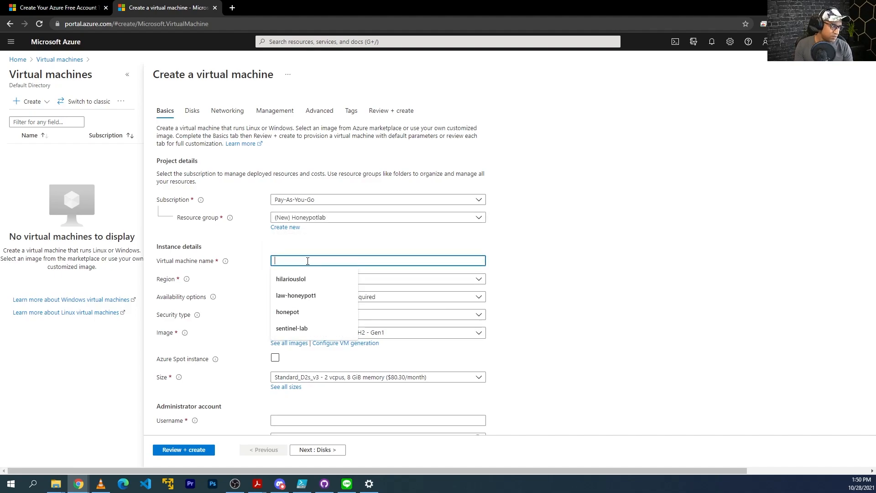
pyautogui.write('honeypot-vm')
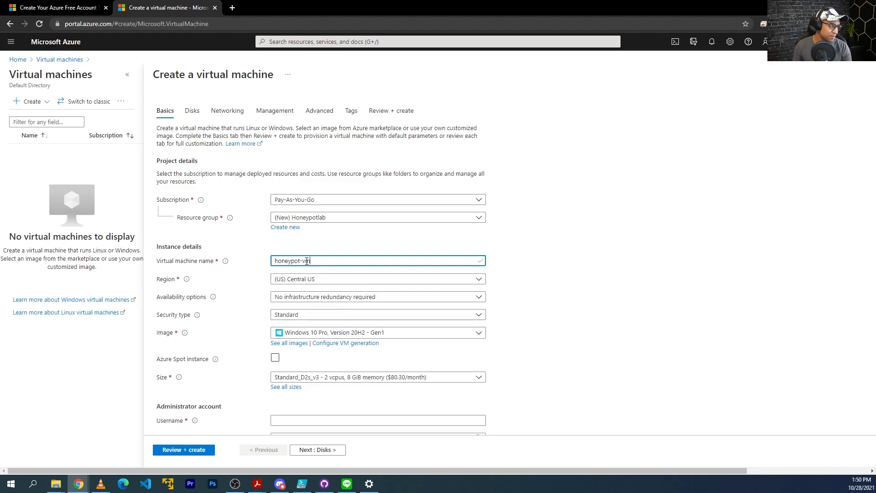
pyautogui.click(313, 280)
pyautogui.write('west')
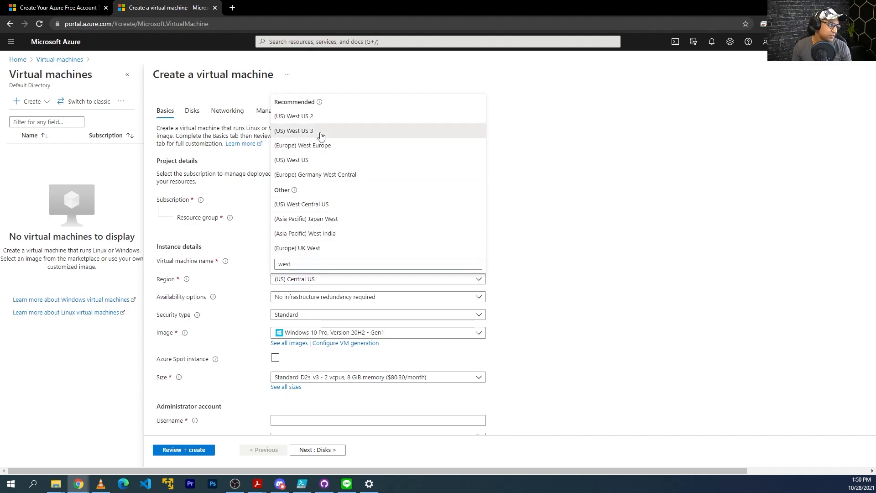
pyautogui.click(322, 136)
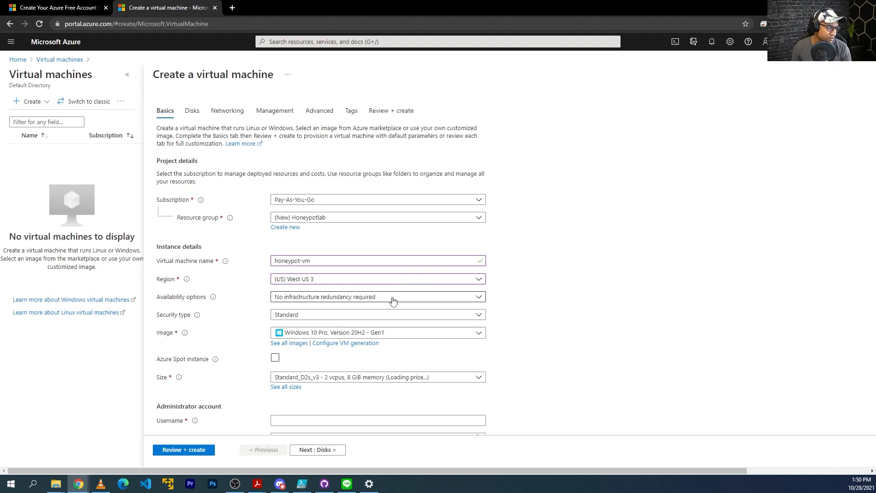
# Enter the admin username and password, and confirm eligible Windows 10 licensing
pyautogui.scroll(-4, 300, 208)
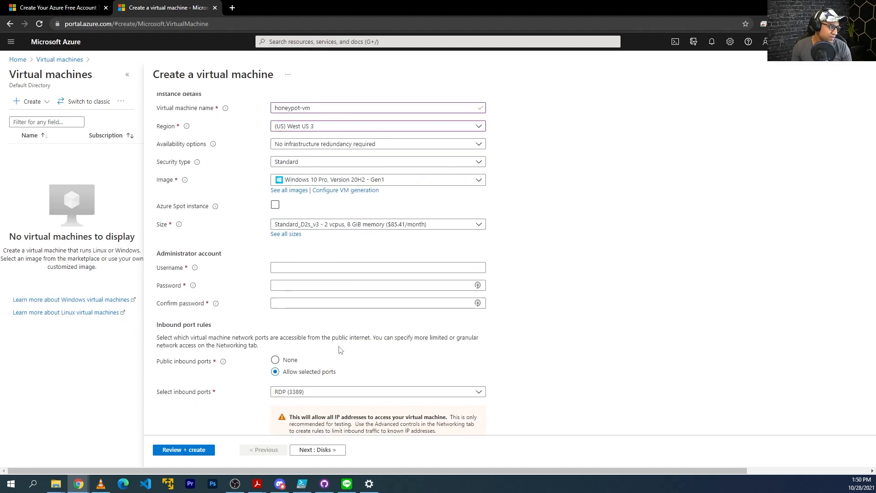
pyautogui.click(307, 238)
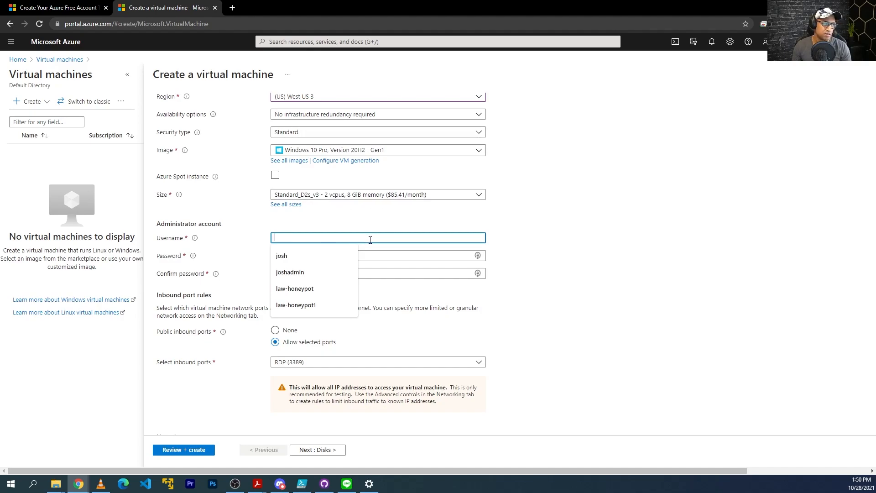
pyautogui.press('Down')
pyautogui.press('Down')
pyautogui.press('Return')
pyautogui.press('Tab')
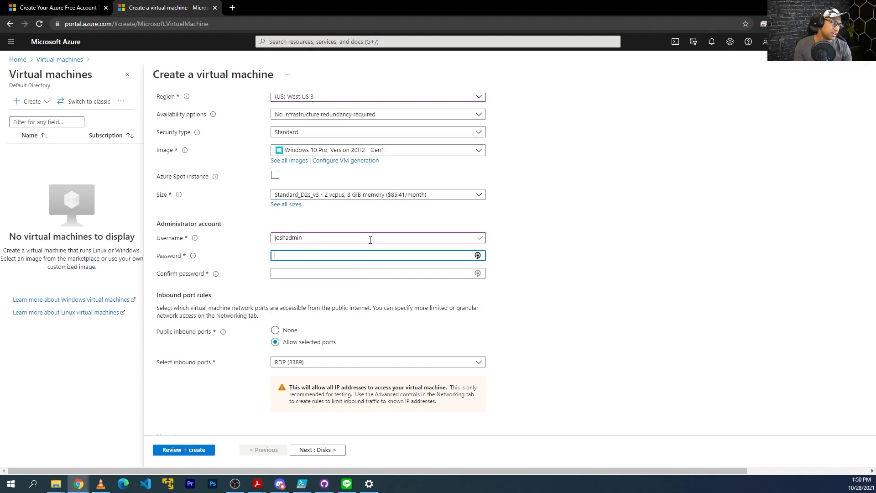
pyautogui.write('••••••••')
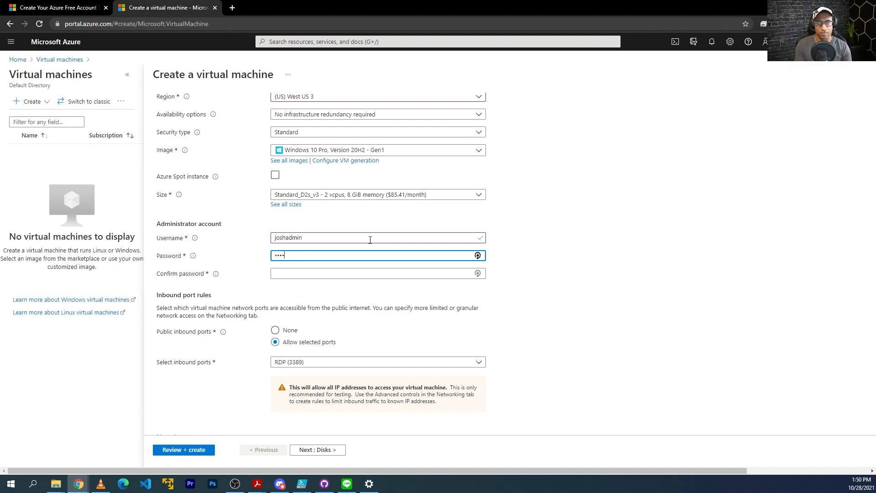
pyautogui.hotkey('ctrl', 'a')
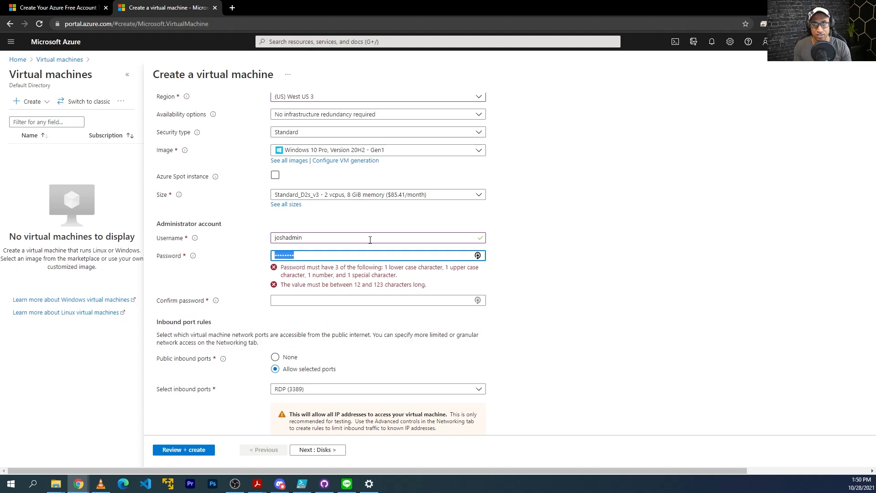
pyautogui.write('••••')
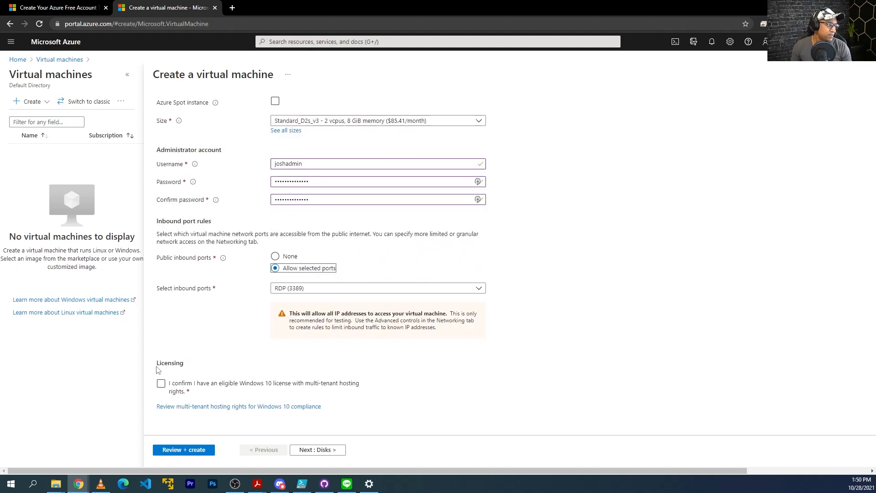
pyautogui.click(160, 383)
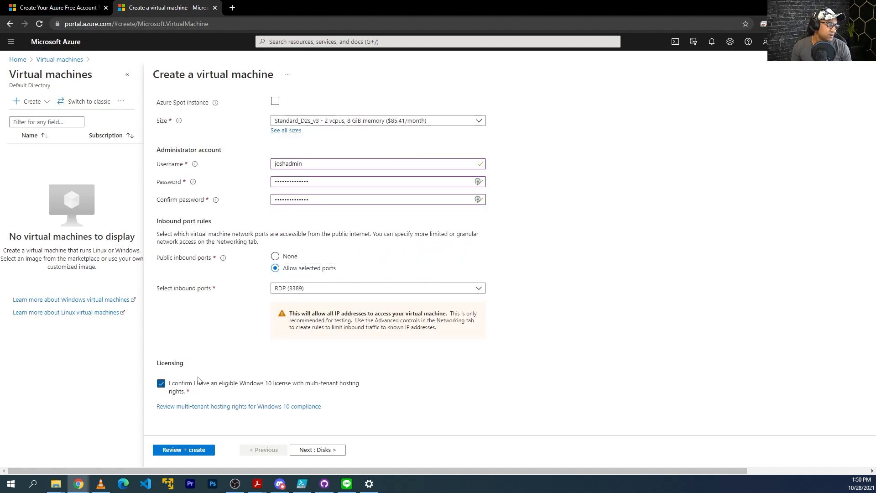
# Advance through Disks to Networking and set the NIC network security group to Advanced
pyautogui.click(320, 450)
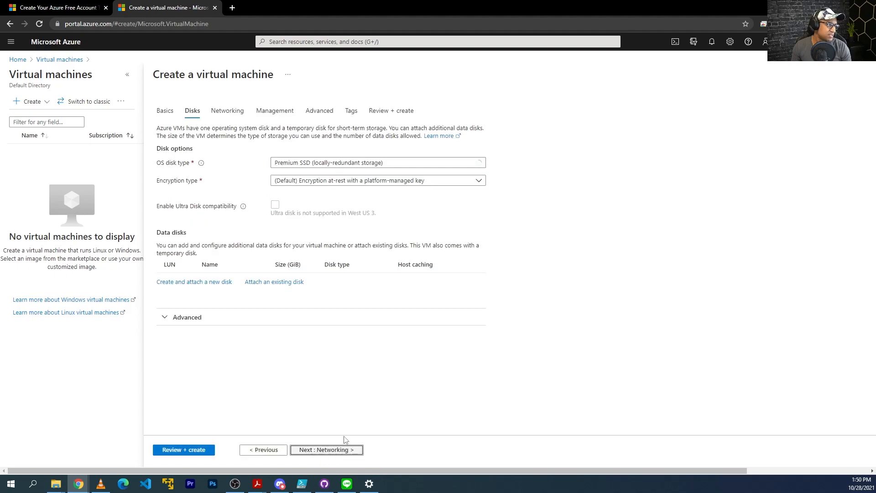
pyautogui.click(343, 450)
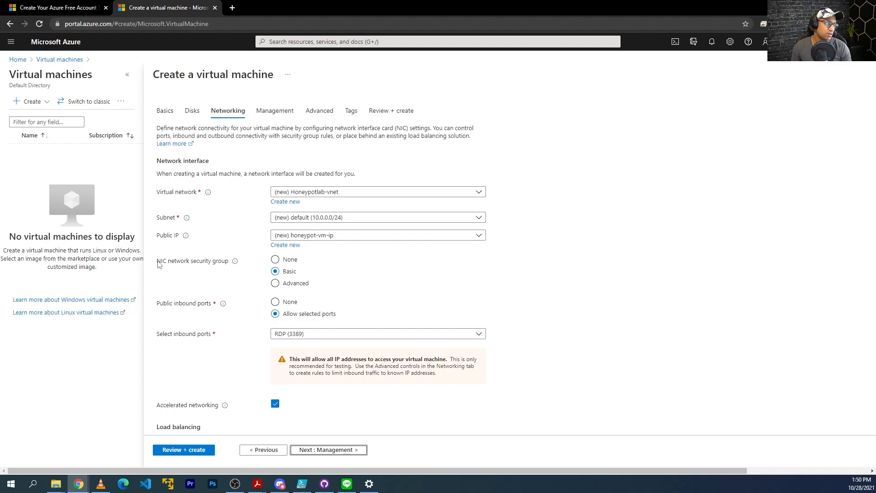
pyautogui.doubleClick(220, 261)
pyautogui.tripleClick(220, 261)
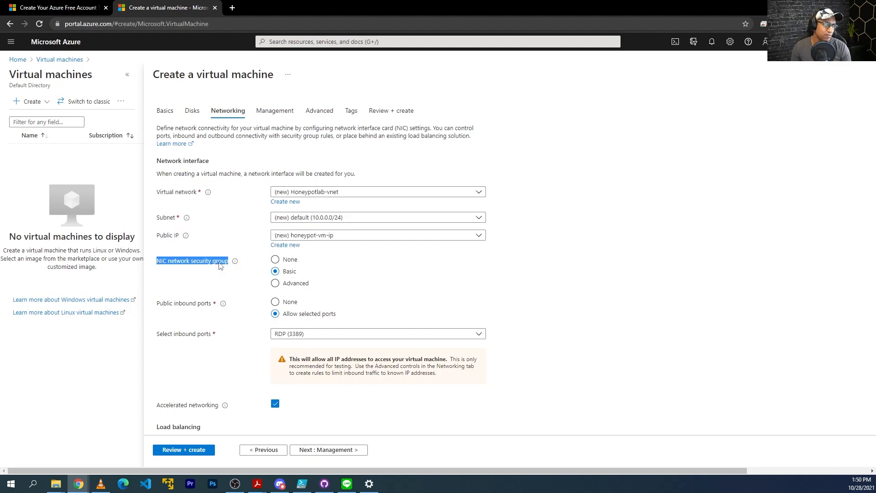
pyautogui.click(275, 283)
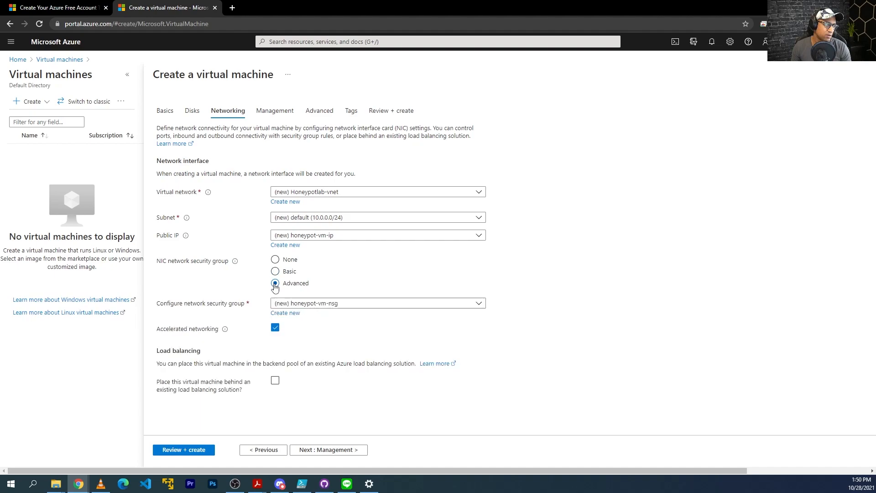
# Open the honeypot-vm-nsg settings and remove the default-allow-rdp inbound rule
pyautogui.click(292, 313)
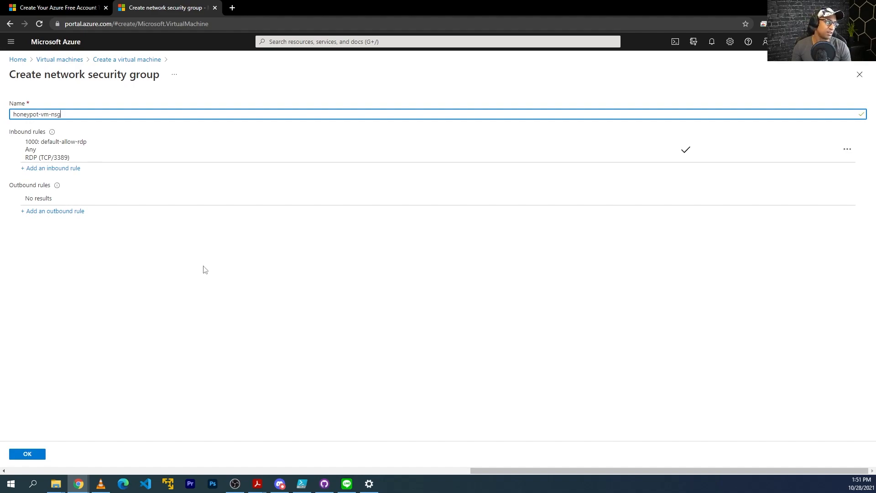
pyautogui.click(846, 151)
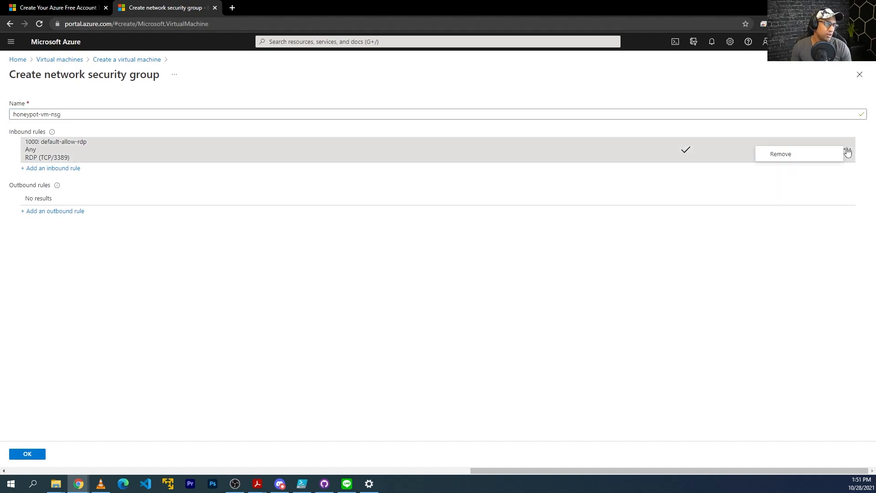
pyautogui.click(787, 156)
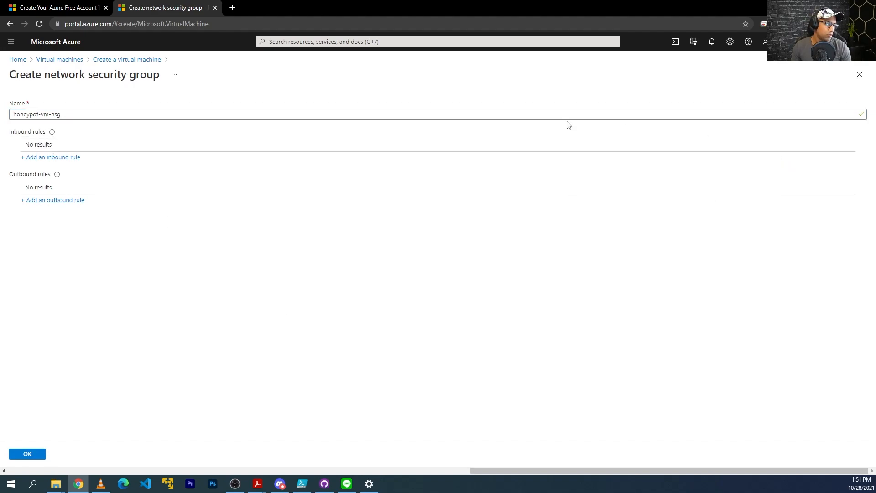
# Add inbound rule DANGER_ANY_IN with destination ports * and priority 100, then confirm the NSG
pyautogui.click(46, 158)
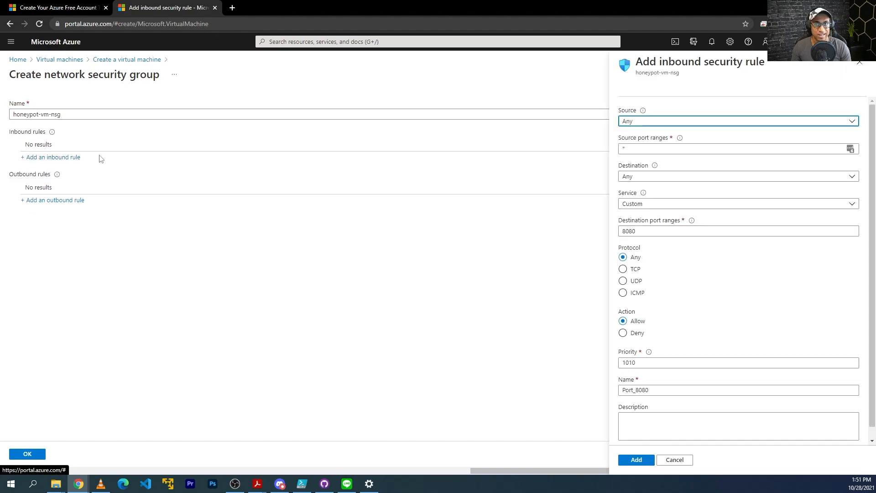
pyautogui.moveTo(643, 231); pyautogui.dragTo(579, 222)
pyautogui.write('*')
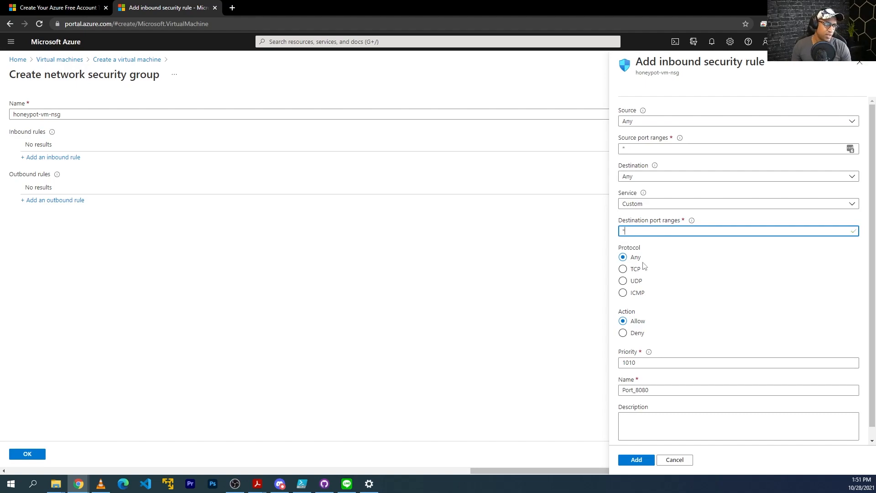
pyautogui.moveTo(636, 363); pyautogui.dragTo(593, 362)
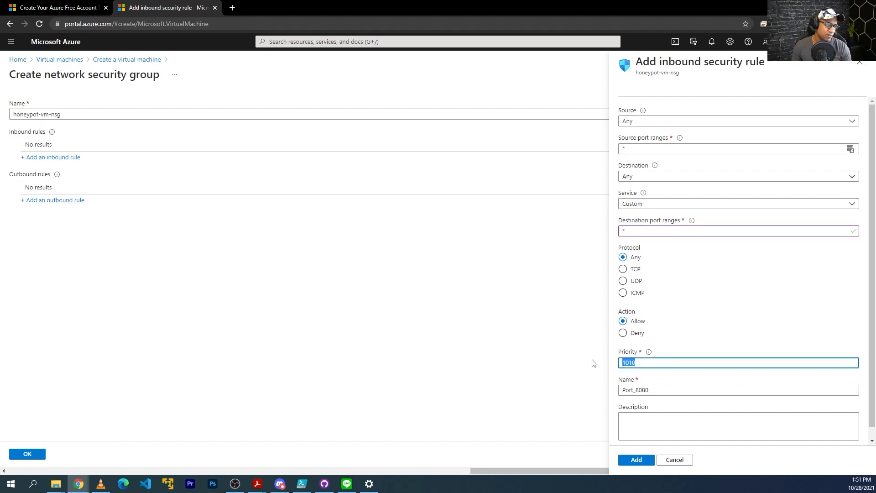
pyautogui.write('100')
pyautogui.press('Tab')
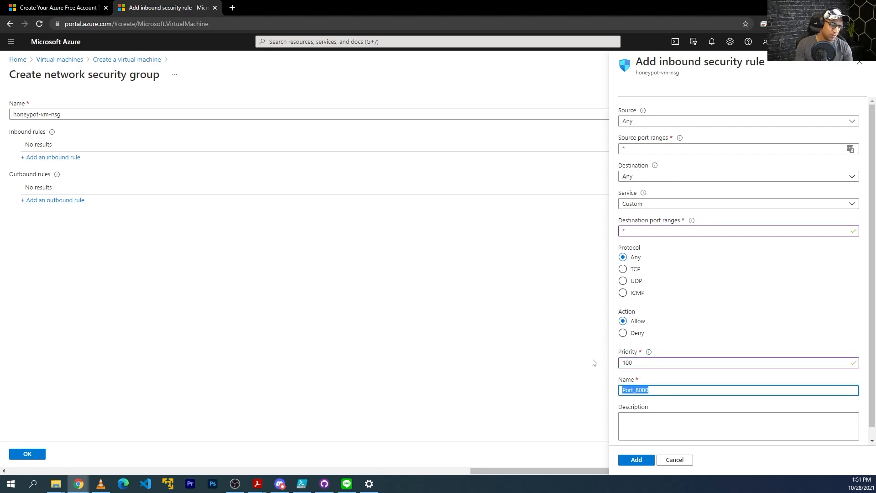
pyautogui.write('DANGER_ANY_IN')
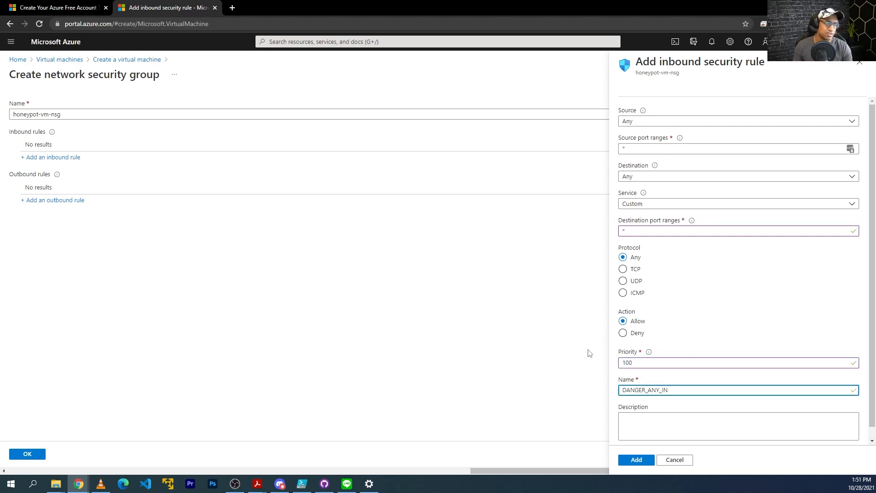
pyautogui.click(646, 461)
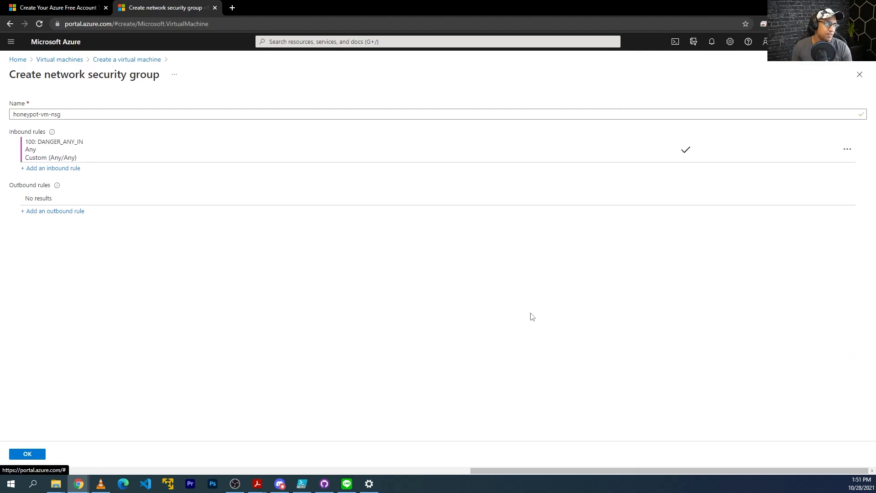
pyautogui.click(27, 454)
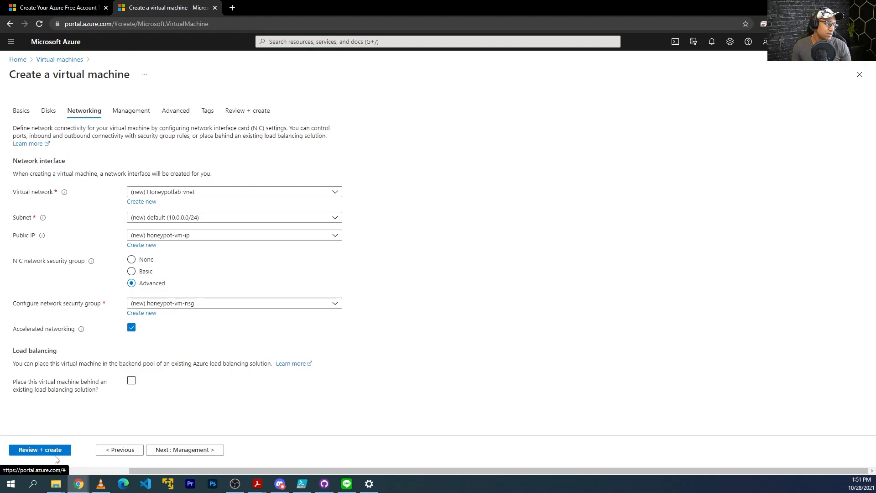
# Review the honeypot-vm settings and create the virtual machine
pyautogui.click(41, 449)
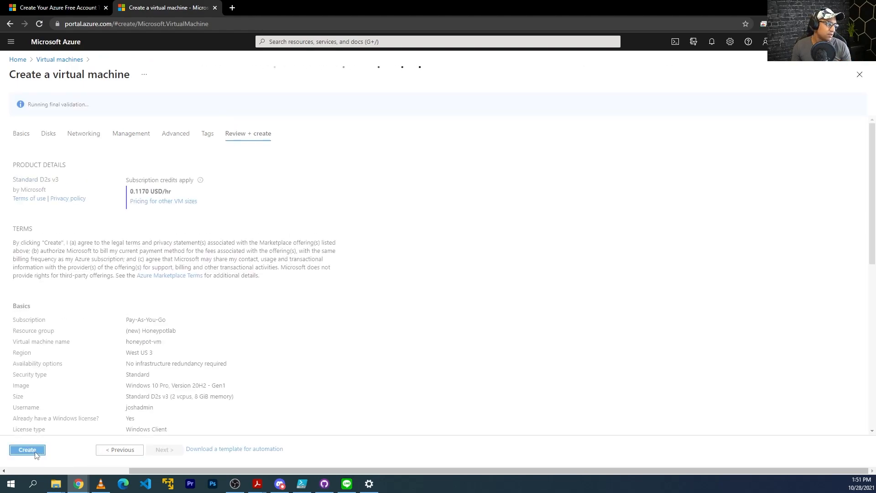
pyautogui.click(28, 450)
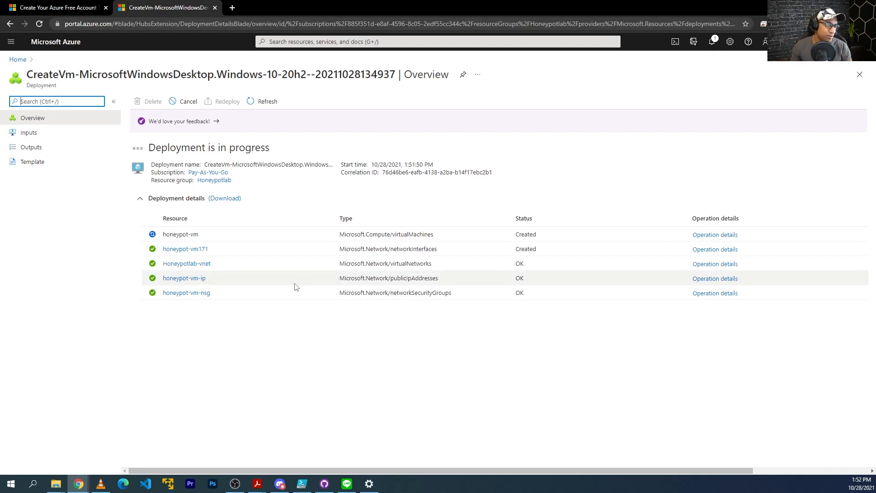
# Search for Log Analytics and open the Log Analytics workspaces list
pyautogui.moveTo(557, 226); pyautogui.dragTo(170, 139)
pyautogui.doubleClick(170, 148)
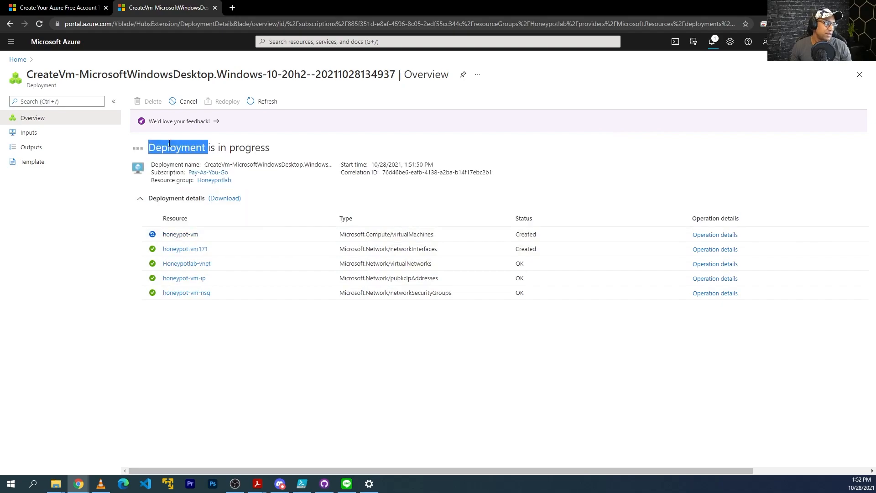
pyautogui.click(299, 42)
pyautogui.write('log alya')
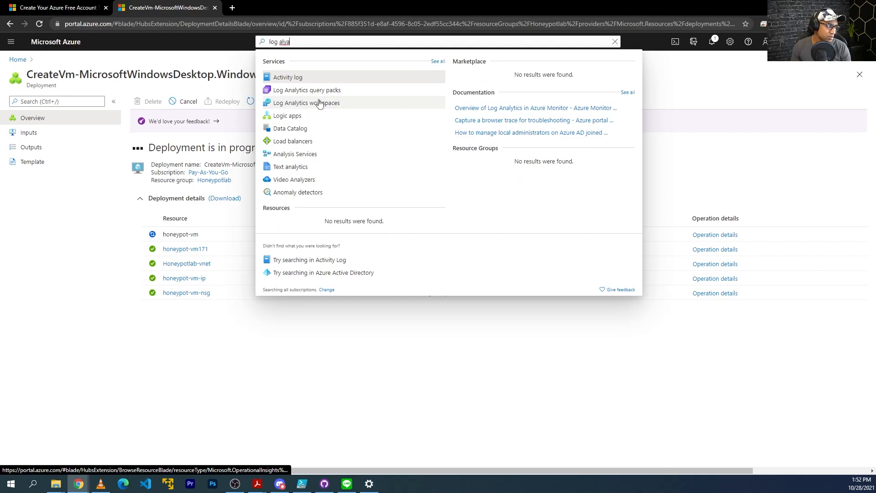
pyautogui.click(313, 104)
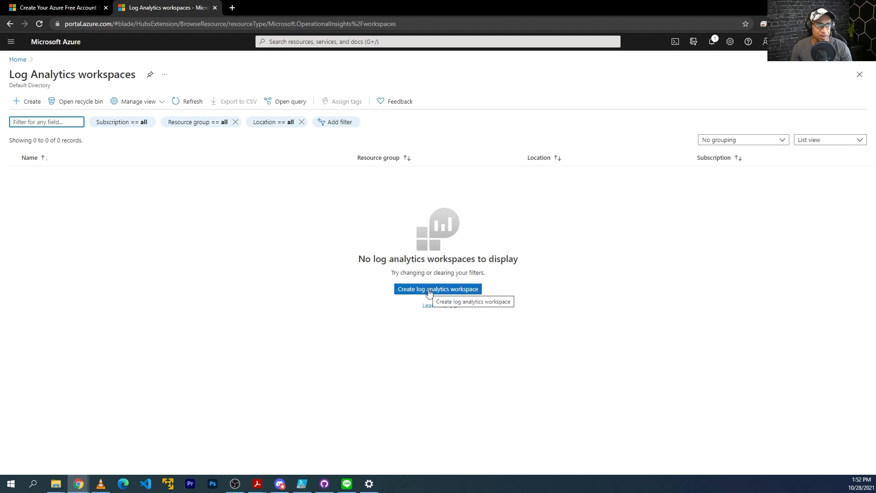
# Start creating a new Log Analytics workspace and open its resource group list
pyautogui.moveTo(355, 225); pyautogui.dragTo(499, 259)
pyautogui.click(501, 280)
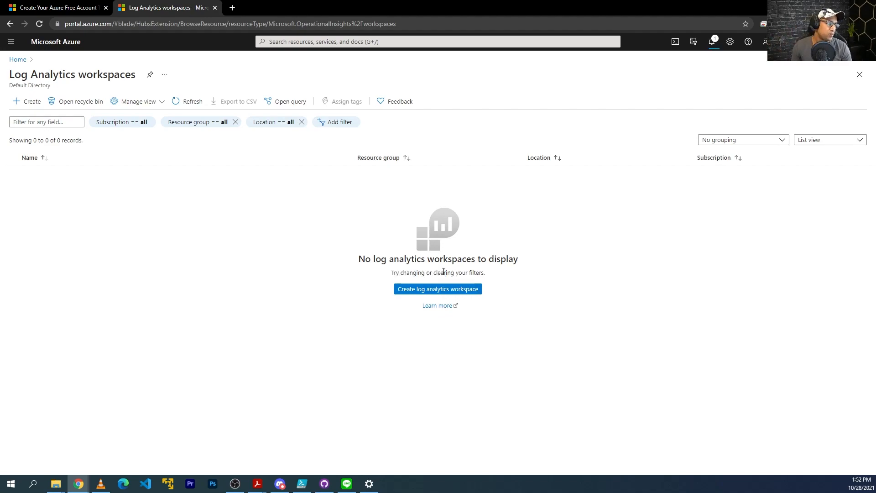
pyautogui.click(423, 289)
pyautogui.click(174, 258)
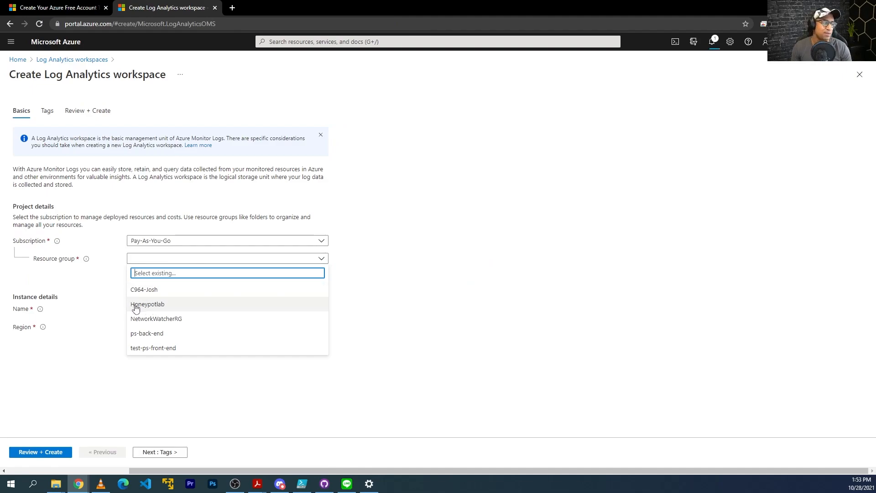
# Create workspace law-honeypot1 in resource group Honeypotlab, region West US 2
pyautogui.click(154, 309)
pyautogui.click(162, 307)
pyautogui.write('l')
pyautogui.press('Down')
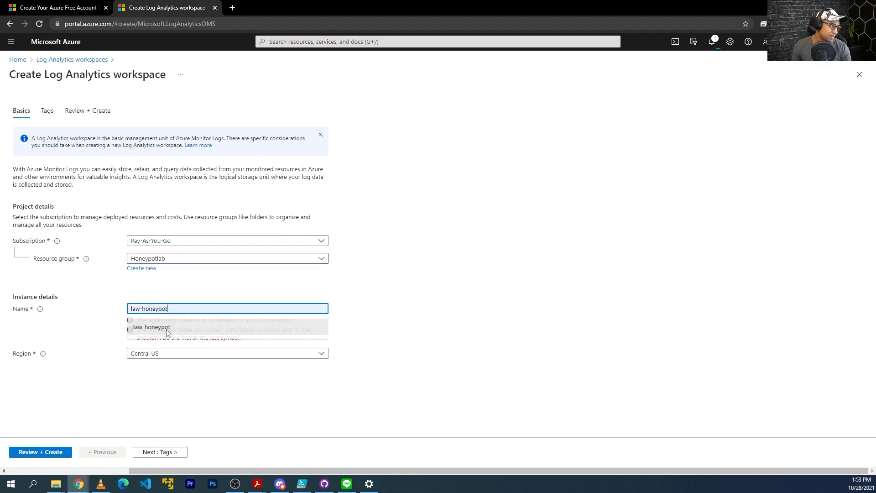
pyautogui.press('Return')
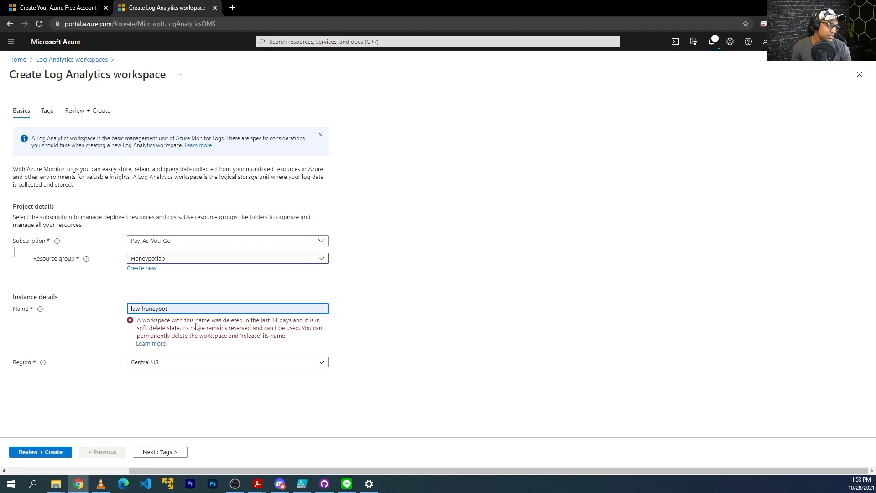
pyautogui.write('1')
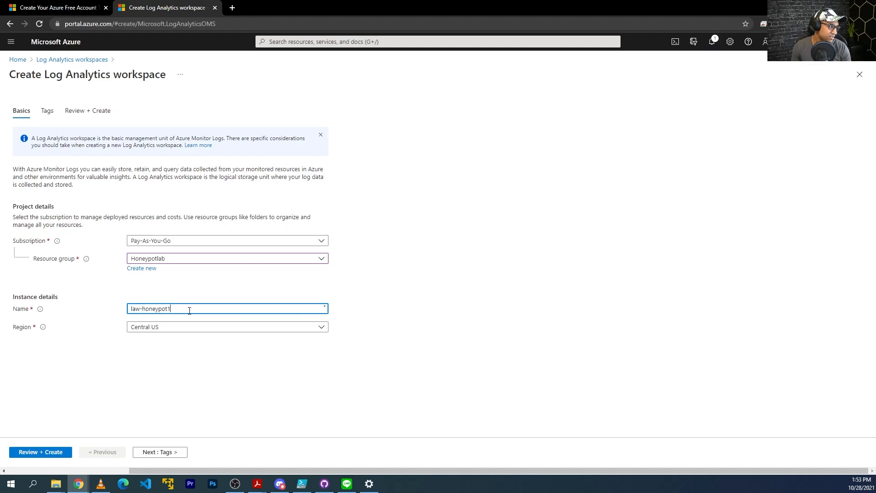
pyautogui.click(256, 328)
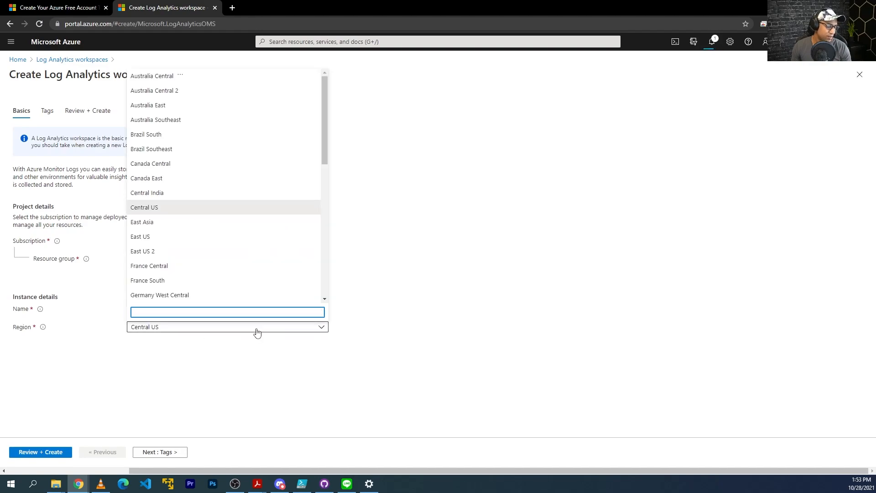
pyautogui.write('west')
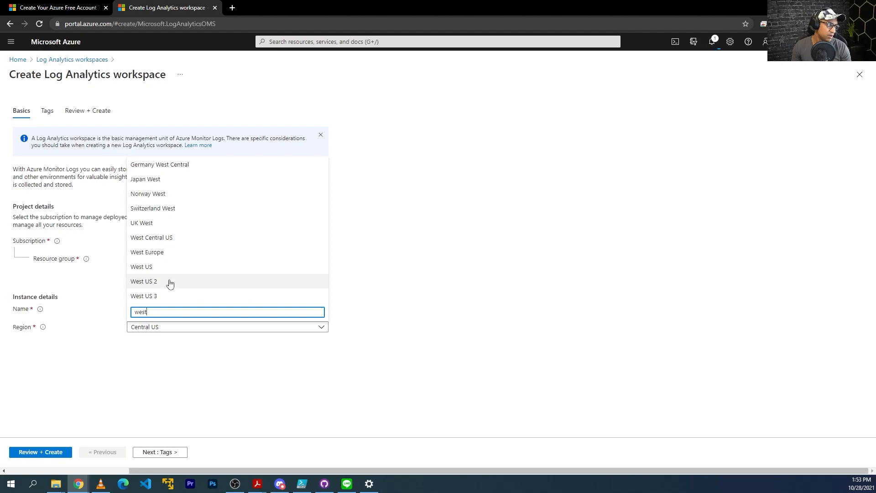
pyautogui.click(170, 282)
pyautogui.click(50, 454)
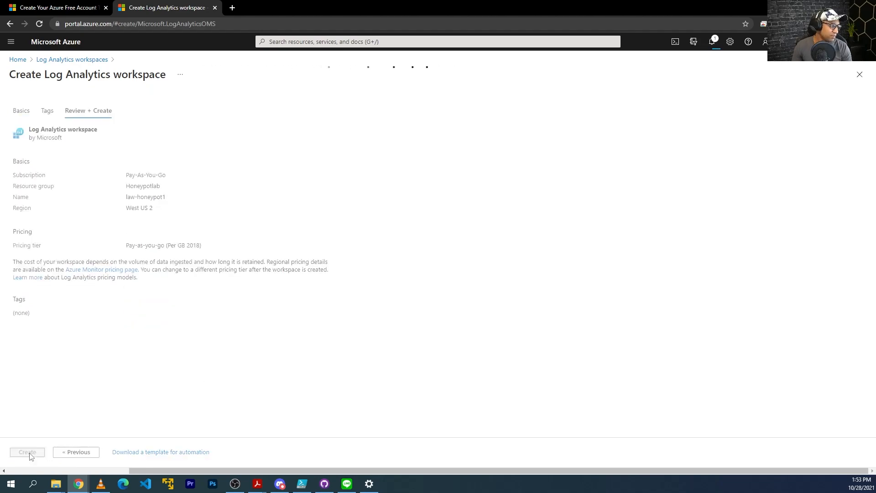
pyautogui.click(40, 450)
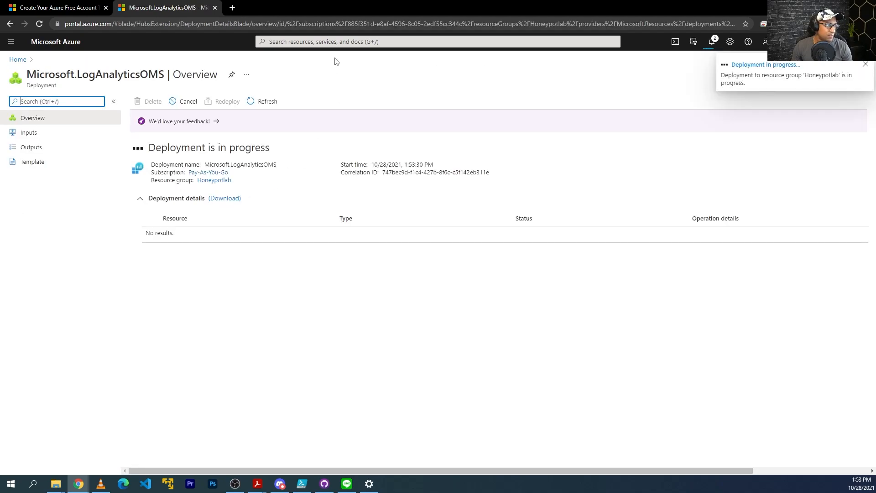
# In Security Center pricing for law-honeypot1, turn Defender for SQL servers off and save
pyautogui.click(333, 41)
pyautogui.write('security')
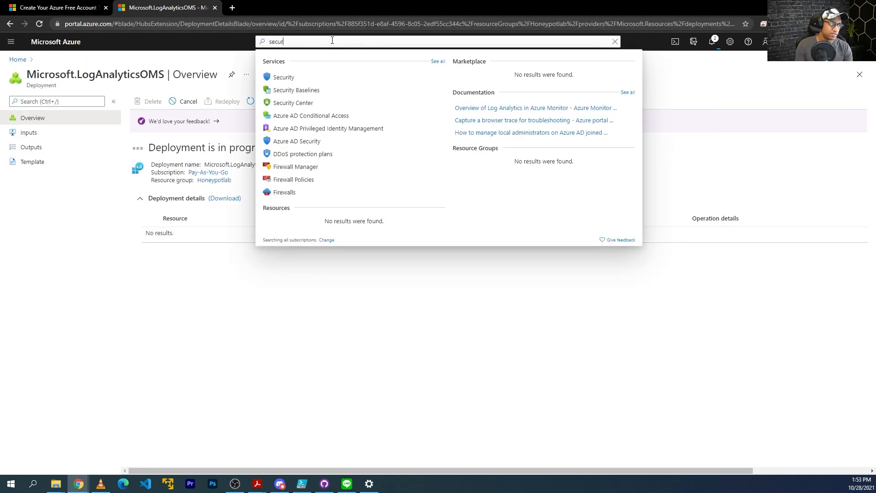
pyautogui.click(305, 107)
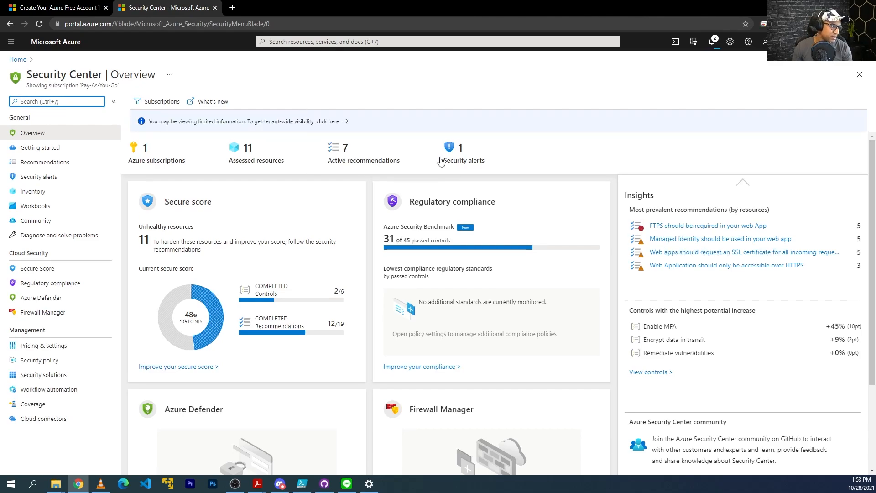
pyautogui.click(55, 346)
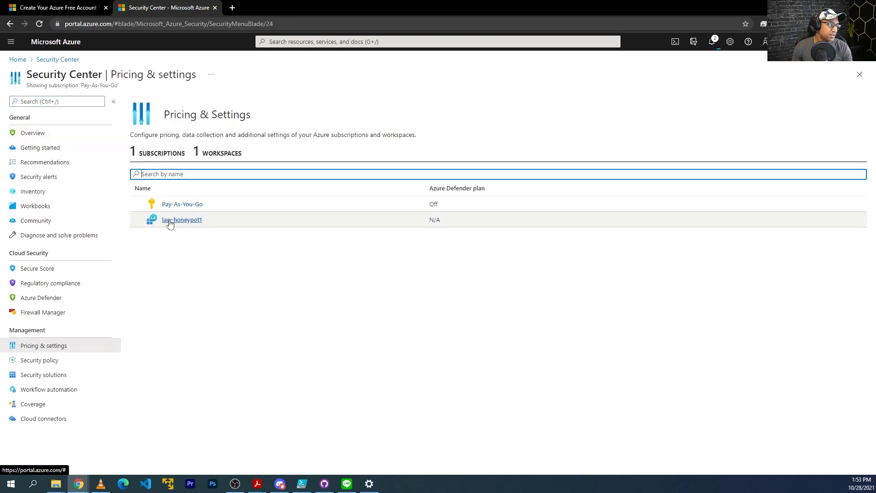
pyautogui.click(188, 221)
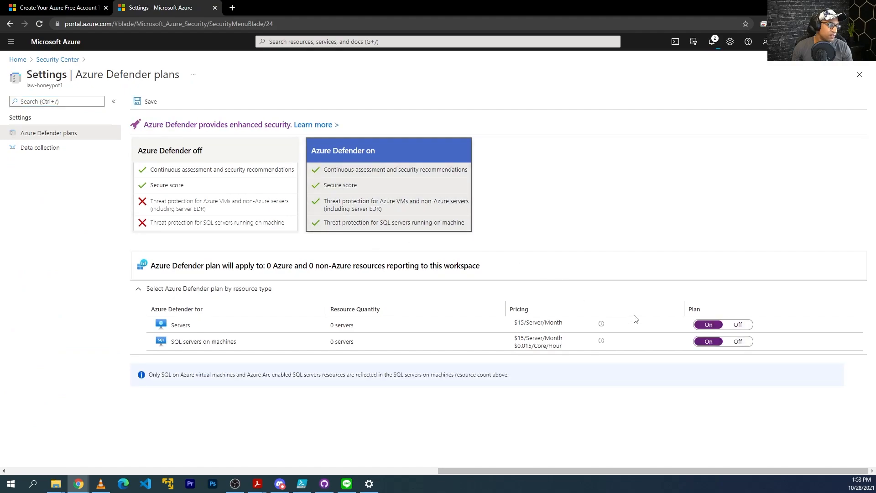
pyautogui.click(735, 342)
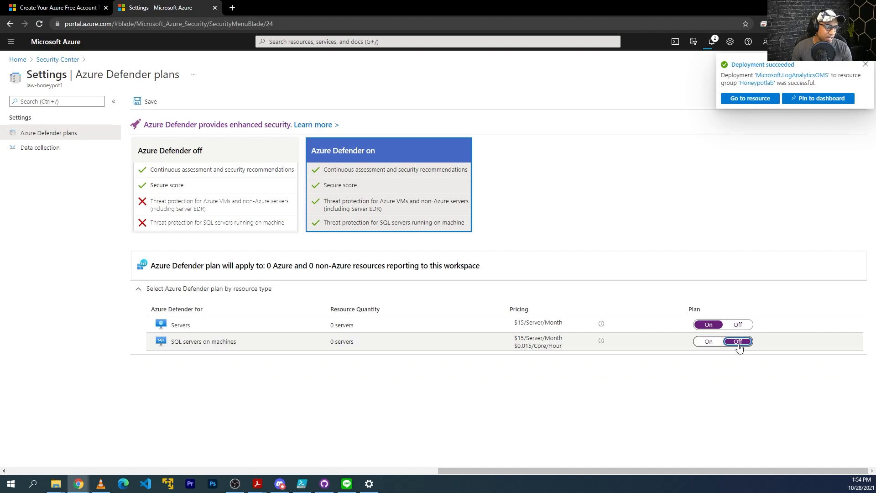
pyautogui.click(146, 101)
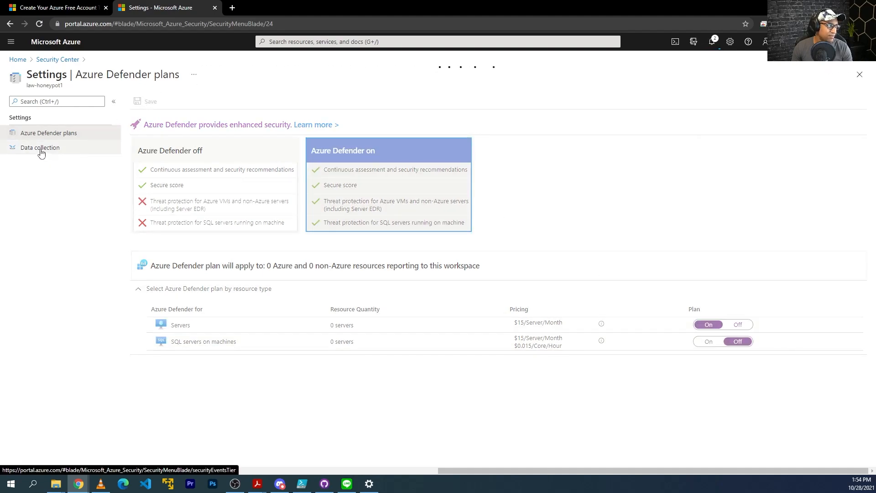
# Set law-honeypot1's data collection to All Events and save
pyautogui.click(55, 152)
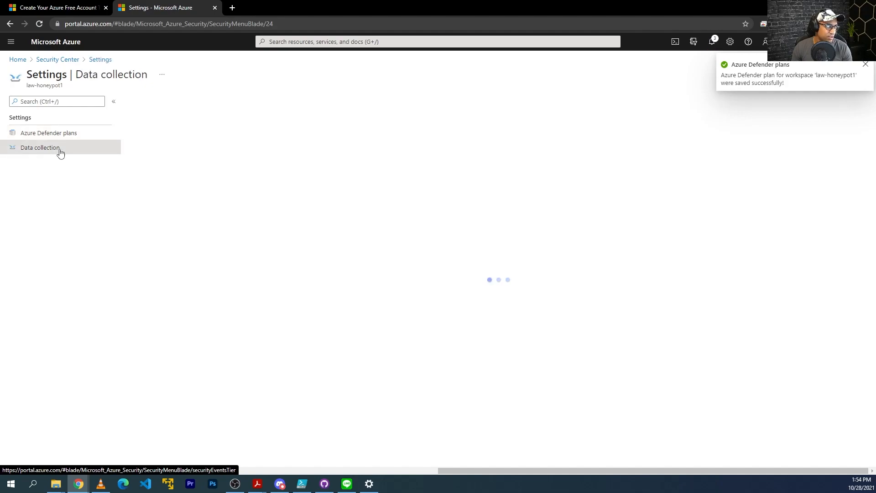
pyautogui.click(142, 174)
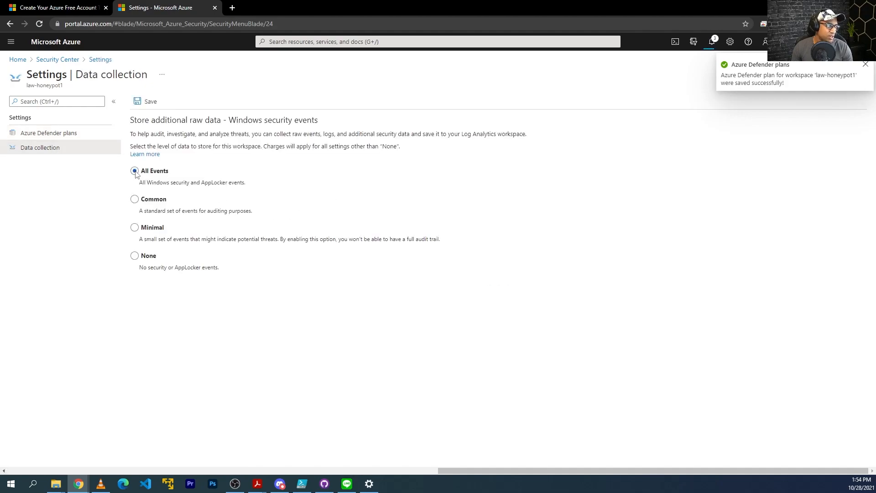
pyautogui.click(155, 105)
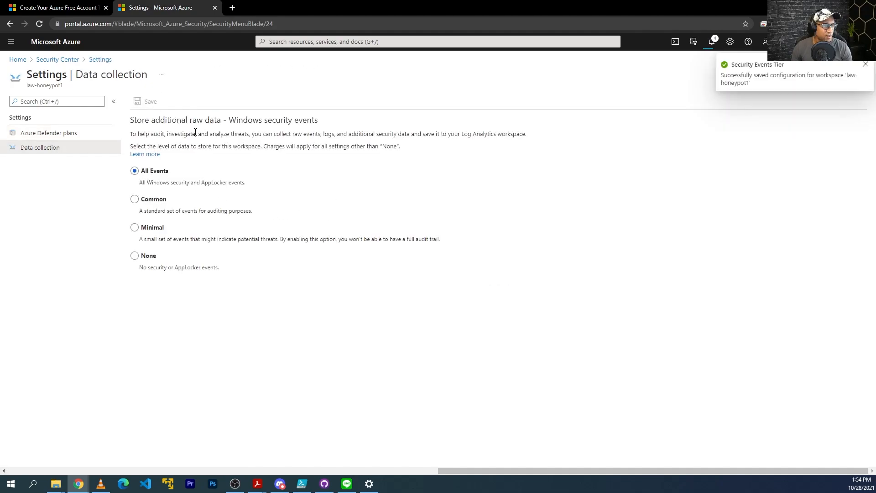
# Open law-honeypot1's Virtual machines list and connect honeypot-vm to the workspace
pyautogui.click(315, 43)
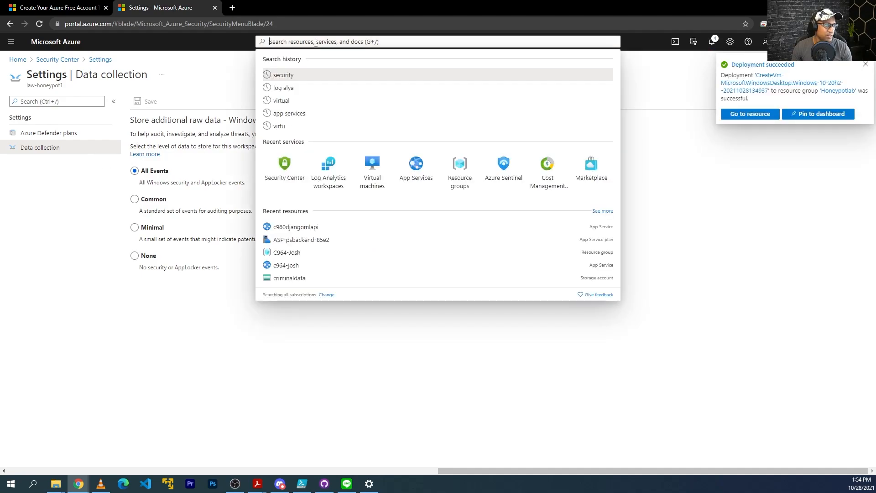
pyautogui.write('log analy')
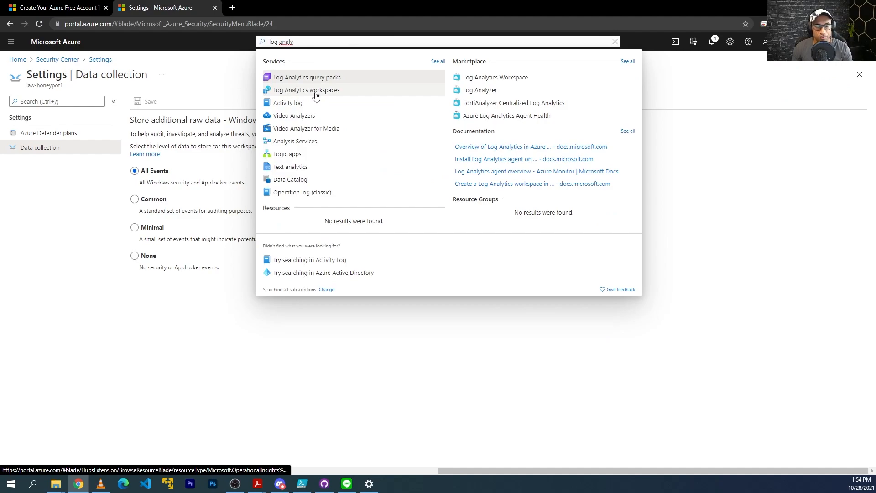
pyautogui.click(316, 93)
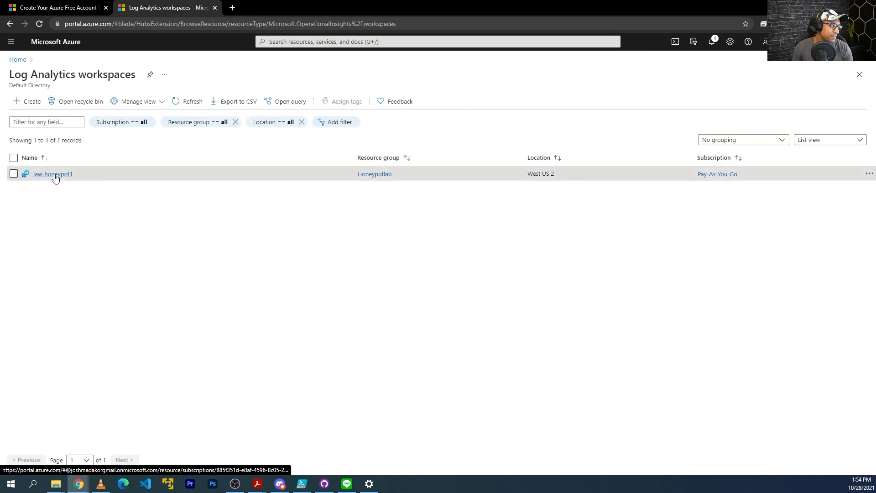
pyautogui.click(53, 175)
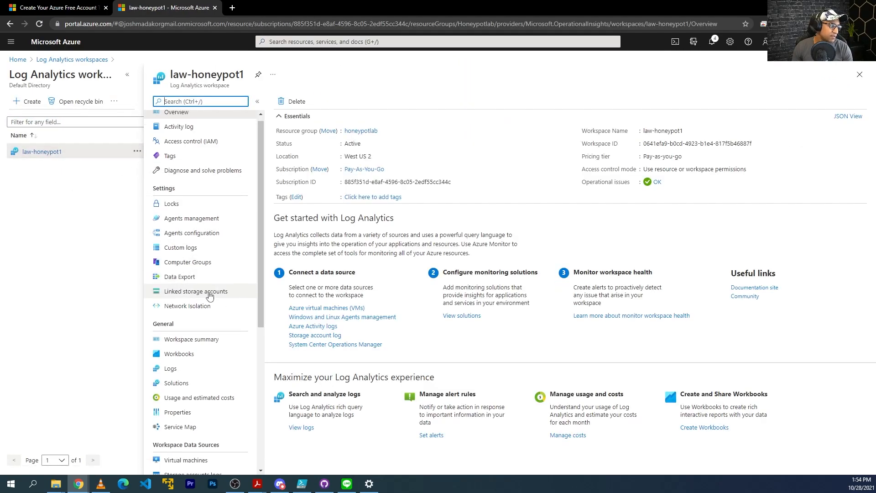
pyautogui.scroll(-3, 209, 293)
pyautogui.click(198, 330)
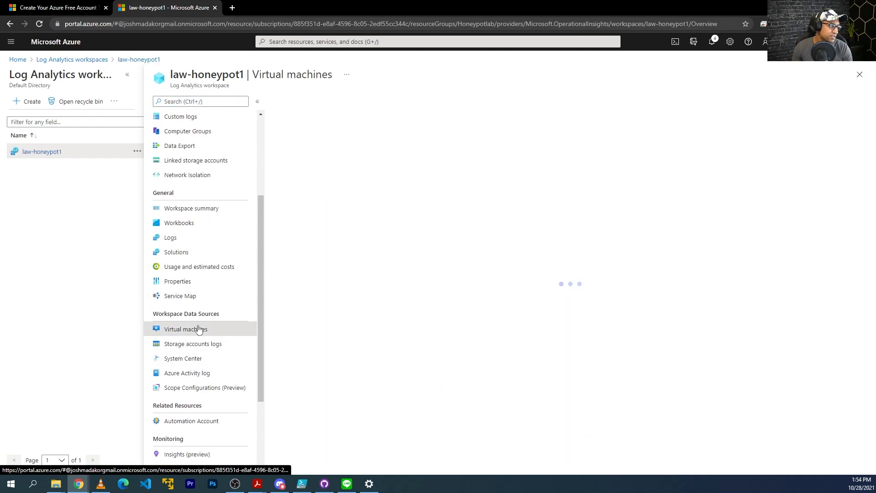
pyautogui.click(326, 153)
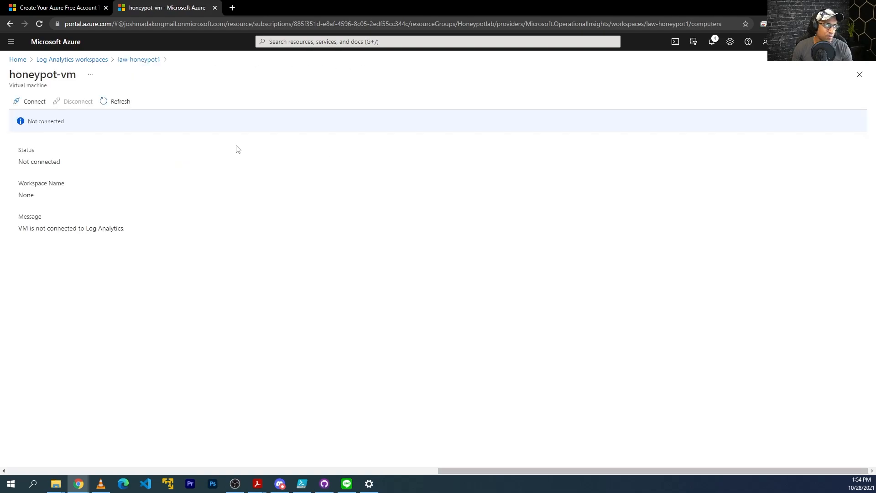
pyautogui.click(29, 102)
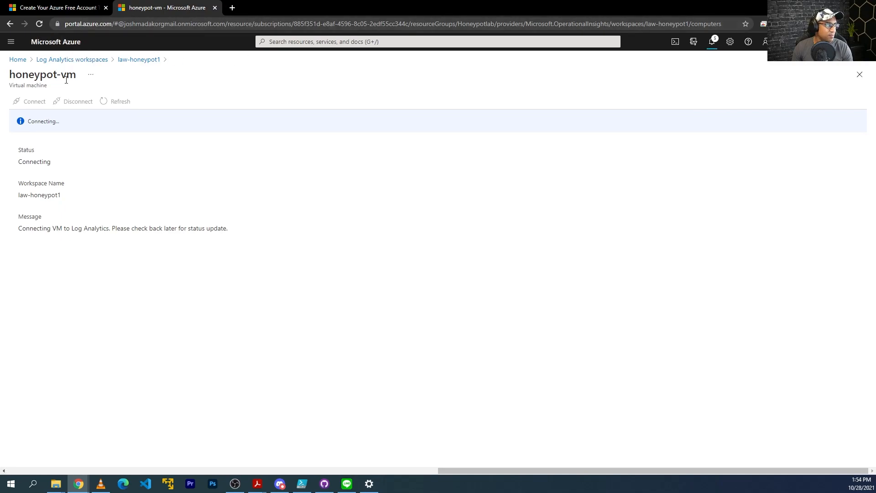
pyautogui.click(105, 8)
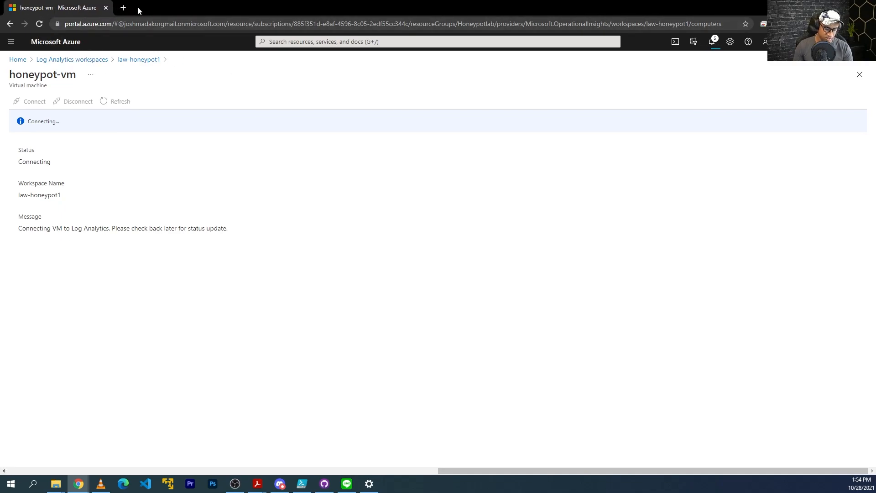
# Open the Azure portal in a new tab and go to the Azure Sentinel service
pyautogui.hotkey('ctrl', 't')
pyautogui.write('portal.azure.com')
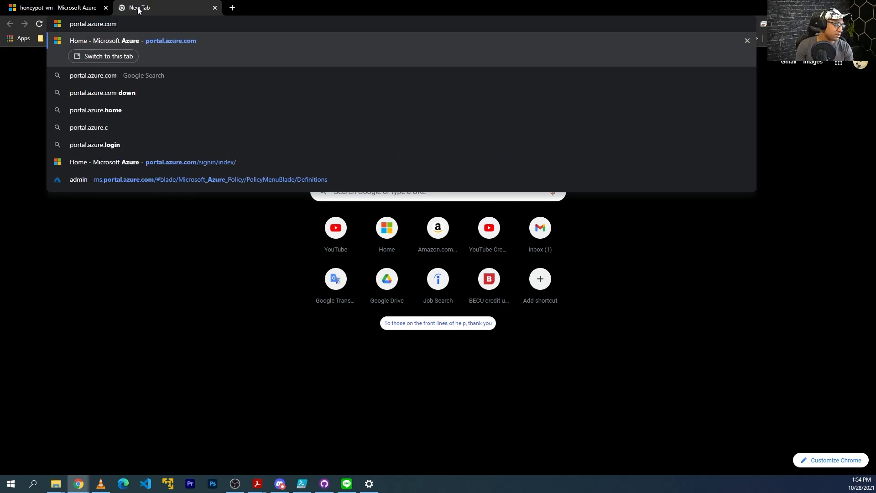
pyautogui.press('Return')
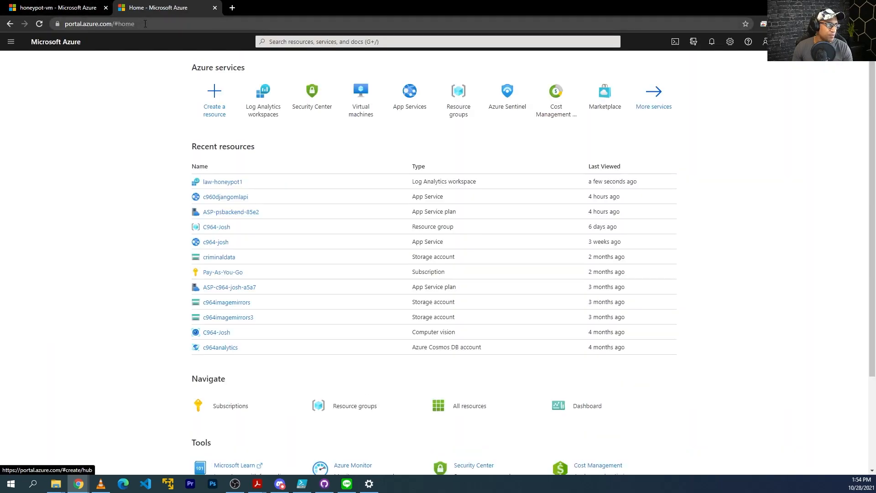
pyautogui.click(332, 42)
pyautogui.write('sentine')
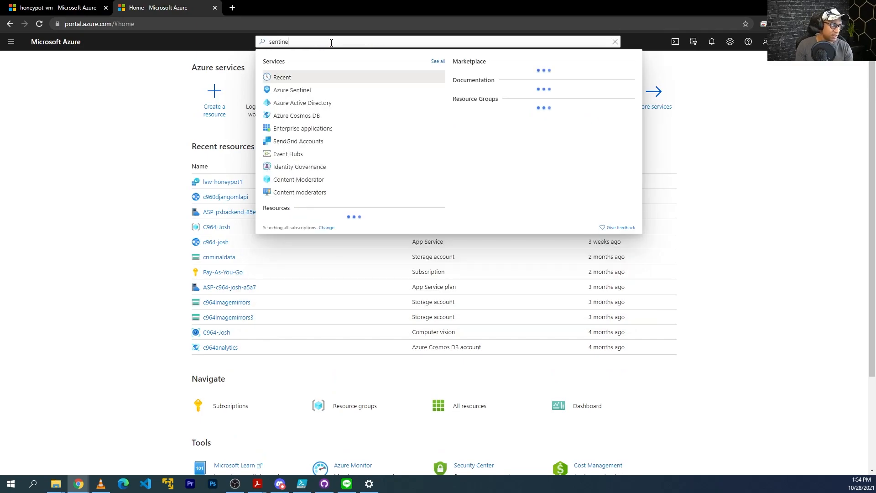
pyautogui.write('l')
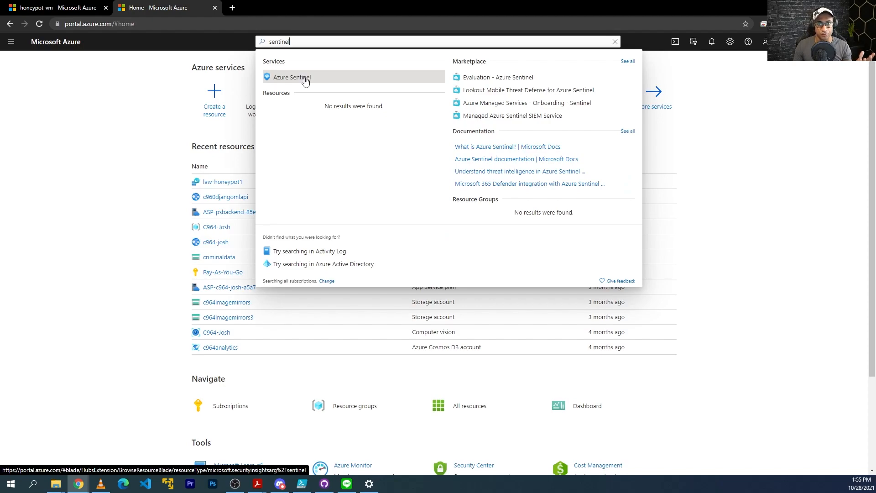
pyautogui.click(305, 78)
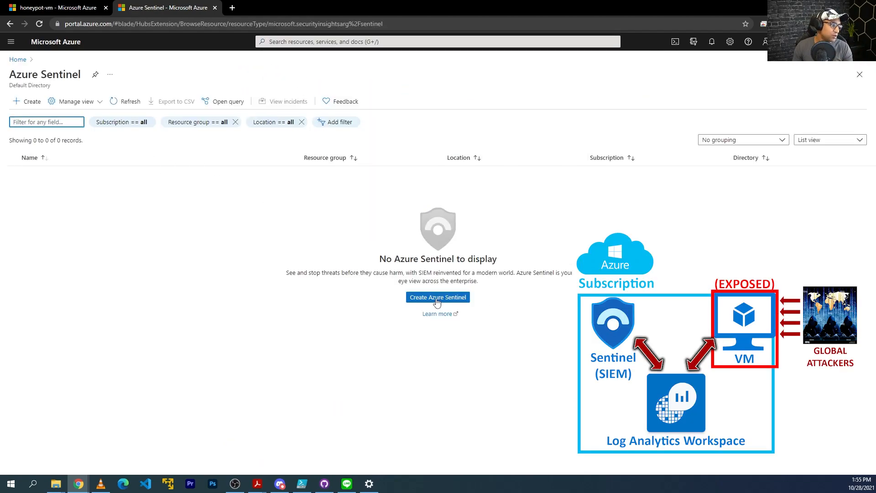
# Create Azure Sentinel on the law-honeypot1 workspace, then return to the honeypot-vm tab
pyautogui.click(436, 301)
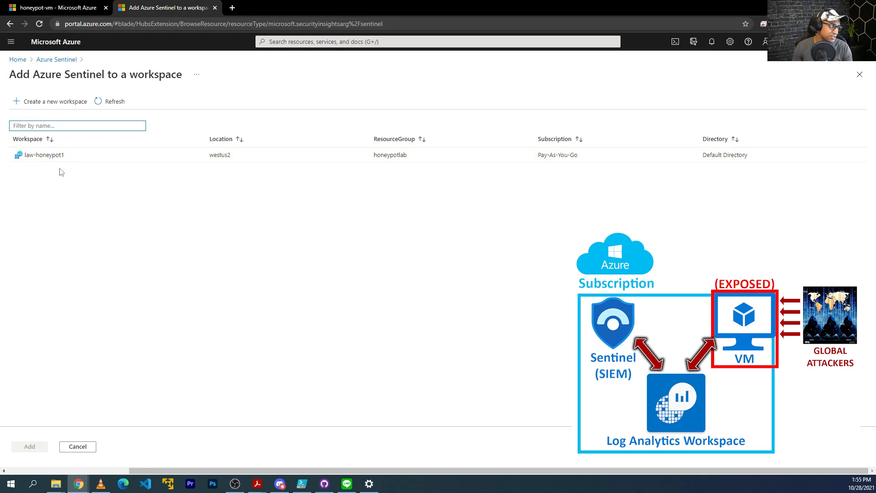
pyautogui.click(68, 158)
pyautogui.click(33, 445)
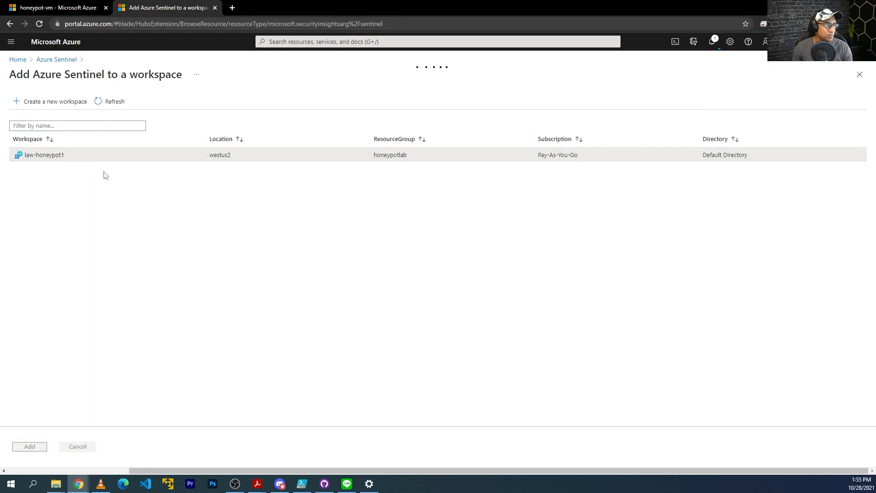
pyautogui.click(73, 6)
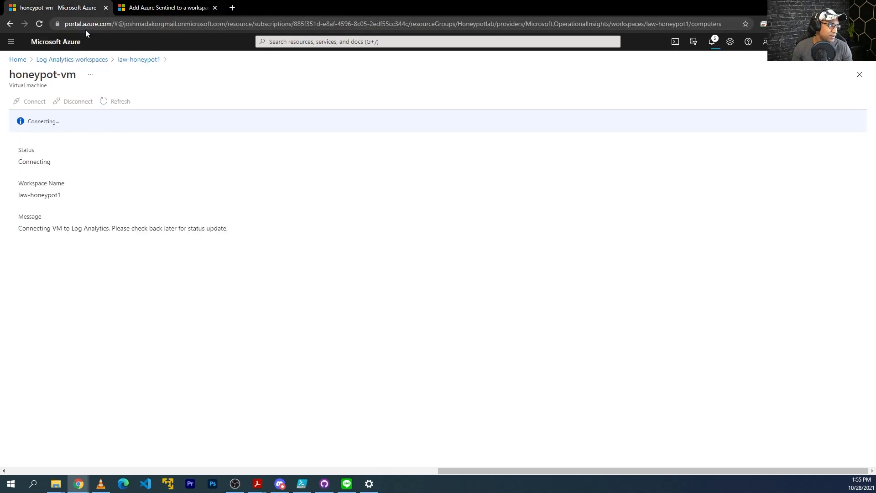
# Open honeypot-vm from Virtual machines and copy its public IP address
pyautogui.click(711, 43)
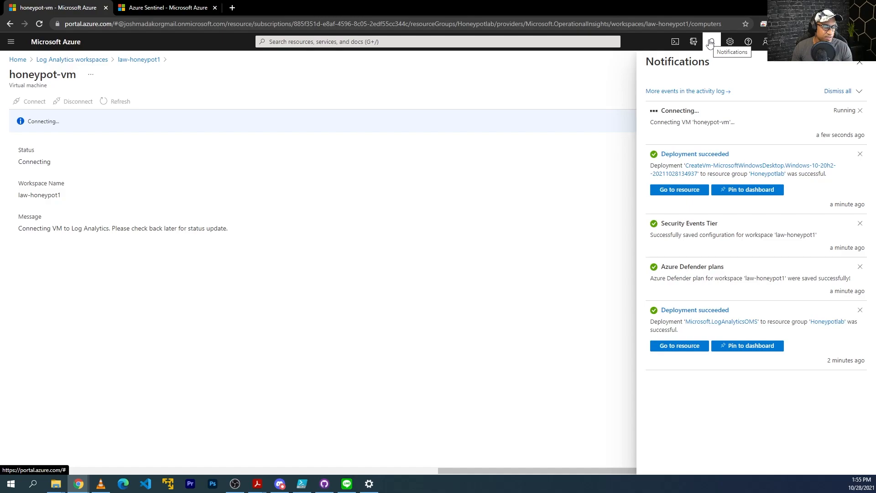
pyautogui.click(404, 41)
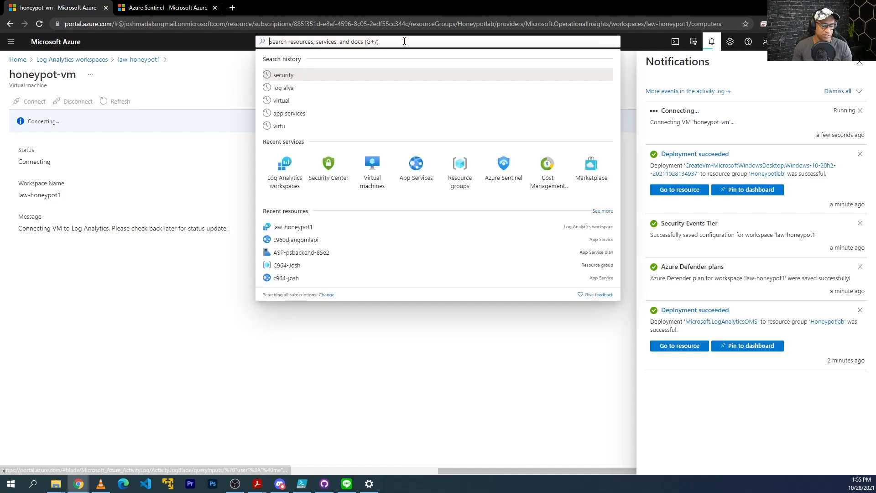
pyautogui.write('virtu')
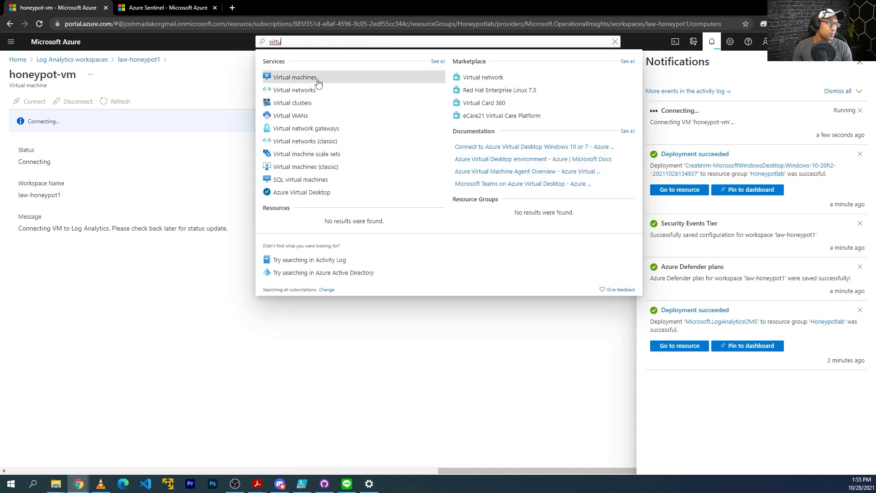
pyautogui.click(314, 82)
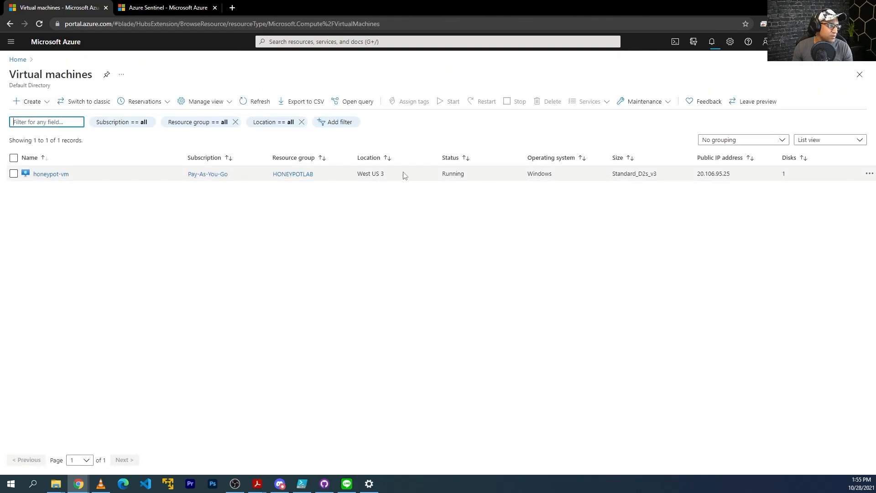
pyautogui.click(61, 178)
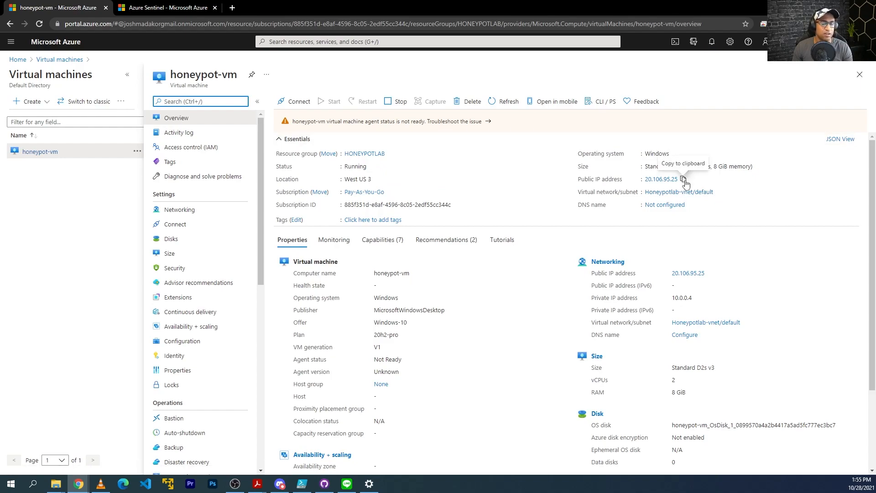
pyautogui.click(684, 179)
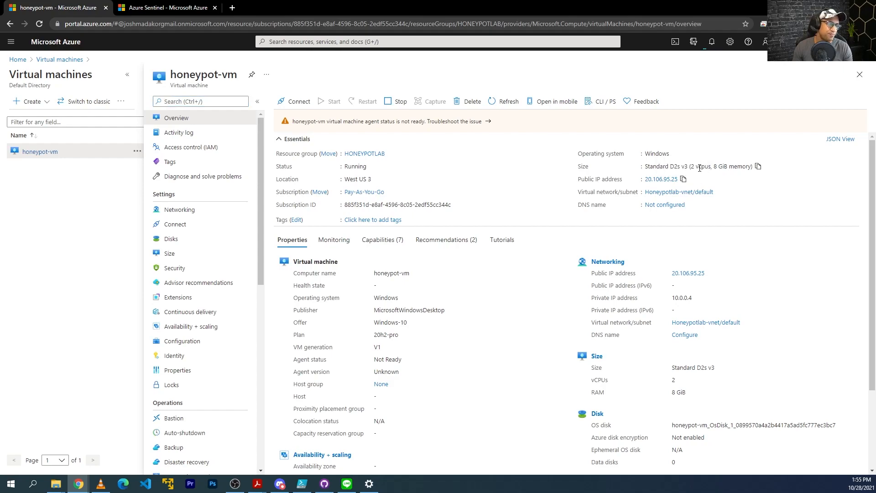
# Launch Remote Desktop Connection and set the remote display size to 1600 by 1200
pyautogui.click(2, 487)
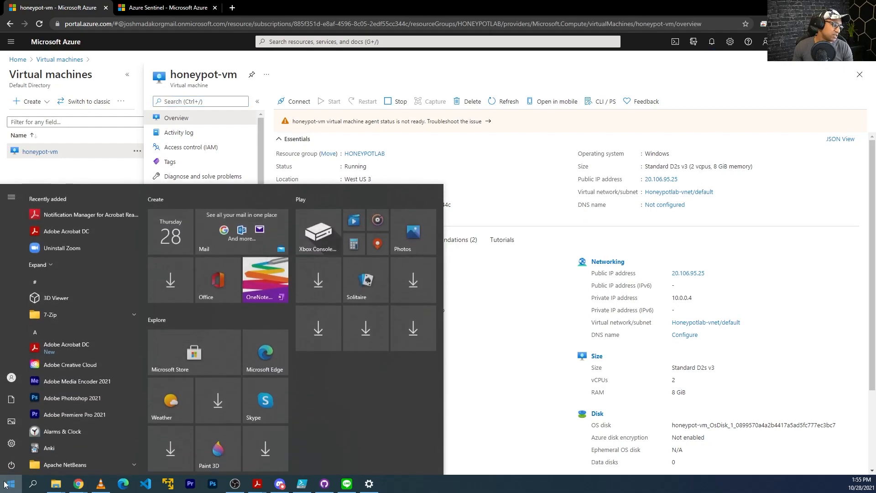
pyautogui.click(2, 487)
pyautogui.click(3, 485)
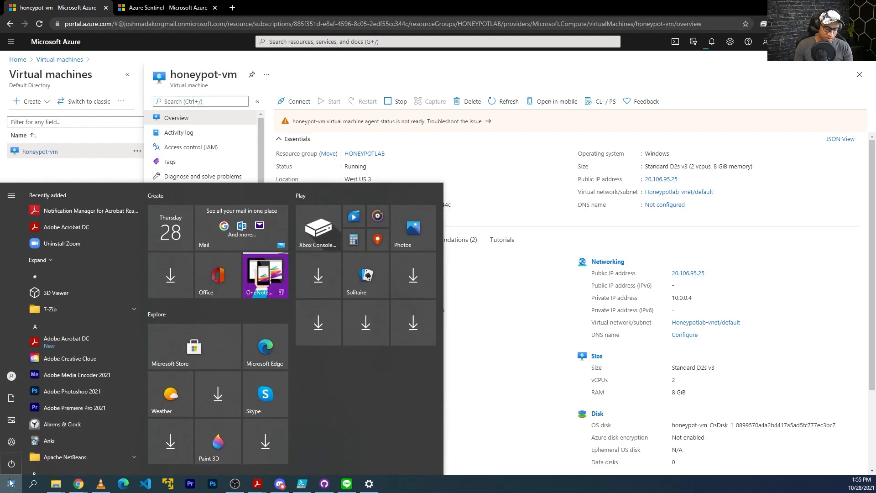
pyautogui.write('remote')
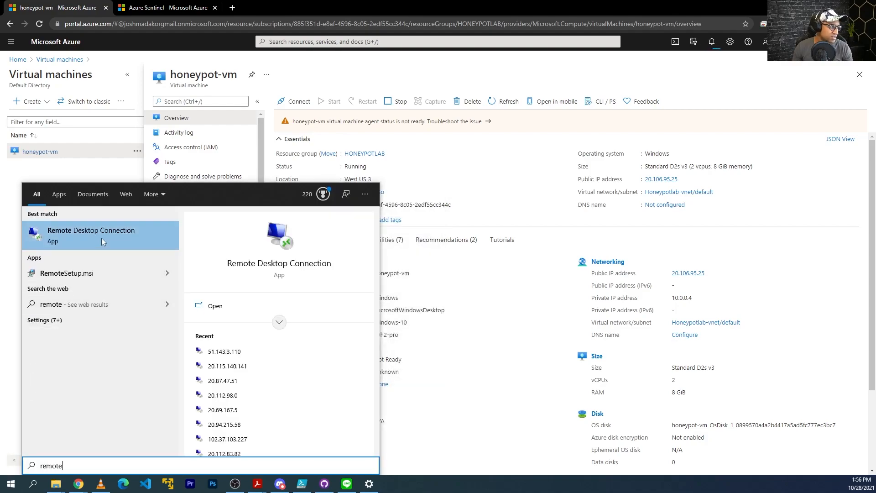
pyautogui.click(54, 234)
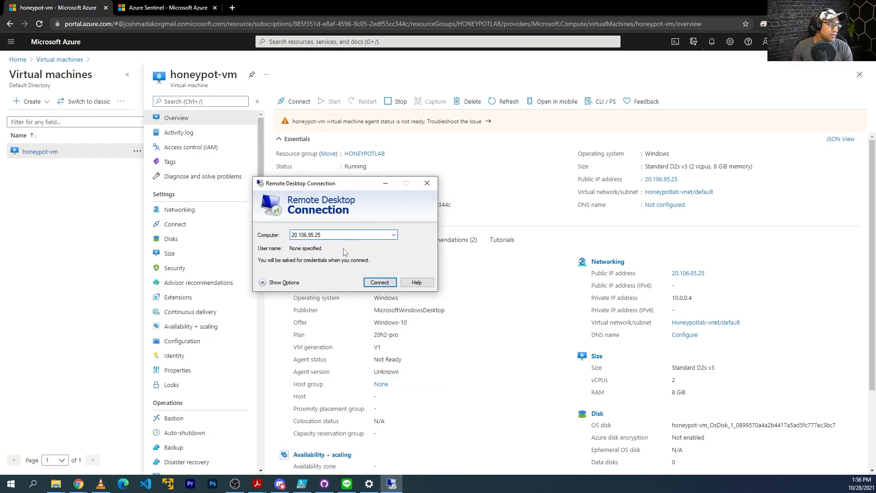
pyautogui.click(265, 283)
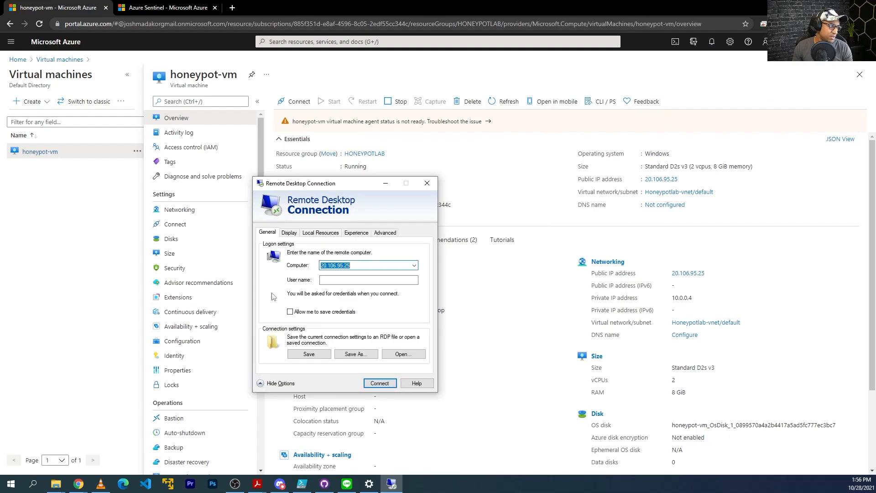
pyautogui.click(288, 233)
pyautogui.moveTo(343, 274); pyautogui.dragTo(340, 275)
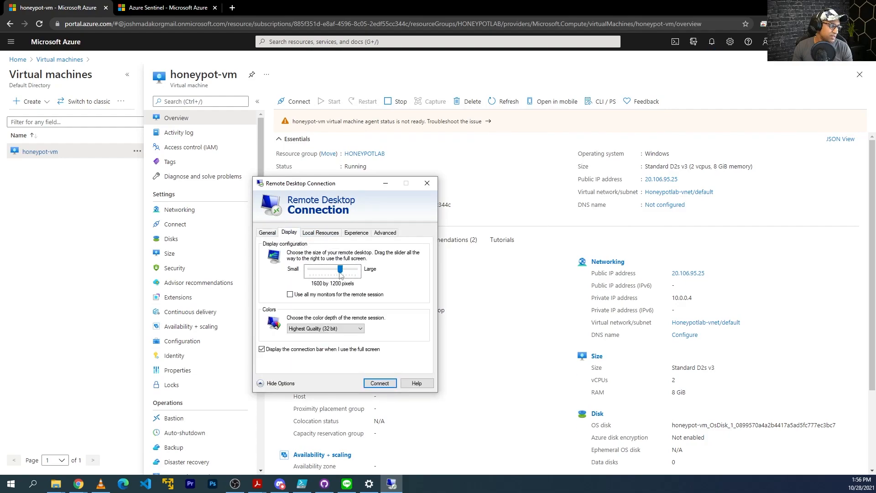
pyautogui.click(267, 233)
# Connect to 20.106.95.25 and submit a wrong user name so the logon fails
pyautogui.click(380, 383)
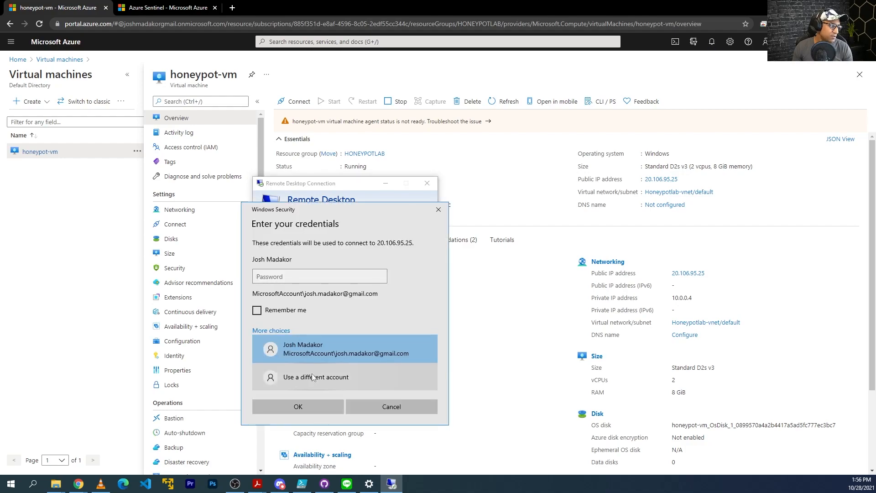
pyautogui.click(391, 407)
pyautogui.click(381, 383)
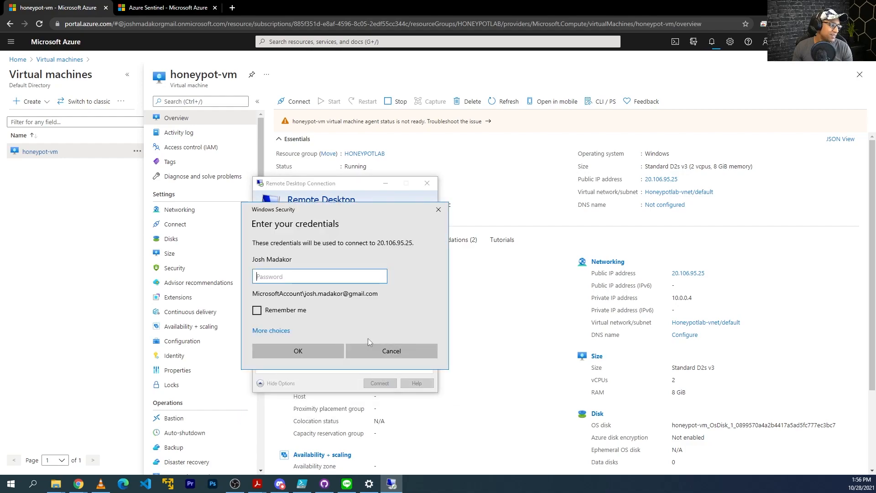
pyautogui.click(277, 331)
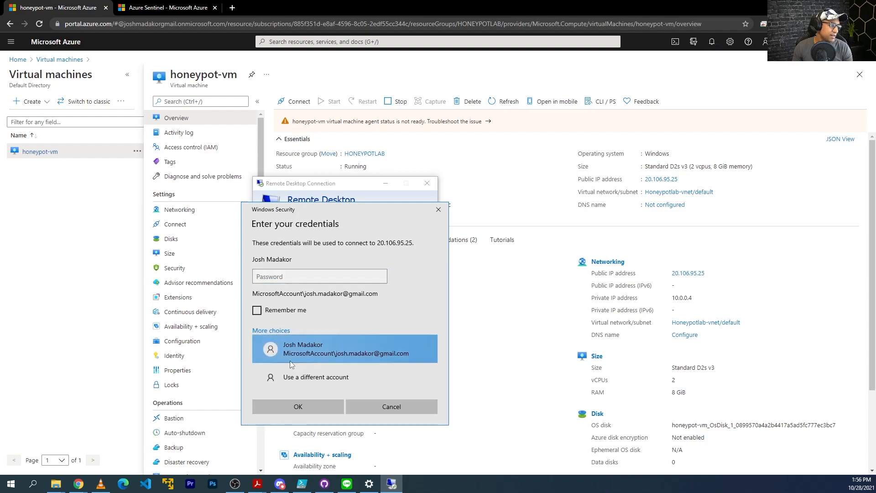
pyautogui.click(307, 379)
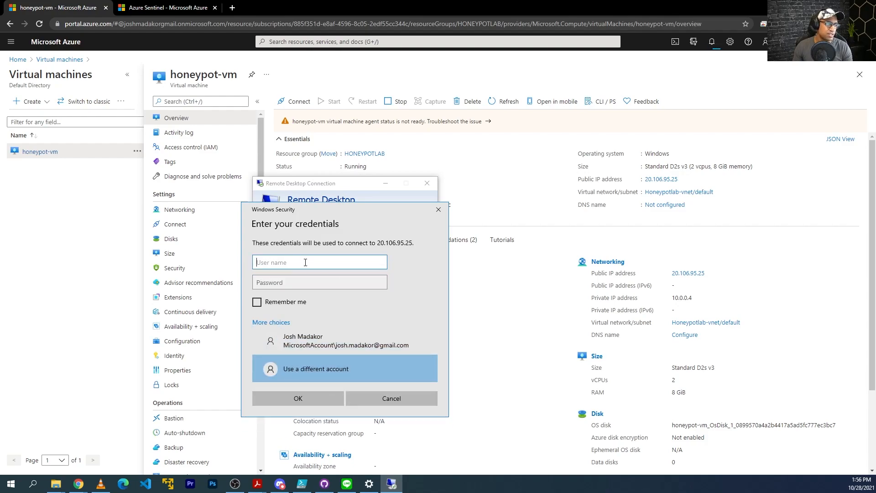
pyautogui.write('joshadmin')
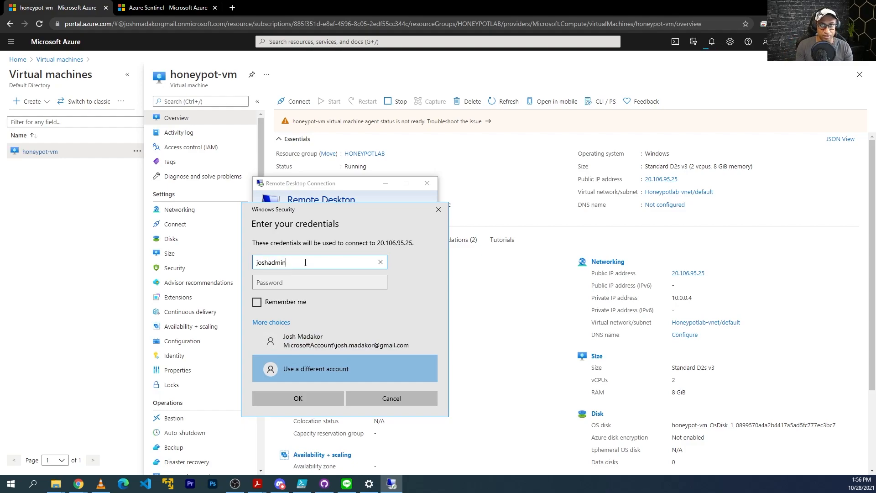
pyautogui.press('Tab')
pyautogui.press('Return')
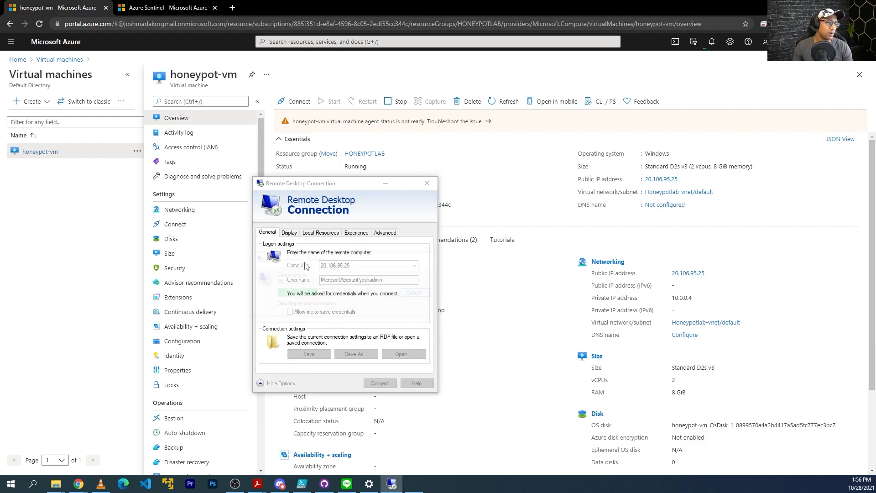
# Sign in with the admin account and password, accepting the certificate warning
pyautogui.click(284, 343)
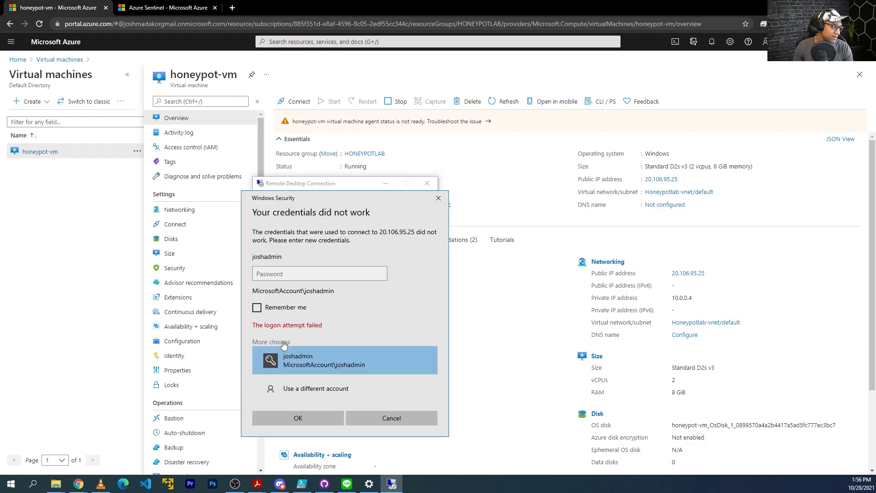
pyautogui.click(315, 388)
pyautogui.click(298, 259)
pyautogui.write('jo')
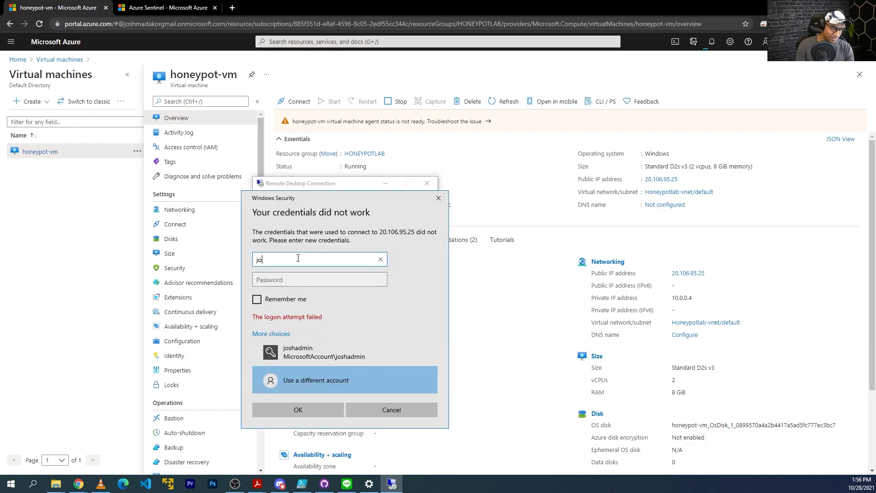
pyautogui.write('shadmin')
pyautogui.press('Tab')
pyautogui.hotkey('ctrl', 'v')
pyautogui.press('Return')
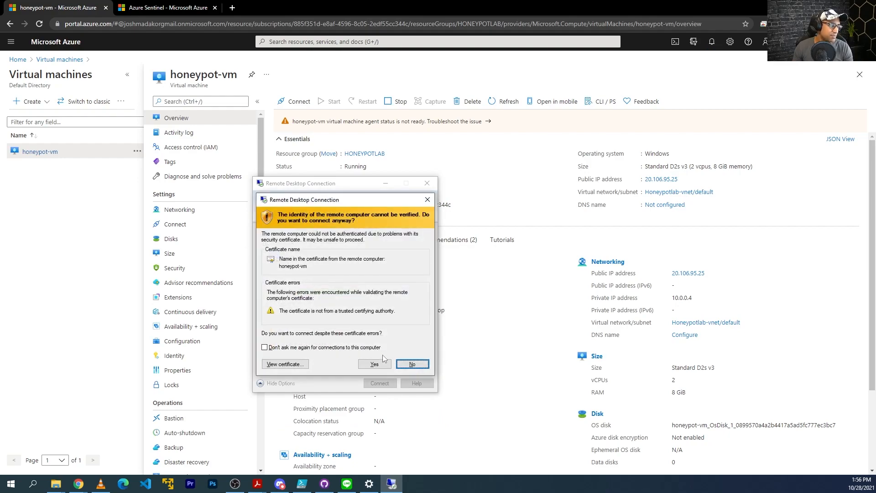
pyautogui.click(375, 364)
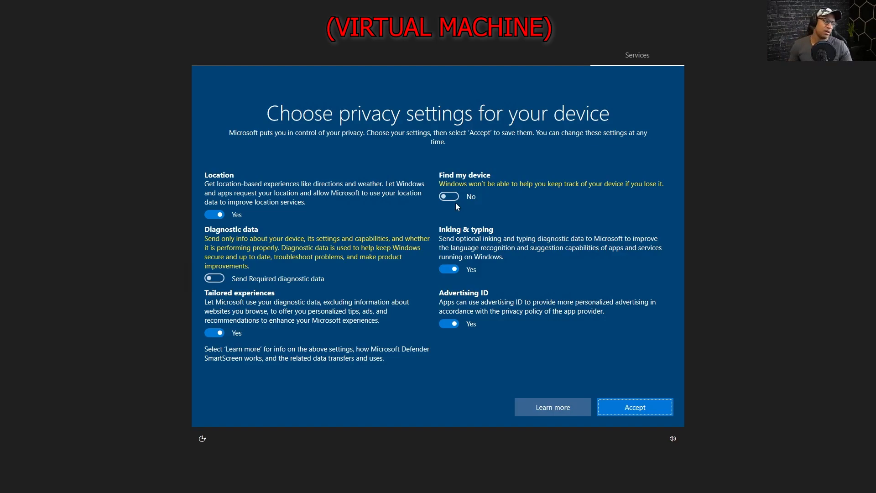
# Set Location, Inking & typing, Advertising ID and Tailored experiences to No, then accept
pyautogui.click(222, 216)
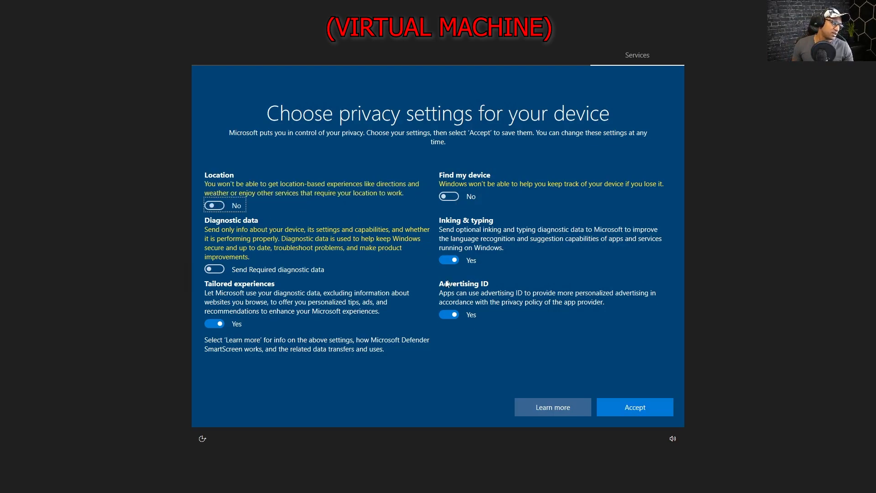
pyautogui.click(449, 260)
pyautogui.click(449, 315)
pyautogui.click(215, 323)
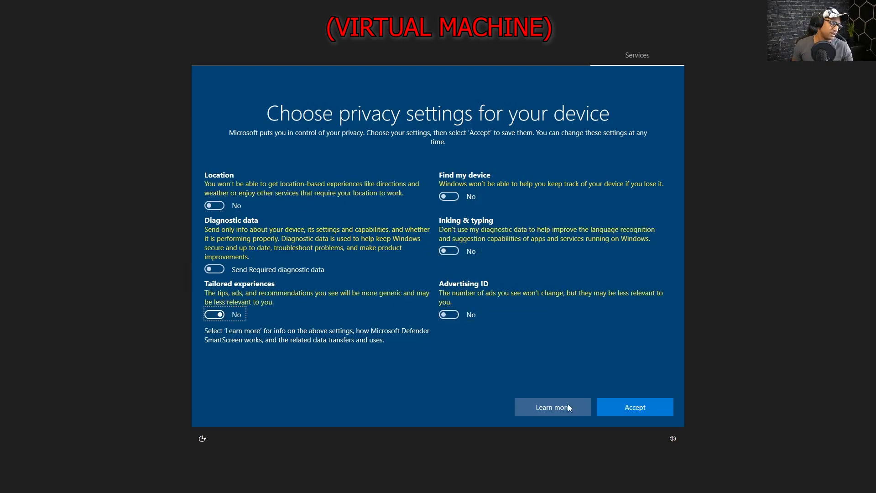
pyautogui.click(635, 407)
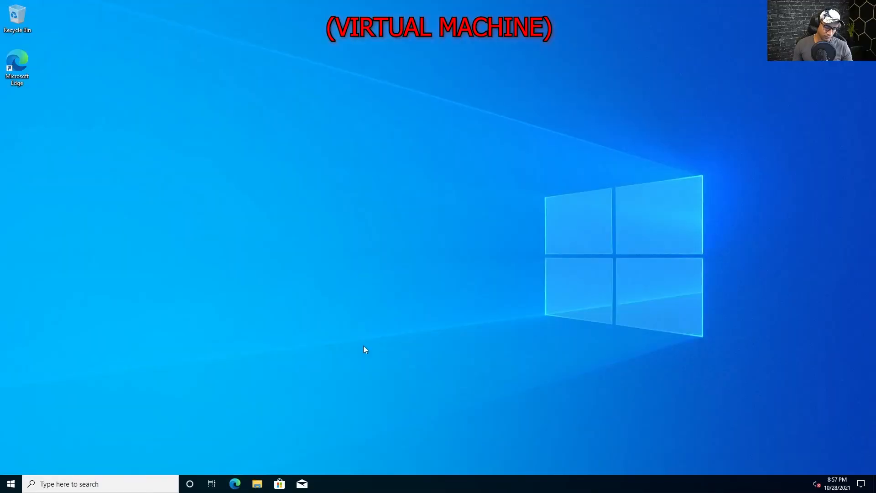
# Switch the remote session to a window and move it to reveal the portal
pyautogui.press('super')
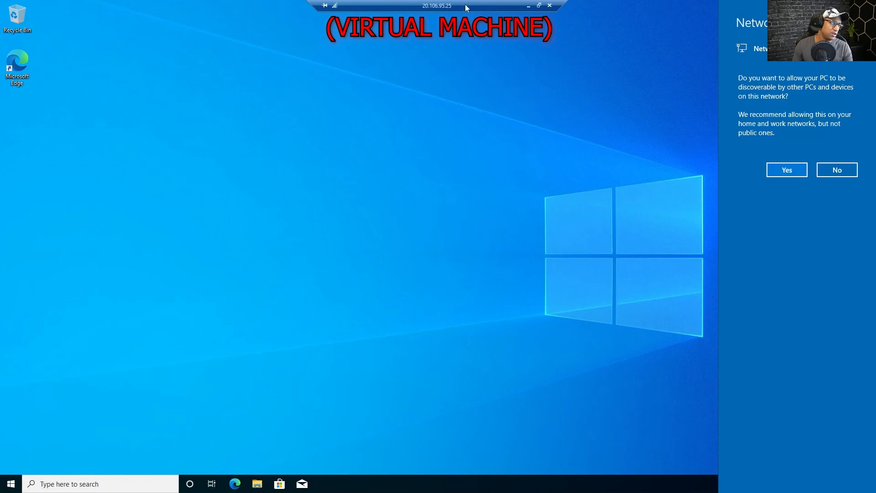
pyautogui.doubleClick(466, 4)
pyautogui.doubleClick(445, 78)
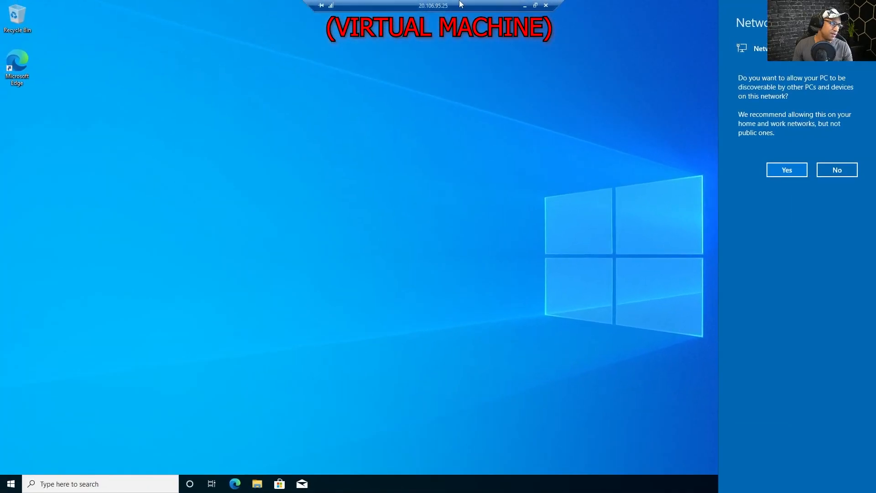
pyautogui.doubleClick(418, 7)
pyautogui.doubleClick(439, 60)
pyautogui.doubleClick(445, 7)
pyautogui.moveTo(446, 45); pyautogui.dragTo(447, 0)
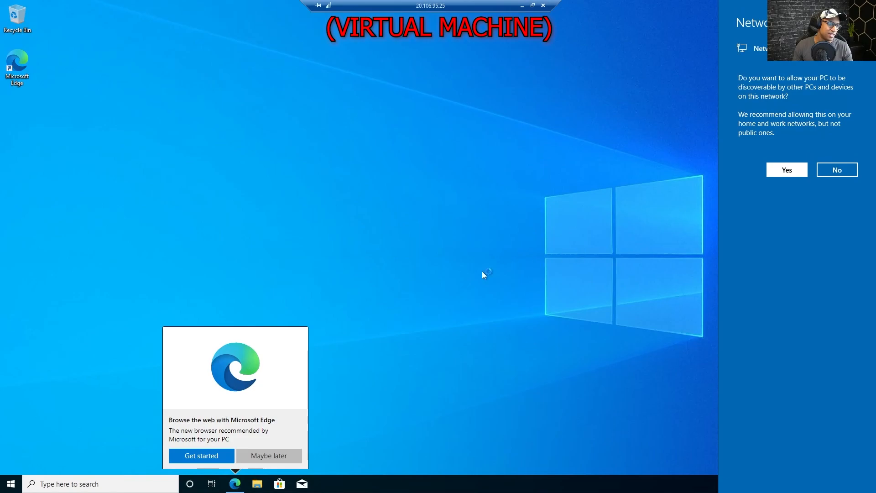
# Start Microsoft Edge without signing in, move it right, and begin searching for Event Viewer
pyautogui.click(219, 459)
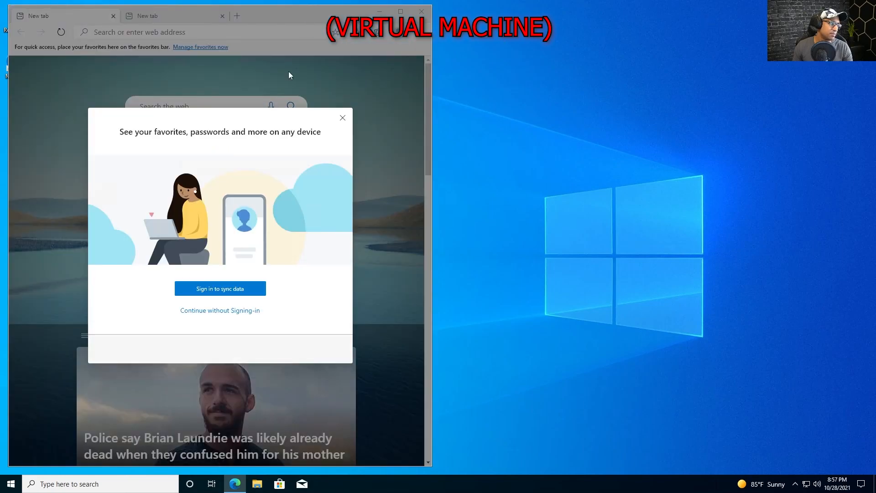
pyautogui.click(234, 314)
pyautogui.moveTo(293, 14); pyautogui.dragTo(723, 9)
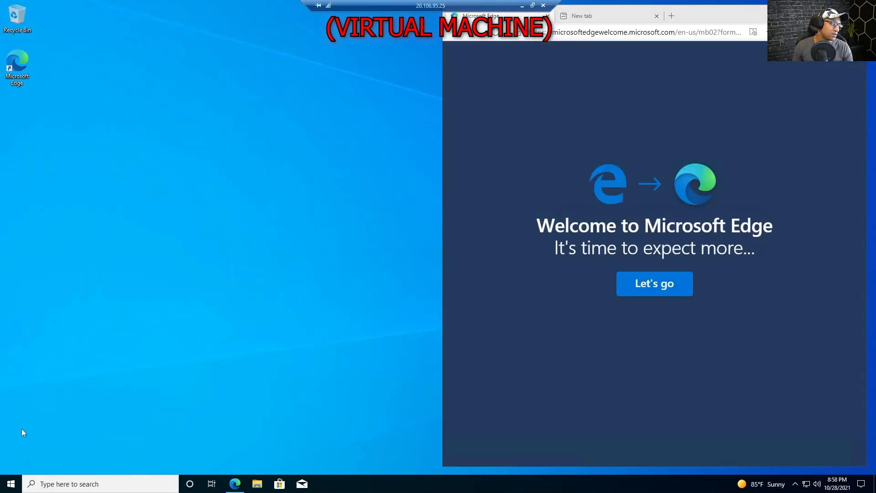
pyautogui.click(7, 479)
pyautogui.write('evetn vi')
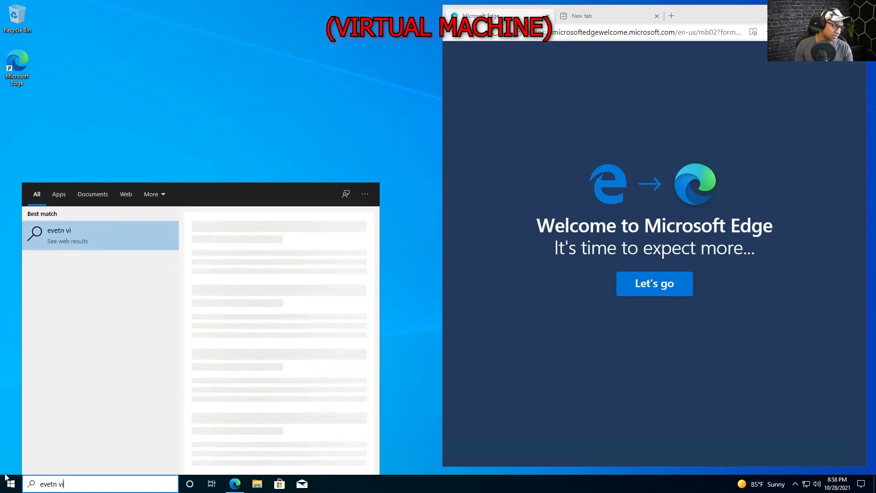
# Open Event Viewer, show Windows Logs > Security, and snap the window to the left half
pyautogui.press('BackSpace')
pyautogui.press('BackSpace')
pyautogui.press('BackSpace')
pyautogui.press('BackSpace')
pyautogui.press('BackSpace')
pyautogui.write('nt vie')
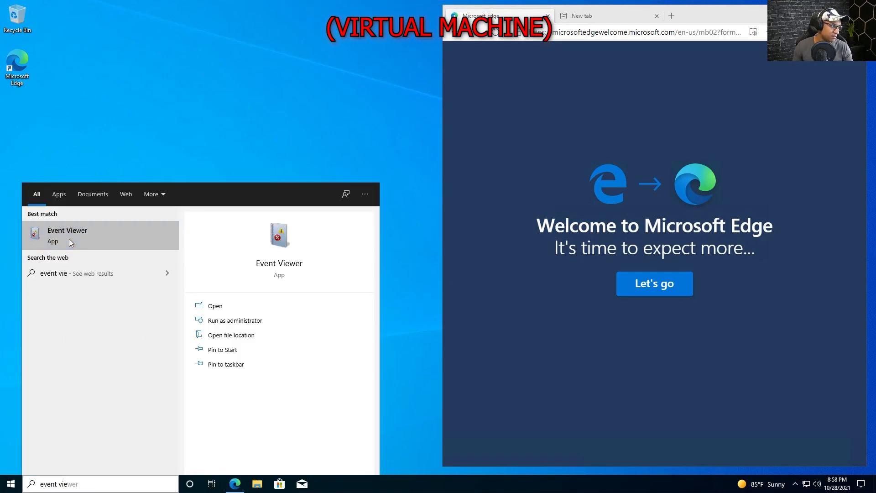
pyautogui.click(70, 241)
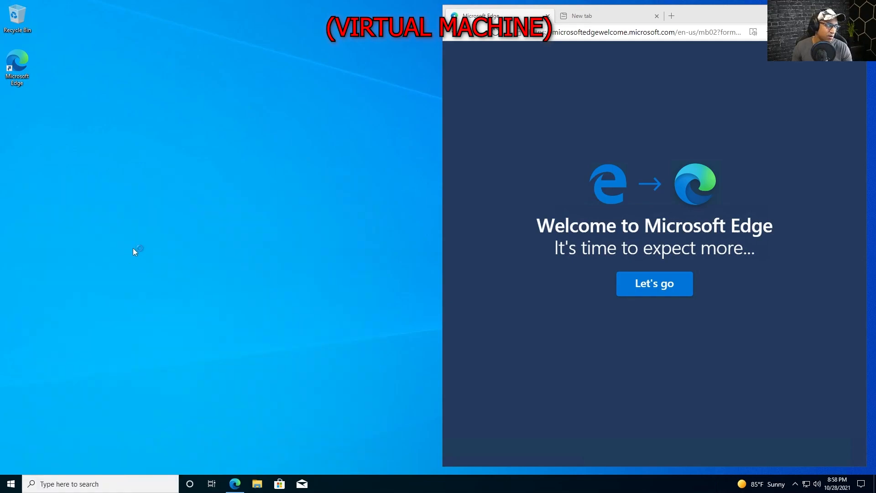
pyautogui.moveTo(322, 201); pyautogui.dragTo(201, 71)
pyautogui.click(62, 127)
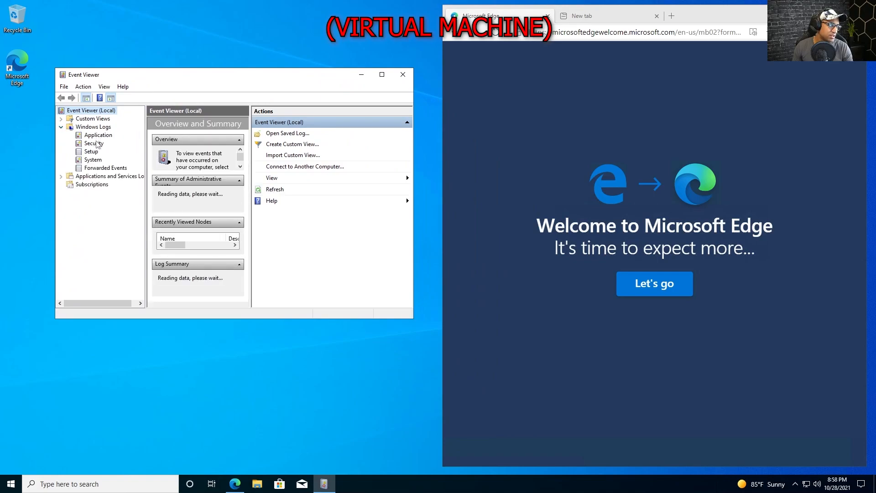
pyautogui.click(94, 144)
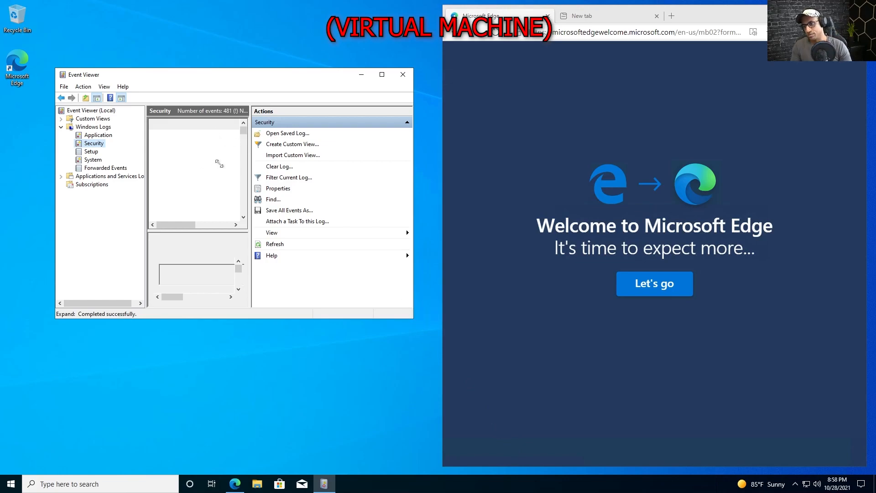
pyautogui.press('super+Left')
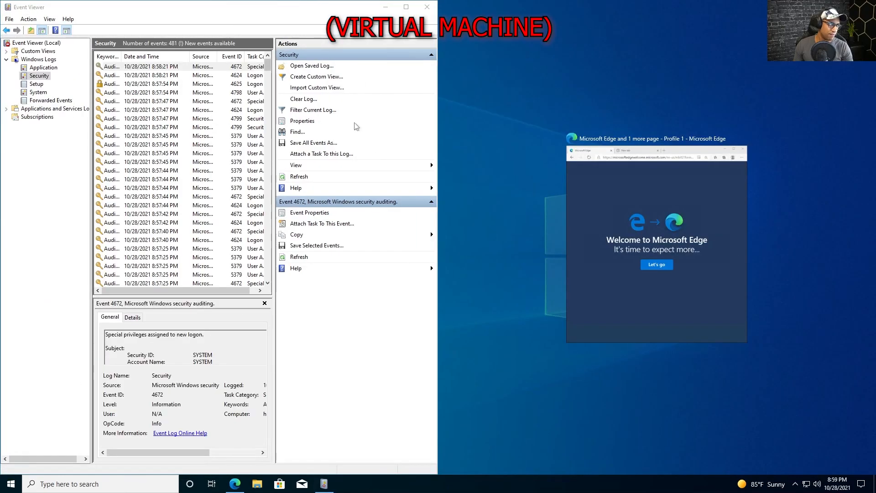
# Widen Event Viewer and its Event ID and Keywords columns, selecting the 4625 failed logon
pyautogui.click(430, 113)
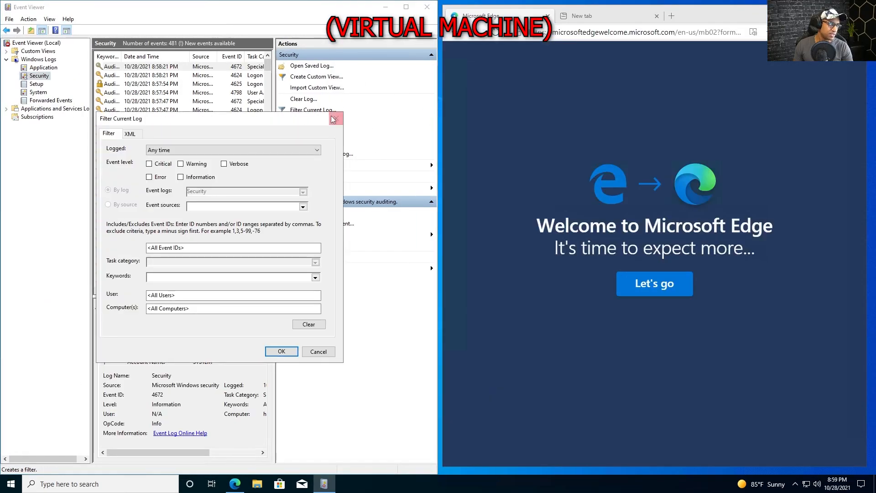
pyautogui.click(336, 118)
pyautogui.moveTo(437, 110); pyautogui.dragTo(533, 106)
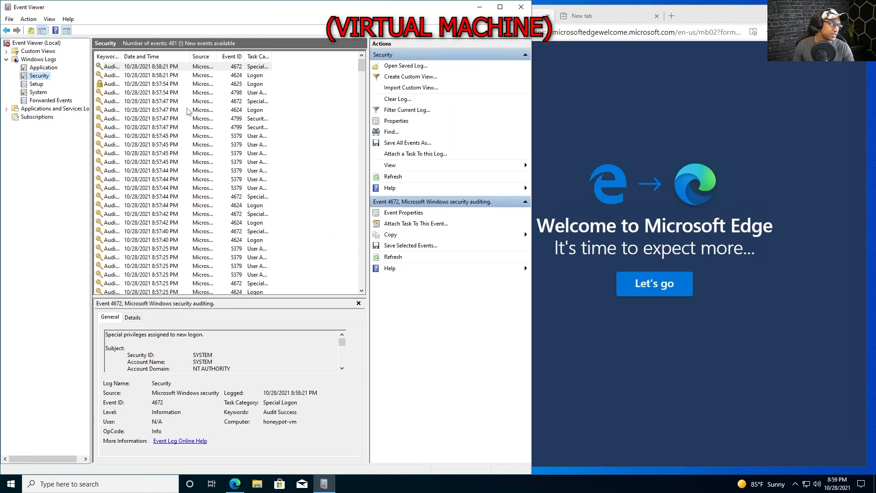
pyautogui.click(137, 102)
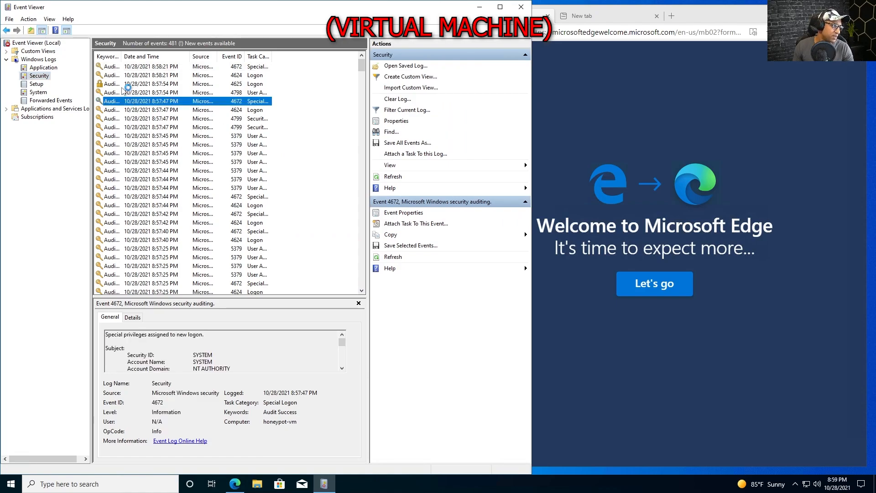
pyautogui.click(126, 85)
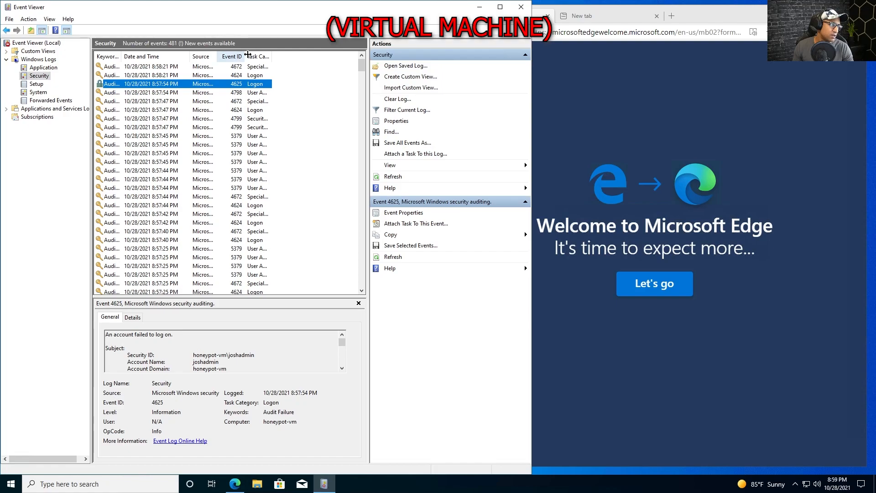
pyautogui.moveTo(246, 56); pyautogui.dragTo(312, 56)
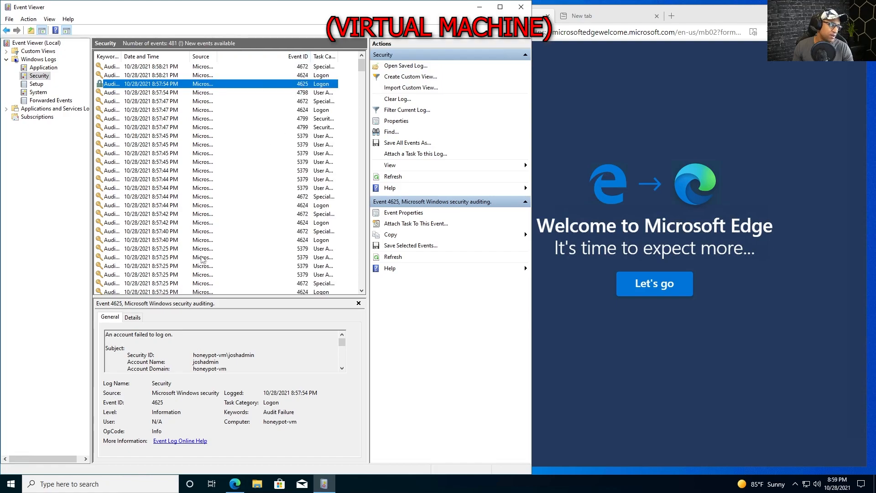
pyautogui.moveTo(121, 58); pyautogui.dragTo(194, 60)
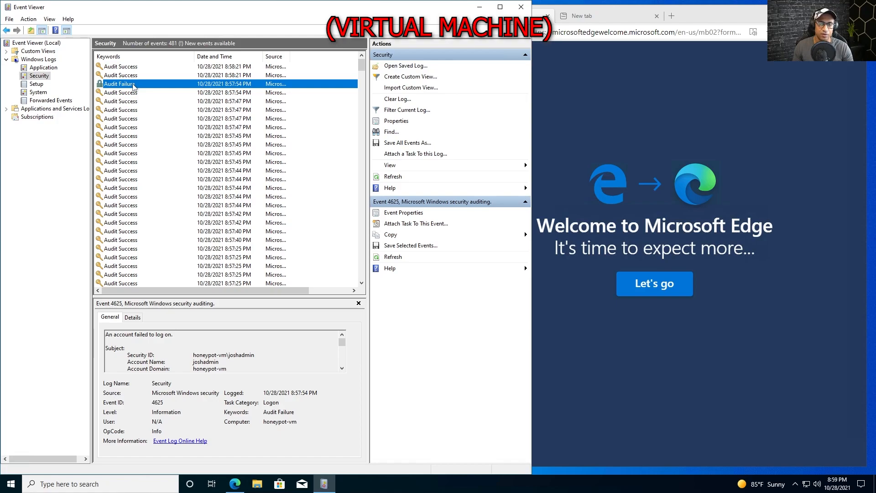
# Open the 4625 event's properties and enlarge the dialog to show all details
pyautogui.doubleClick(134, 85)
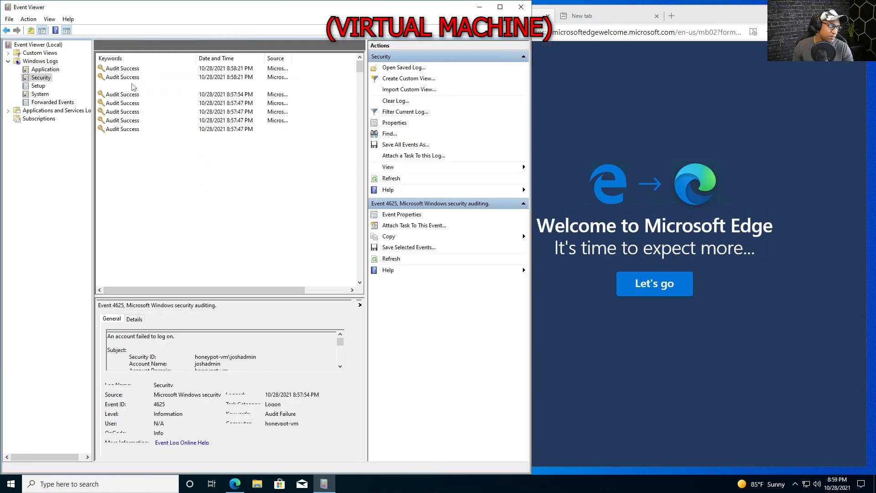
pyautogui.moveTo(226, 110); pyautogui.dragTo(205, 52)
pyautogui.moveTo(235, 249); pyautogui.dragTo(235, 450)
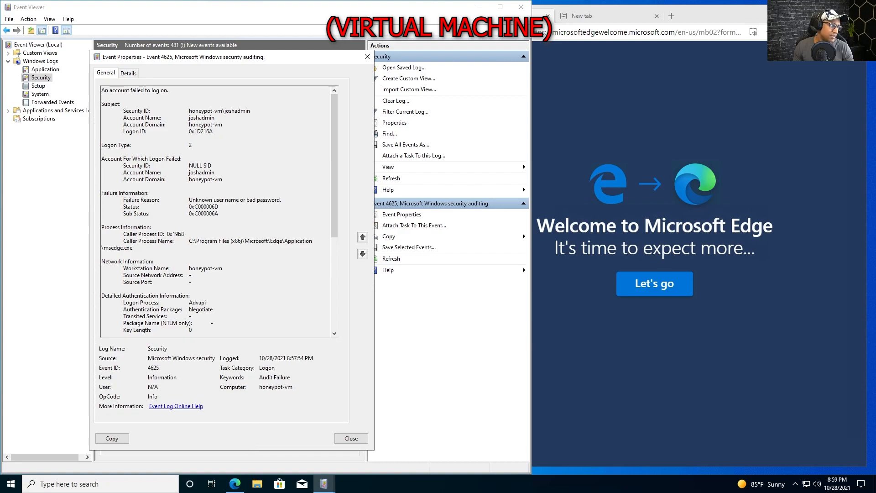
# Review the failed logon's account name and domain honeypot-vm, then close Event Properties
pyautogui.doubleClick(192, 117)
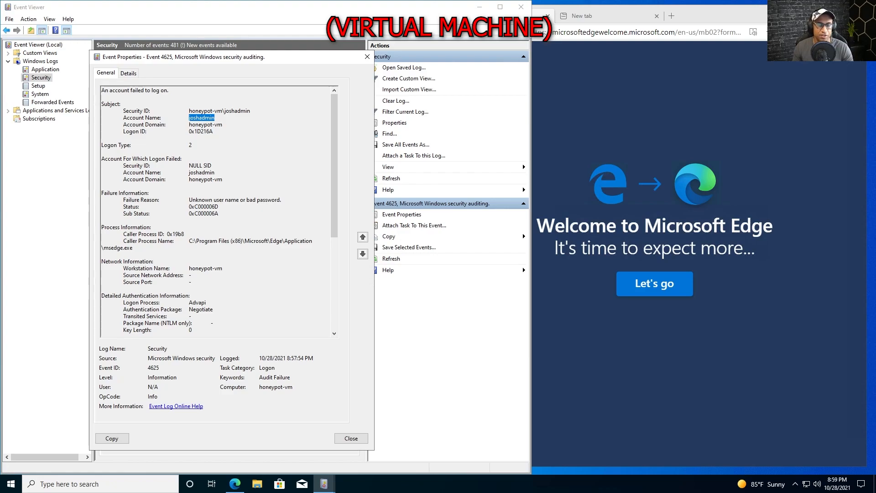
pyautogui.doubleClick(201, 173)
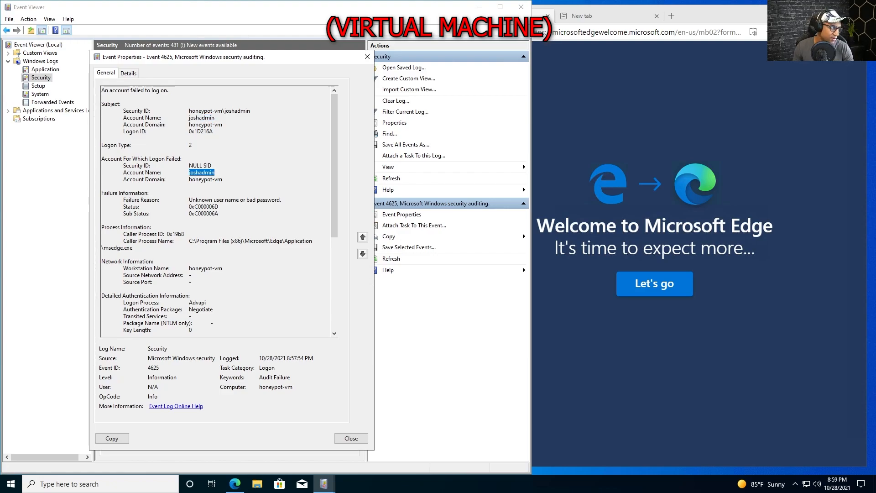
pyautogui.doubleClick(205, 179)
pyautogui.click(189, 180)
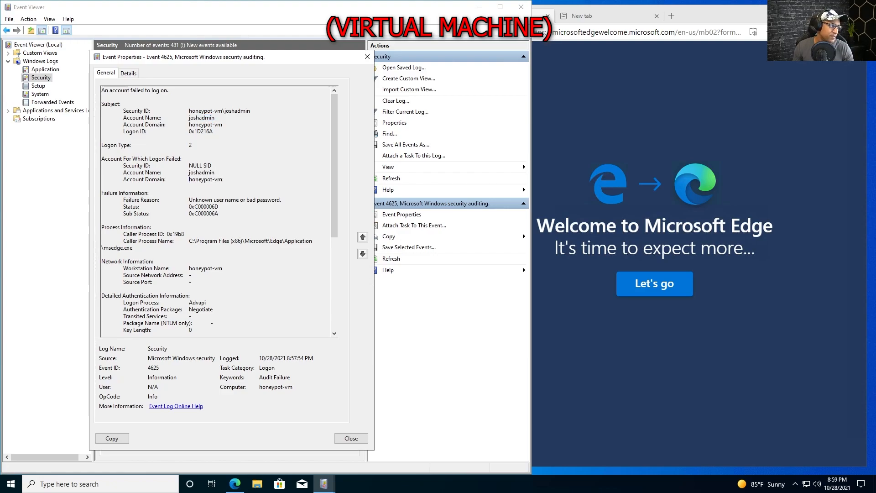
pyautogui.scroll(-2, 189, 180)
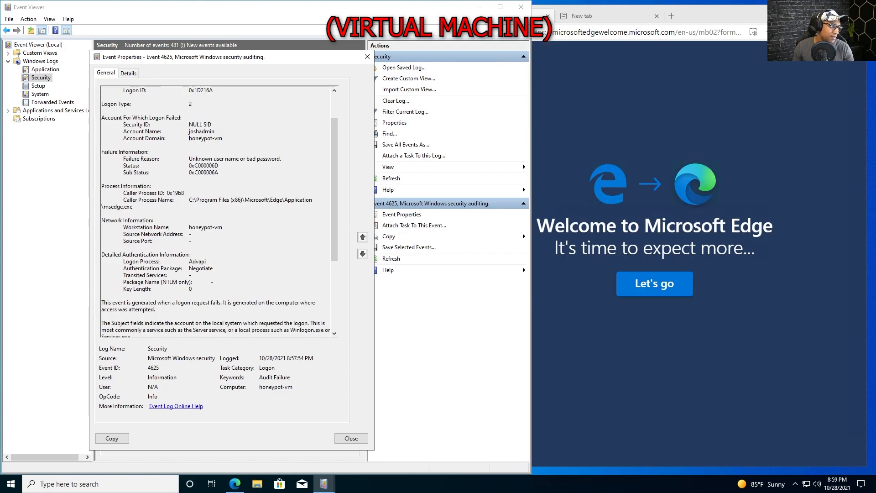
pyautogui.moveTo(189, 159); pyautogui.dragTo(279, 158)
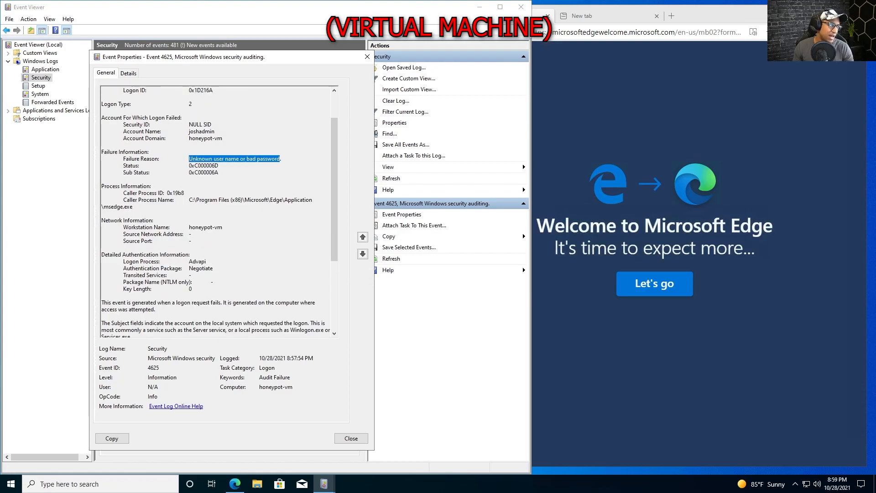
pyautogui.scroll(-6, 219, 210)
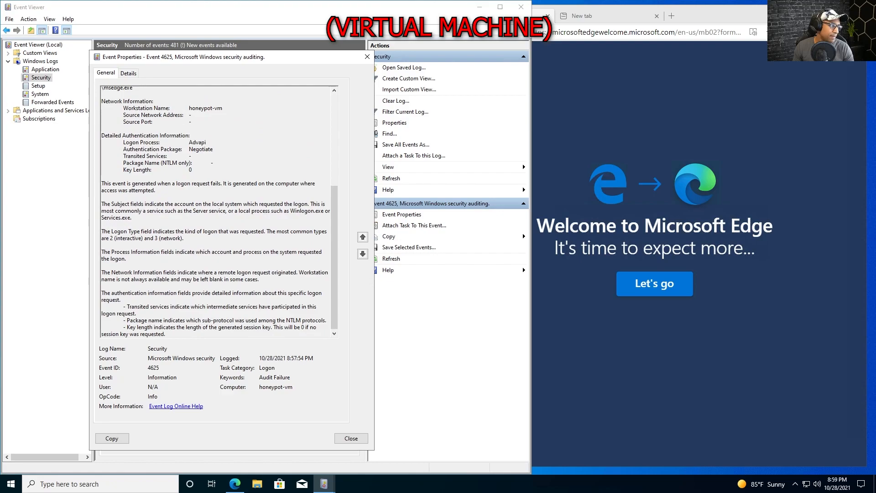
pyautogui.scroll(8, 220, 210)
pyautogui.scroll(-7, 219, 210)
pyautogui.scroll(7, 220, 210)
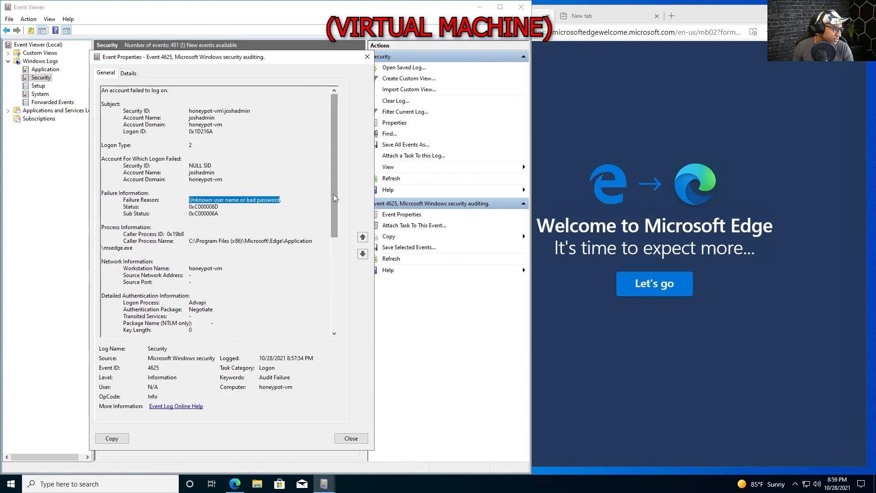
pyautogui.scroll(-5, 335, 195)
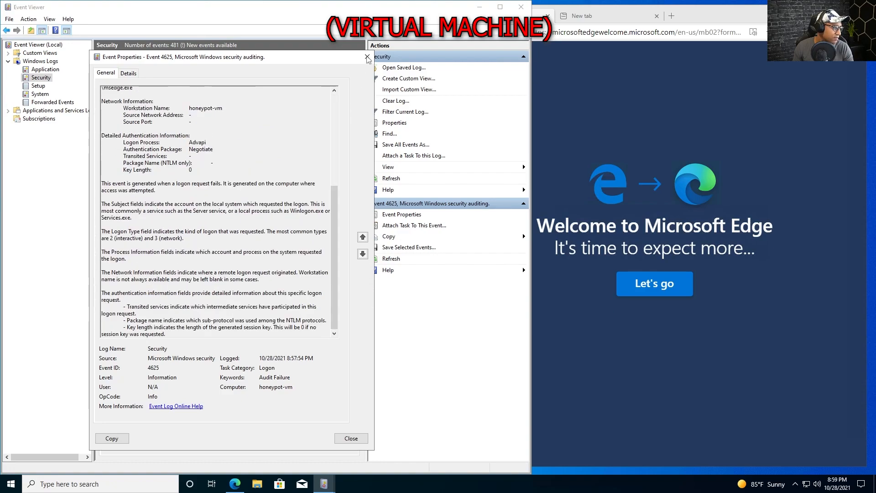
pyautogui.click(367, 56)
pyautogui.scroll(10, 219, 141)
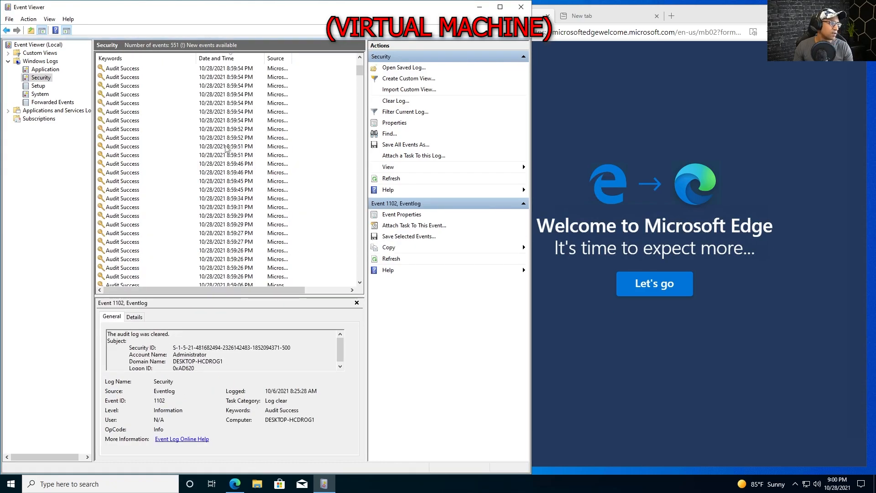
# Minimize the Remote Desktop session and restore it as a smaller window
pyautogui.moveTo(477, 4)
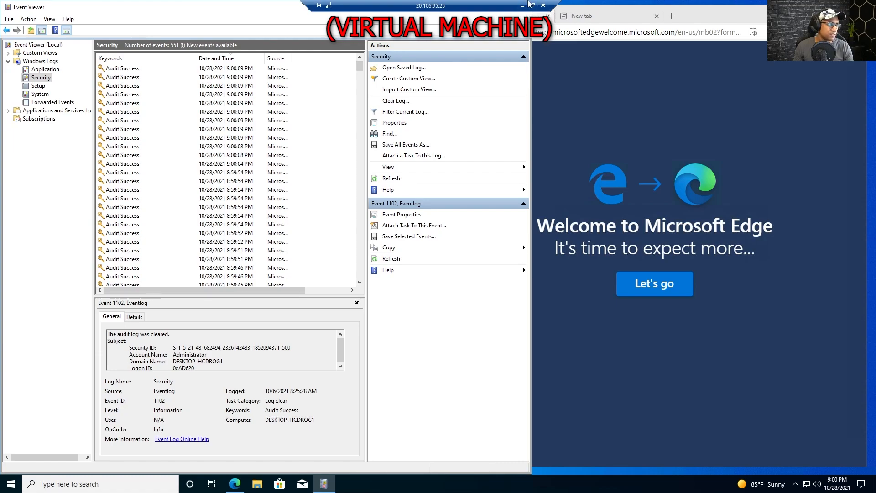
pyautogui.click(521, 6)
pyautogui.moveTo(875, 37); pyautogui.dragTo(404, 37)
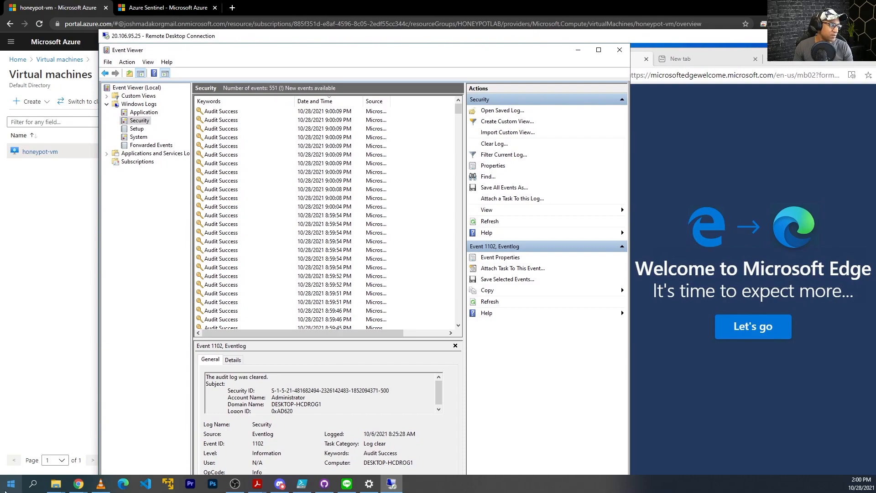
# Submit a Remote Desktop login to 20.106.95.25 with a made-up user and password
pyautogui.click(11, 484)
pyautogui.write('remote')
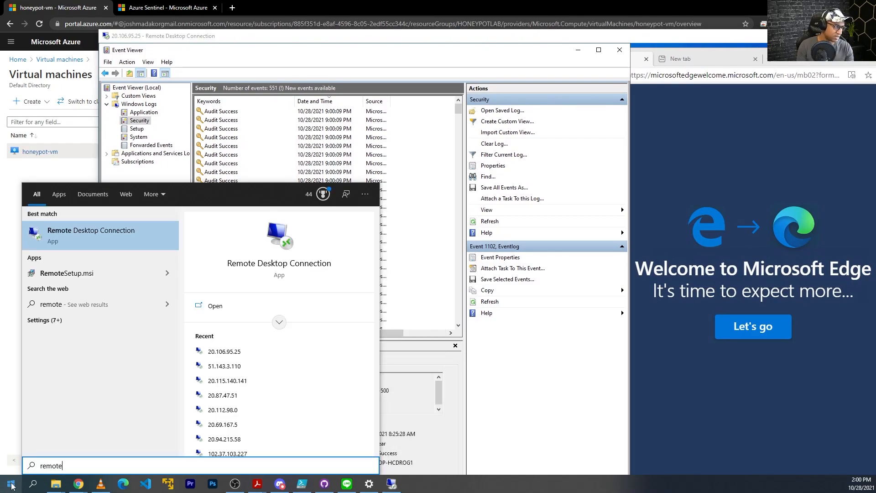
pyautogui.press('Return')
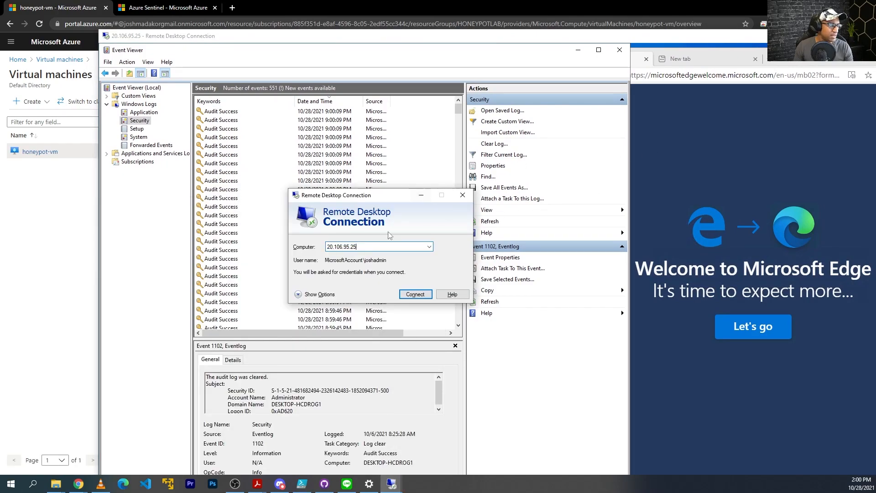
pyautogui.click(419, 295)
pyautogui.click(316, 293)
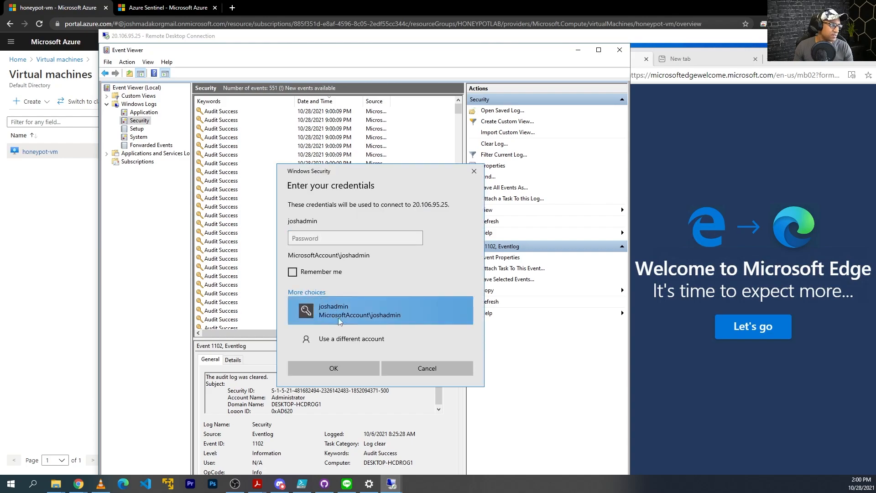
pyautogui.click(346, 338)
pyautogui.write('jos')
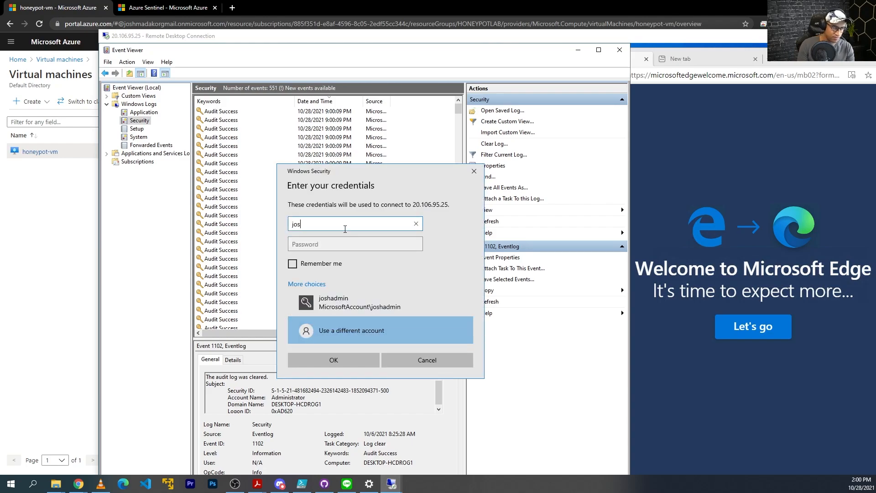
pyautogui.press('Tab')
pyautogui.write('asdfasdf')
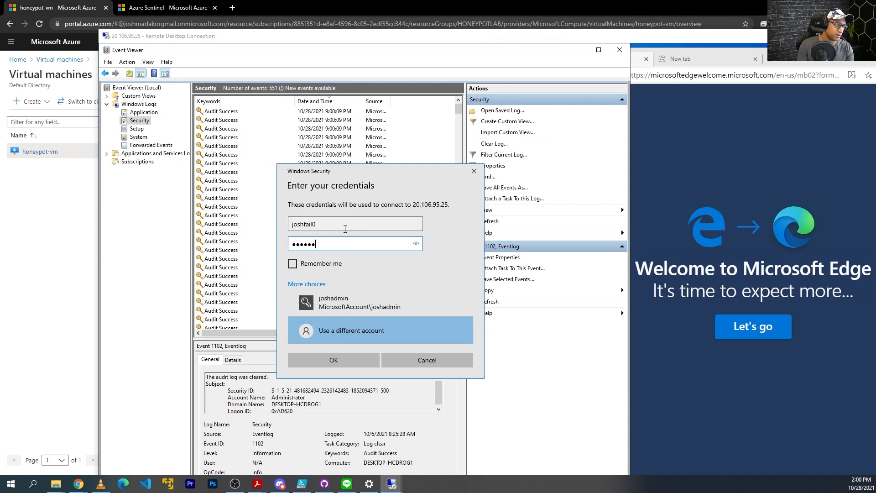
pyautogui.press('Return')
pyautogui.press('Escape')
pyautogui.press('Escape')
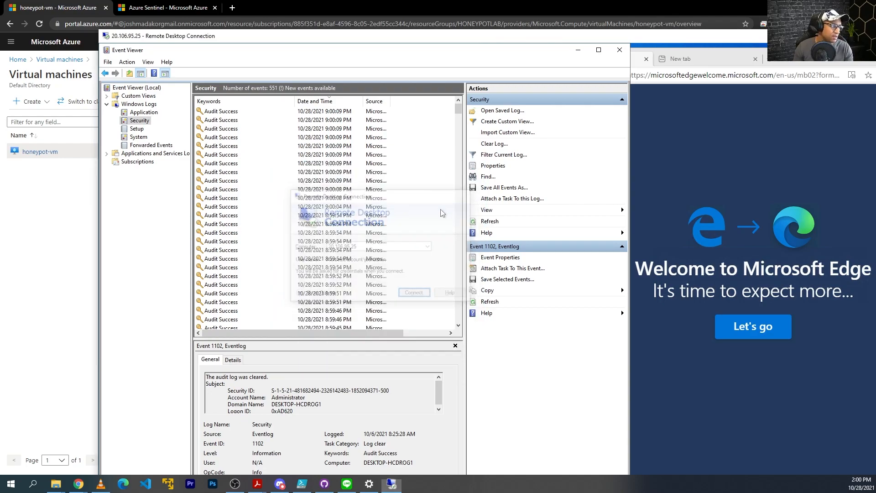
pyautogui.doubleClick(656, 39)
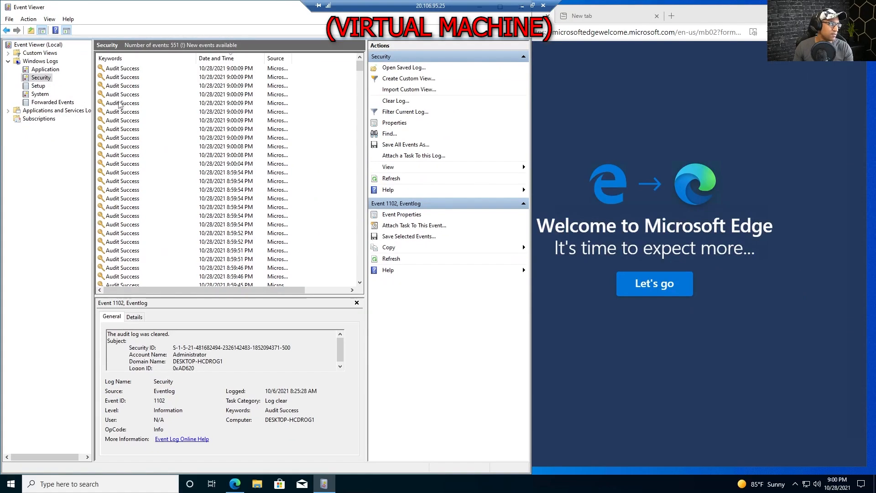
# Refresh the Security log with F5 and open the new Audit Failure 4625 event
pyautogui.click(123, 103)
pyautogui.press('F5')
pyautogui.click(128, 104)
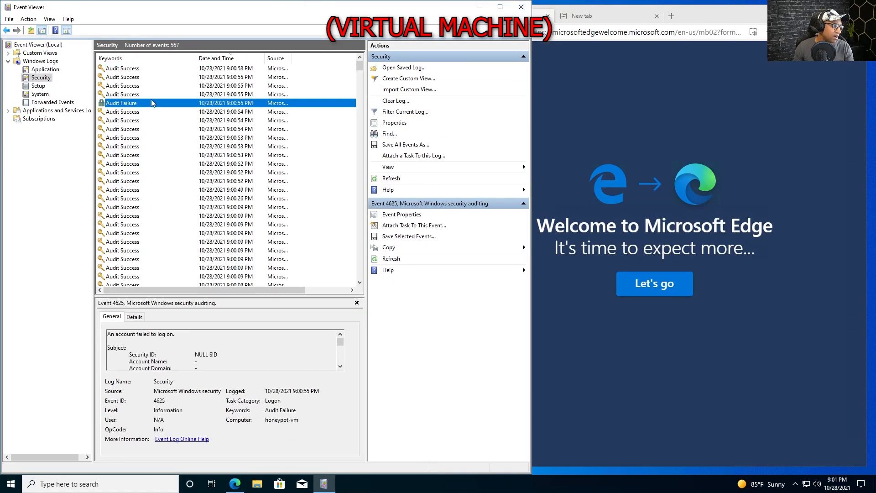
pyautogui.doubleClick(127, 104)
pyautogui.moveTo(265, 95); pyautogui.dragTo(287, 43)
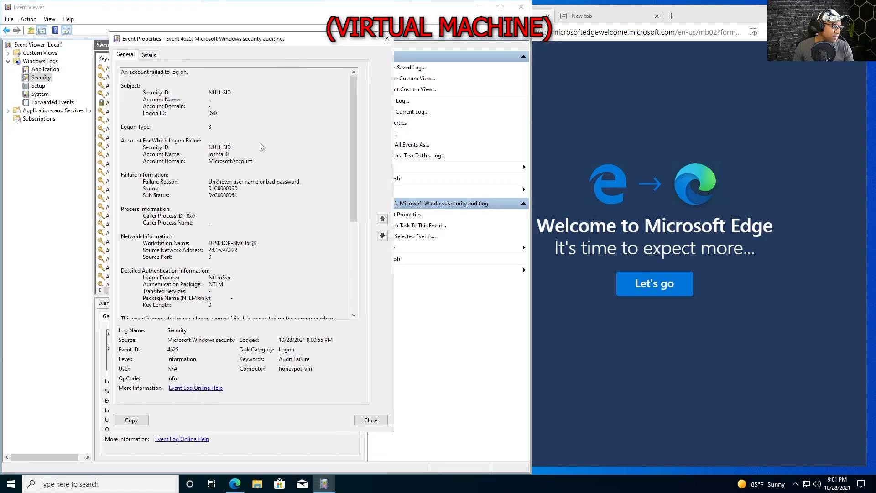
# Select the event's source network address 24.16.97.222
pyautogui.moveTo(143, 243); pyautogui.dragTo(209, 250)
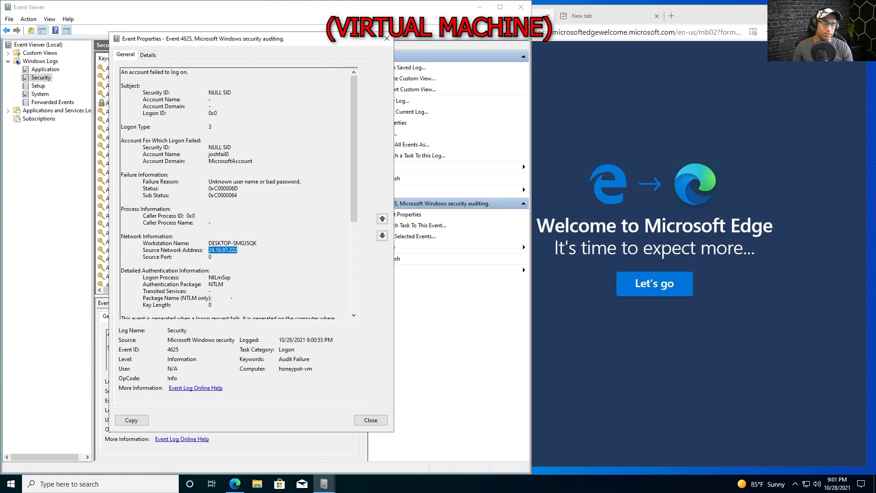
pyautogui.moveTo(238, 250); pyautogui.dragTo(221, 250)
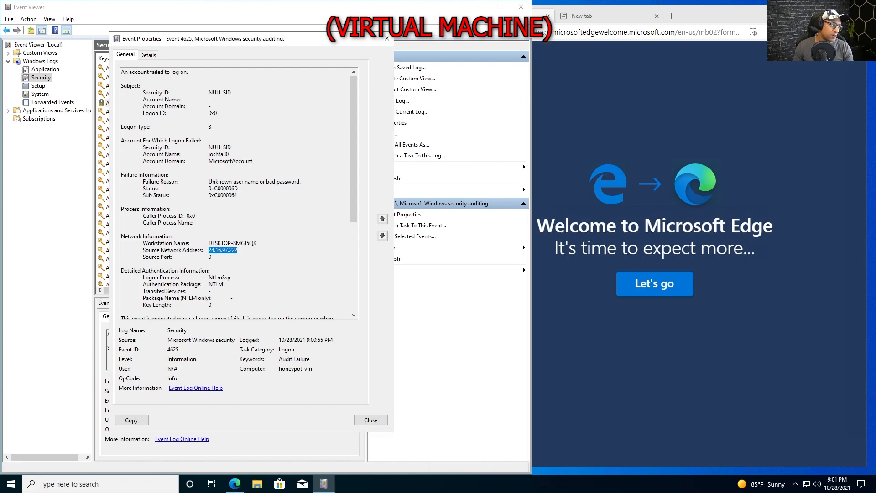
pyautogui.moveTo(206, 40)
pyautogui.mouseDown()
pyautogui.moveTo(329, 41)
pyautogui.moveTo(192, 41)
pyautogui.mouseUp()
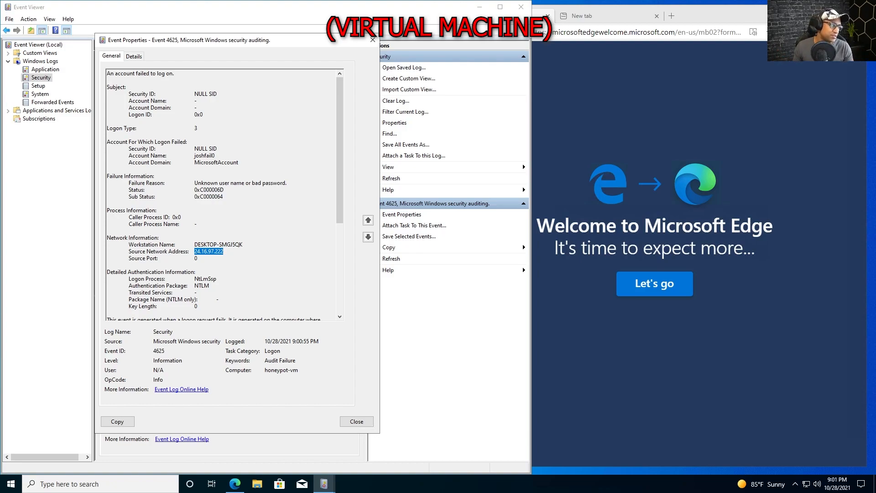
pyautogui.moveTo(201, 252); pyautogui.dragTo(223, 252)
pyautogui.scroll(-8, 223, 196)
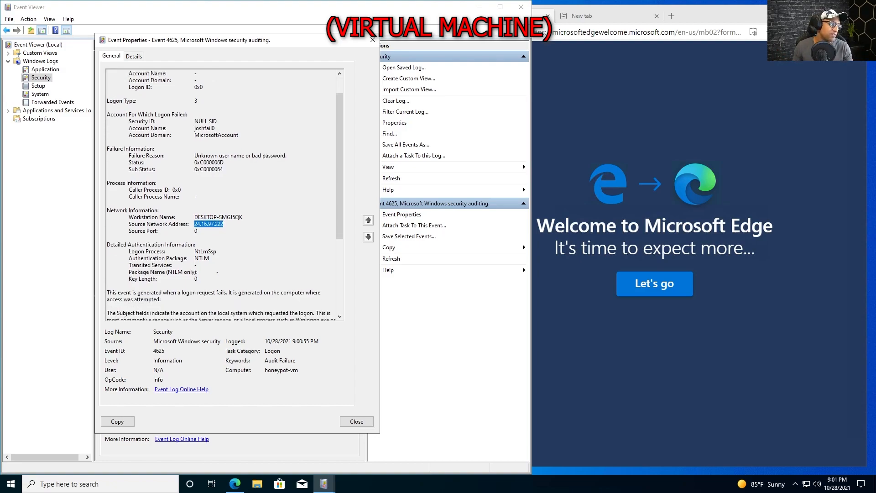
pyautogui.scroll(8, 223, 196)
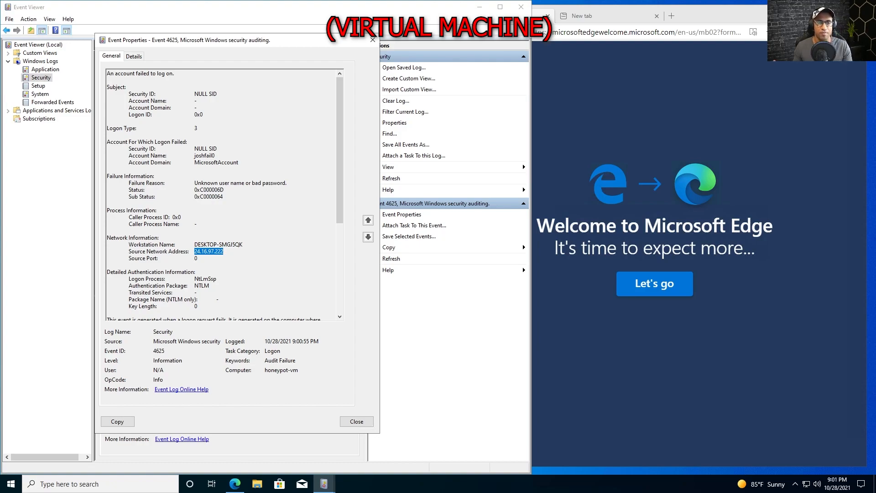
pyautogui.moveTo(223, 252); pyautogui.dragTo(188, 251)
pyautogui.hotkey('ctrl', 'c')
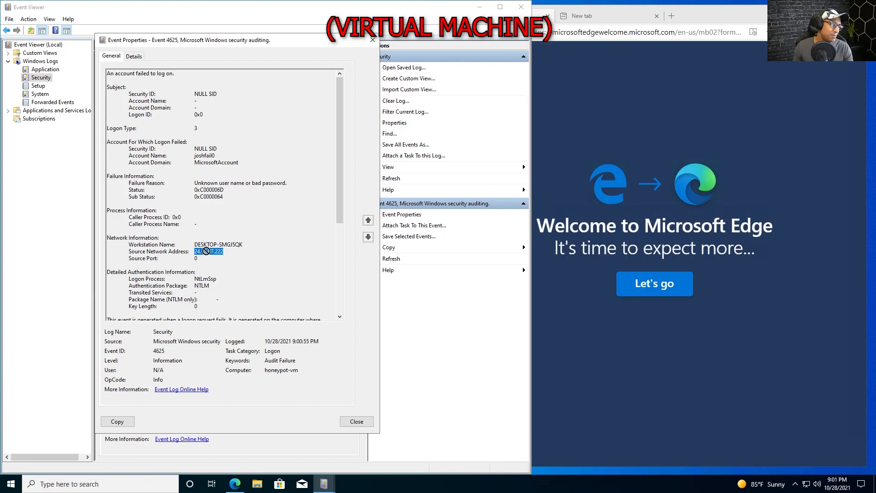
pyautogui.moveTo(223, 252); pyautogui.dragTo(202, 252)
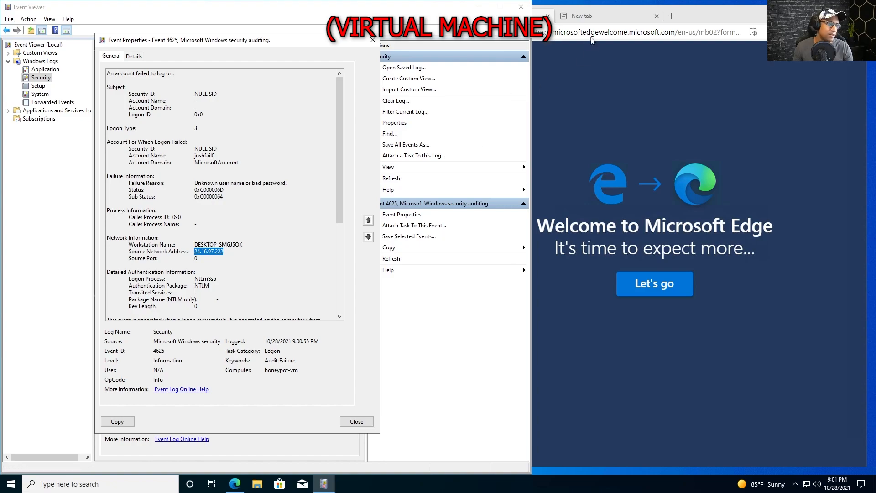
# Look up 24.16.97.222 on ipgeolocation.io in a new browser tab
pyautogui.click(592, 36)
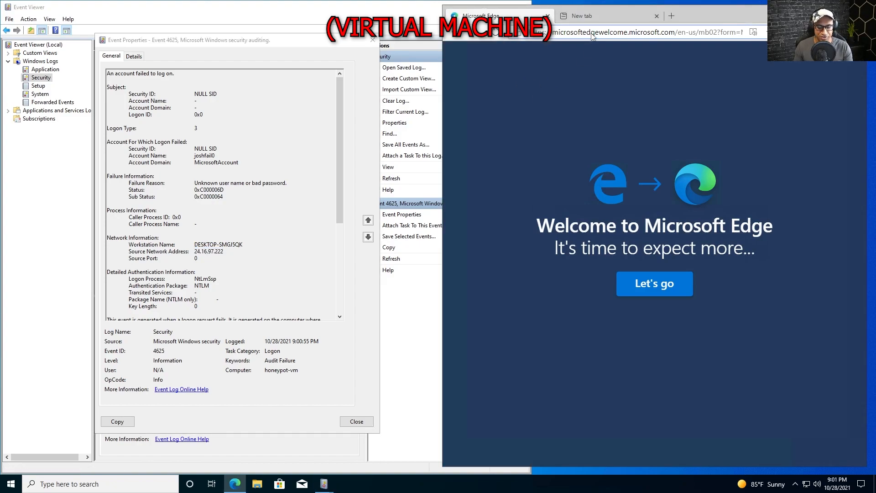
pyautogui.hotkey('ctrl', 't')
pyautogui.write('ipgeolocation.io')
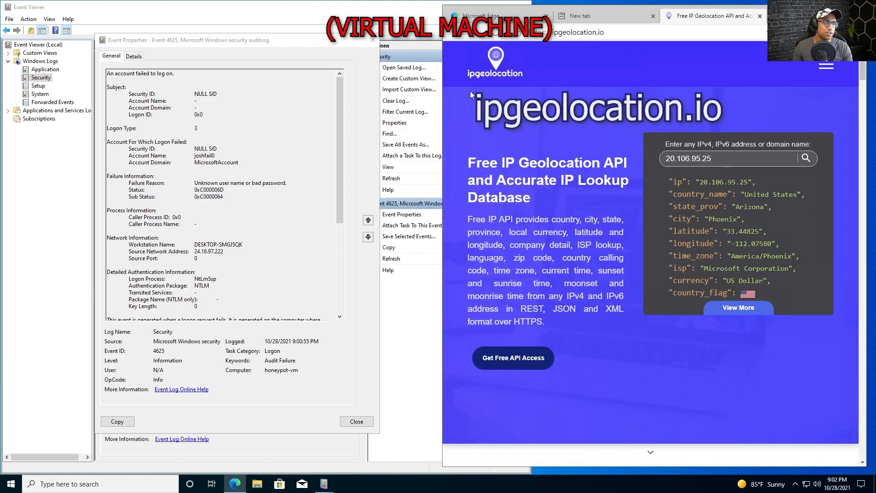
pyautogui.moveTo(437, 100); pyautogui.dragTo(357, 101)
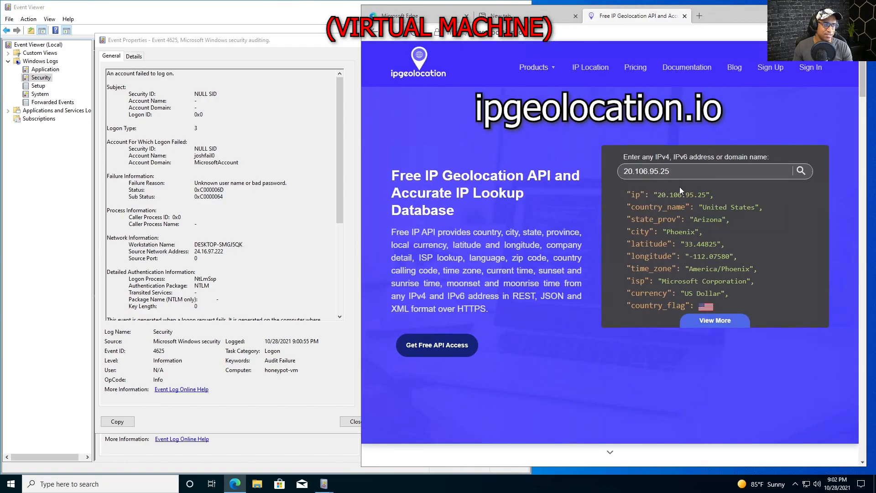
pyautogui.moveTo(677, 173); pyautogui.dragTo(600, 159)
pyautogui.hotkey('ctrl', 'v')
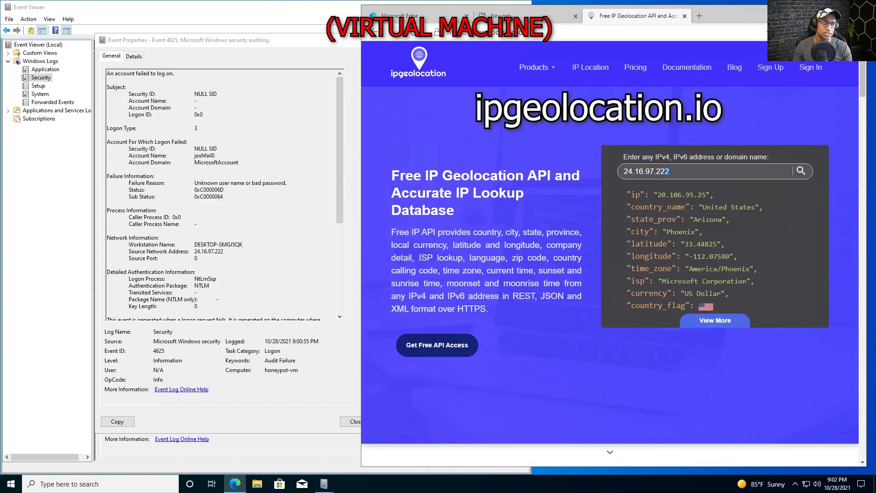
pyautogui.click(801, 171)
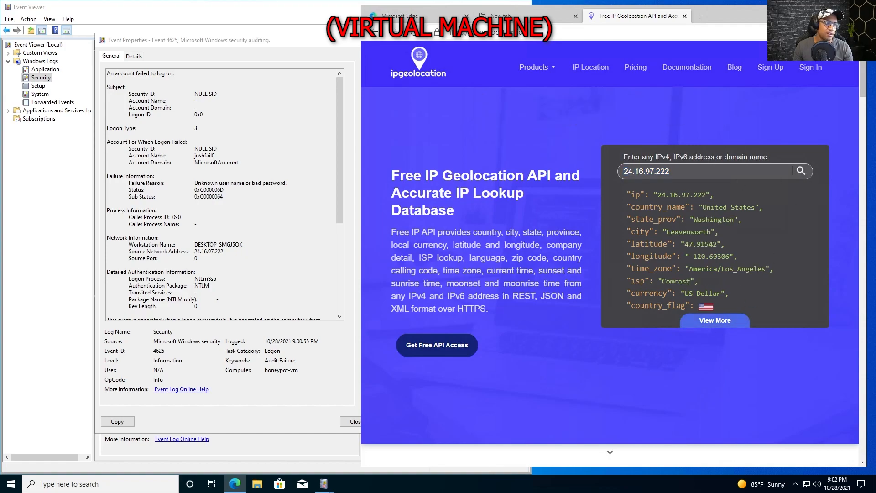
# Review the result's Leavenworth, Washington, United States location and coordinates, then minimize the browser
pyautogui.moveTo(628, 194); pyautogui.dragTo(686, 208)
pyautogui.doubleClick(742, 208)
pyautogui.moveTo(751, 216); pyautogui.dragTo(667, 233)
pyautogui.moveTo(677, 244); pyautogui.dragTo(747, 221)
pyautogui.click(733, 287)
pyautogui.moveTo(730, 269); pyautogui.dragTo(632, 194)
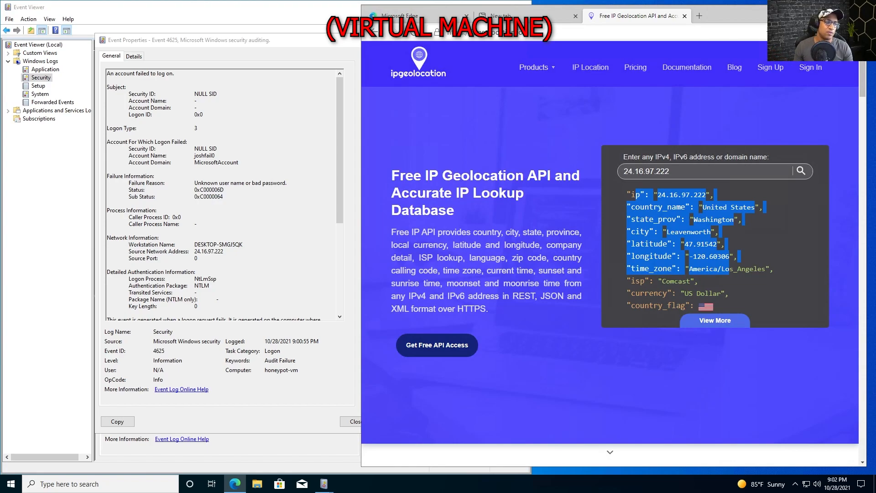
pyautogui.click(703, 230)
pyautogui.moveTo(735, 261); pyautogui.dragTo(631, 244)
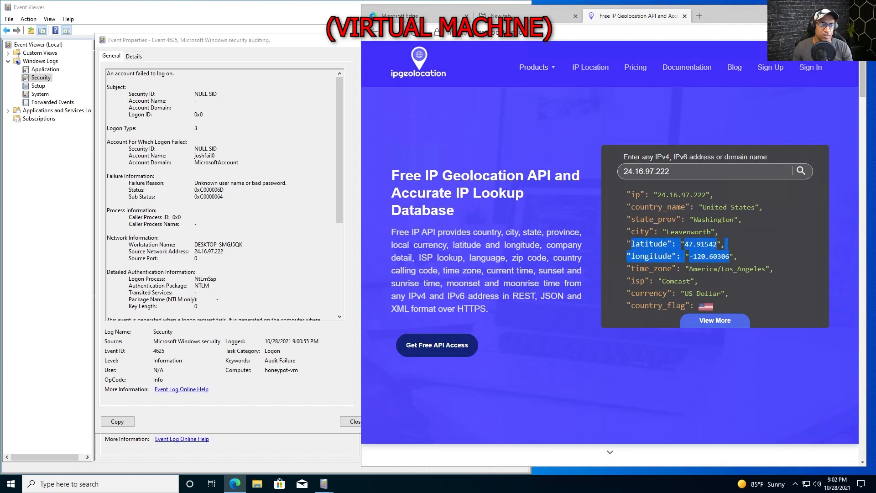
pyautogui.moveTo(754, 212); pyautogui.dragTo(734, 215)
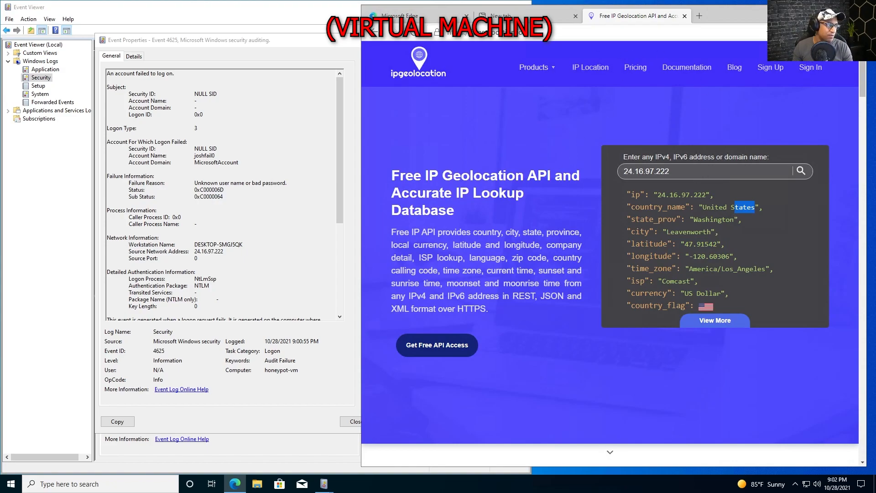
pyautogui.click(814, 12)
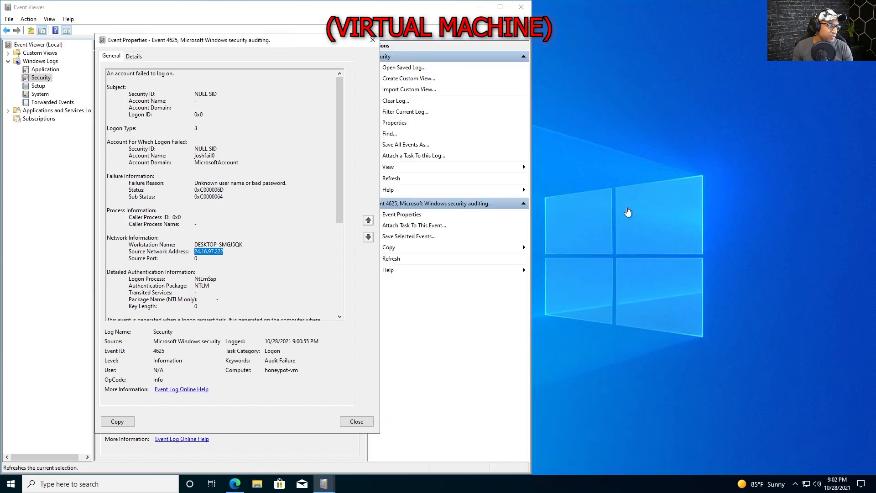
# Restore the full-screen Remote Desktop session to a window and position it over the Azure portal
pyautogui.moveTo(701, 130); pyautogui.dragTo(533, 328)
pyautogui.moveTo(718, 147); pyautogui.dragTo(529, 339)
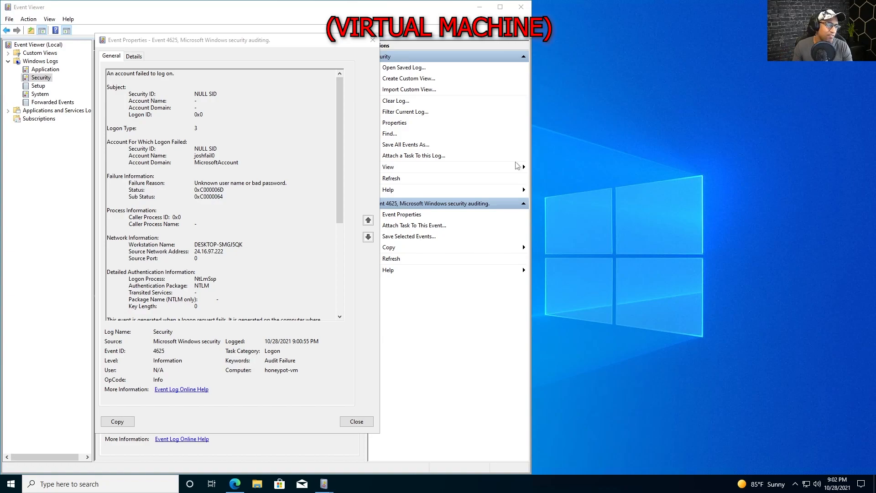
pyautogui.moveTo(520, 4)
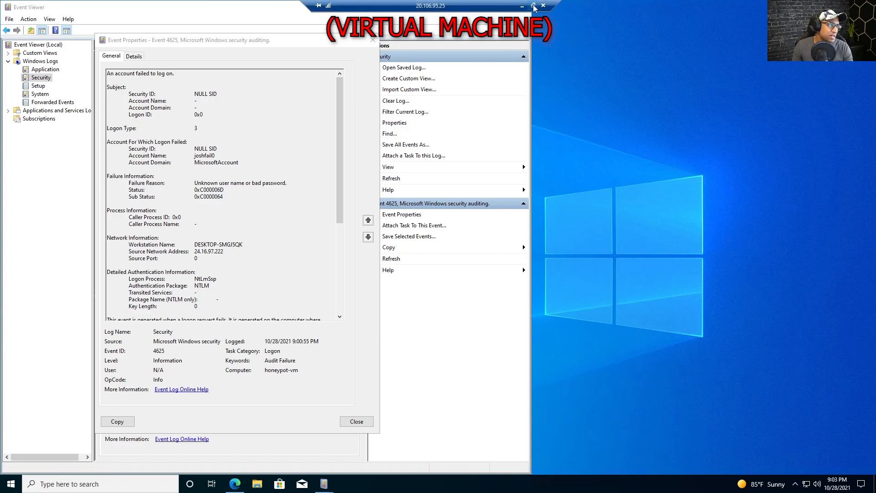
pyautogui.click(534, 5)
pyautogui.moveTo(232, 45); pyautogui.dragTo(207, 39)
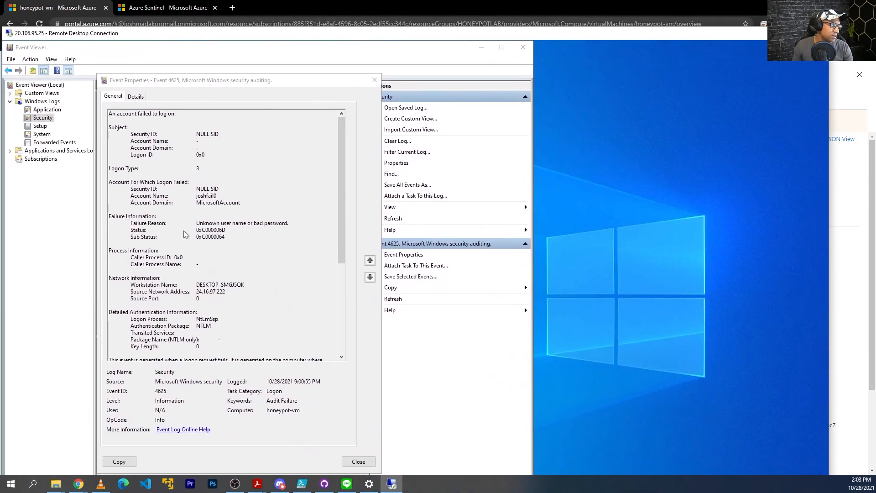
pyautogui.moveTo(115, 39); pyautogui.dragTo(188, 40)
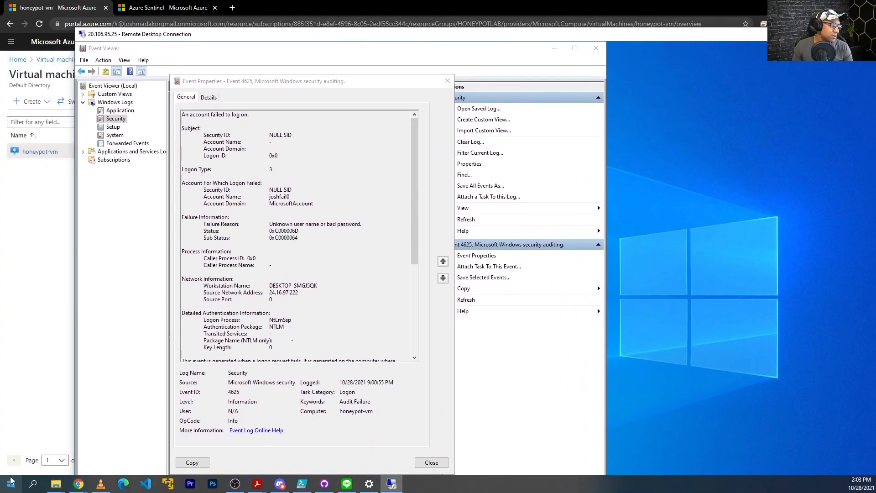
# Launch Command Prompt, run a continuous ping to 24.16.97.222, then stop it
pyautogui.click(14, 487)
pyautogui.write('cmd')
pyautogui.press('Return')
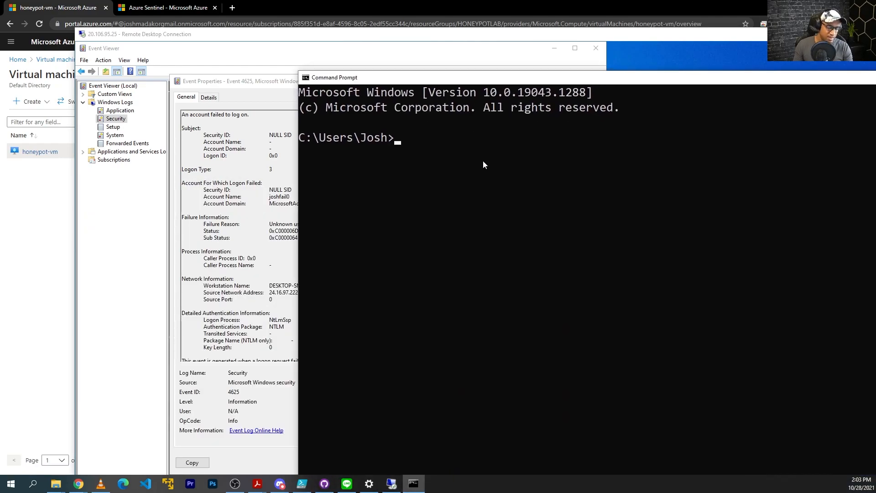
pyautogui.write('ping 24.16.97.222 -t')
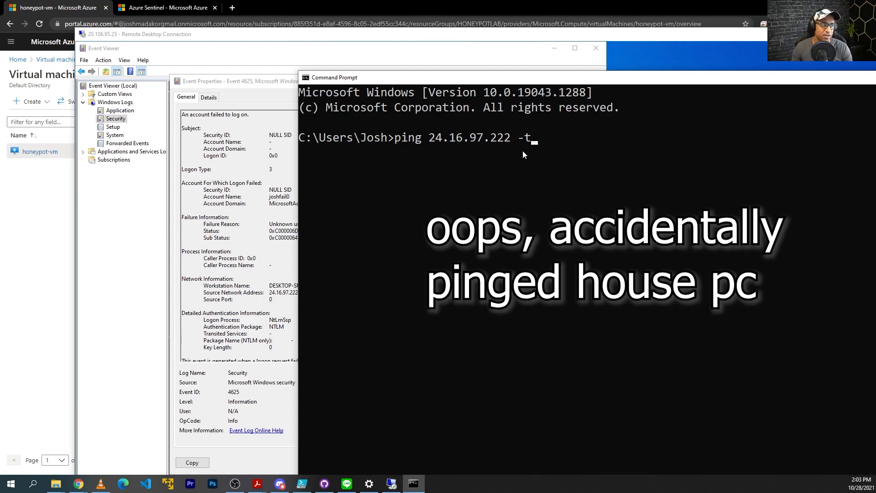
pyautogui.press('Return')
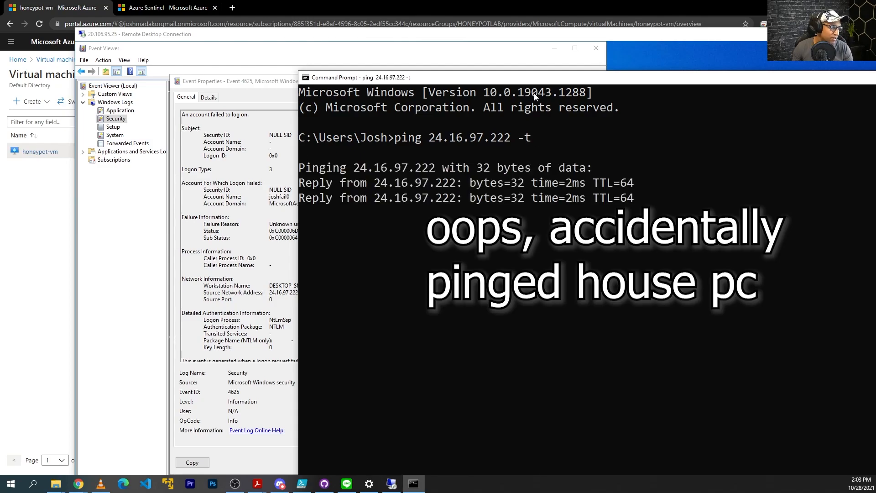
pyautogui.moveTo(535, 79); pyautogui.dragTo(561, 80)
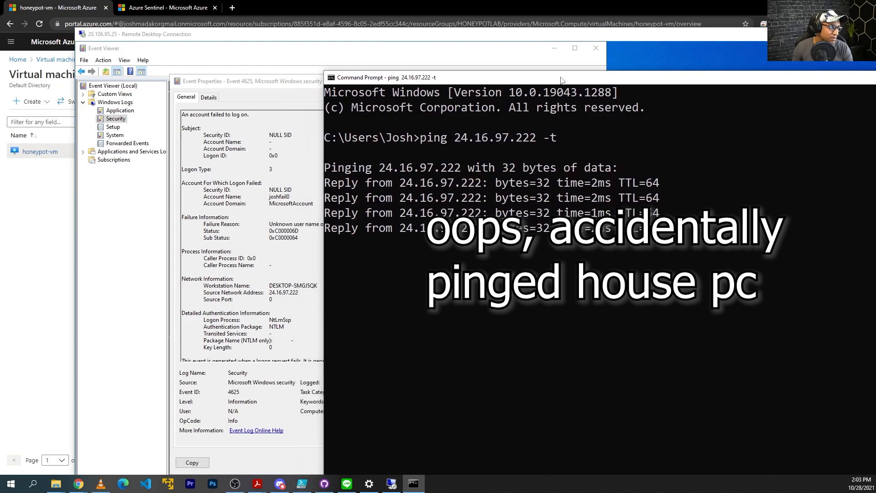
pyautogui.hotkey('ctrl', 'c')
pyautogui.moveTo(478, 270); pyautogui.dragTo(413, 276)
pyautogui.click(485, 349)
# Start a continuous ping to the VM at 20.106.95.25, which times out
pyautogui.write('cmd')
pyautogui.press('Return')
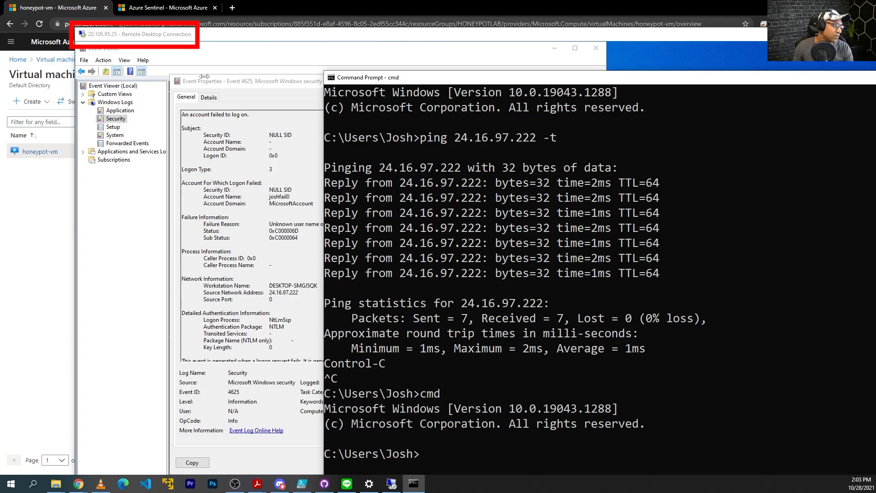
pyautogui.write('ping 20.106.95.')
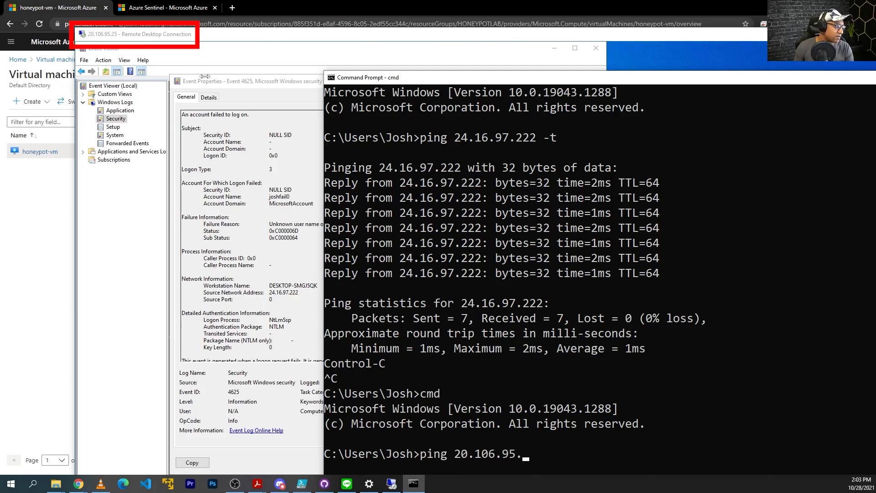
pyautogui.write('25 -t')
pyautogui.press('Return')
pyautogui.moveTo(522, 78); pyautogui.dragTo(533, 26)
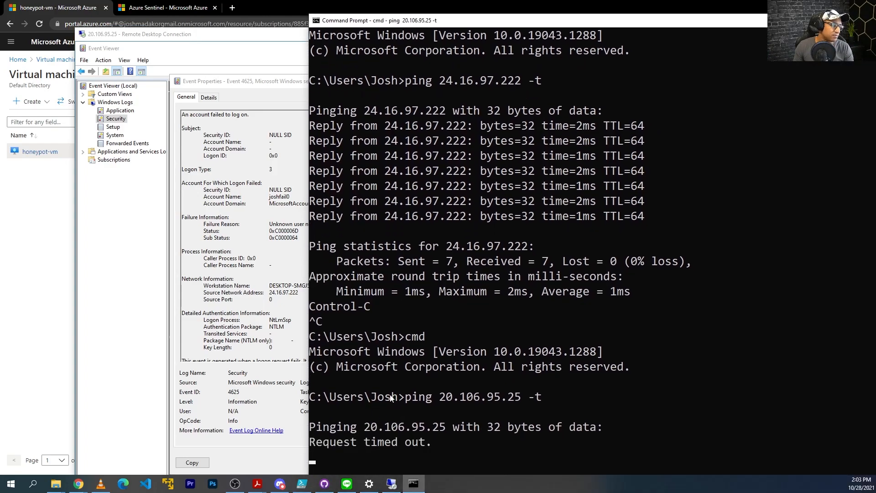
pyautogui.click(284, 196)
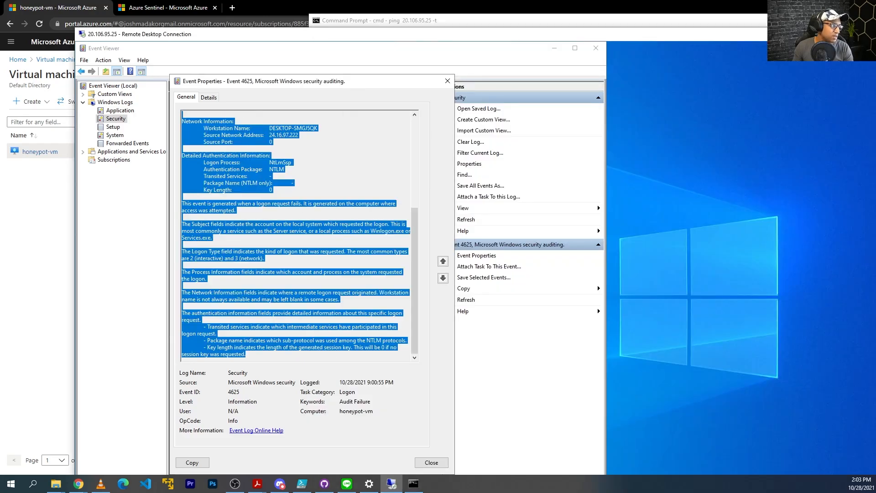
# Return the RDP session to full screen and open the firewall console via wf.msc
pyautogui.moveTo(306, 38); pyautogui.dragTo(284, 16)
pyautogui.doubleClick(284, 15)
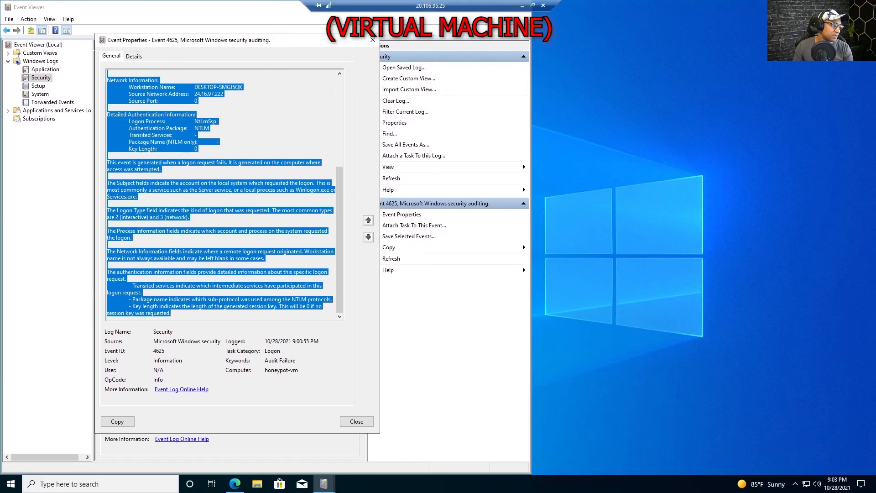
pyautogui.click(7, 486)
pyautogui.write('wf.msc')
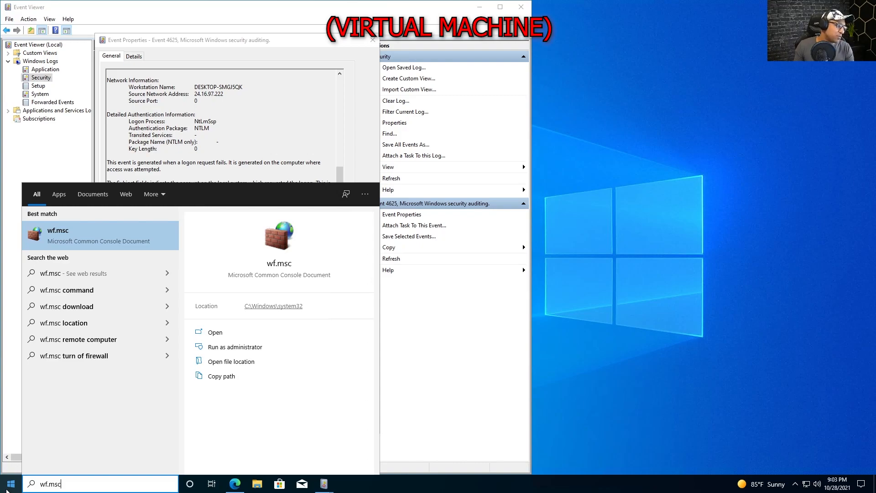
pyautogui.press('Return')
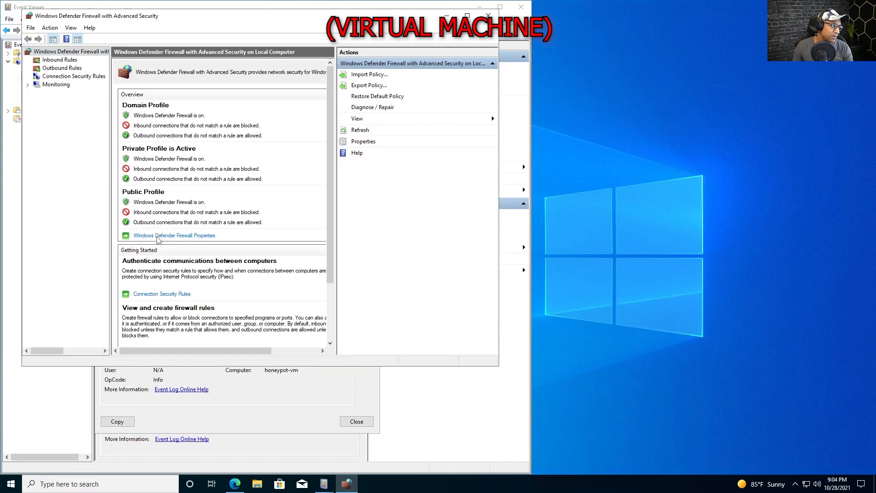
# Set Firewall state to Off for the Domain, Private and Public profiles and apply
pyautogui.click(157, 236)
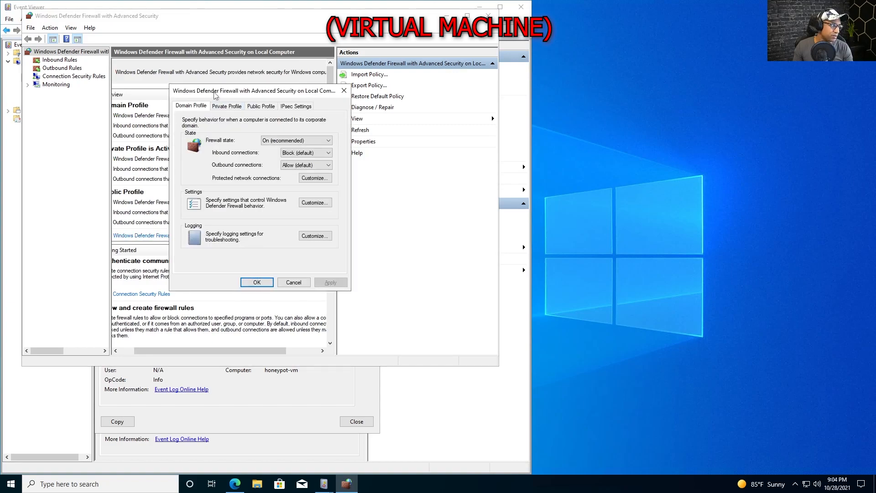
pyautogui.click(276, 139)
pyautogui.click(277, 152)
pyautogui.click(237, 105)
pyautogui.click(293, 140)
pyautogui.click(294, 152)
pyautogui.click(273, 106)
pyautogui.click(293, 139)
pyautogui.click(294, 151)
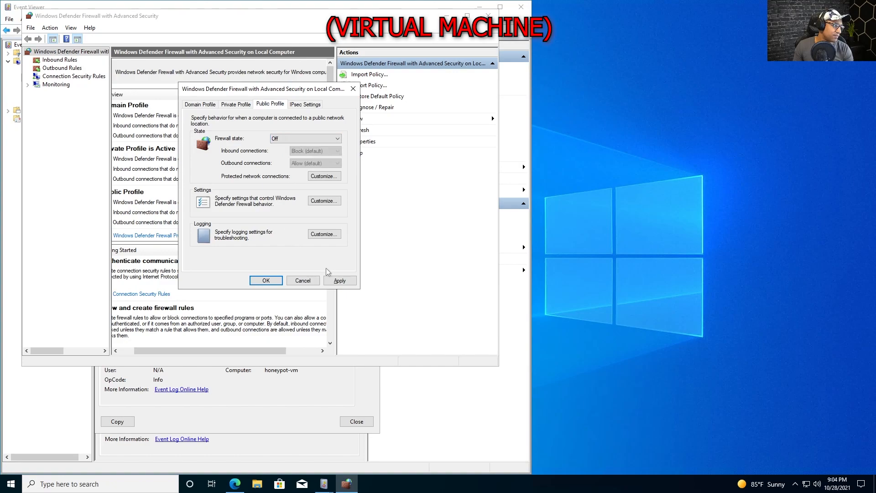
pyautogui.click(340, 280)
# Close firewall properties, confirm pings to 20.106.95.25 now reply, then stop and close Command Prompt
pyautogui.click(266, 281)
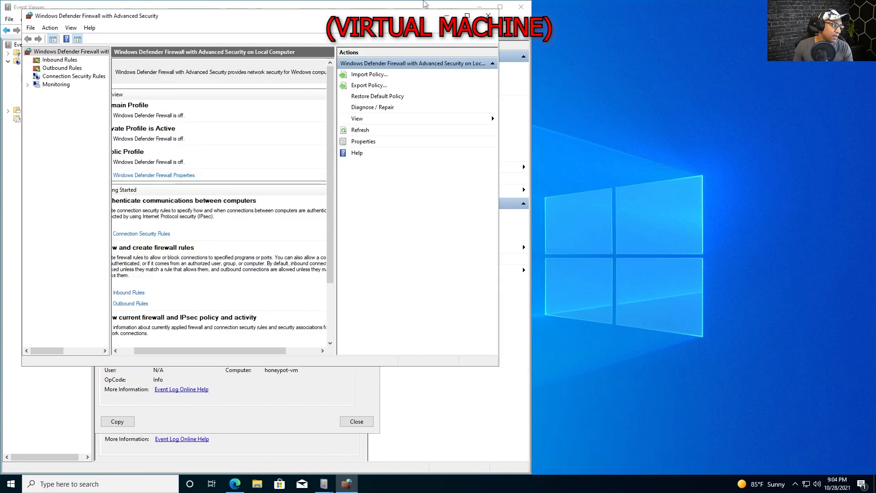
pyautogui.click(523, 7)
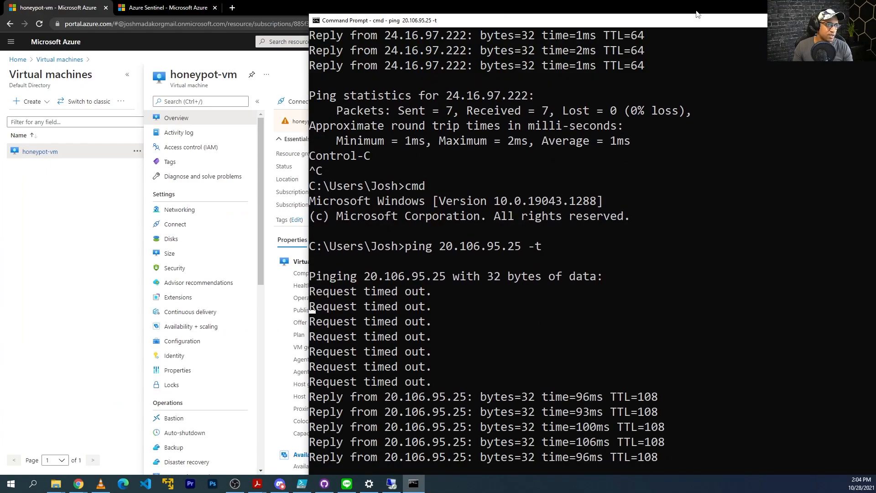
pyautogui.hotkey('ctrl', 'c')
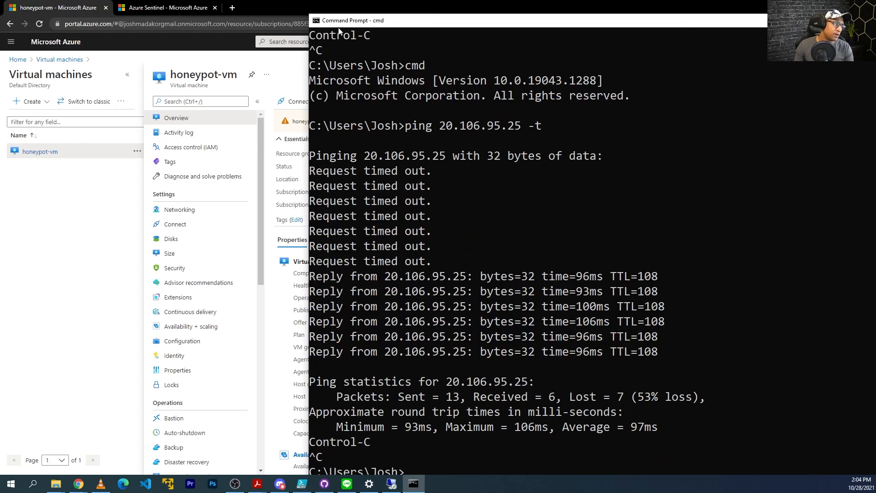
pyautogui.doubleClick(316, 20)
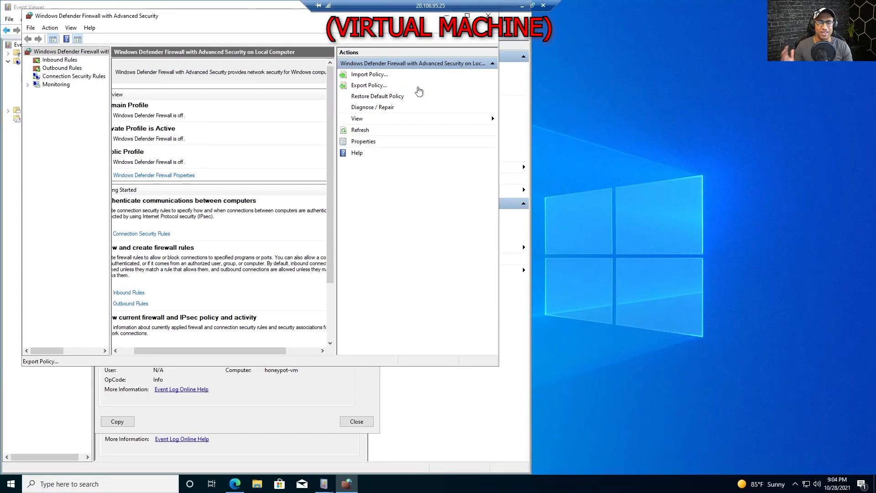
# Close the firewall console and Event Viewer's event properties in the VM
pyautogui.moveTo(251, 18); pyautogui.dragTo(299, 54)
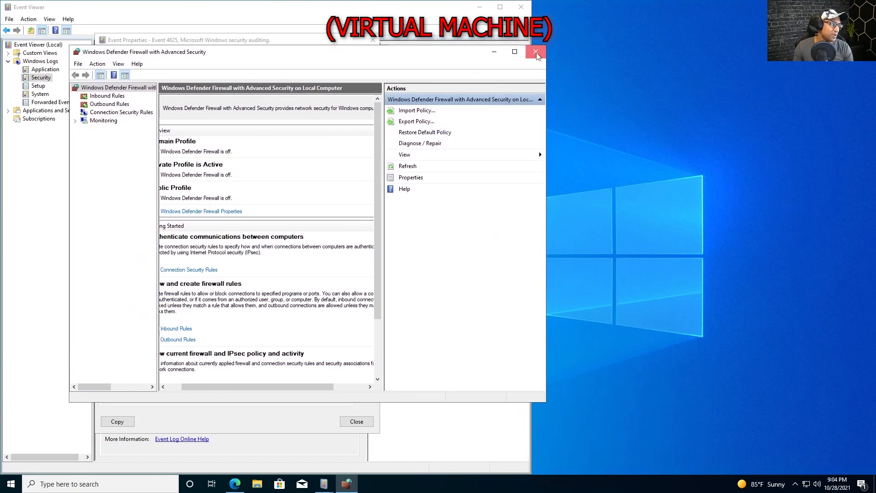
pyautogui.click(536, 52)
pyautogui.click(505, 51)
pyautogui.click(521, 7)
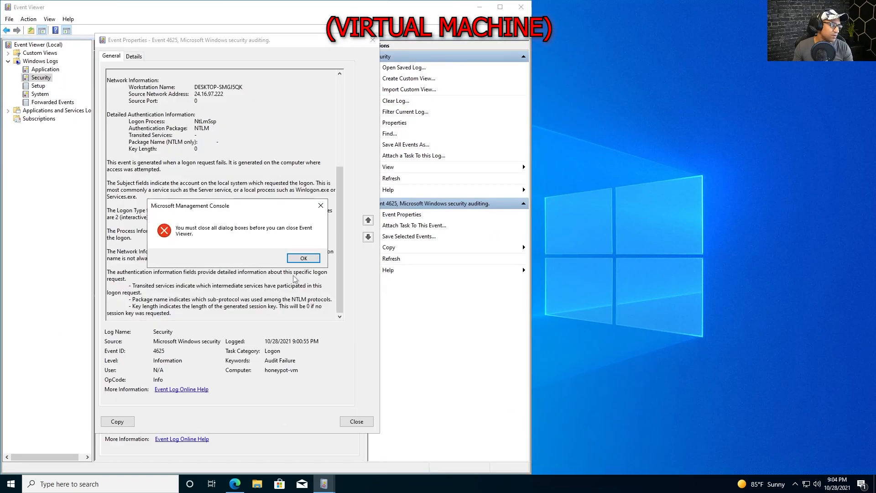
pyautogui.click(304, 259)
pyautogui.click(374, 39)
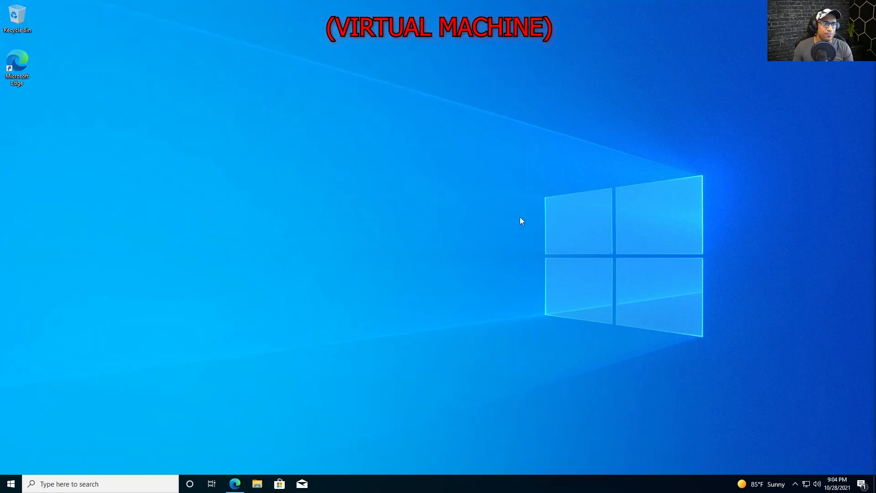
# Load the pasted Sentinel-Lab GitHub repository address in Edge
pyautogui.click(235, 484)
pyautogui.click(523, 36)
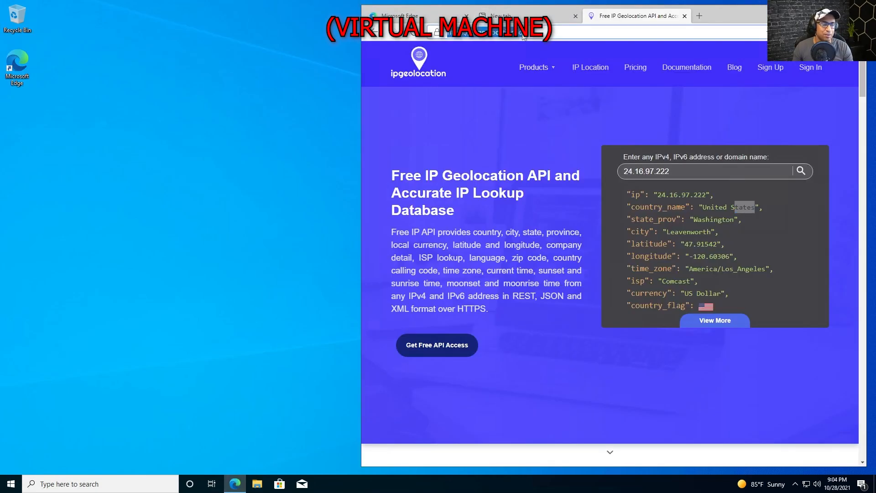
pyautogui.hotkey('ctrl', 'v')
pyautogui.press('Return')
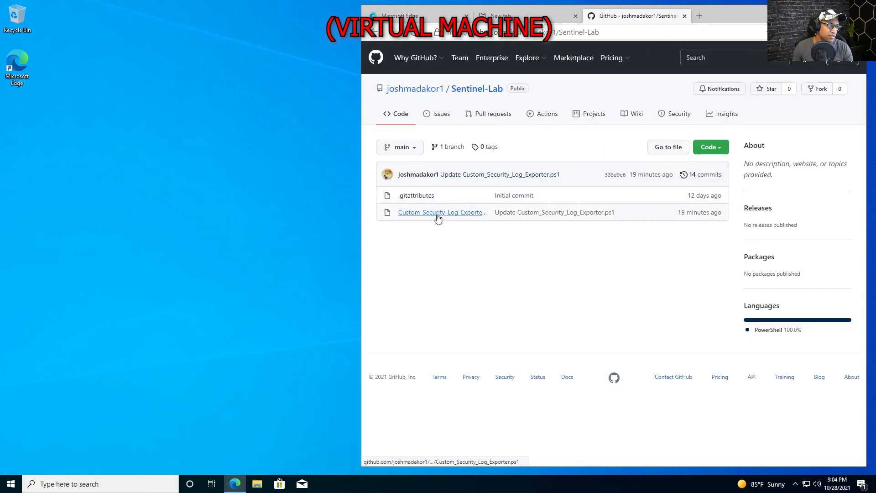
# Open Custom_Security_Log_Exporter.ps1 on GitHub, maximize Edge, and select its 138 lines of code
pyautogui.click(473, 214)
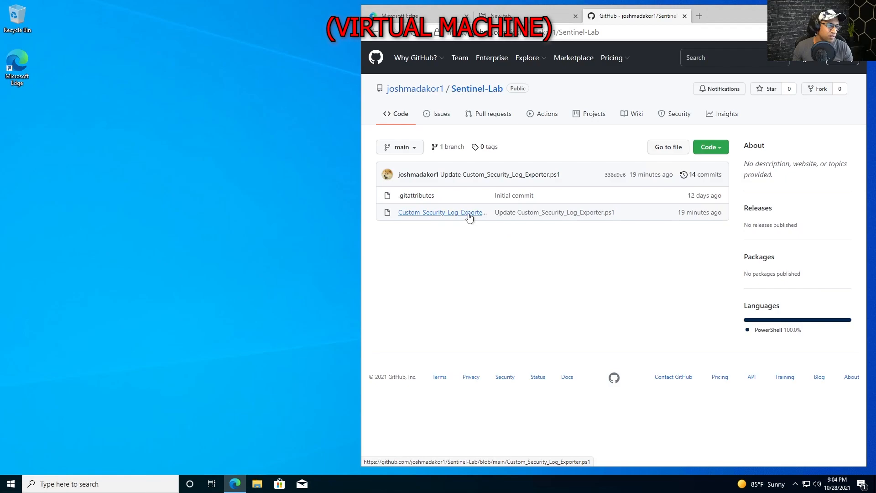
pyautogui.press('super+Up')
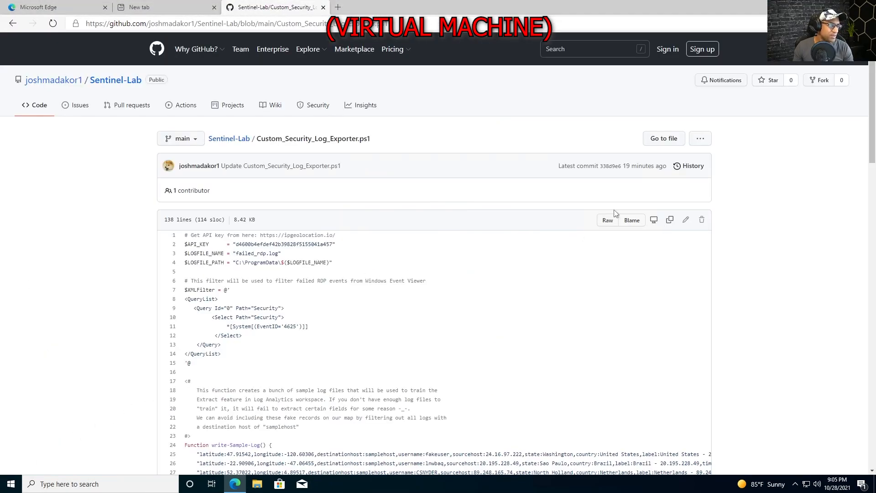
pyautogui.scroll(-3, 645, 180)
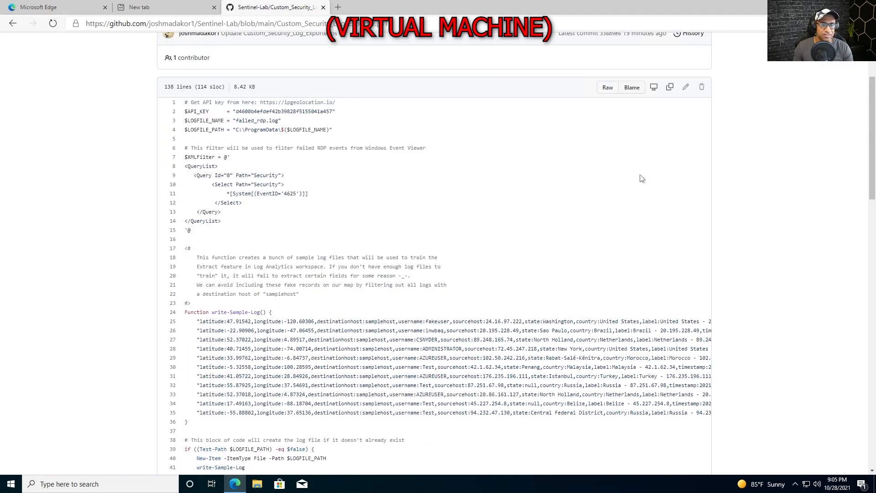
pyautogui.scroll(3, 182, 235)
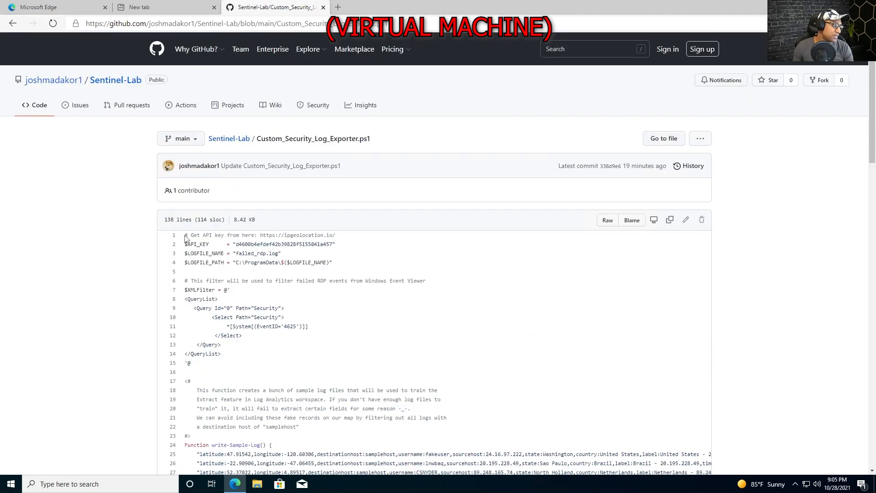
pyautogui.moveTo(193, 236); pyautogui.dragTo(217, 392)
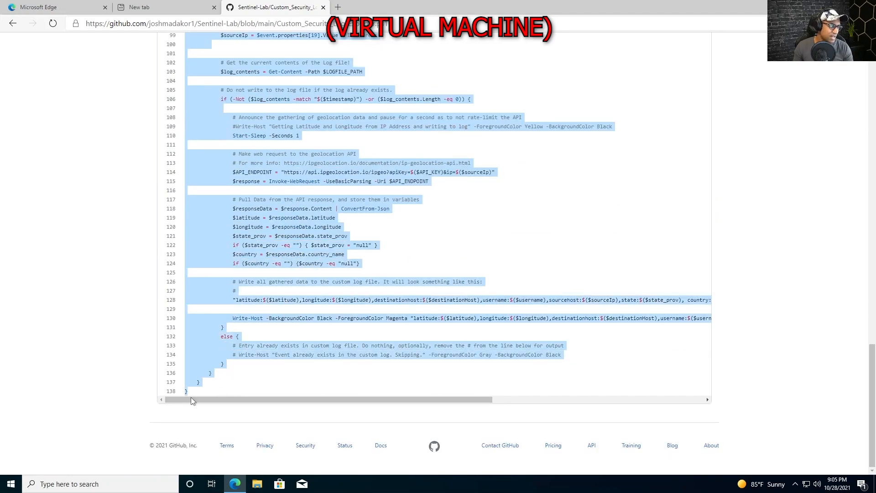
pyautogui.scroll(20, 292, 319)
# Launch Windows PowerShell ISE and paste the copied exporter script into a new script
pyautogui.press('super')
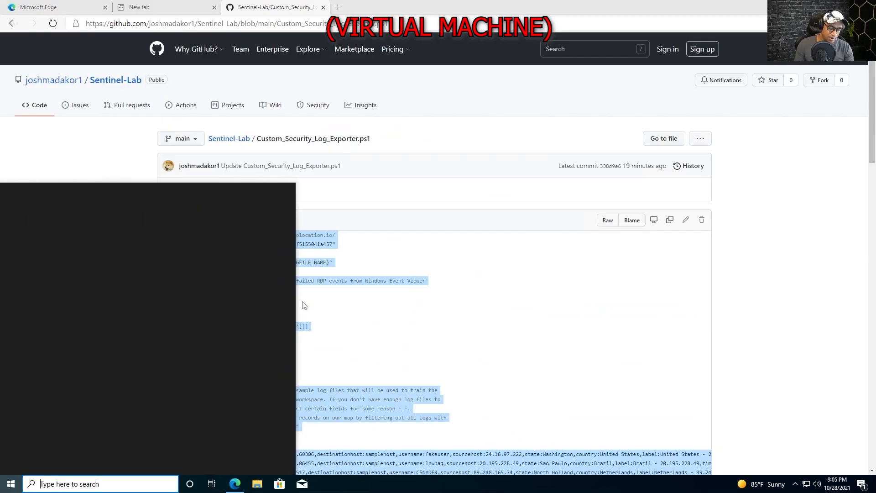
pyautogui.write('powershell ise')
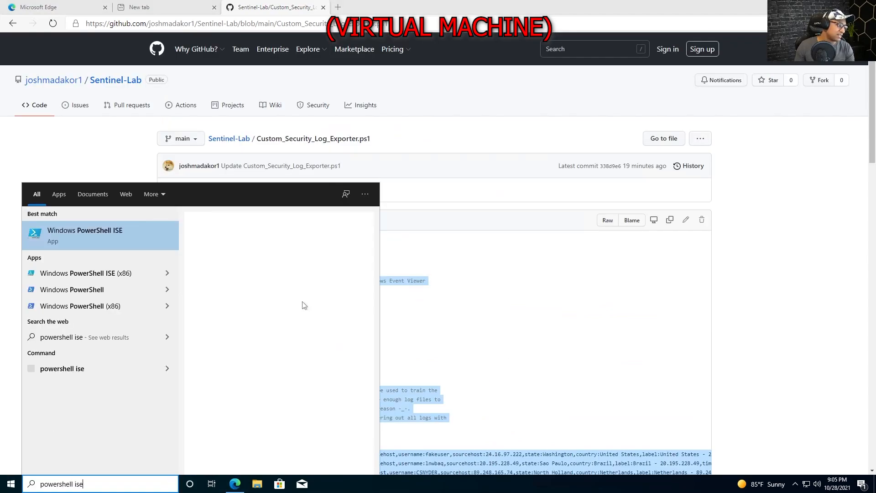
pyautogui.click(108, 232)
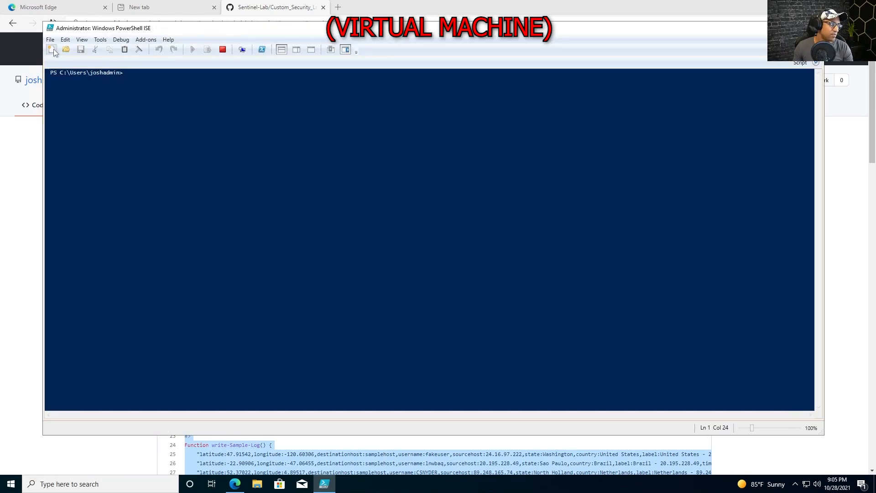
pyautogui.click(52, 49)
pyautogui.hotkey('ctrl', 'v')
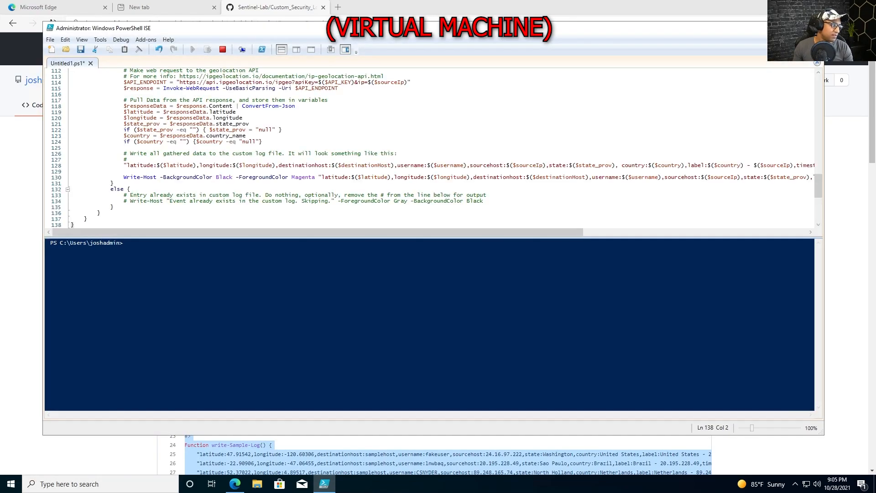
# Save the script to the Desktop as Log_Exporter.ps1
pyautogui.click(80, 49)
pyautogui.click(80, 106)
pyautogui.click(137, 235)
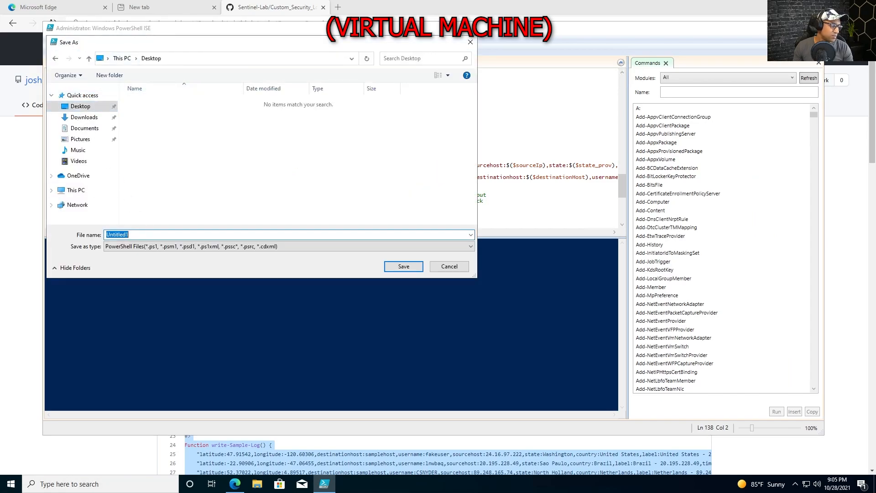
pyautogui.write('Log')
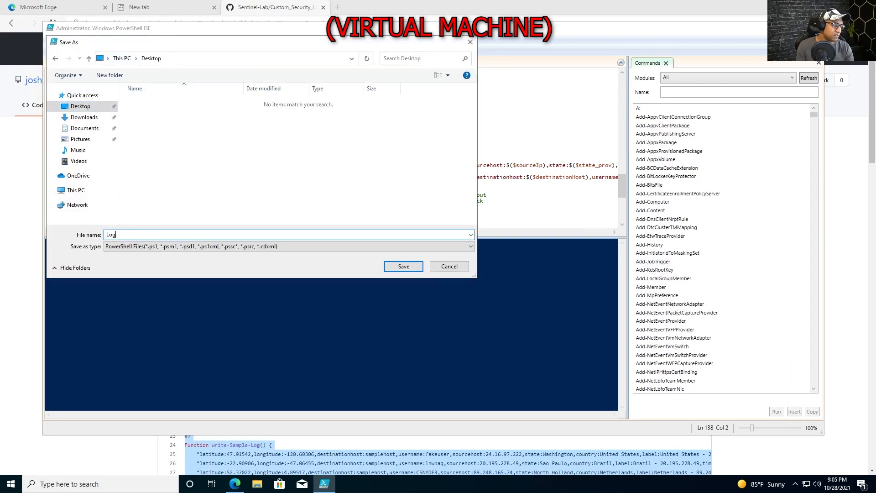
pyautogui.write('_Exporter')
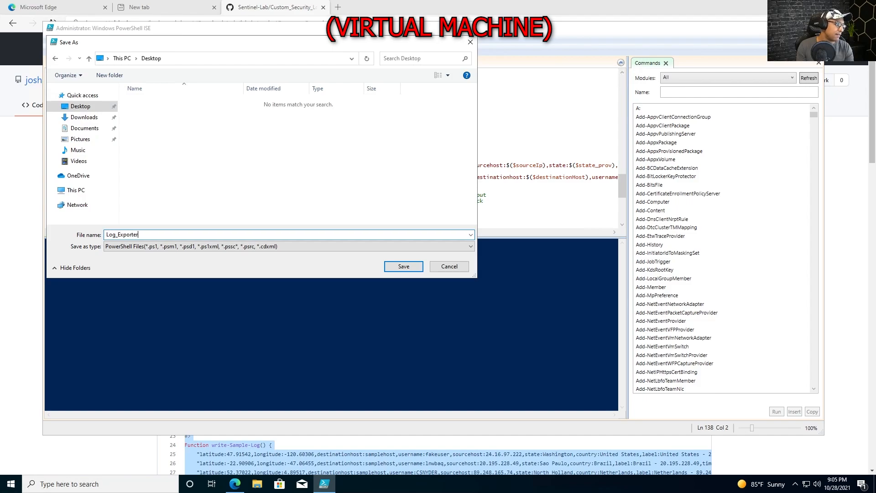
pyautogui.press('Return')
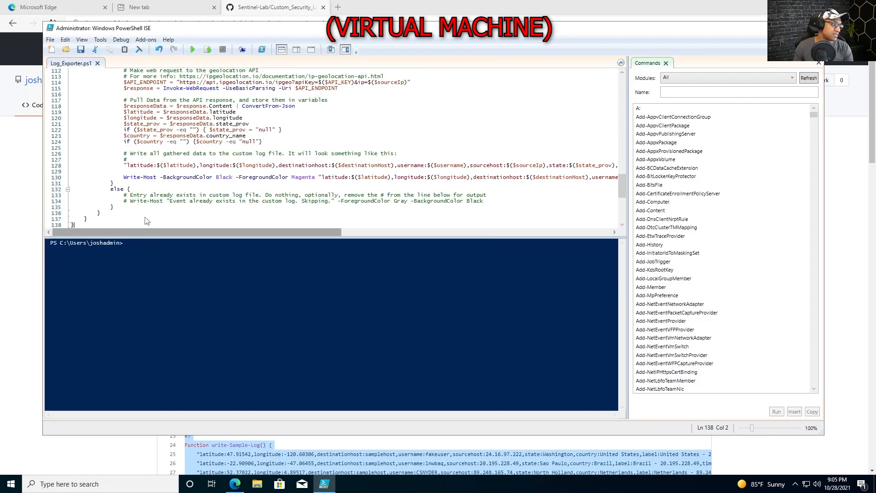
# Hide the Commands pane, zoom the editor to 150% and maximize PowerShell ISE
pyautogui.click(819, 63)
pyautogui.hotkey('ctrl', '+')
pyautogui.hotkey('ctrl', '+')
pyautogui.hotkey('ctrl', '+')
pyautogui.hotkey('ctrl', '+')
pyautogui.hotkey('ctrl', '+')
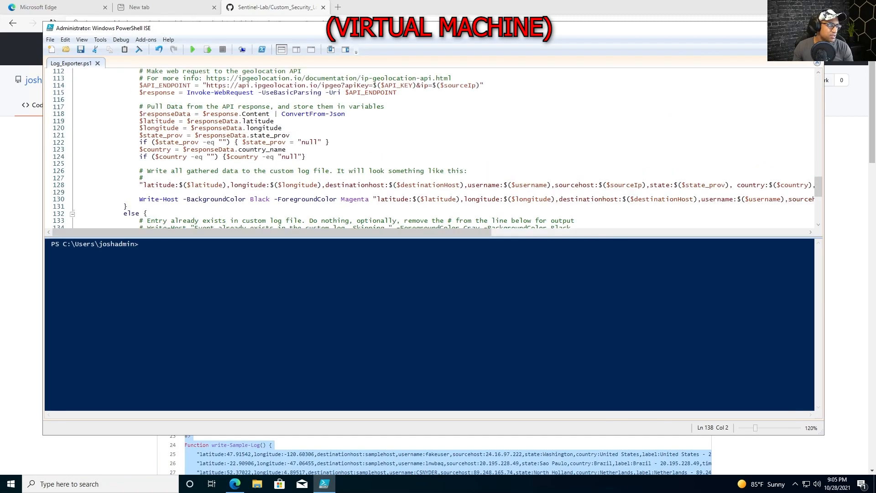
pyautogui.doubleClick(414, 28)
pyautogui.scroll(20, 411, 137)
pyautogui.scroll(-3, 37, 137)
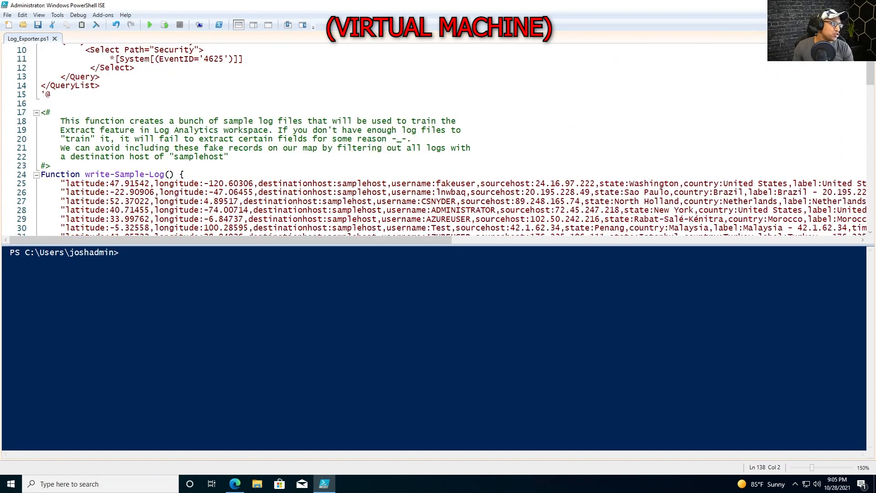
# Fold the write-Sample-Log, $XMLFilter and log-file creation blocks; select the ipgeolocation.io URL
pyautogui.click(36, 174)
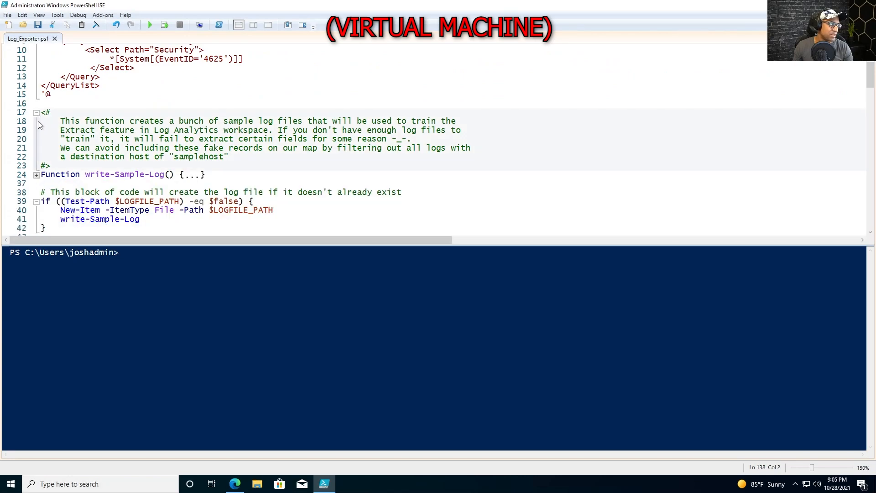
pyautogui.scroll(3, 38, 114)
pyautogui.click(36, 105)
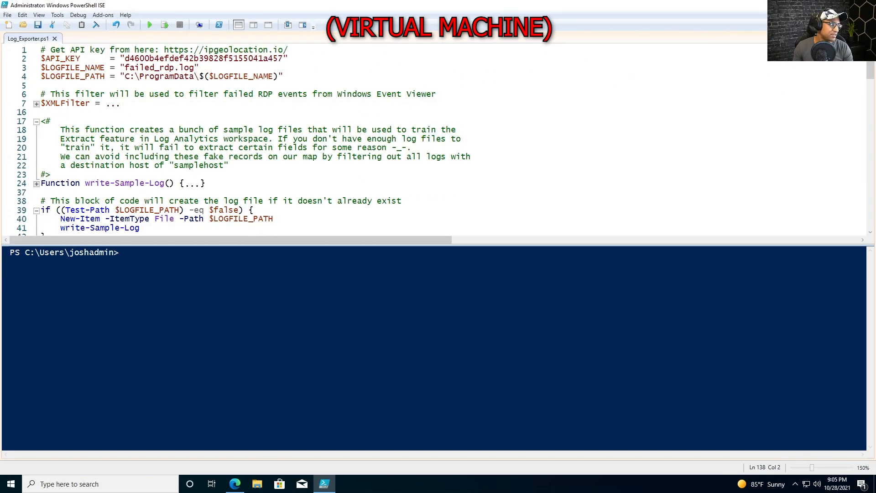
pyautogui.scroll(-1, 37, 137)
pyautogui.click(36, 184)
pyautogui.scroll(1, 438, 136)
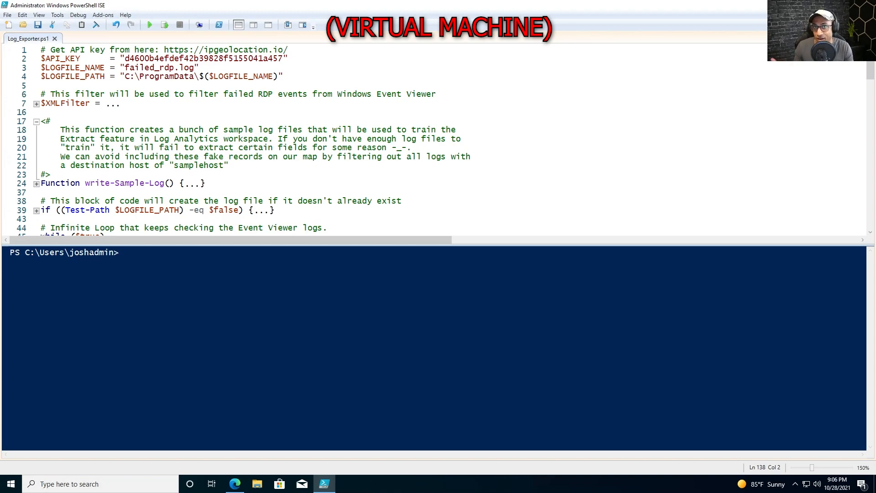
pyautogui.moveTo(164, 50)
pyautogui.mouseDown()
pyautogui.moveTo(289, 49)
pyautogui.moveTo(160, 49)
pyautogui.mouseUp()
pyautogui.hotkey('ctrl', 'c')
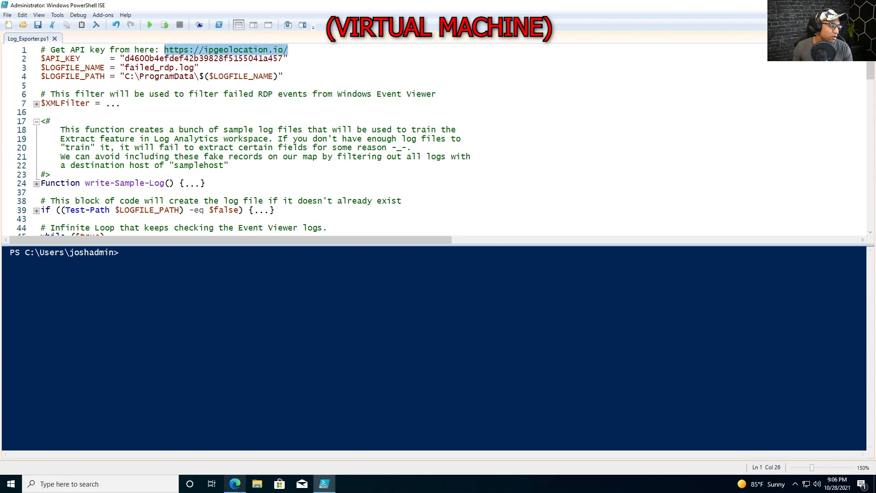
# Load ipgeolocation.io in Edge and open its free-account Sign Up page
pyautogui.click(235, 484)
pyautogui.click(557, 29)
pyautogui.hotkey('ctrl', 'v')
pyautogui.press('Return')
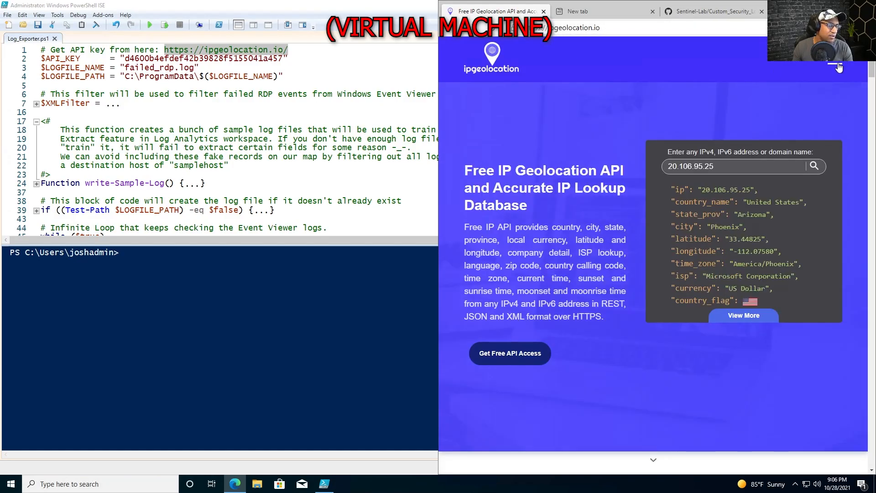
pyautogui.click(839, 67)
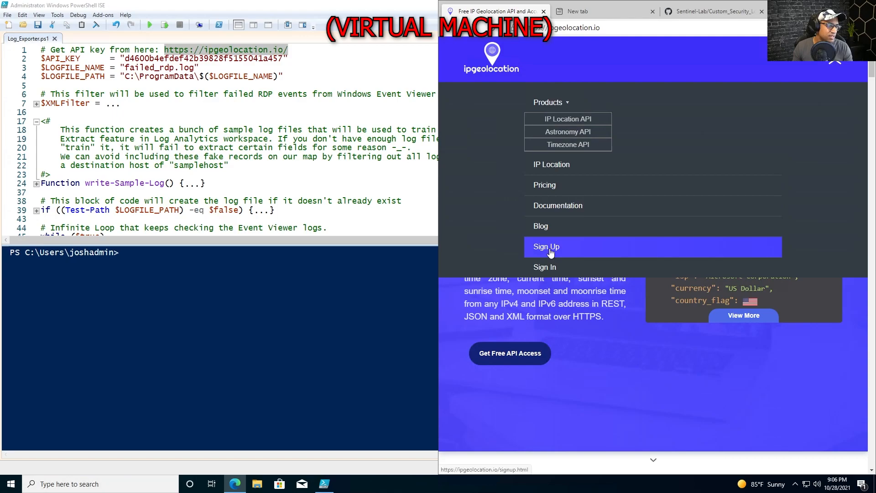
pyautogui.click(551, 252)
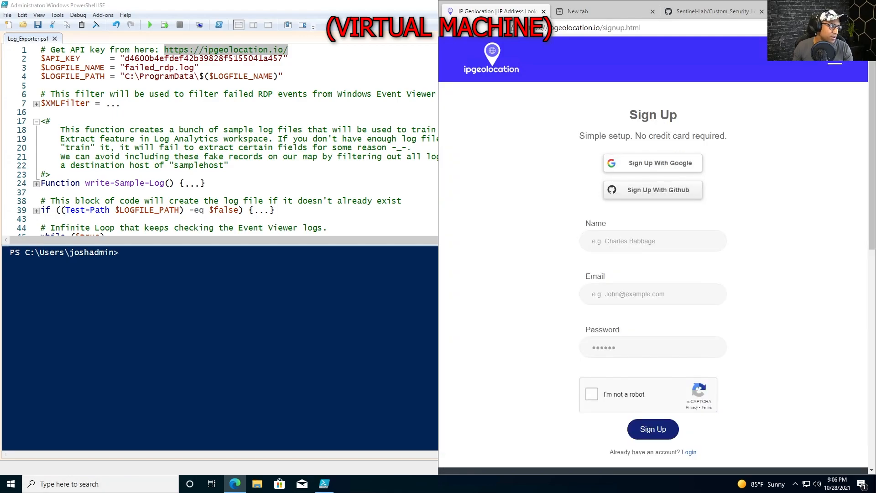
pyautogui.doubleClick(236, 60)
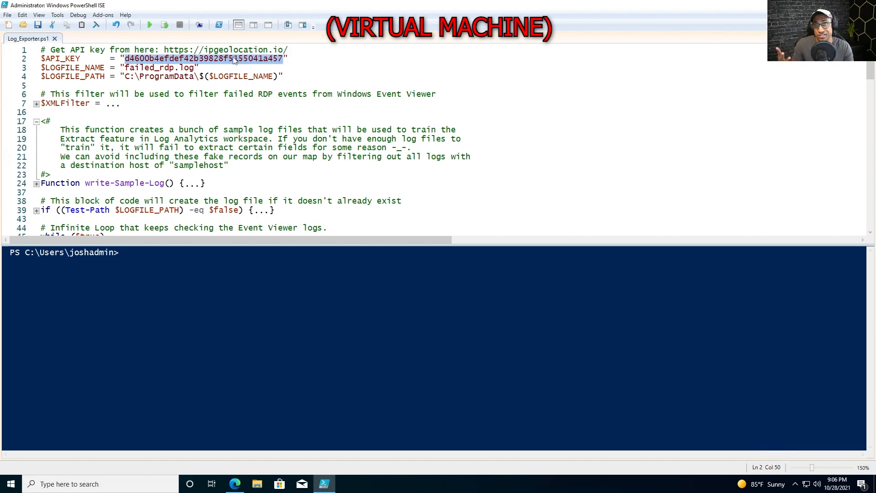
# Select and inspect the API key value on line 2 of the script
pyautogui.click(247, 60)
pyautogui.doubleClick(258, 59)
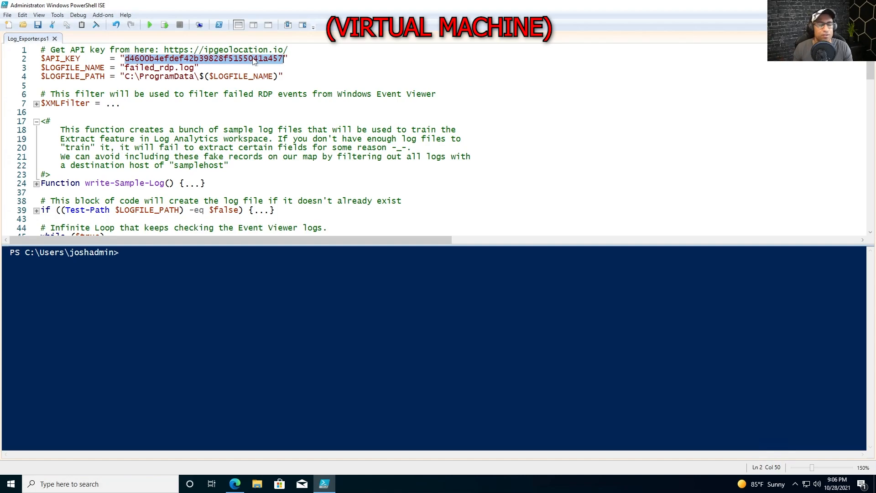
pyautogui.click(265, 113)
pyautogui.moveTo(283, 58); pyautogui.dragTo(136, 58)
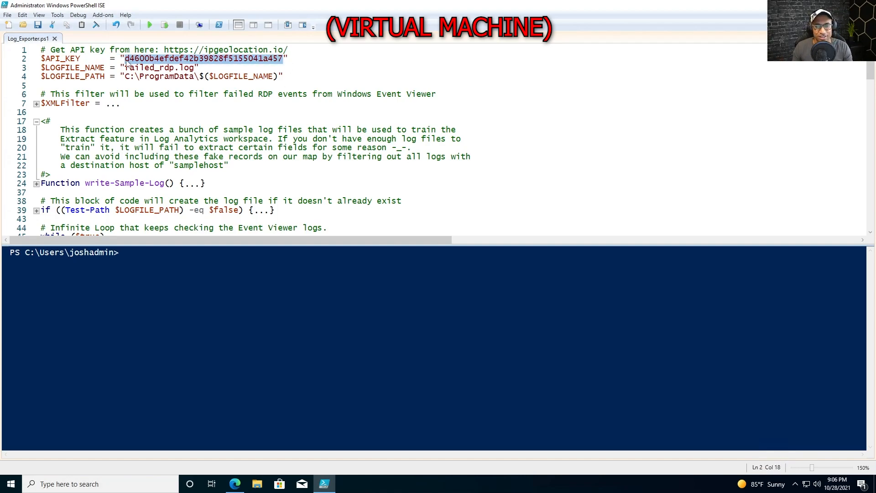
pyautogui.click(68, 112)
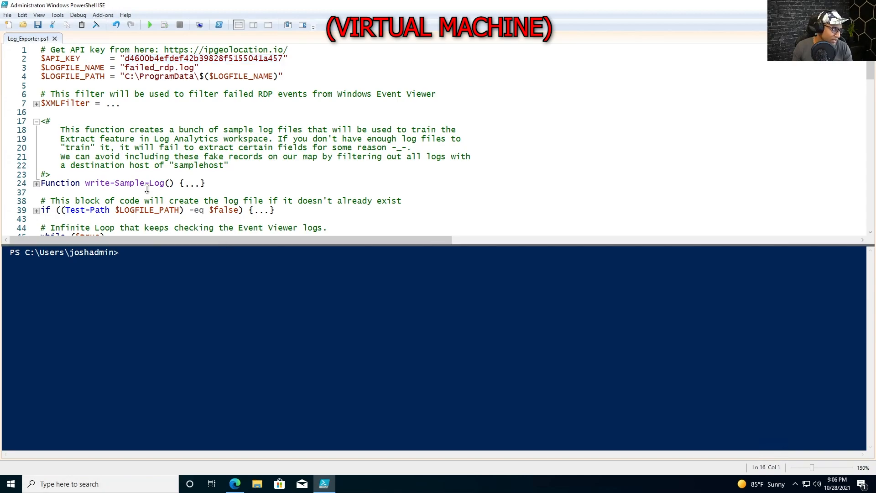
# Fold the comment block at line 17 and the infinite while loop body
pyautogui.click(37, 121)
pyautogui.click(37, 193)
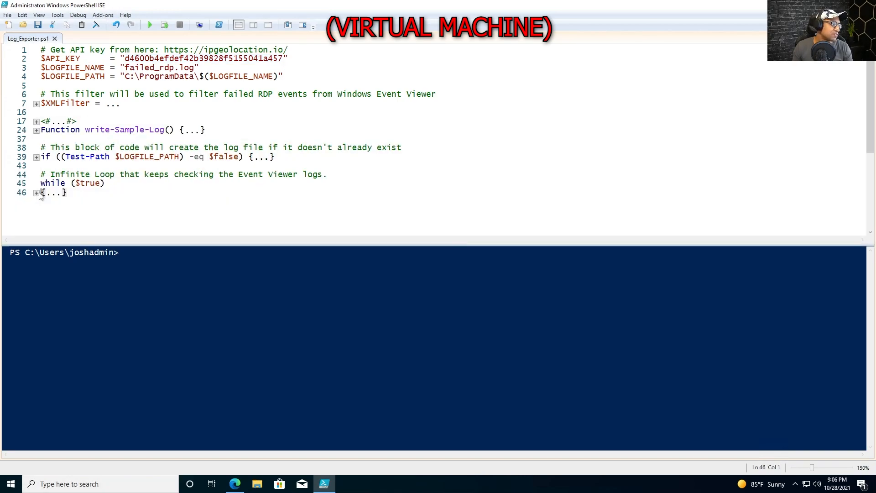
pyautogui.moveTo(69, 194); pyautogui.dragTo(42, 178)
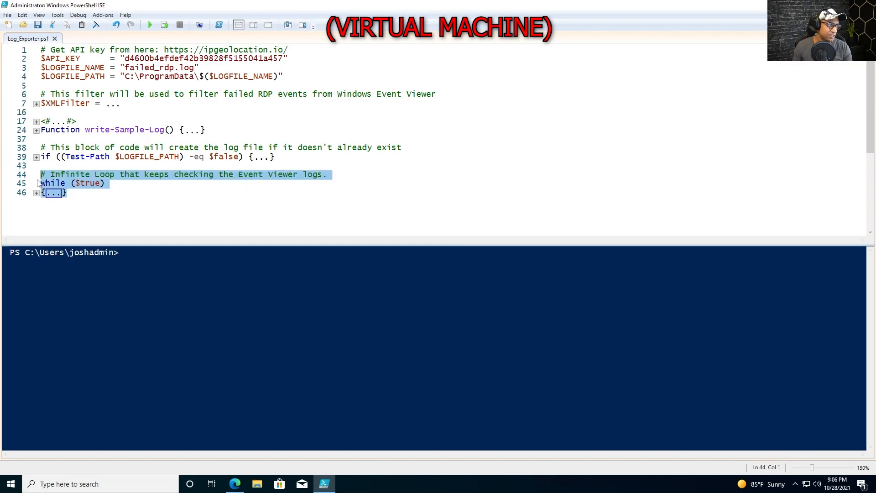
pyautogui.click(69, 194)
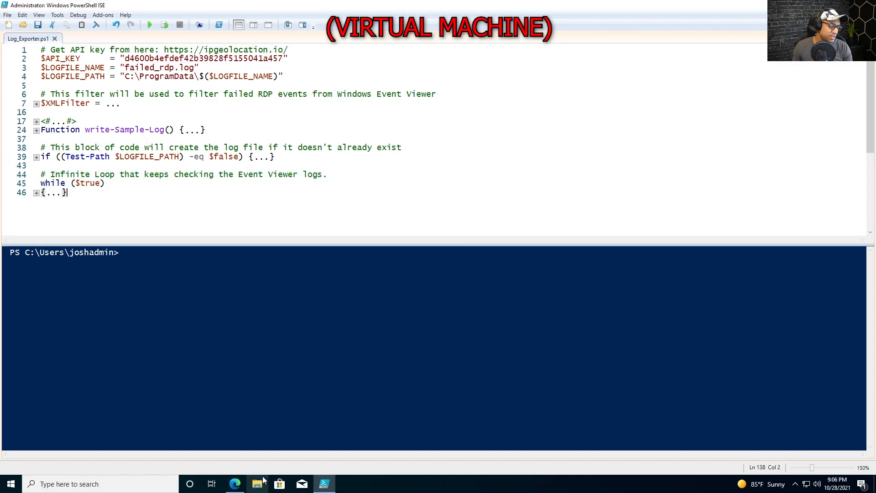
# Launch Event Viewer via 'ev' search and open Windows Logs > Security
pyautogui.press('super')
pyautogui.write('ev')
pyautogui.press('Return')
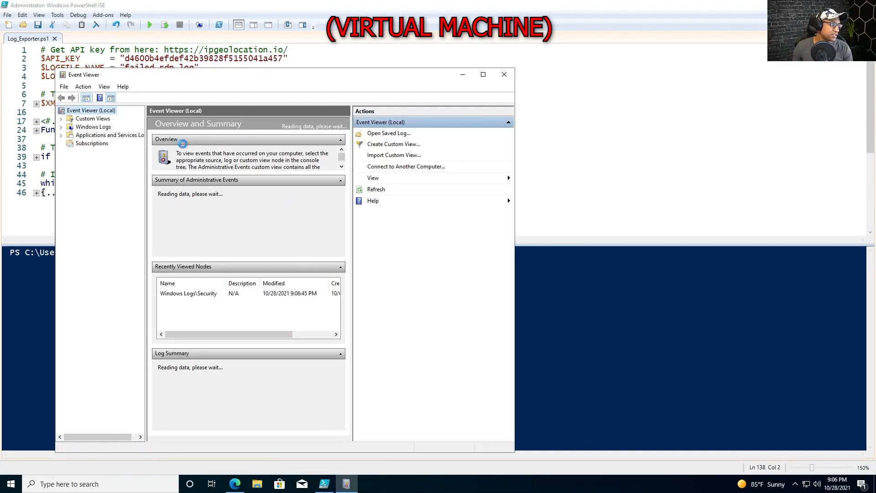
pyautogui.click(61, 128)
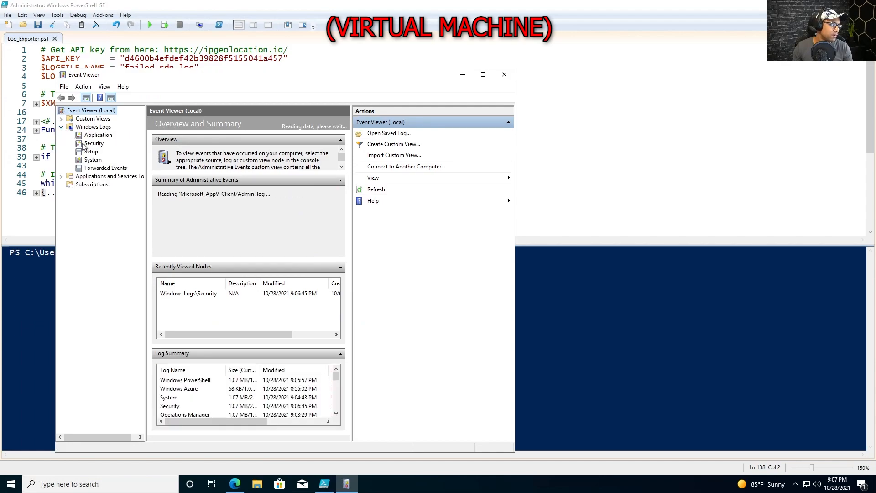
pyautogui.click(94, 143)
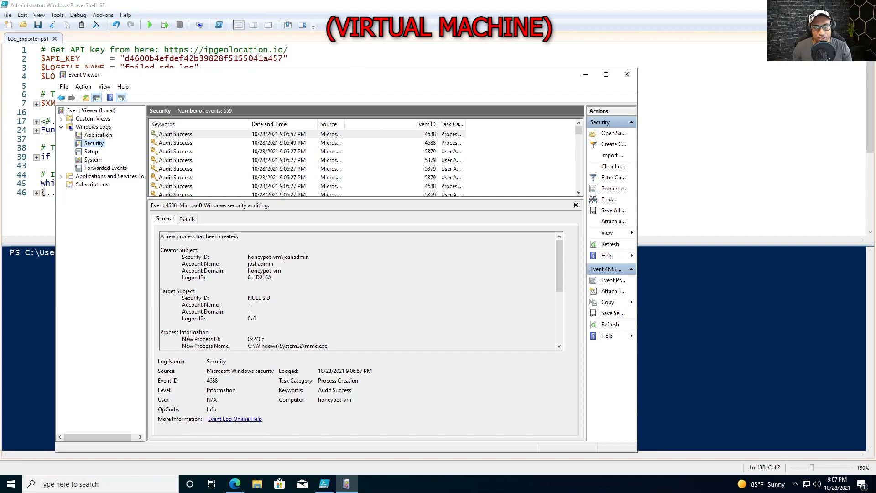
# Copy the C:\ProgramData\ path from the script and open it through Run
pyautogui.hotkey('alt', 'Tab')
pyautogui.hotkey('shift', 'Up')
pyautogui.moveTo(200, 68)
pyautogui.mouseDown()
pyautogui.moveTo(169, 67)
pyautogui.moveTo(200, 76)
pyautogui.mouseUp()
pyautogui.press('super+r')
pyautogui.hotkey('ctrl', 'v')
pyautogui.press('Return')
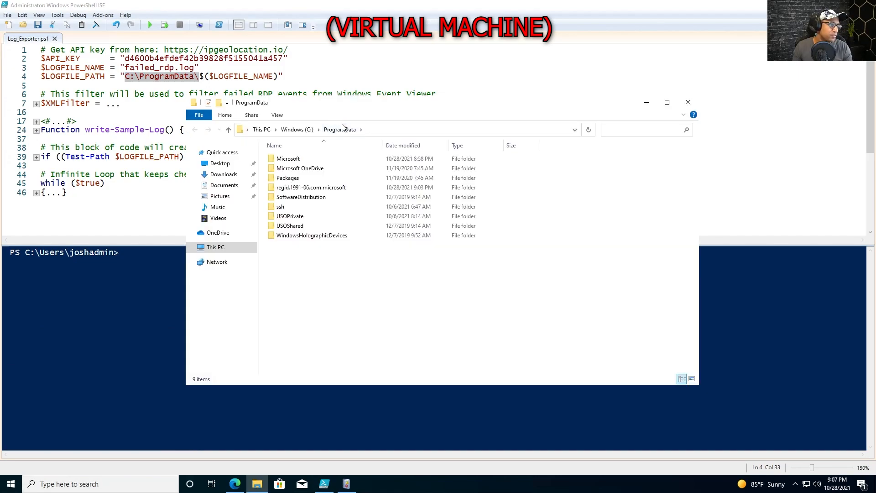
# Move the ProgramData window up-right and narrow it so the script shows beside it
pyautogui.moveTo(361, 104); pyautogui.dragTo(491, 87)
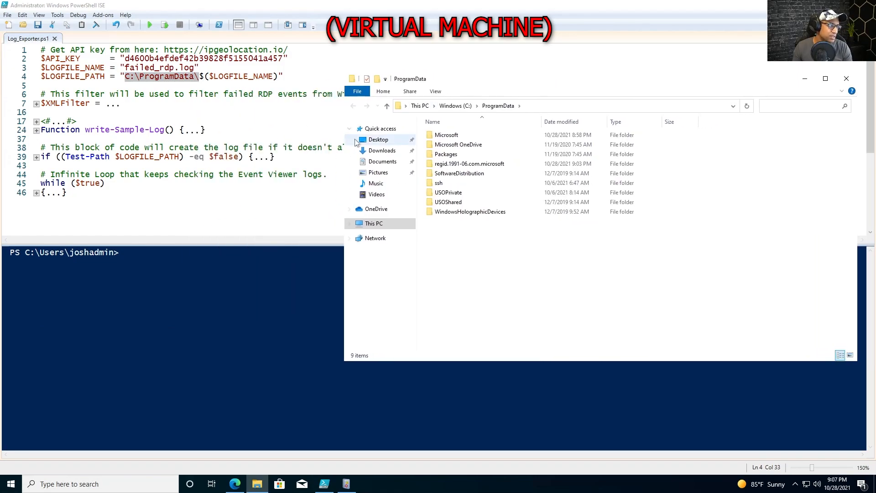
pyautogui.moveTo(345, 141); pyautogui.dragTo(508, 130)
pyautogui.moveTo(659, 308); pyautogui.dragTo(594, 221)
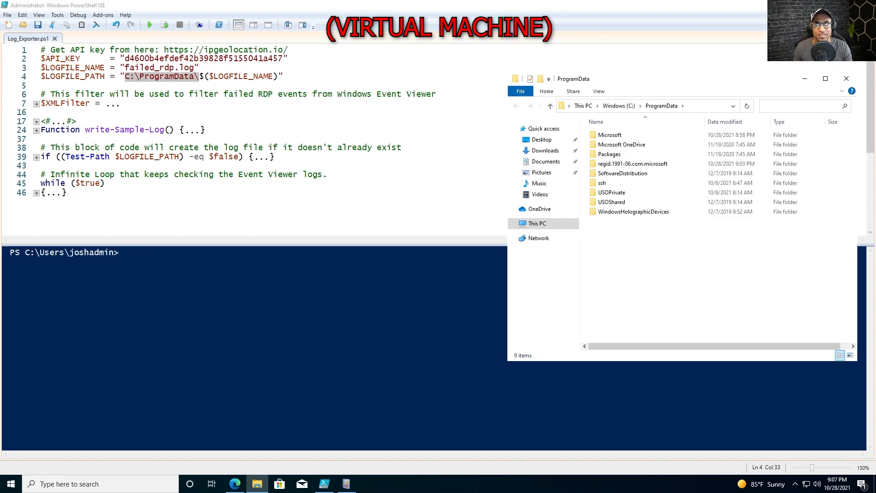
# Check the API key on line 2, then run Log_Exporter.ps1
pyautogui.click(273, 147)
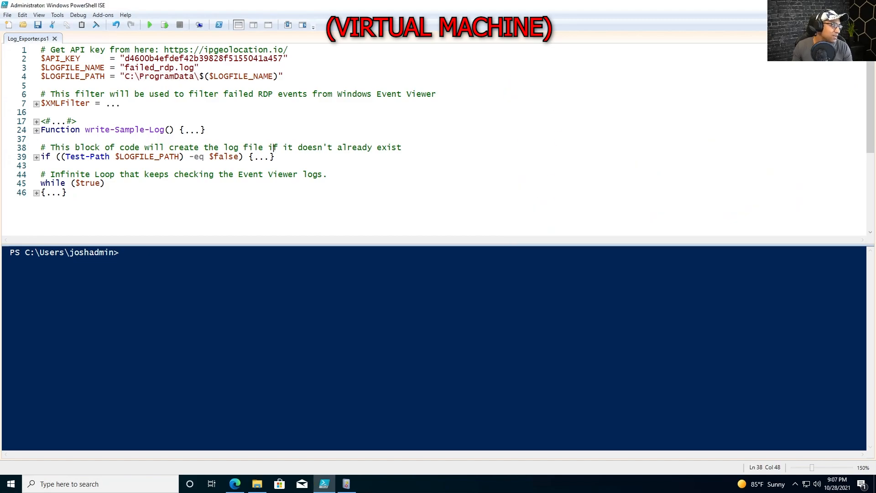
pyautogui.doubleClick(251, 58)
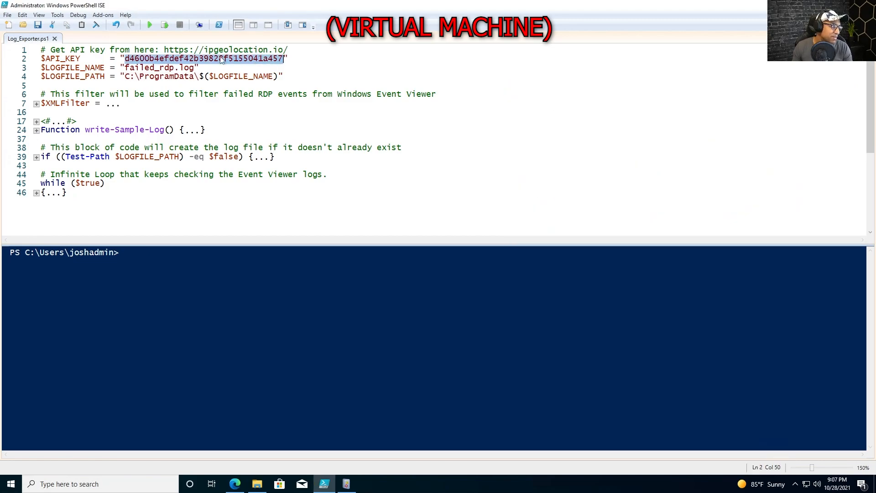
pyautogui.click(149, 25)
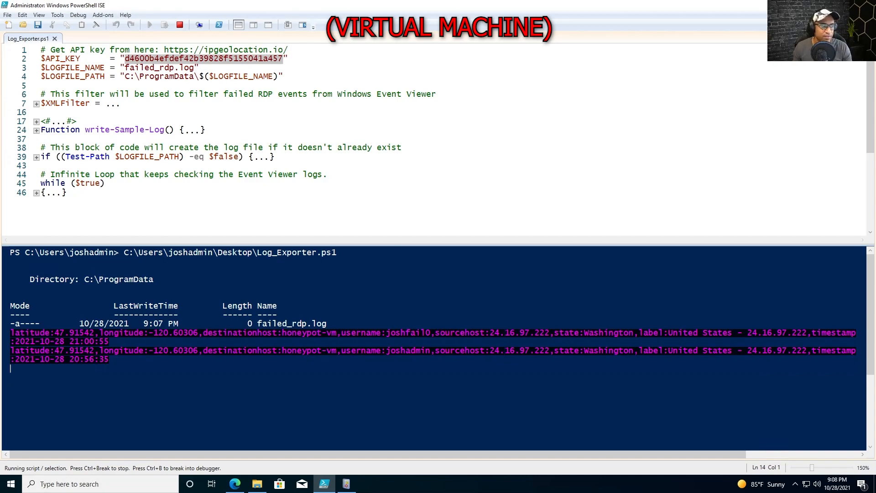
# Place Event Viewer over the folder and scroll Security to the Audit Failure 4625 event
pyautogui.click(347, 484)
pyautogui.click(257, 484)
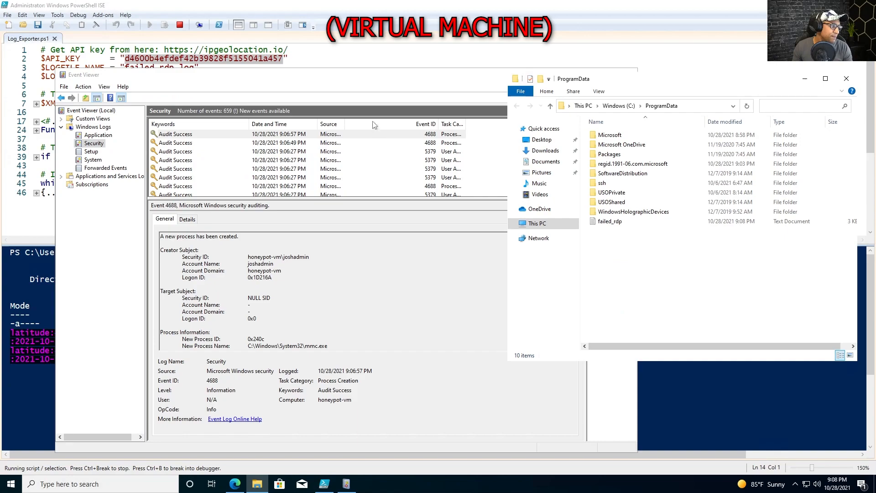
pyautogui.moveTo(338, 80); pyautogui.dragTo(275, 73)
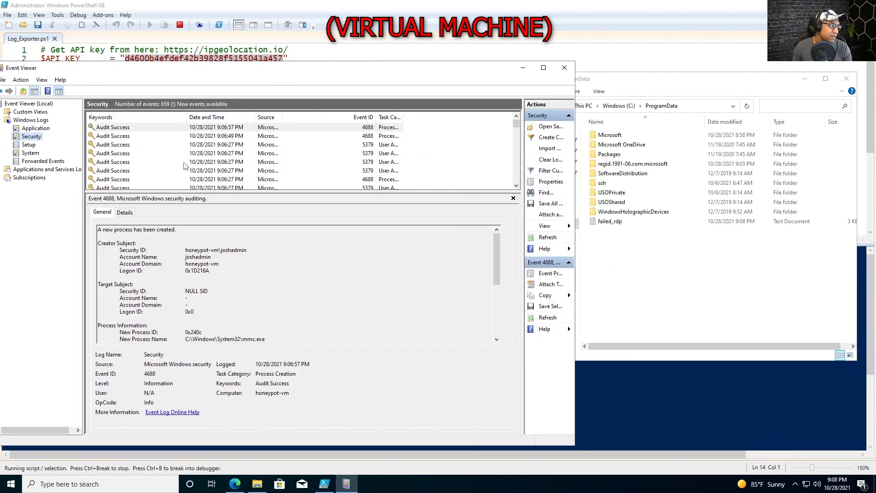
pyautogui.scroll(-3, 372, 166)
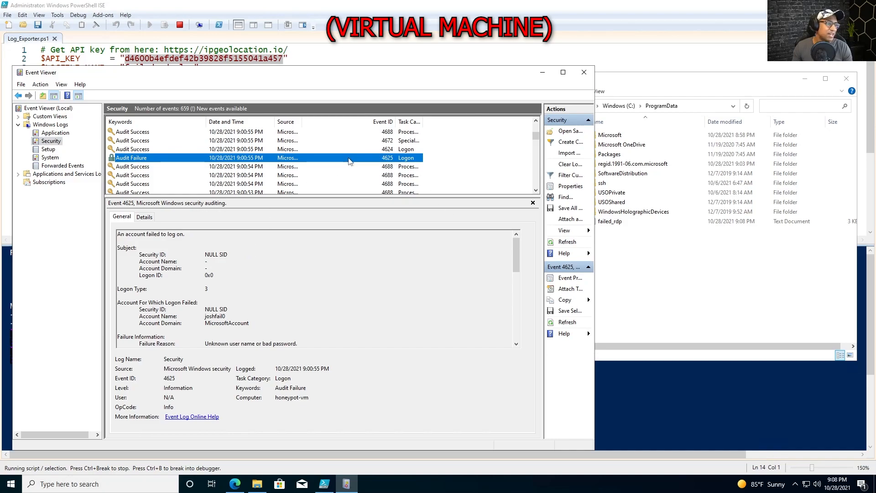
# Glance at the ipgeolocation home page, hide Edge, and return to ProgramData
pyautogui.click(235, 484)
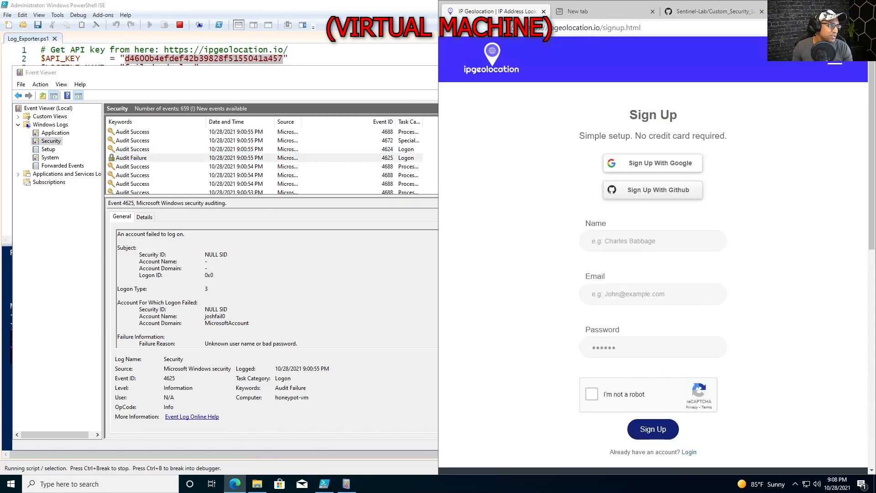
pyautogui.click(450, 27)
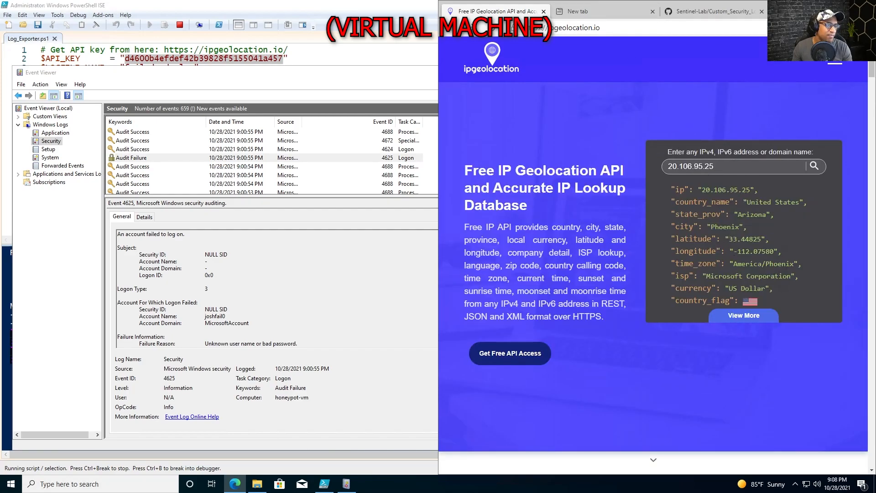
pyautogui.click(824, 7)
pyautogui.click(744, 279)
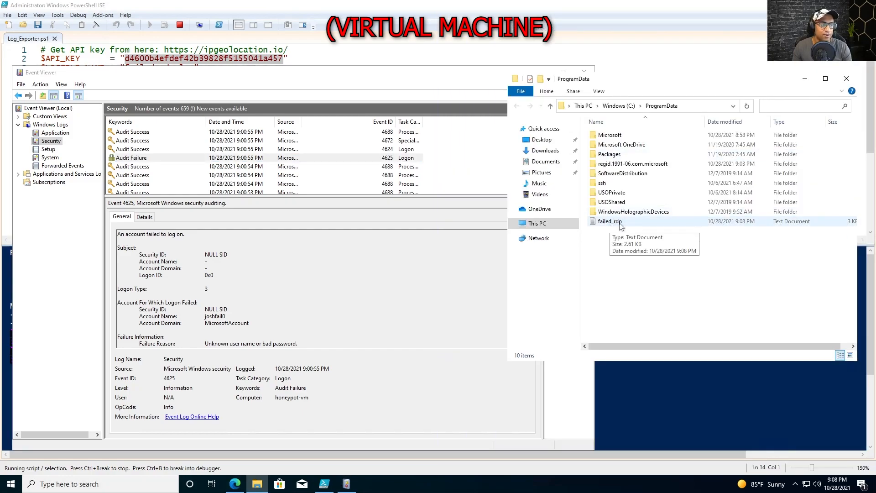
# Open failed_rdp in a maximized Notepad and highlight the ten sample log lines
pyautogui.doubleClick(619, 223)
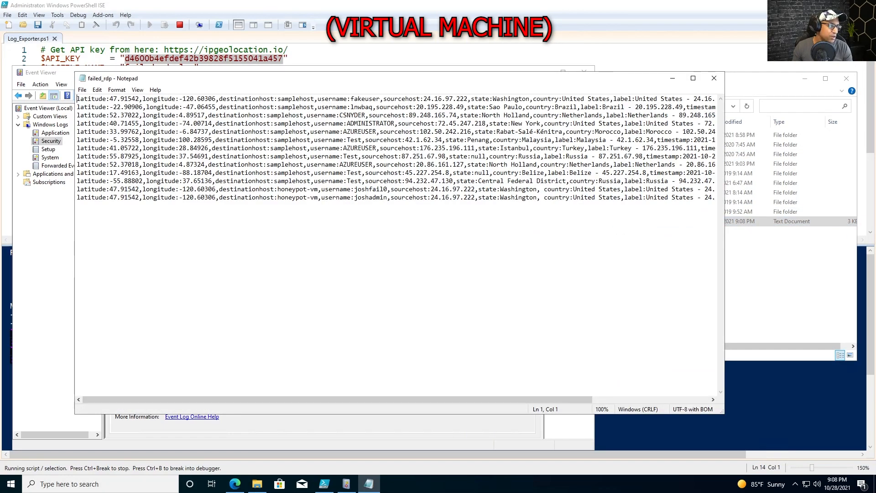
pyautogui.click(694, 79)
pyautogui.moveTo(762, 106); pyautogui.dragTo(2, 24)
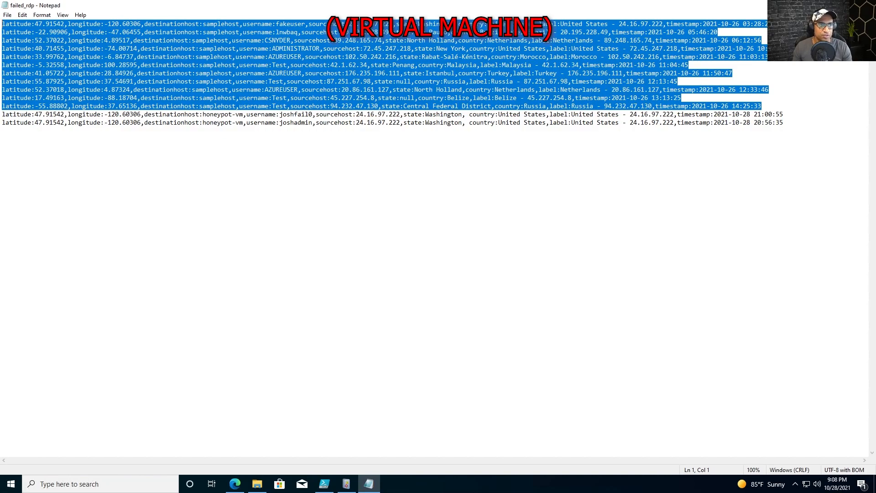
pyautogui.click(3, 130)
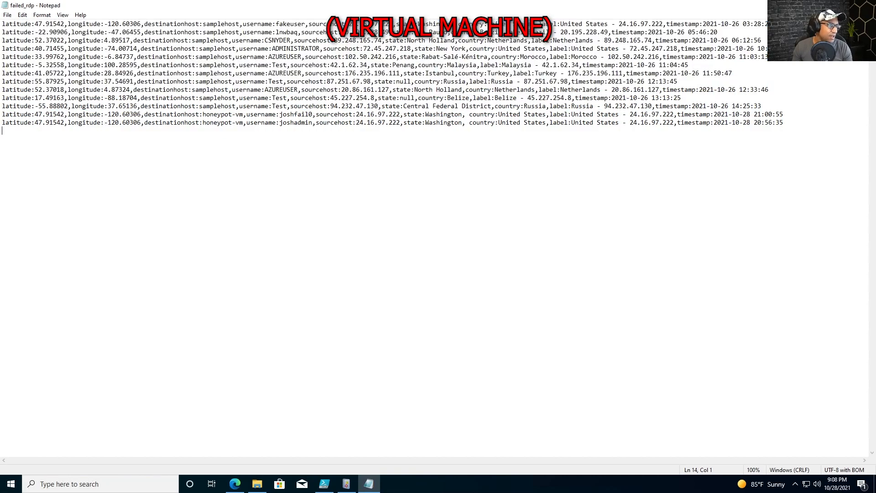
# Compare the two honeypot-vm Washington entries with the sample lines, then close Notepad
pyautogui.moveTo(784, 122); pyautogui.dragTo(2, 114)
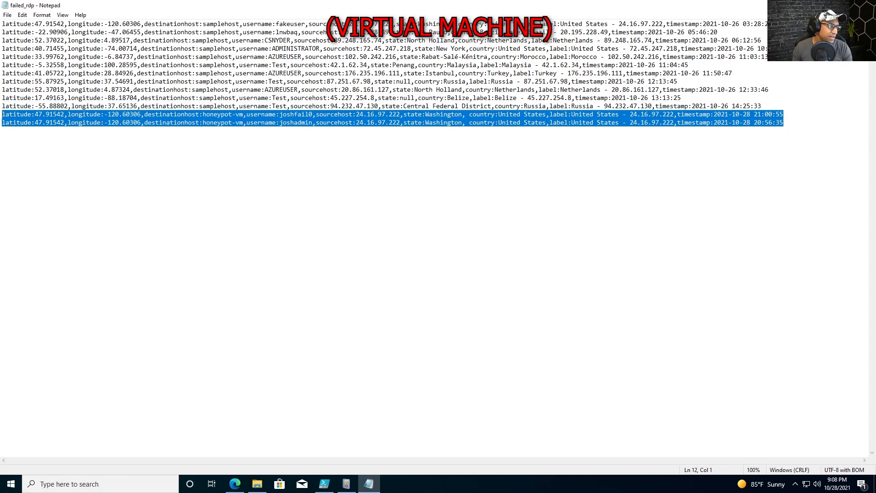
pyautogui.moveTo(235, 114); pyautogui.dragTo(469, 114)
pyautogui.moveTo(235, 114); pyautogui.dragTo(470, 114)
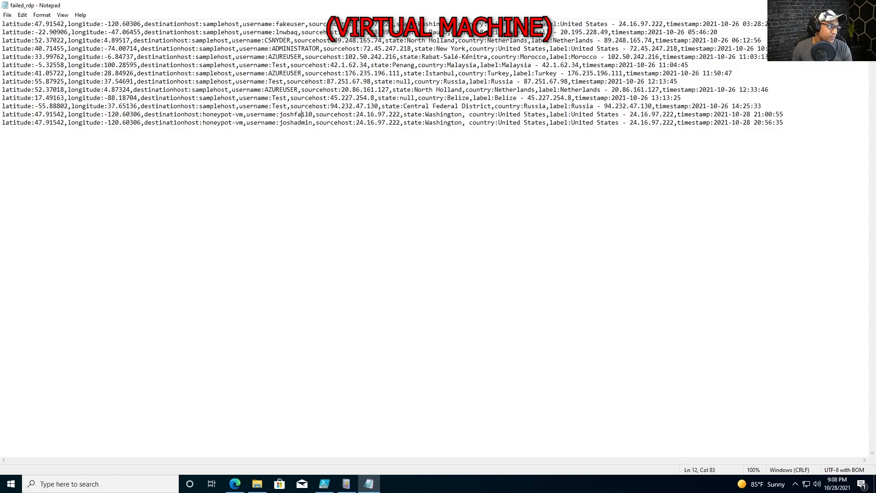
pyautogui.click(2, 131)
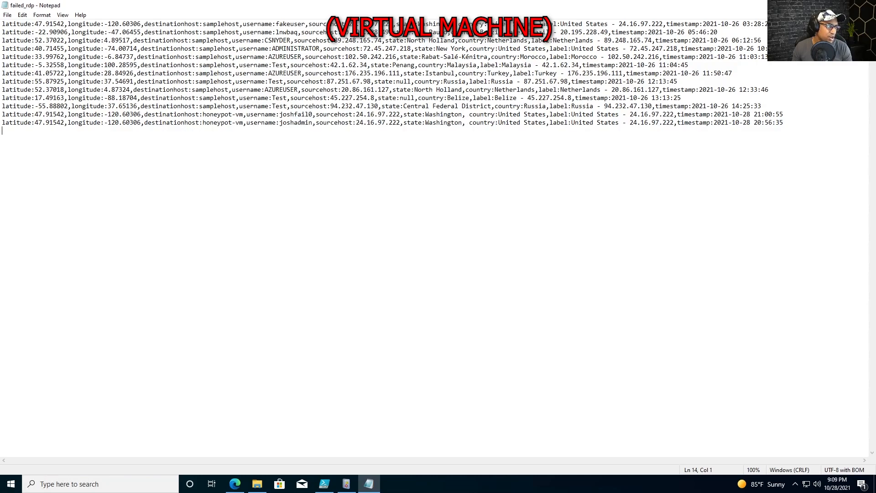
pyautogui.moveTo(235, 123); pyautogui.dragTo(469, 122)
pyautogui.moveTo(785, 123); pyautogui.dragTo(2, 115)
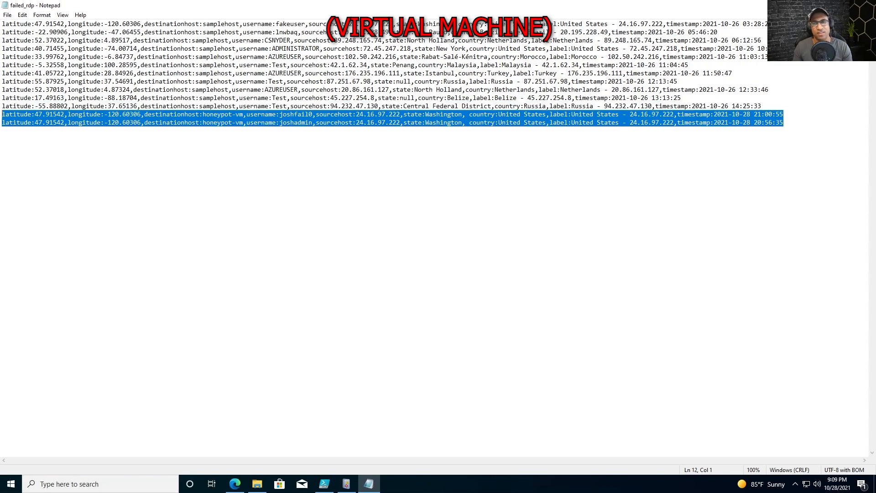
pyautogui.moveTo(763, 106); pyautogui.dragTo(3, 24)
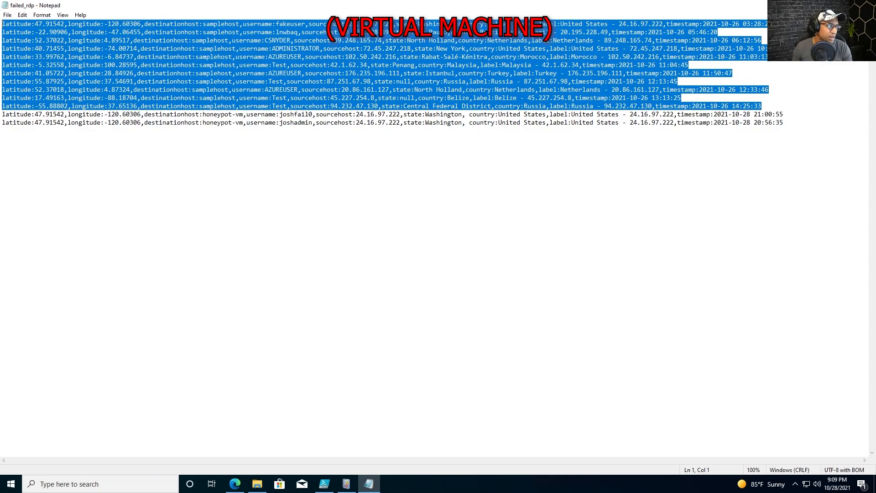
pyautogui.click(347, 182)
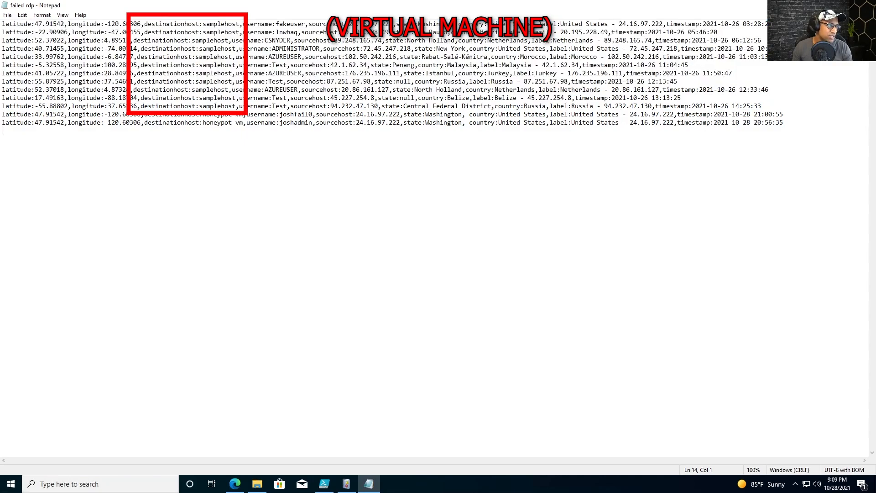
pyautogui.hotkey('alt', 'F4')
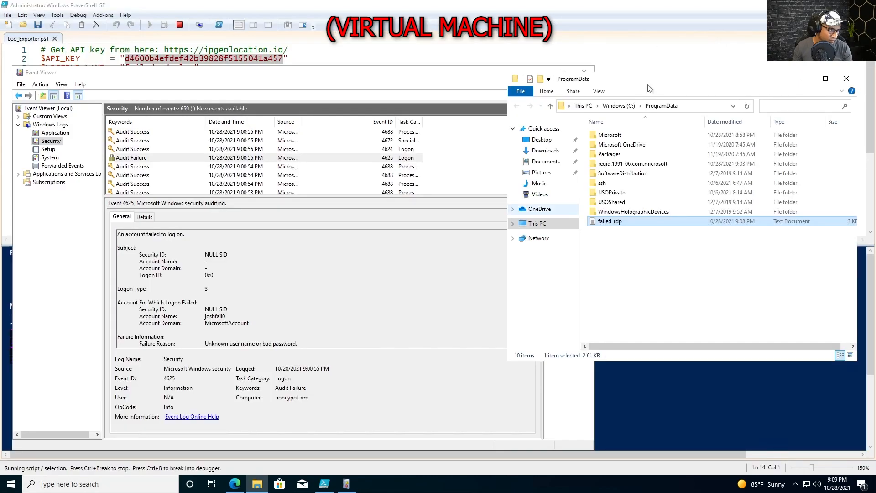
# Minimize Event Viewer, bring PowerShell ISE forward and highlight its two geolocated console lines
pyautogui.click(497, 74)
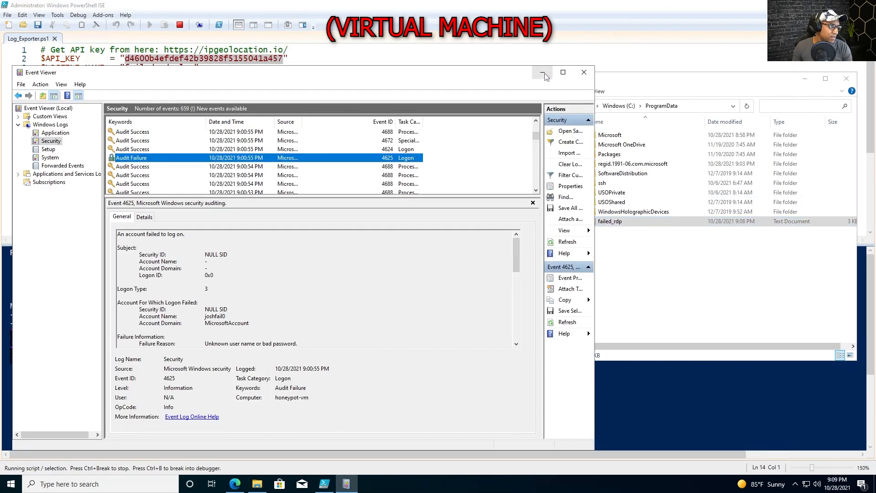
pyautogui.click(542, 72)
pyautogui.click(487, 274)
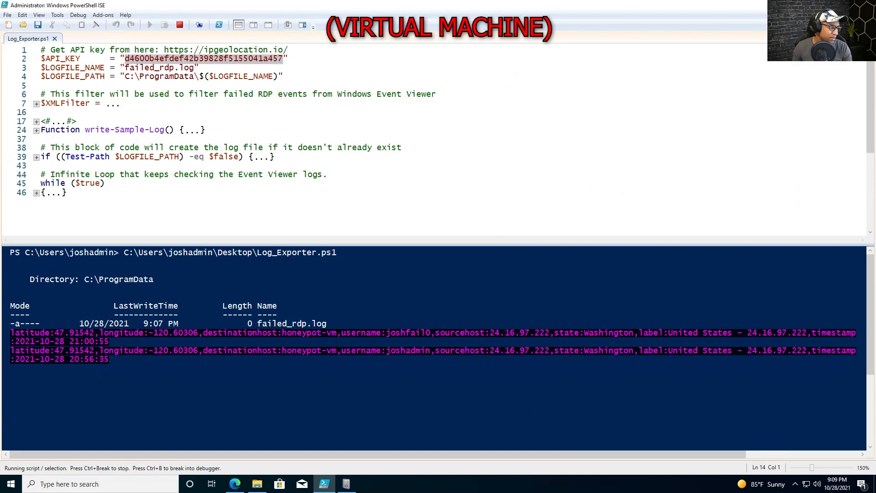
pyautogui.scroll(-4, 487, 274)
pyautogui.moveTo(97, 344); pyautogui.dragTo(5, 323)
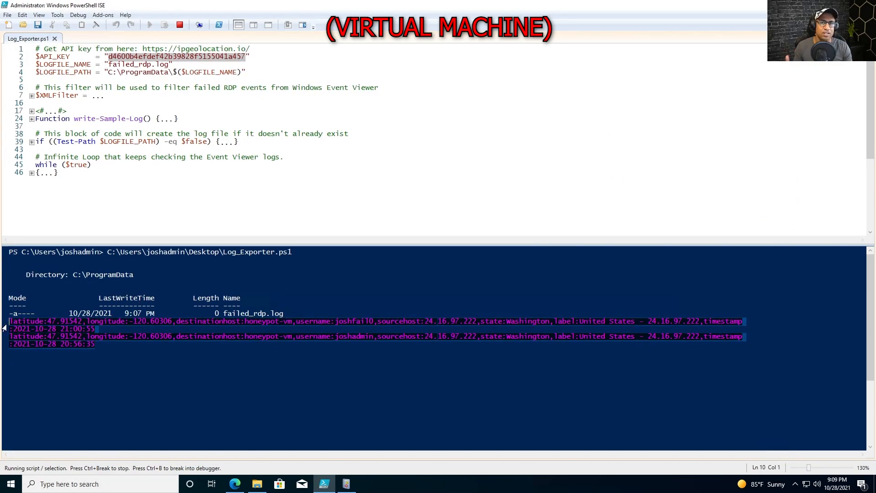
pyautogui.click(23, 361)
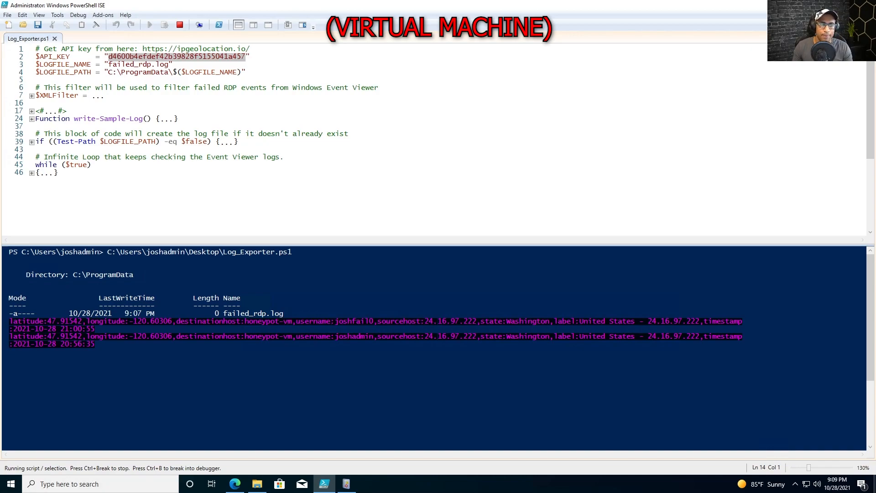
pyautogui.moveTo(433, 154); pyautogui.dragTo(404, 119)
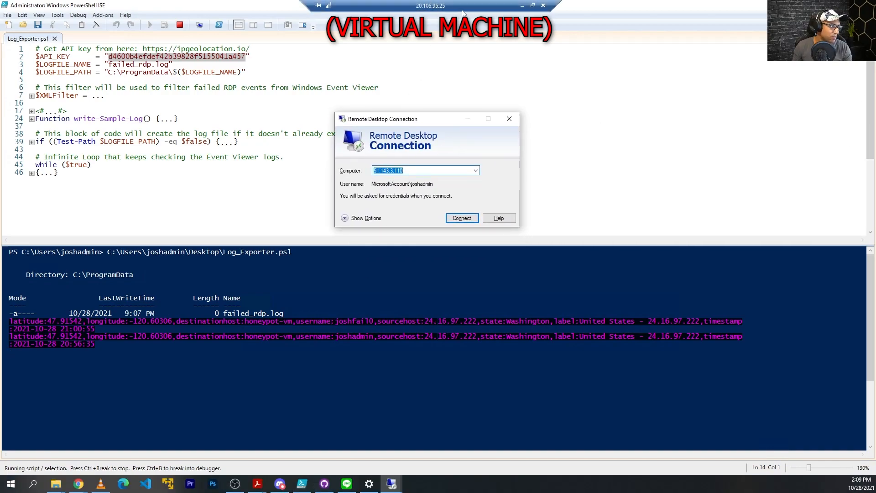
# Connect to 20.106.95.25 and choose to sign in with a different account
pyautogui.write('20')
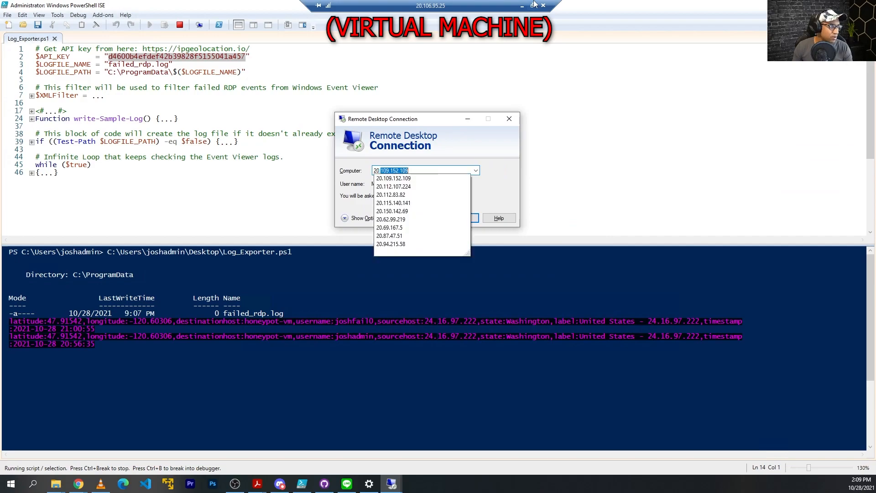
pyautogui.write('.16')
pyautogui.press('BackSpace')
pyautogui.write('06.')
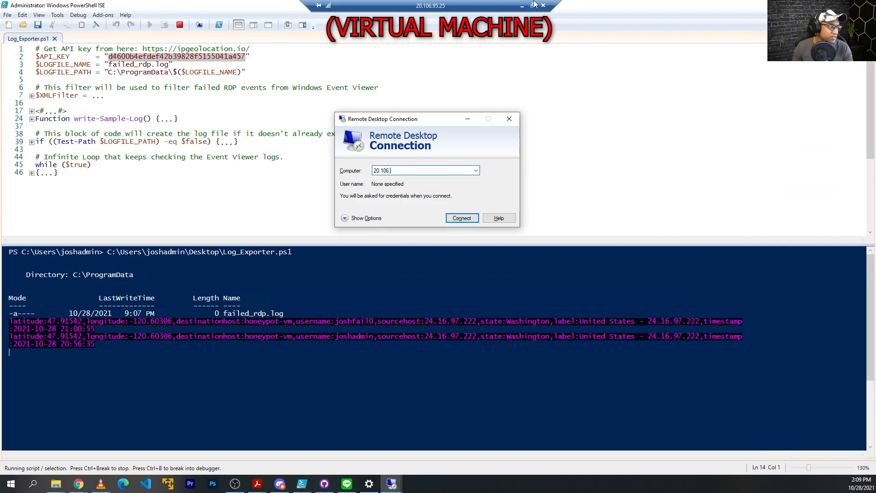
pyautogui.write('95.25')
pyautogui.press('Return')
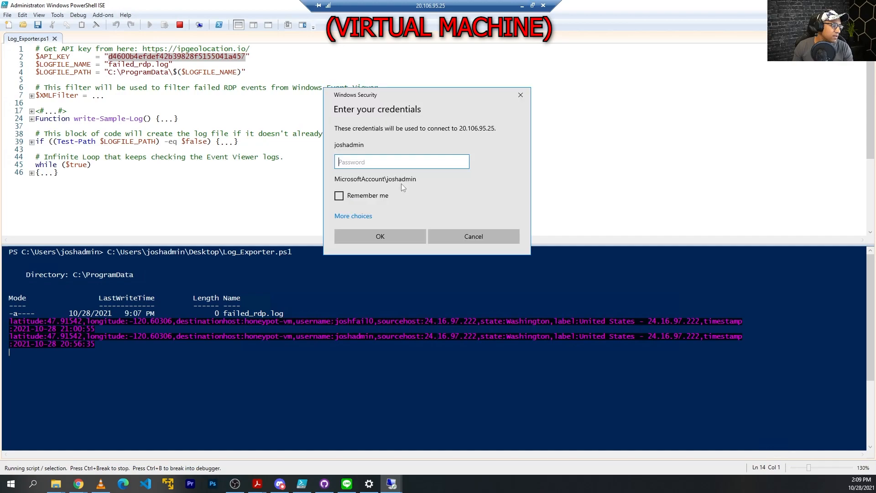
pyautogui.click(365, 216)
pyautogui.click(377, 264)
# Submit a bogus username and wrong password, dismiss the error, and return to the VM
pyautogui.write('joshfail1')
pyautogui.press('Tab')
pyautogui.write('asdfasdfasdfasdf')
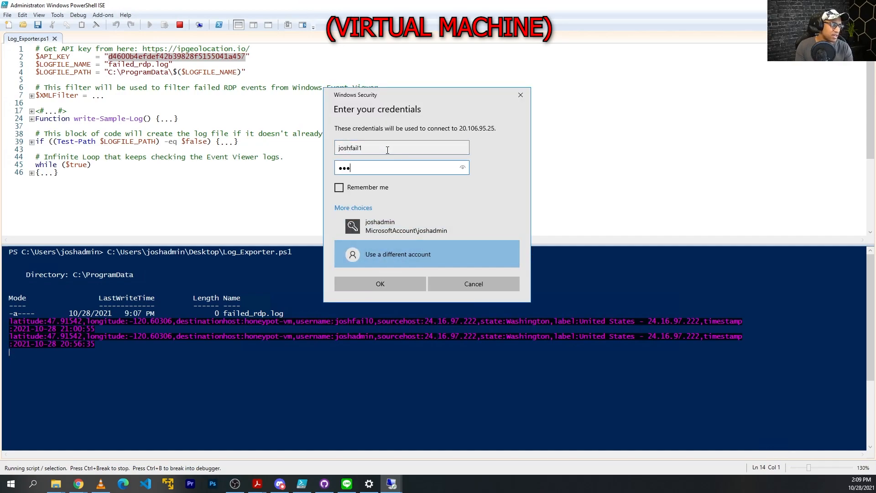
pyautogui.press('Return')
pyautogui.click(521, 84)
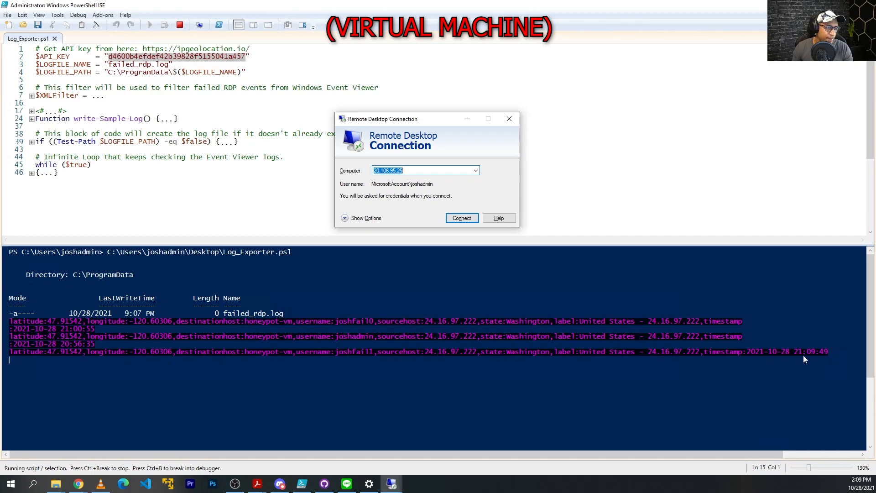
pyautogui.click(56, 484)
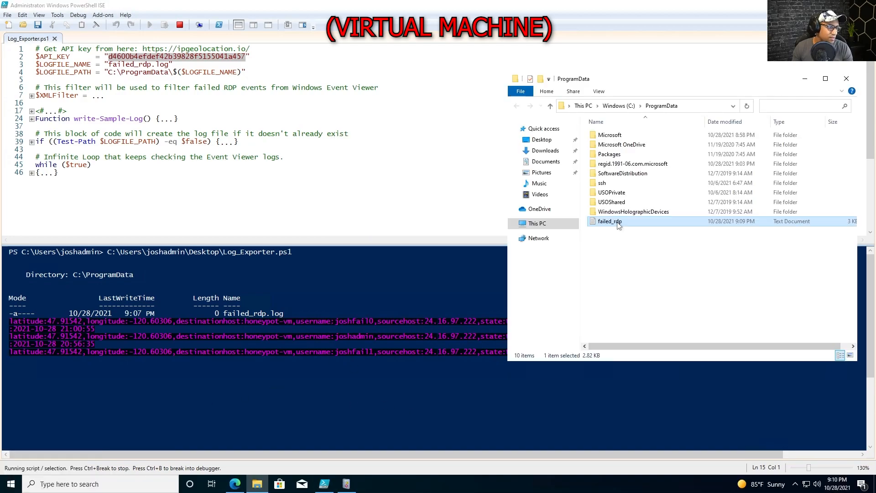
# Confirm the new failed-logon line at the end of failed_rdp.log, then close Notepad and Explorer
pyautogui.doubleClick(584, 221)
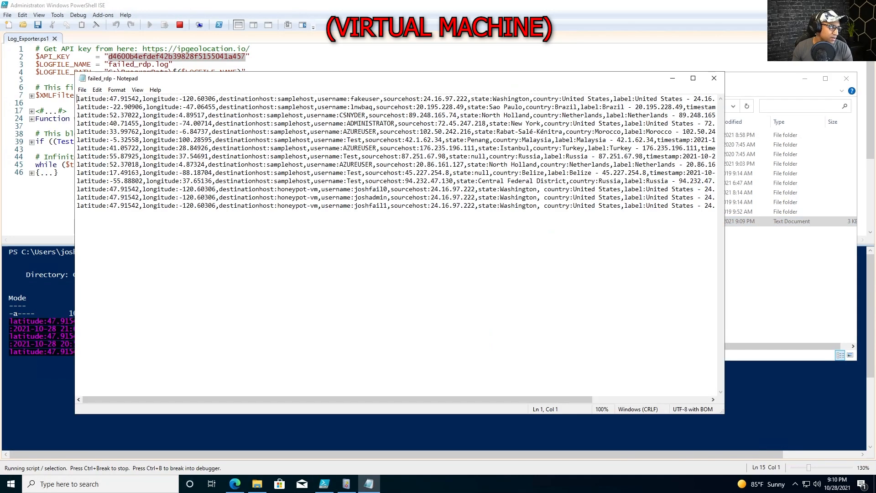
pyautogui.moveTo(77, 206); pyautogui.dragTo(118, 214)
pyautogui.click(715, 78)
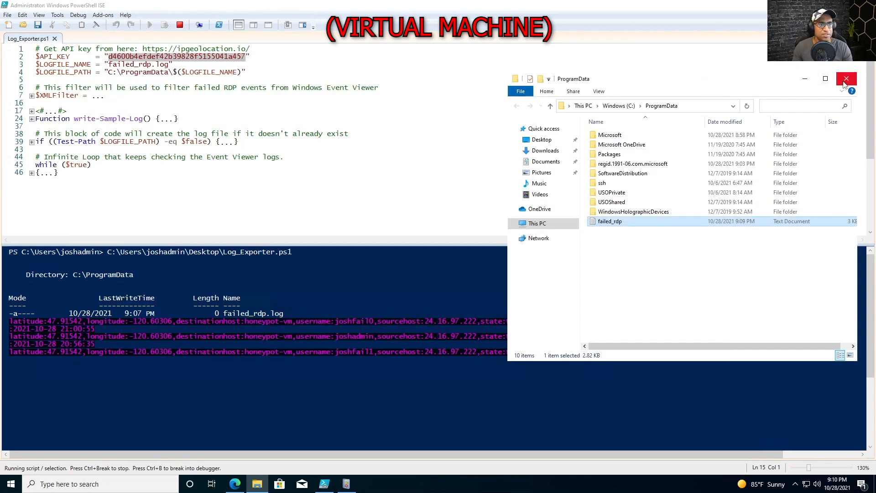
pyautogui.click(846, 78)
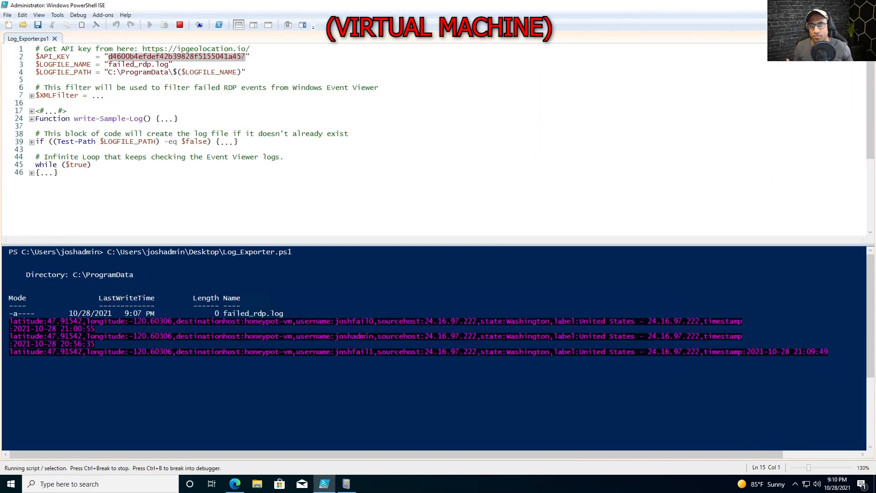
# Review the API key line in the PowerShell ISE script
pyautogui.click(58, 173)
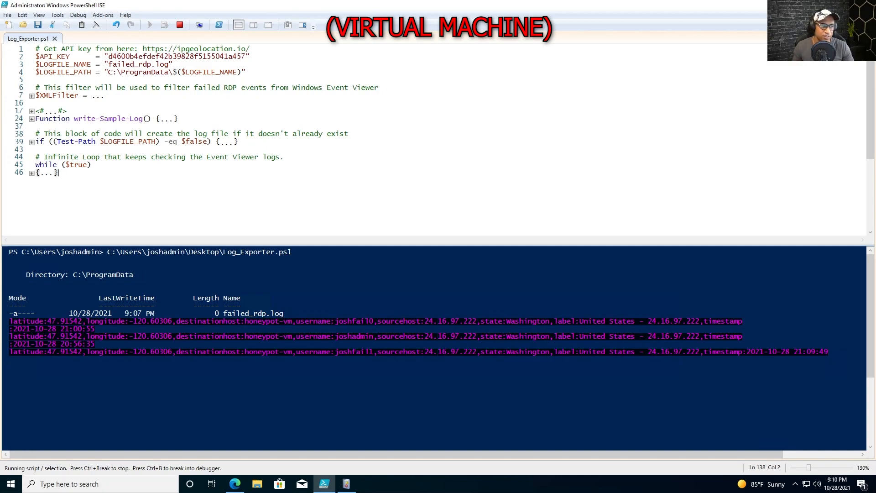
pyautogui.click(10, 359)
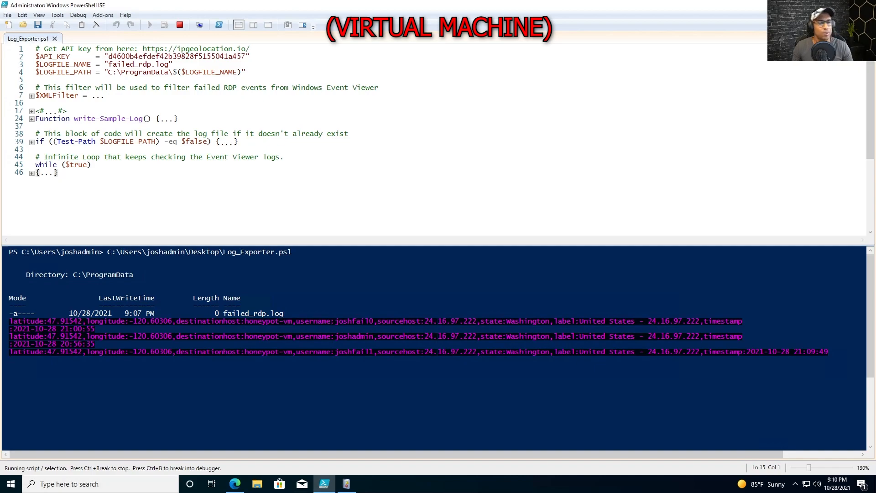
pyautogui.moveTo(250, 57); pyautogui.dragTo(36, 57)
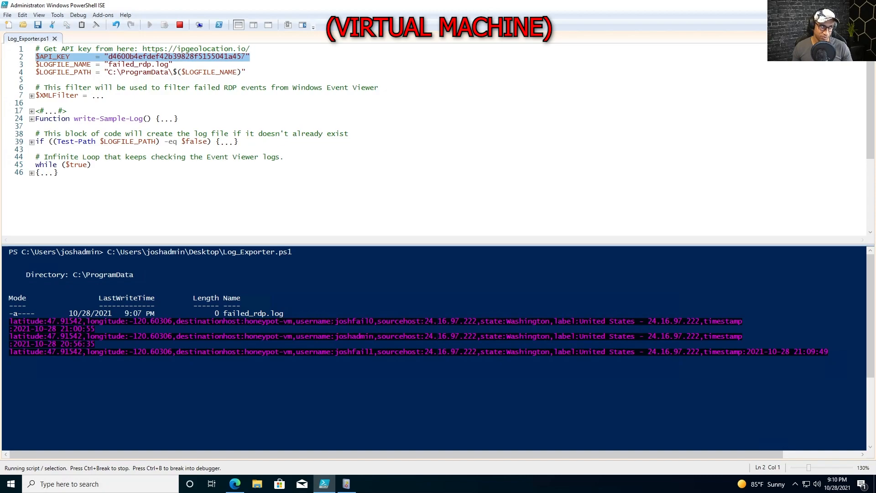
pyautogui.click(247, 72)
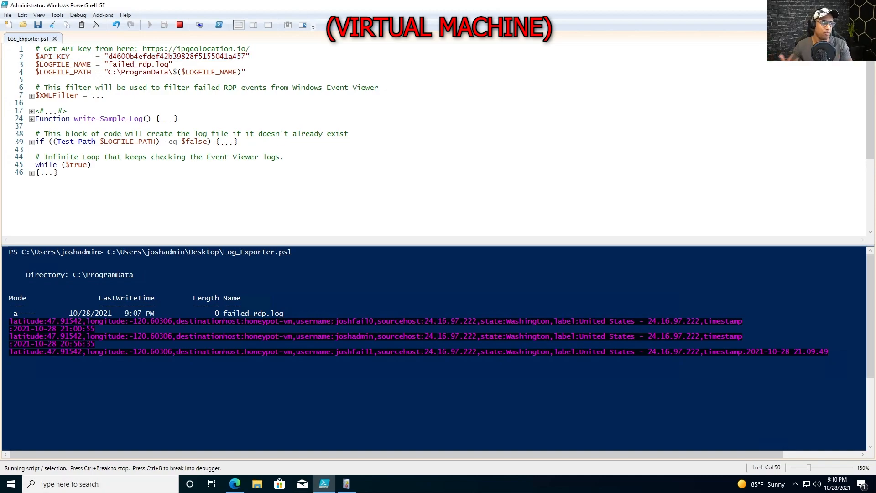
# Minimize the VM session and close the Remote Desktop Connection dialog
pyautogui.moveTo(410, 5)
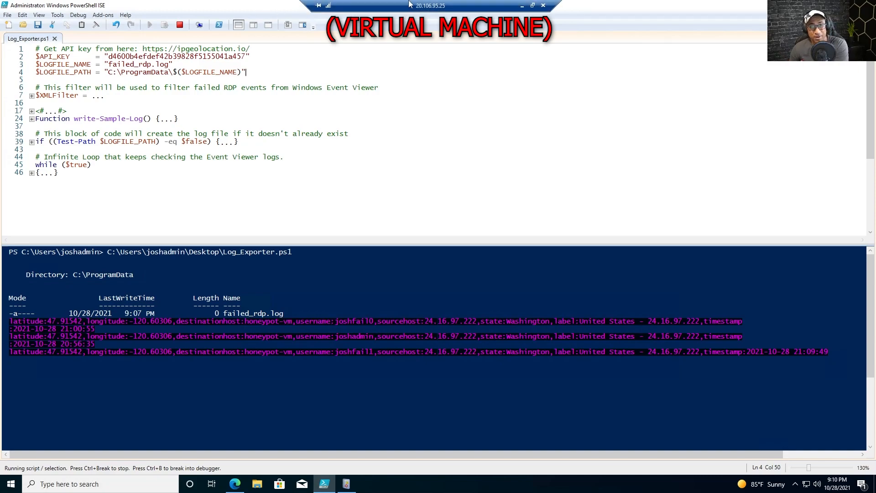
pyautogui.click(522, 7)
pyautogui.click(510, 119)
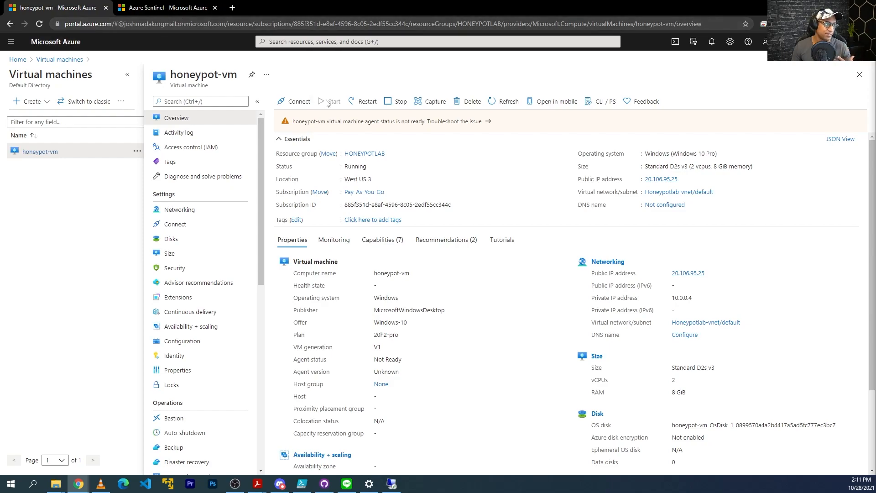
# Search 'log analytics' and open the law-honeypot1 workspace
pyautogui.click(337, 42)
pyautogui.write('log analytics')
pyautogui.press('Return')
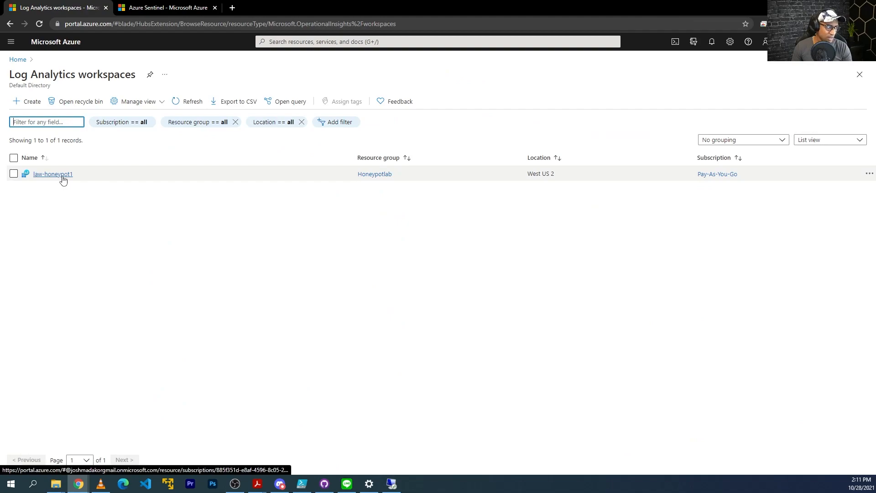
pyautogui.click(62, 177)
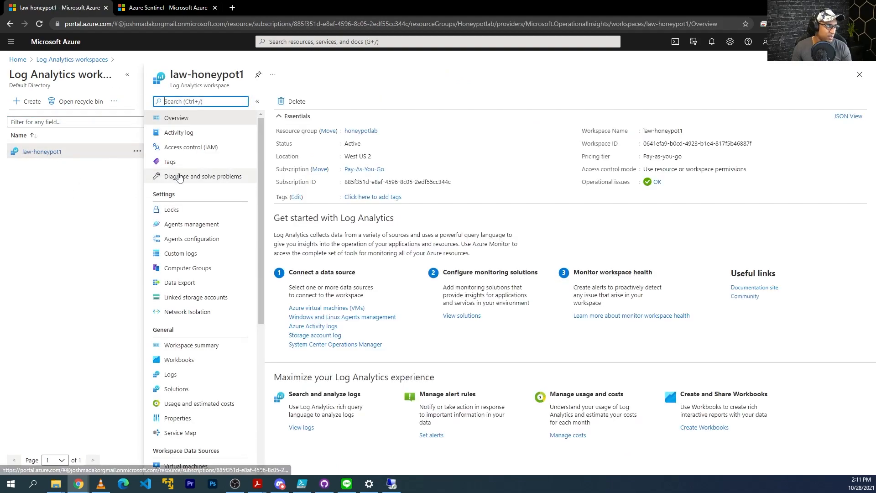
pyautogui.scroll(-3, 183, 365)
pyautogui.scroll(-1, 190, 347)
pyautogui.scroll(3, 191, 347)
# Start Add custom log under Custom logs, cancel the sample-file browser, and return to the VM
pyautogui.click(191, 210)
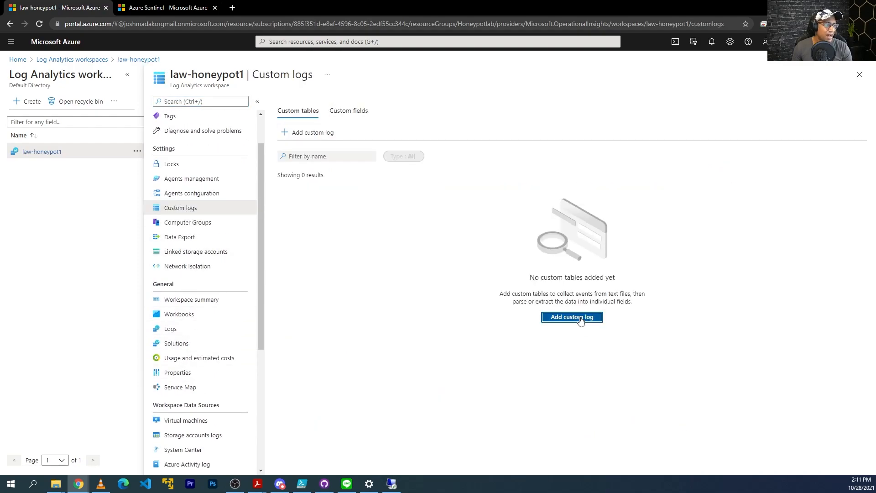
pyautogui.click(581, 321)
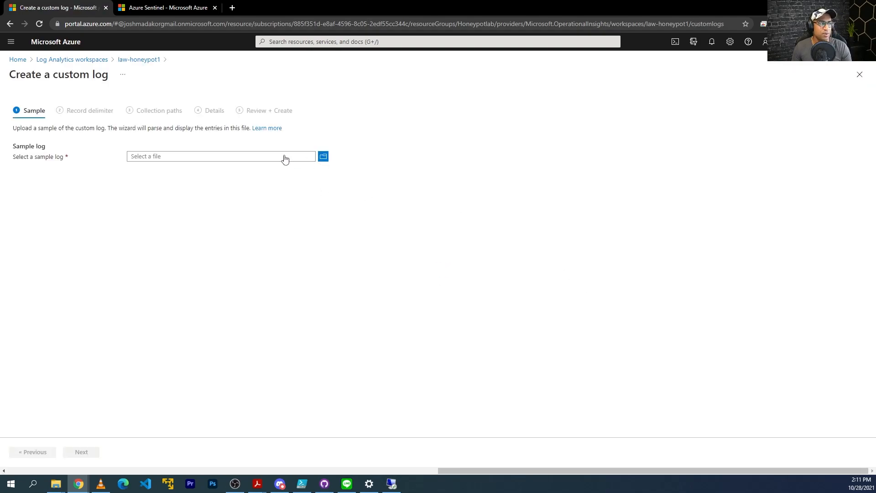
pyautogui.click(323, 157)
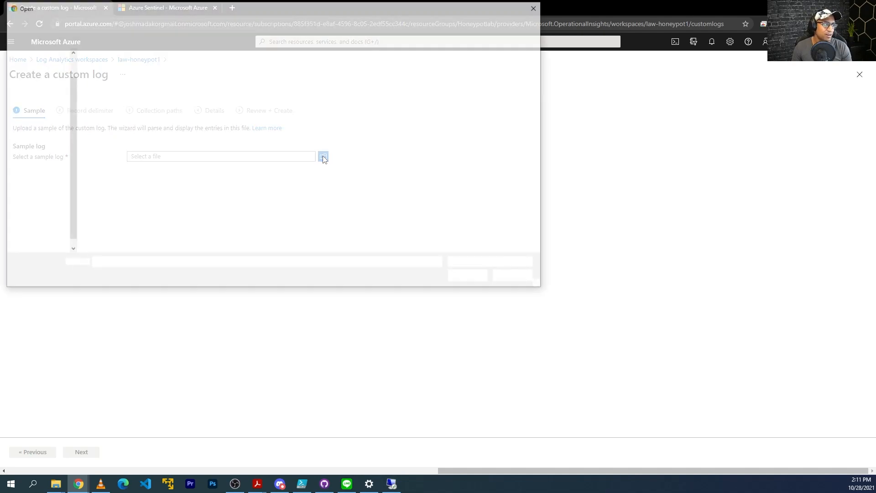
pyautogui.click(516, 277)
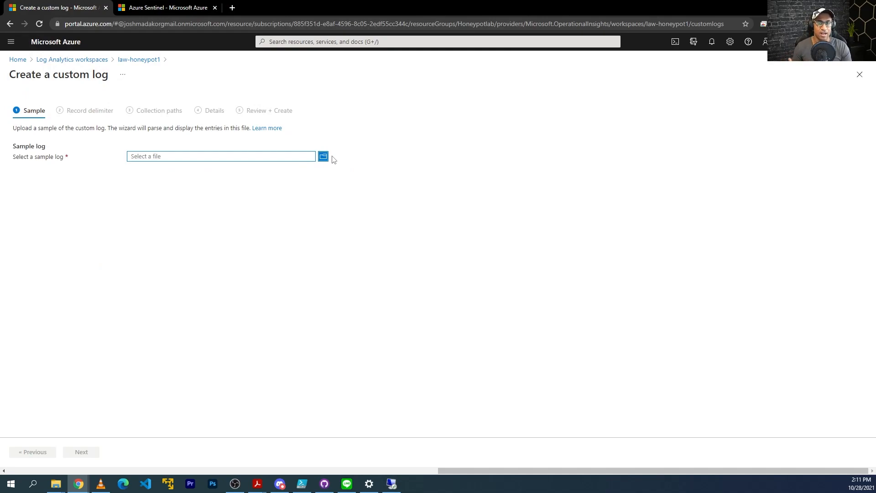
pyautogui.click(392, 485)
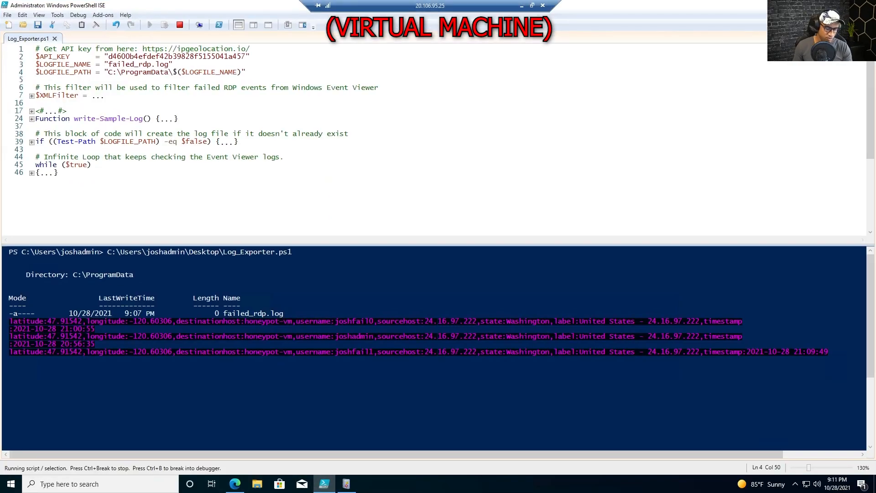
# Copy all text of C:\ProgramData\failed_rdp.log in the VM, then minimize the RDP session
pyautogui.press('super+r')
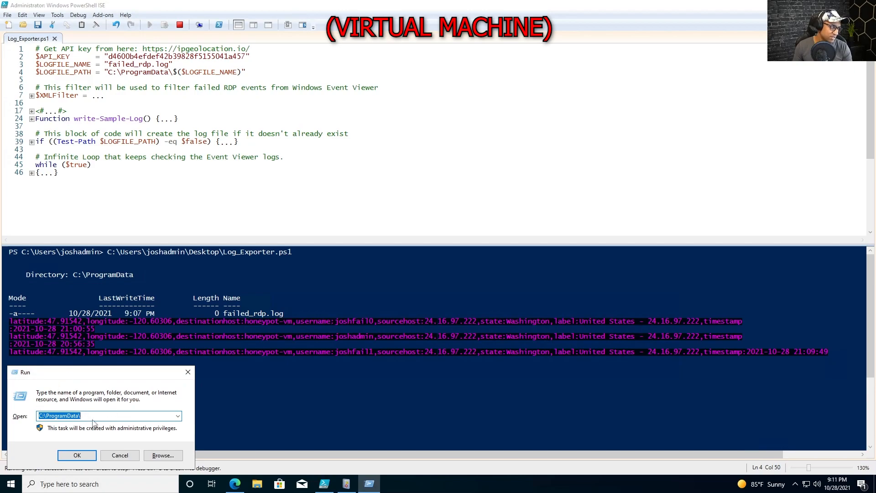
pyautogui.click(77, 455)
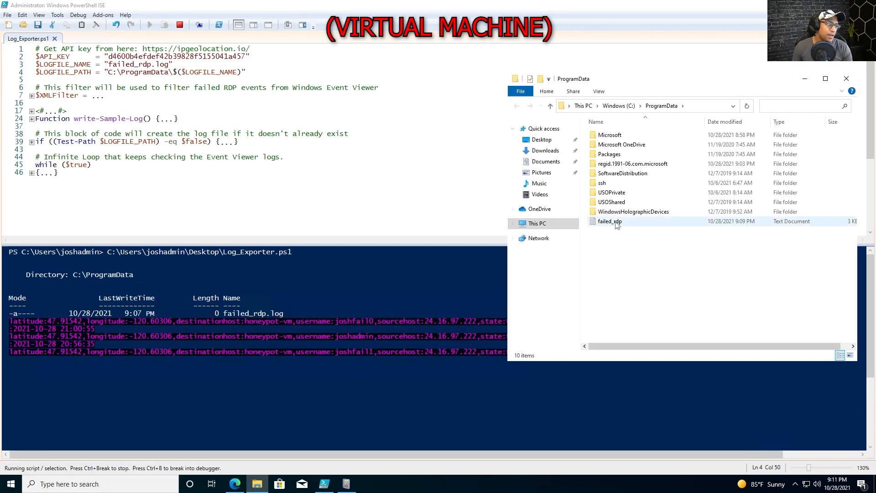
pyautogui.doubleClick(612, 221)
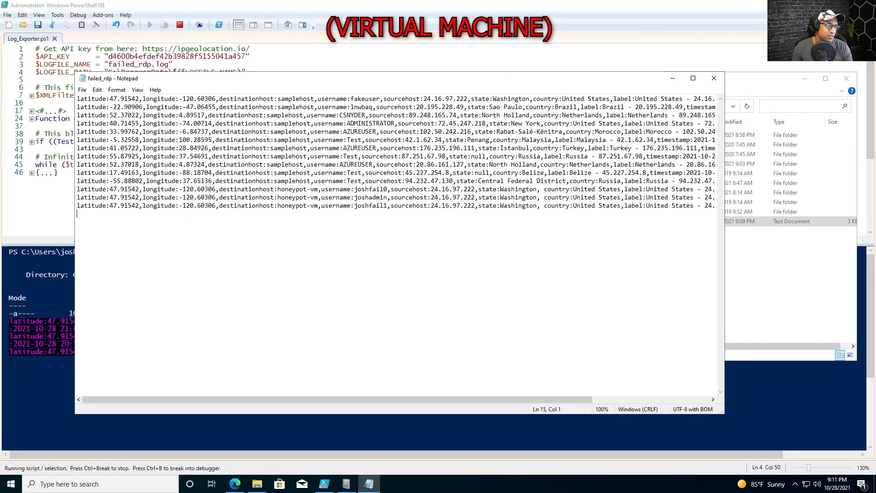
pyautogui.hotkey('ctrl', 'a')
pyautogui.hotkey('ctrl', 'c')
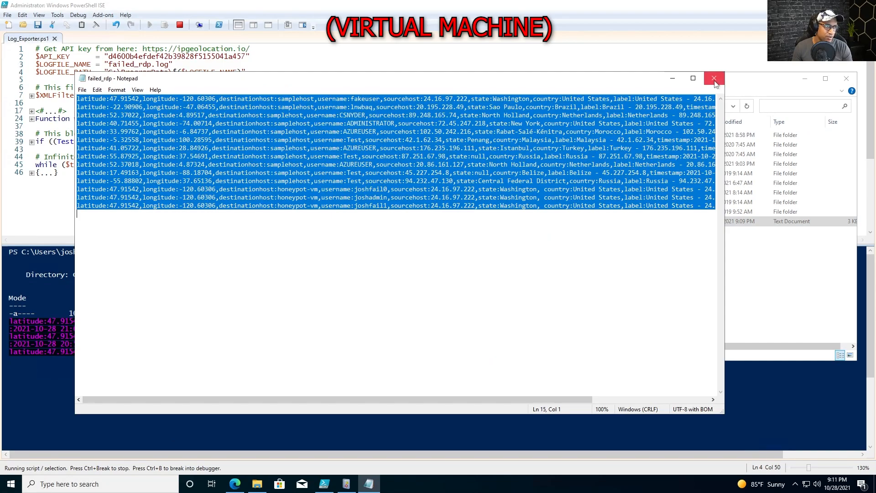
pyautogui.moveTo(591, 295); pyautogui.dragTo(78, 93)
pyautogui.hotkey('alt', 'F4')
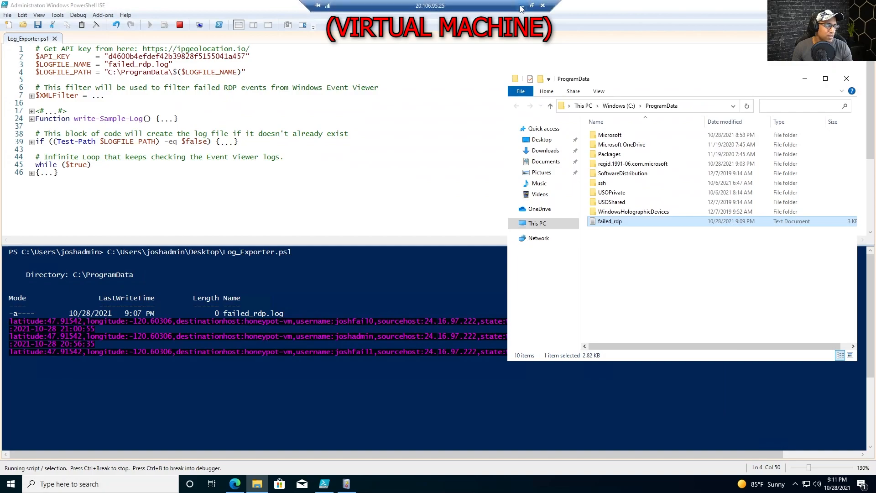
pyautogui.click(521, 7)
pyautogui.press('super+r')
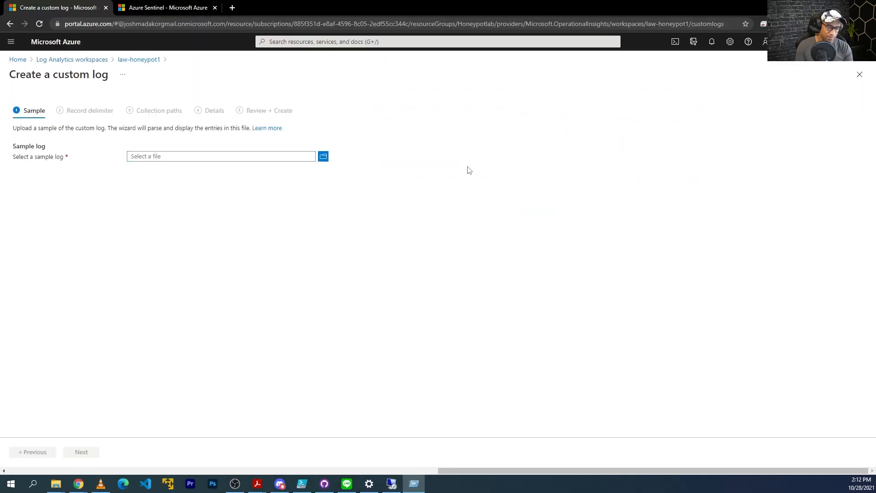
# Paste the copied log records into a new host Notepad note with Word Wrap off
pyautogui.click(11, 482)
pyautogui.write('notepad')
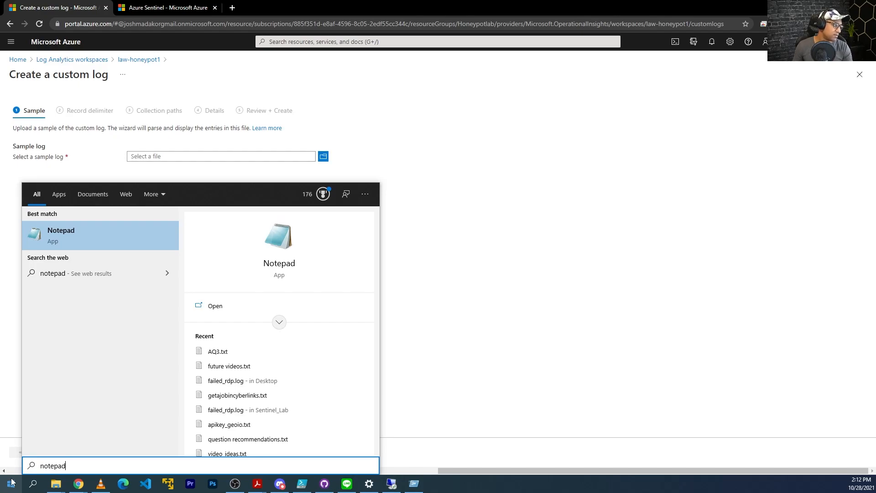
pyautogui.press('Return')
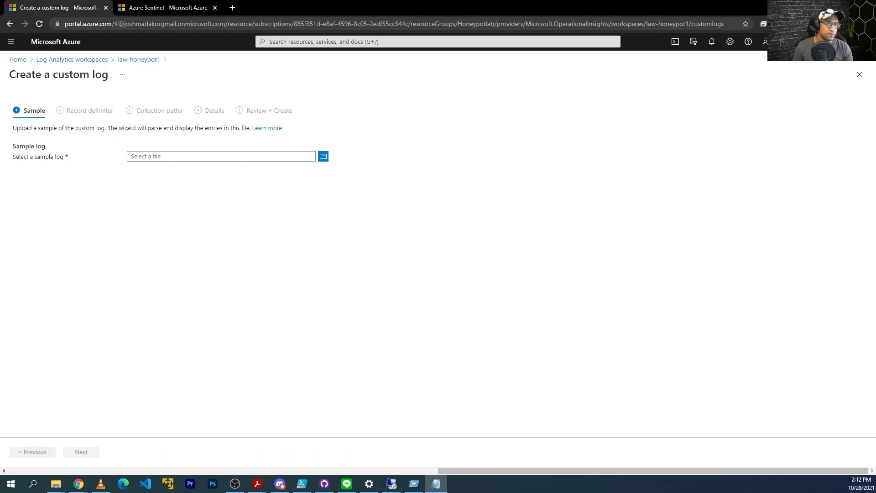
pyautogui.hotkey('ctrl', 'v')
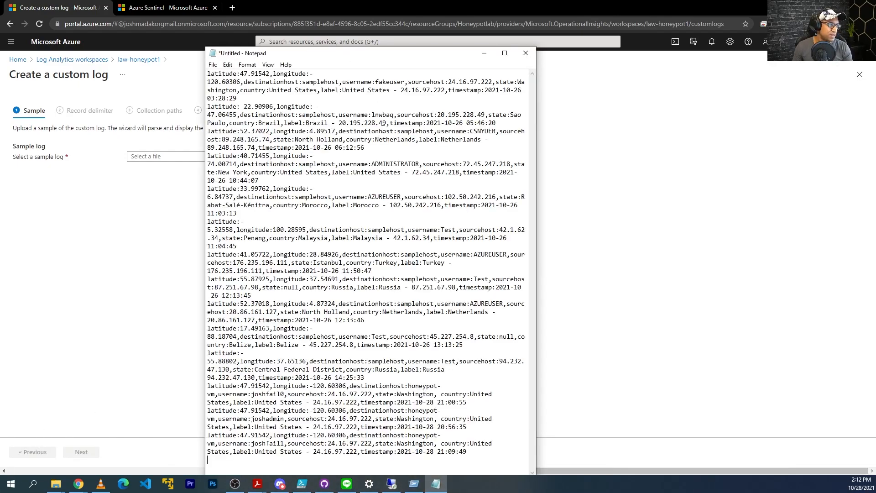
pyautogui.click(247, 65)
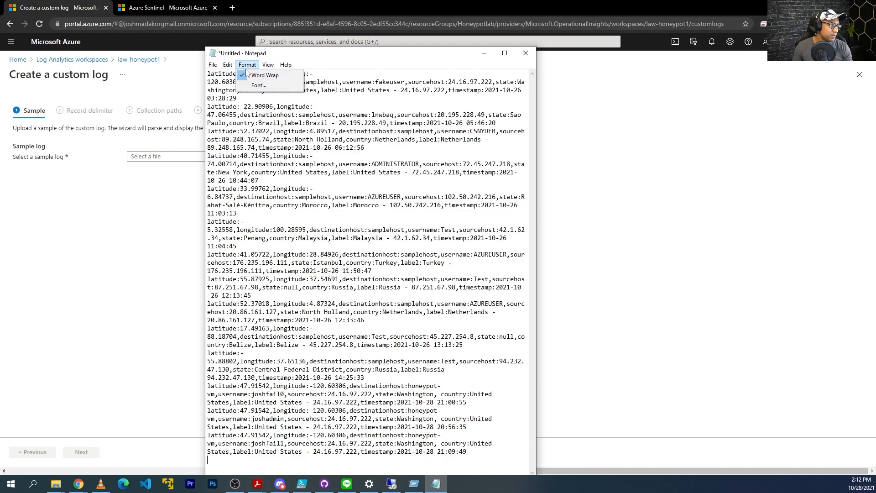
pyautogui.click(256, 74)
# Save the note as failed_rdp.log on the Desktop as All Files, replacing the existing file, and close it
pyautogui.hotkey('ctrl', 's')
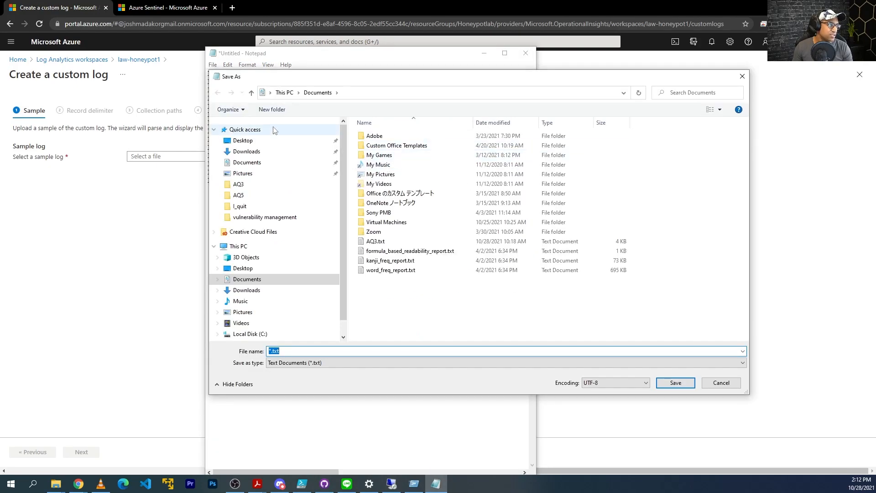
pyautogui.click(243, 140)
pyautogui.click(347, 363)
pyautogui.click(346, 379)
pyautogui.click(330, 351)
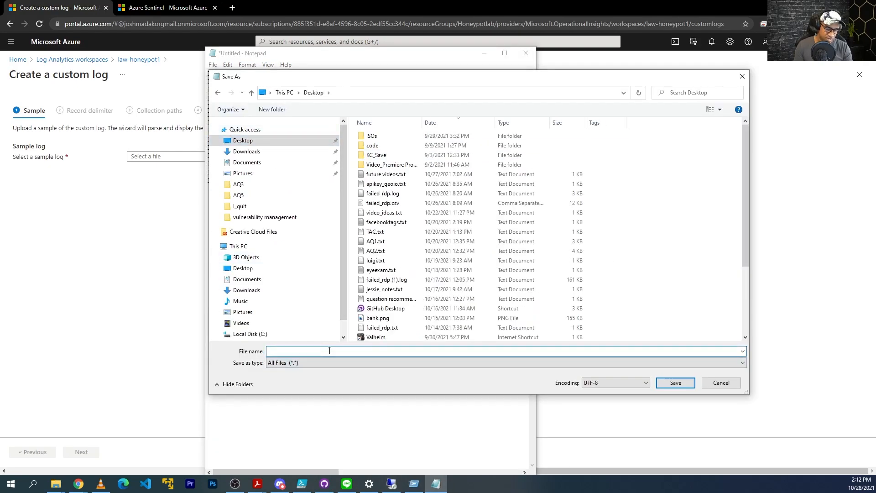
pyautogui.write('failed_')
pyautogui.write('rdp.log')
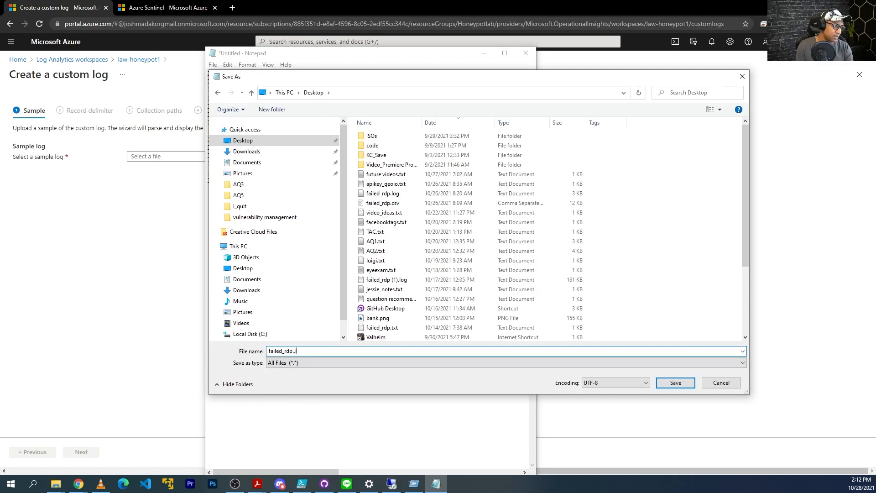
pyautogui.press('Return')
pyautogui.press('Return')
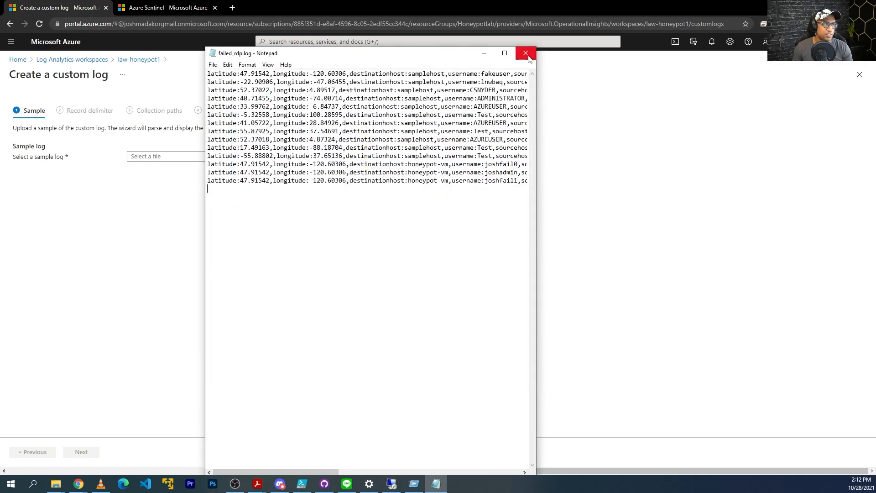
pyautogui.click(526, 52)
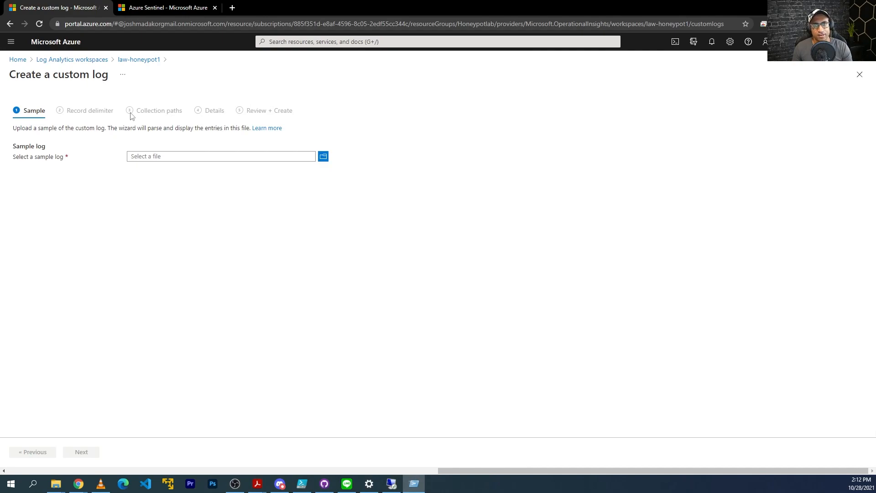
# Upload Desktop\failed_rdp.log as the custom log's sample file
pyautogui.click(323, 157)
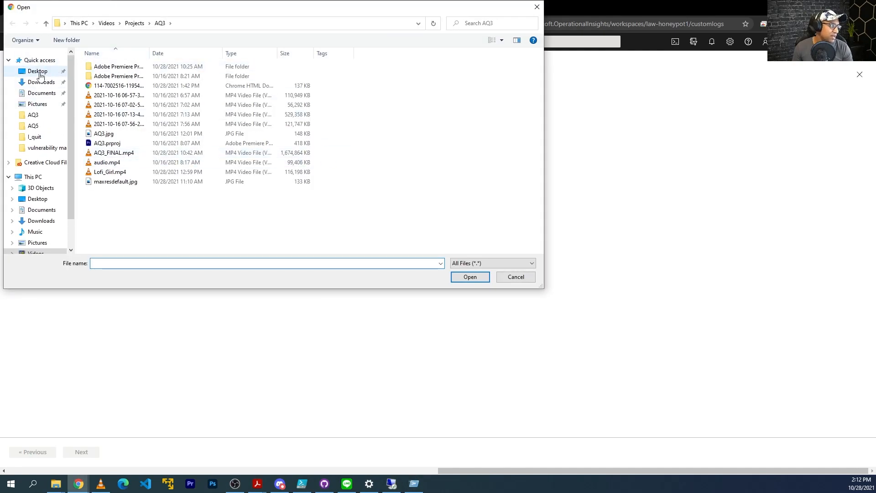
pyautogui.click(40, 72)
pyautogui.click(114, 152)
pyautogui.click(114, 210)
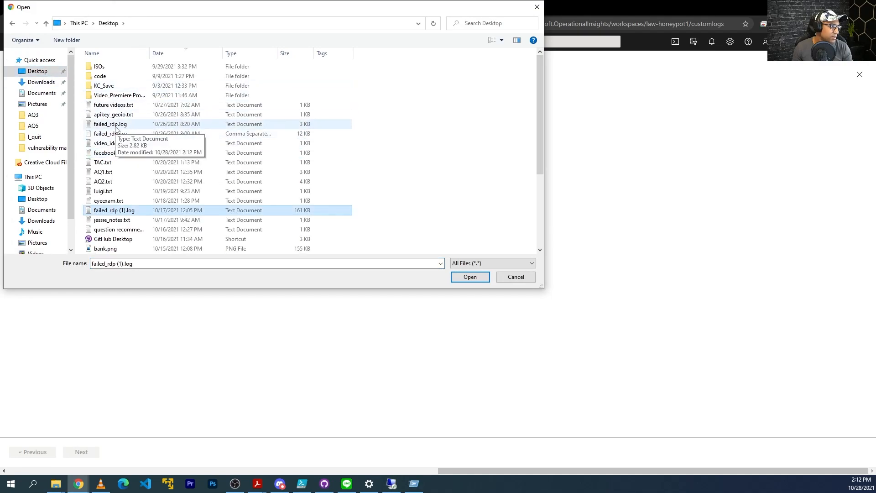
pyautogui.doubleClick(115, 126)
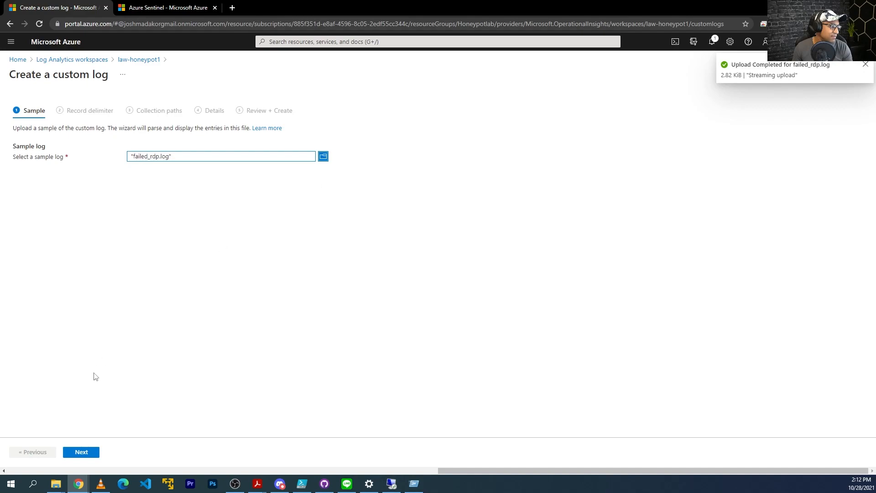
# Check the preview records, keep the New line delimiter, and advance to Collection paths
pyautogui.click(83, 452)
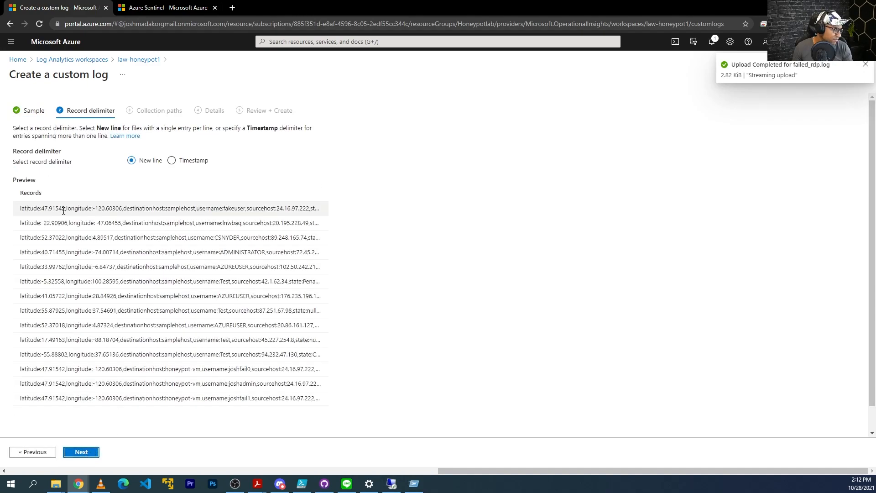
pyautogui.moveTo(205, 209); pyautogui.dragTo(329, 214)
pyautogui.click(286, 207)
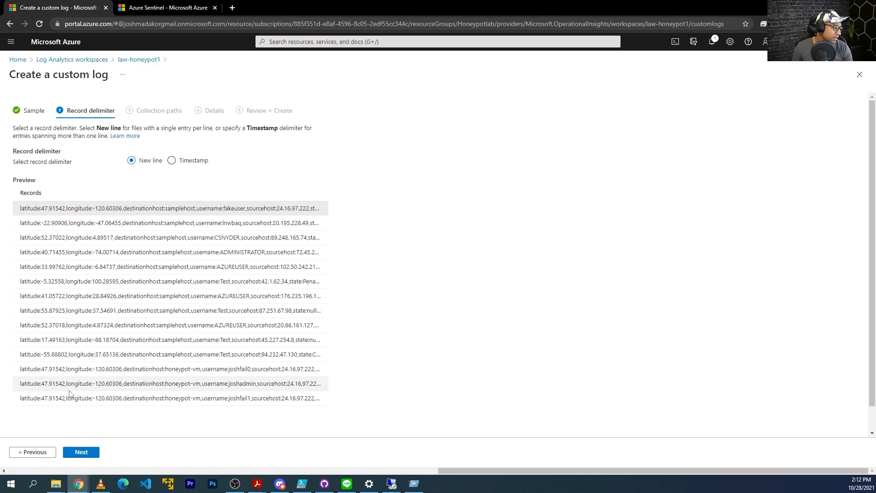
pyautogui.moveTo(109, 398); pyautogui.dragTo(29, 365)
pyautogui.click(29, 366)
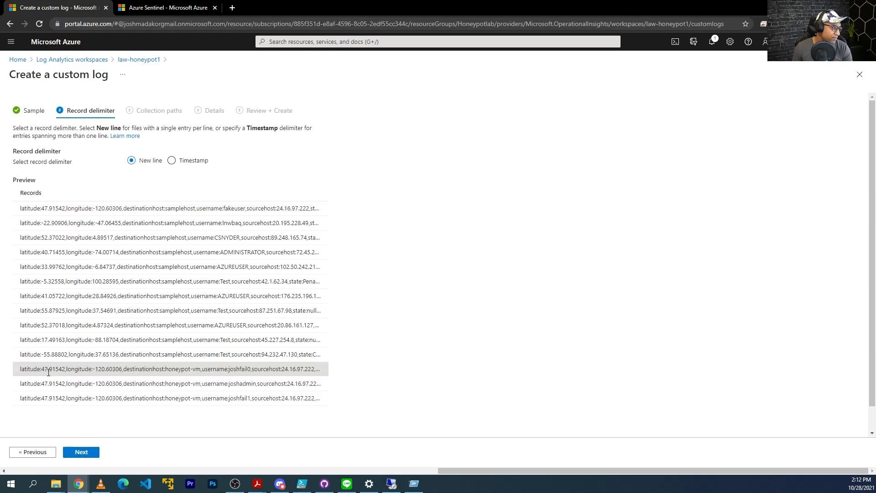
pyautogui.click(93, 452)
pyautogui.click(77, 175)
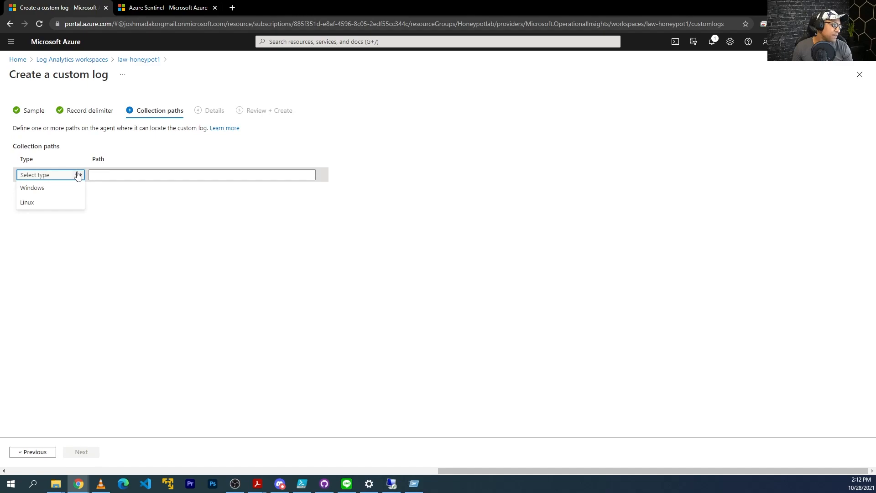
# Set the collection path type to Windows and enter C:\programdata\failed_rdp.log
pyautogui.click(47, 194)
pyautogui.click(131, 176)
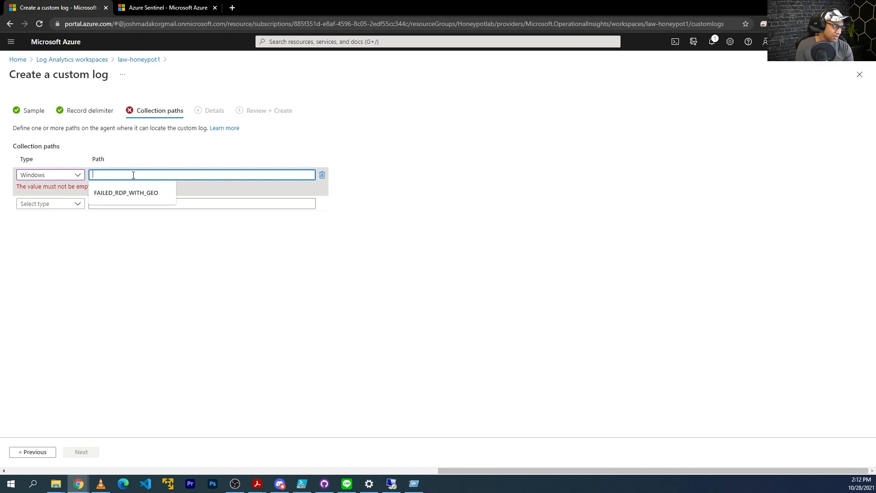
pyautogui.write('C:\\programdata\\failed_r')
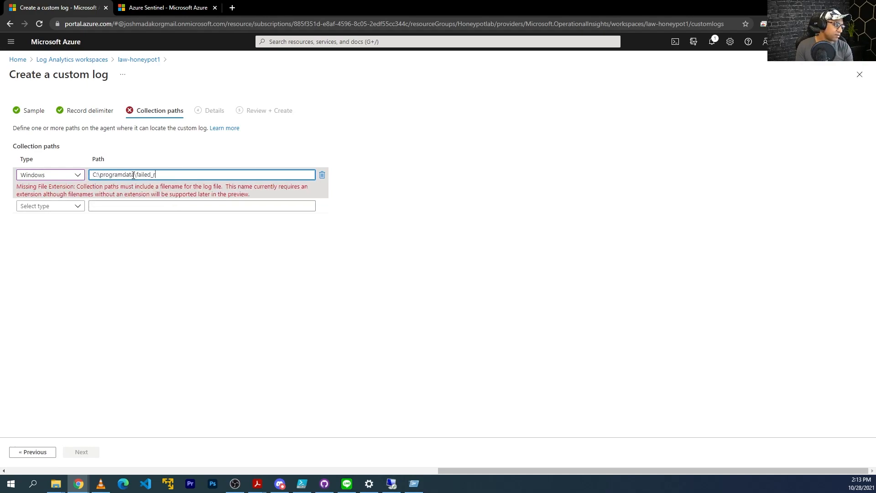
pyautogui.write('dp.log')
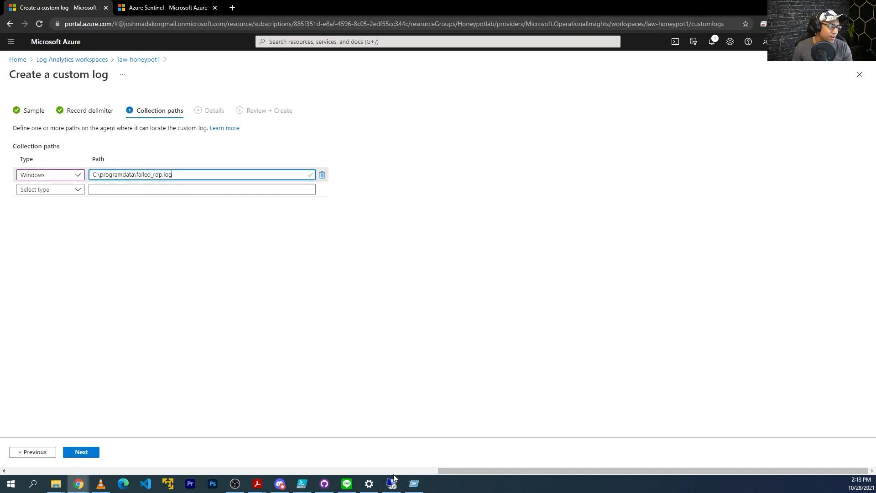
# Replace the path with C:\ProgramData\failed_rdp.log copied from the VM's Explorer address bar, then continue to Details
pyautogui.click(392, 484)
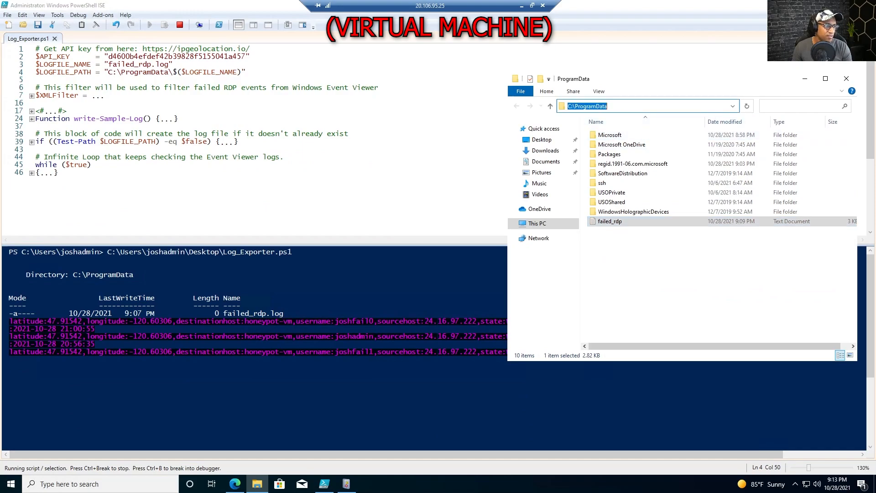
pyautogui.click(650, 106)
pyautogui.write('\\')
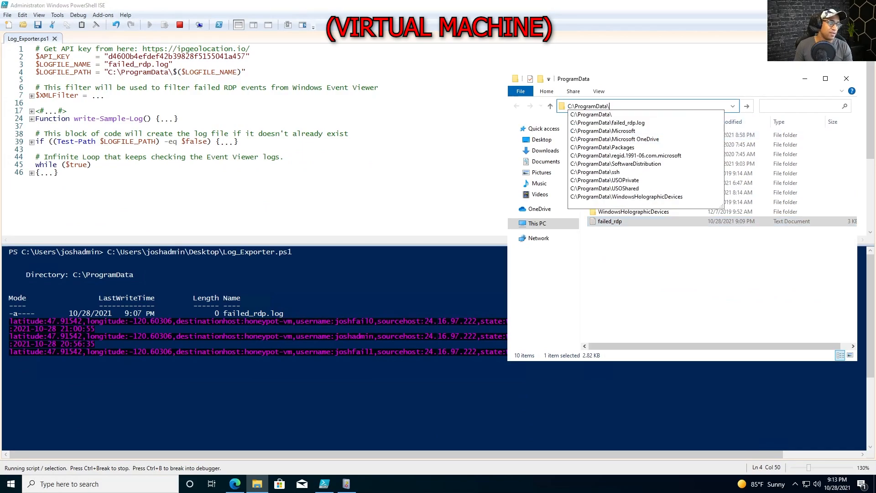
pyautogui.press('Down')
pyautogui.hotkey('ctrl', 'a')
pyautogui.hotkey('ctrl', 'x')
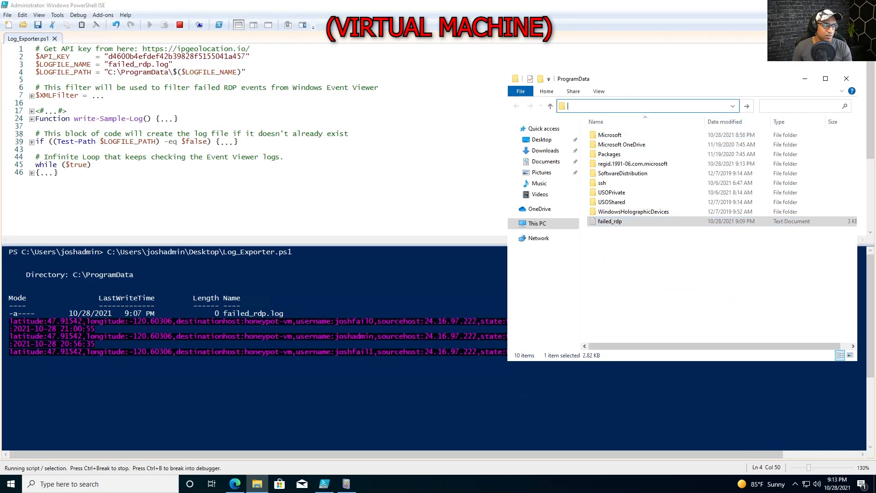
pyautogui.click(521, 6)
pyautogui.click(269, 175)
pyautogui.hotkey('ctrl', 'a')
pyautogui.hotkey('ctrl', 'v')
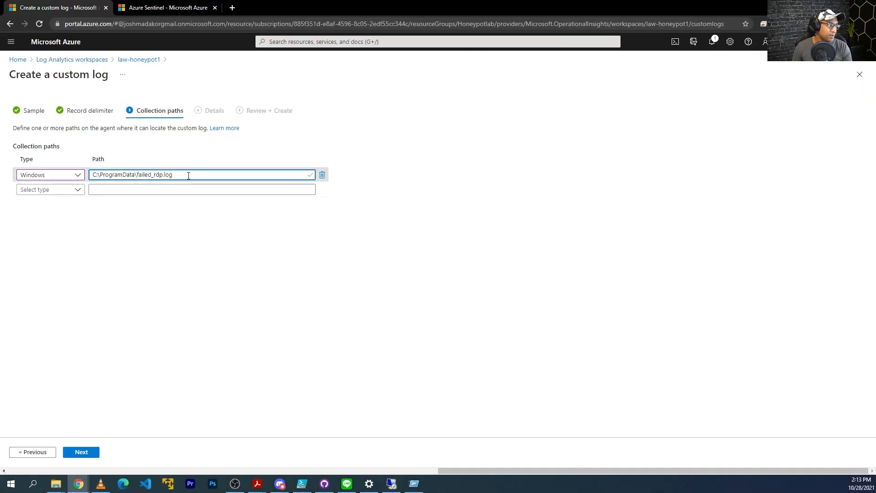
pyautogui.hotkey('ctrl', 'a')
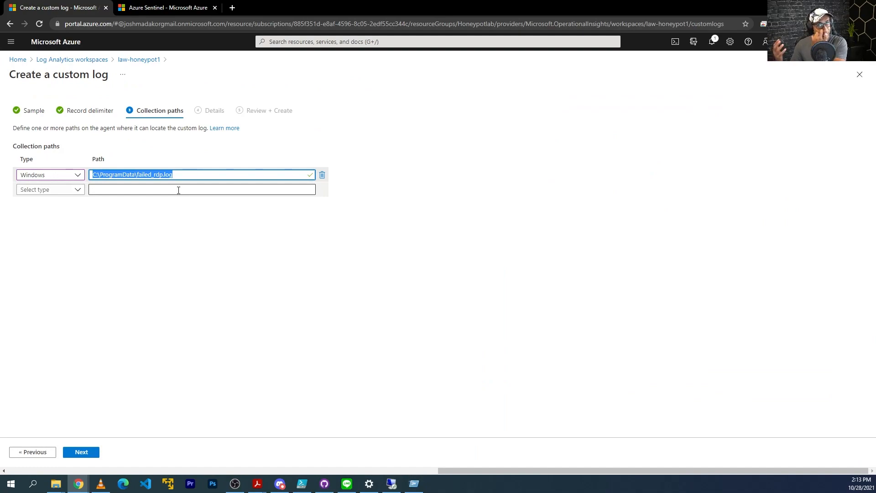
pyautogui.click(84, 452)
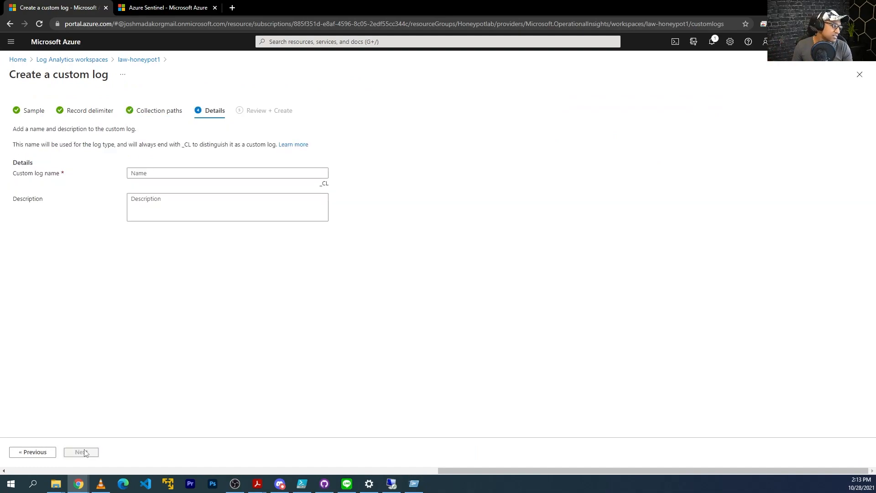
# Name the custom log FAILED_RDP_WITH_GEO, which gets the _CL suffix, and create it on Review + Create
pyautogui.click(265, 170)
pyautogui.write('FAILED_RDP_WITH_GEO')
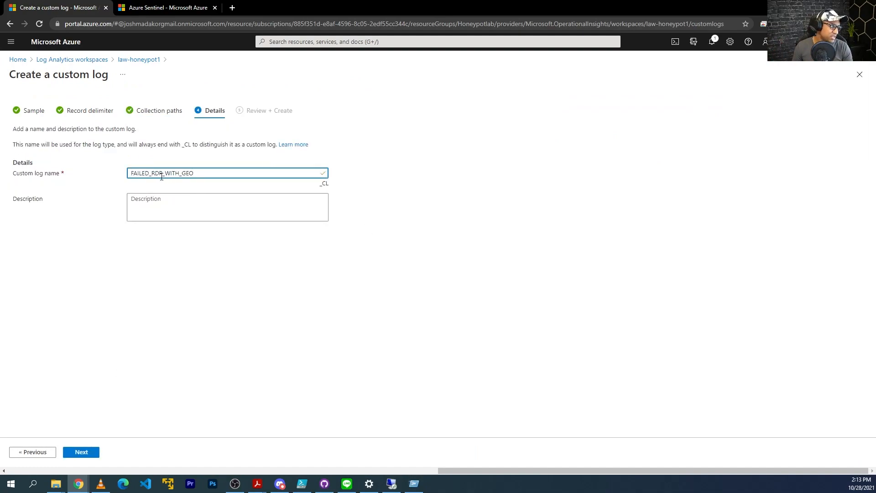
pyautogui.moveTo(330, 189); pyautogui.dragTo(323, 187)
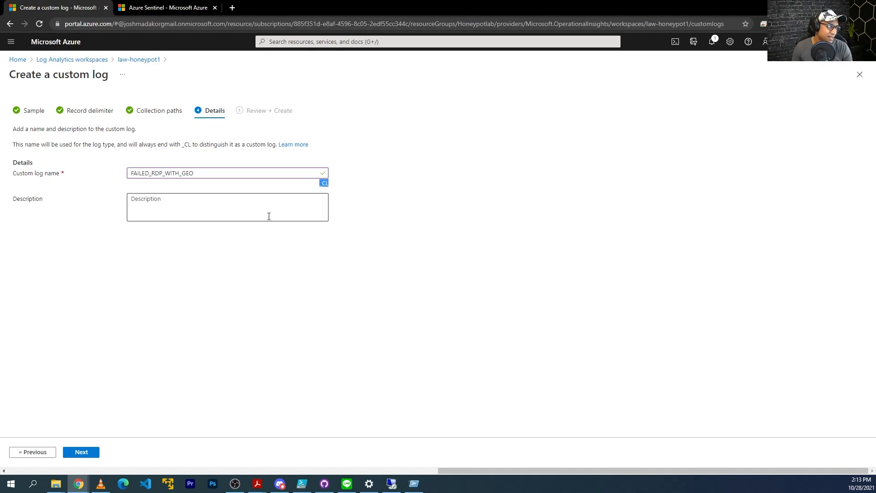
pyautogui.click(84, 452)
pyautogui.click(81, 452)
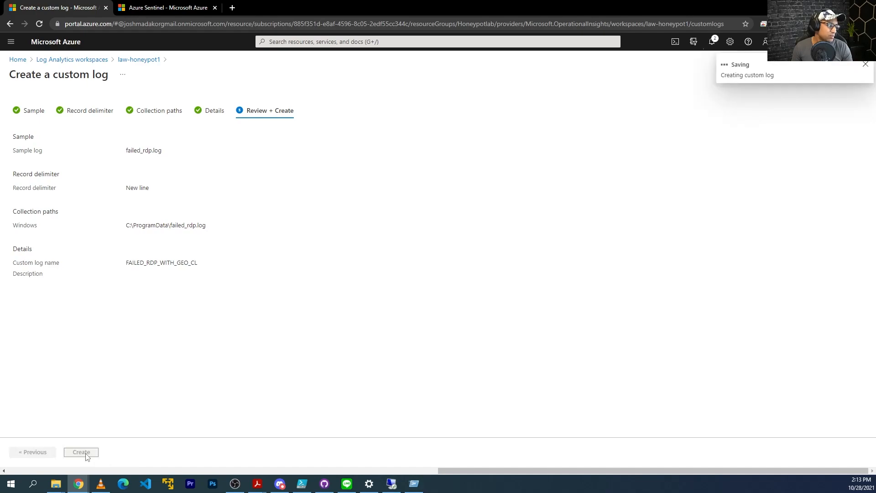
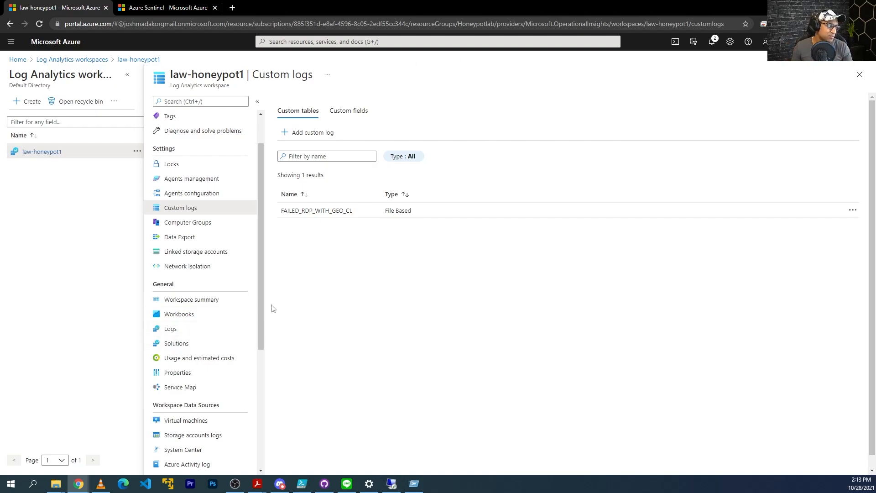
# Open the workspace Logs and run a FAILED_RDP_WITH_GEO_CL query
pyautogui.click(177, 332)
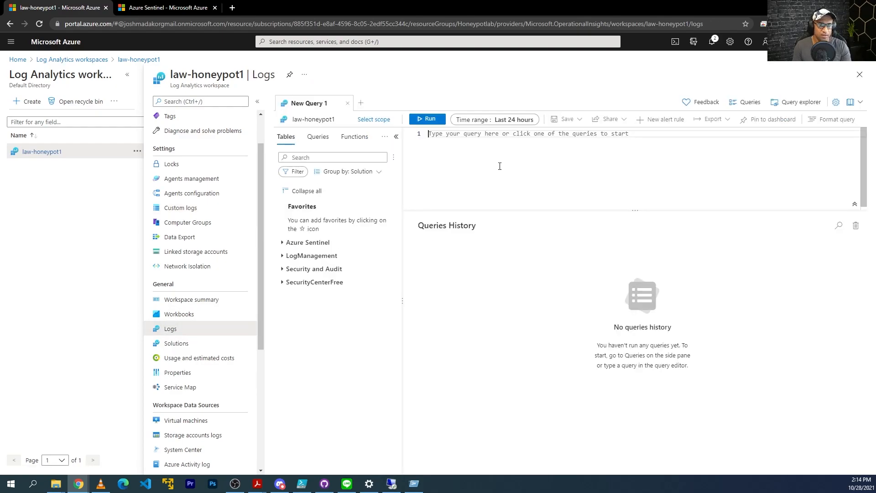
pyautogui.write('F')
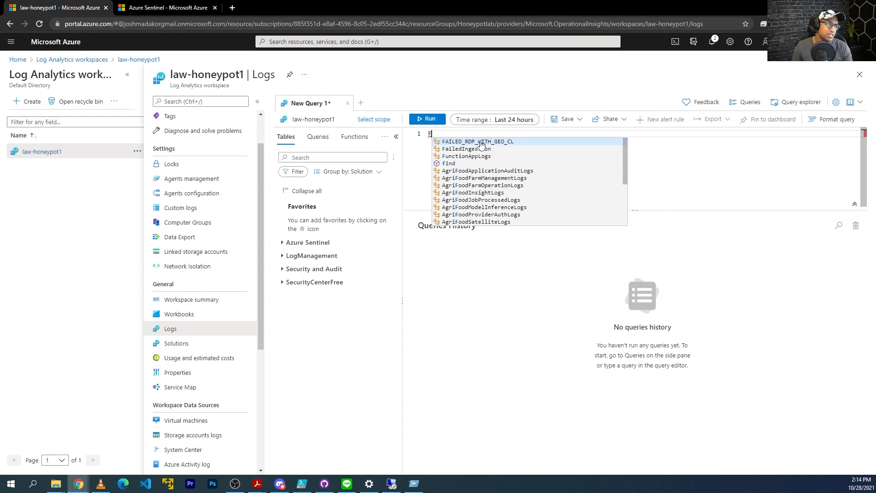
pyautogui.click(481, 144)
pyautogui.press('Escape')
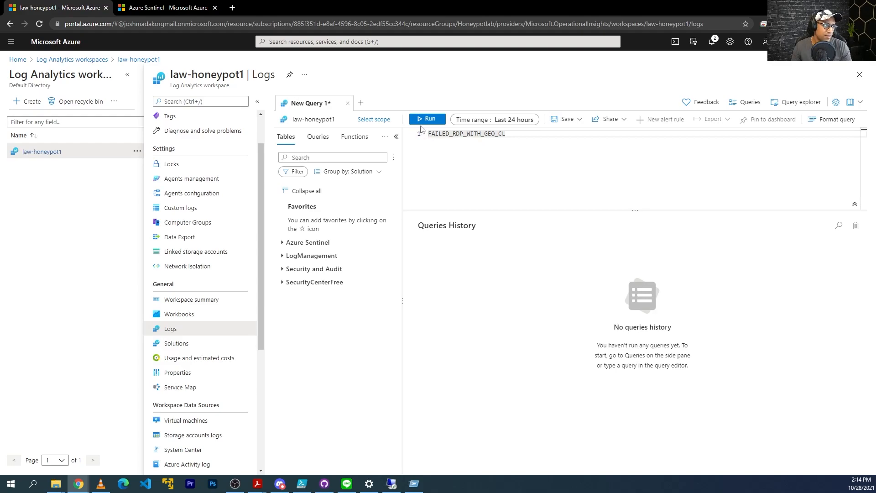
pyautogui.click(427, 119)
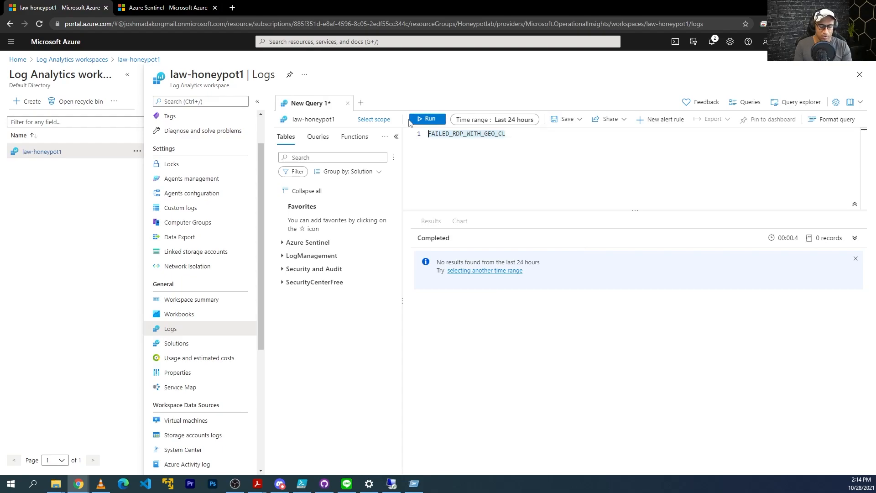
# Run a SecurityEvent query returning 231 records, then switch to the VM session
pyautogui.write('SecurityEvent')
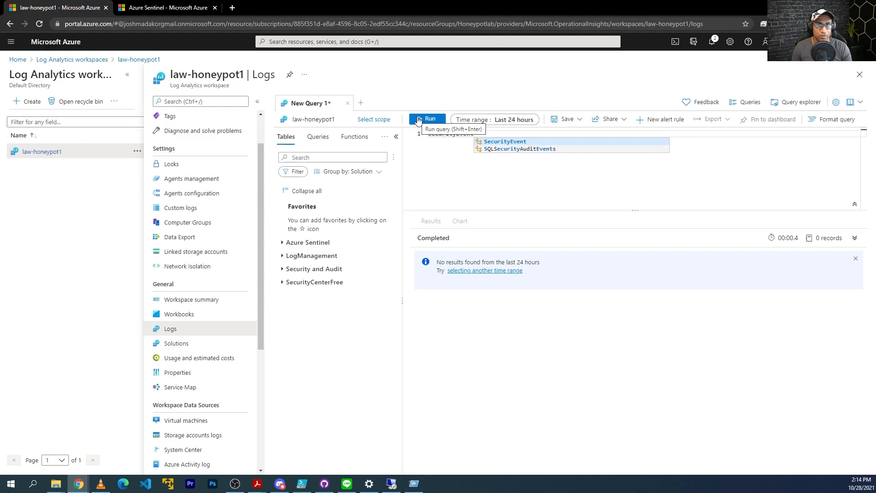
pyautogui.click(419, 119)
pyautogui.scroll(-5, 645, 337)
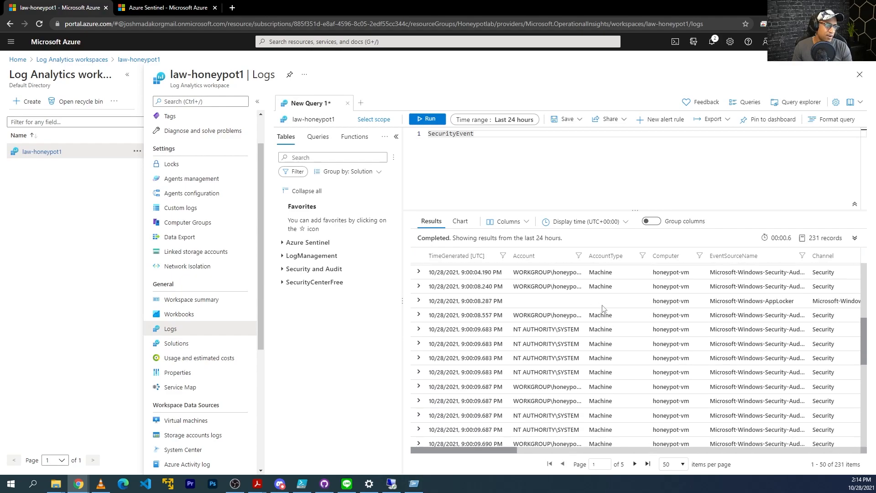
pyautogui.click(414, 484)
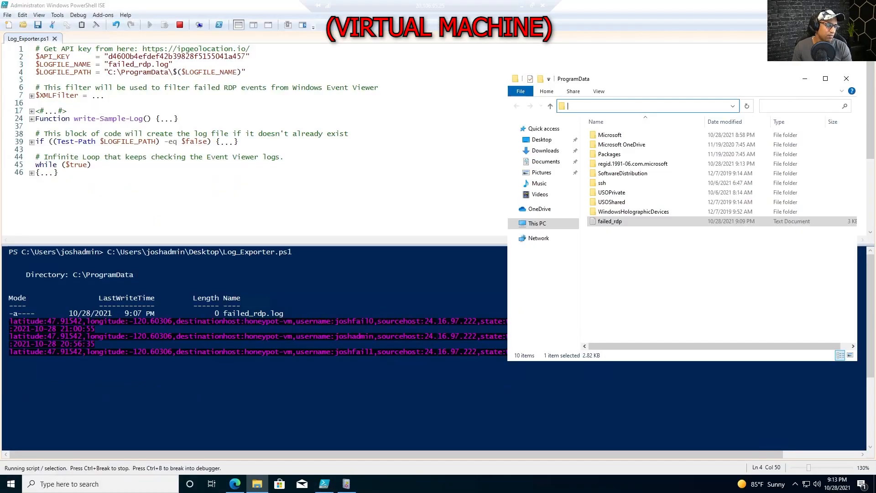
# Check the Security log's Audit Failure 4625 event in Event Viewer, then minimize the VM session
pyautogui.click(346, 484)
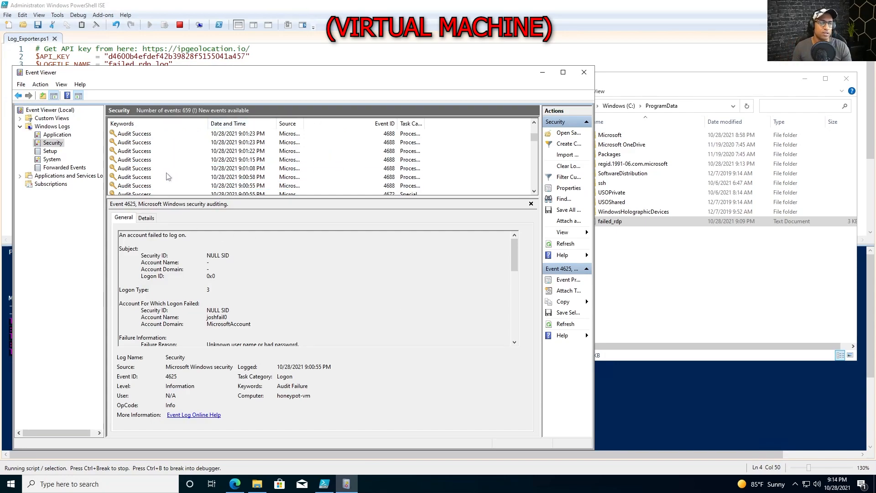
pyautogui.click(523, 4)
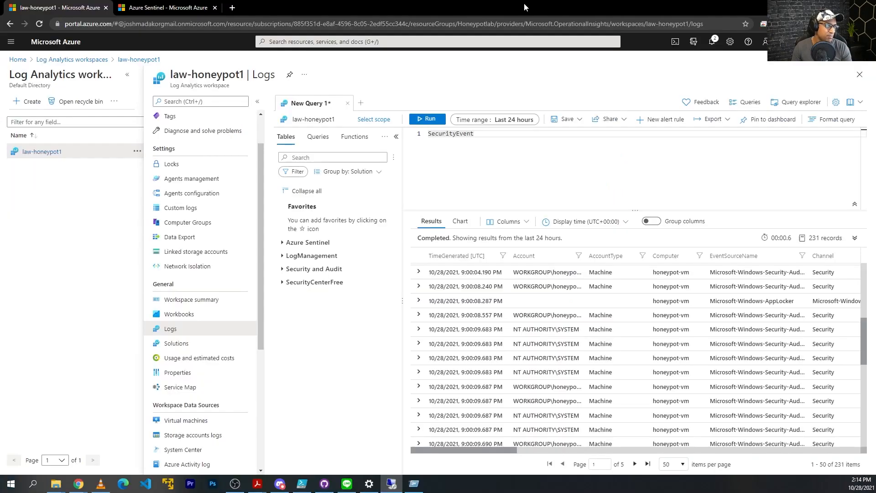
# Append '| where EventID == 4625' to the SecurityEvent query, returning 2 failed logons
pyautogui.click(491, 139)
pyautogui.write('| wher')
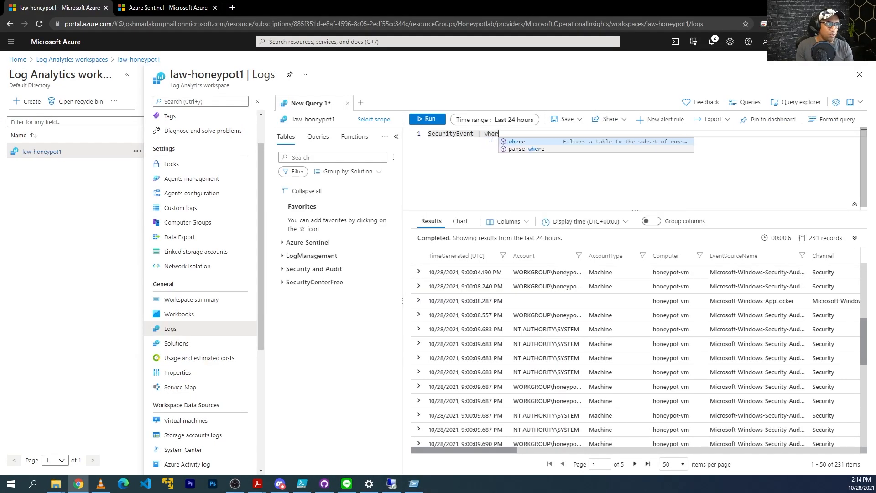
pyautogui.write('e EventID')
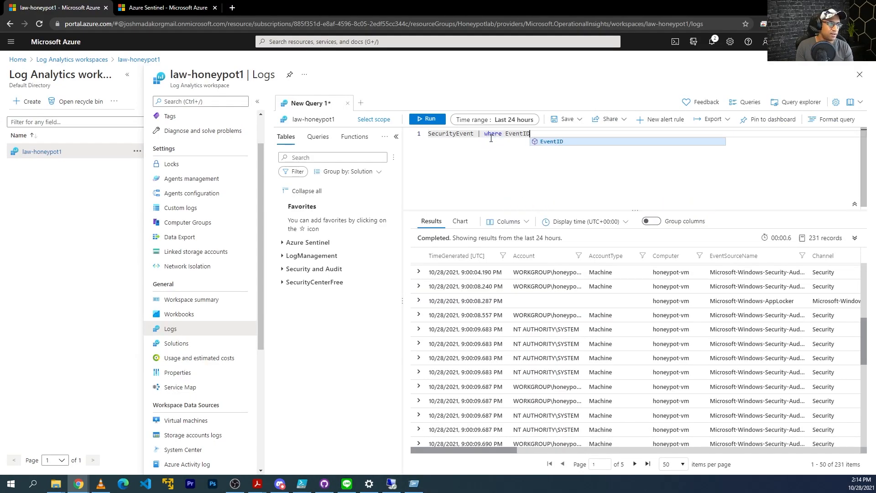
pyautogui.write(' == 45')
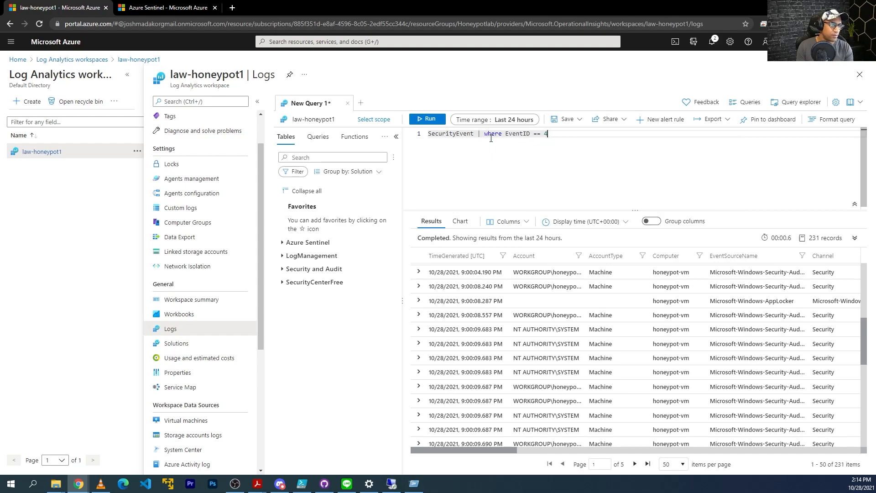
pyautogui.click(429, 119)
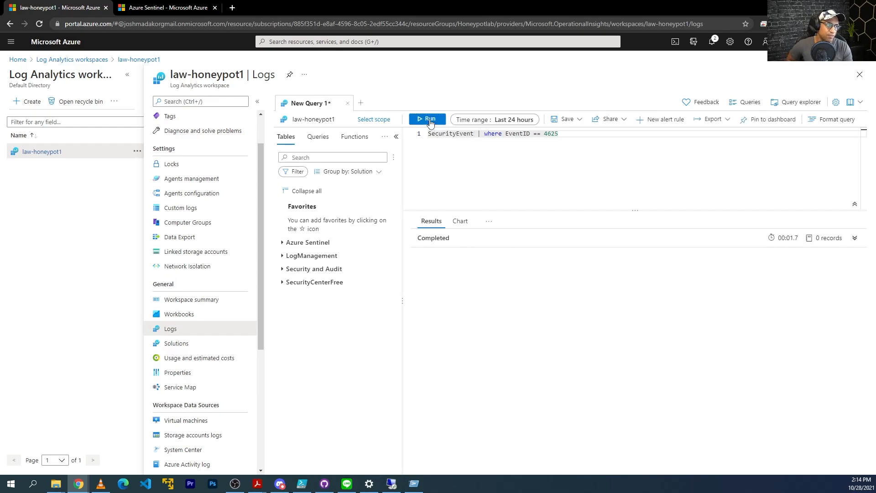
pyautogui.hscroll(10, 670, 432)
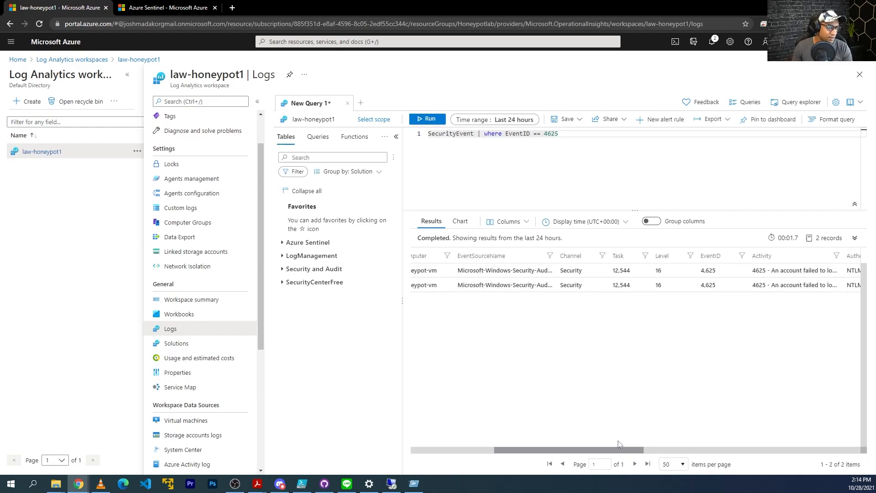
pyautogui.hscroll(-10, 715, 413)
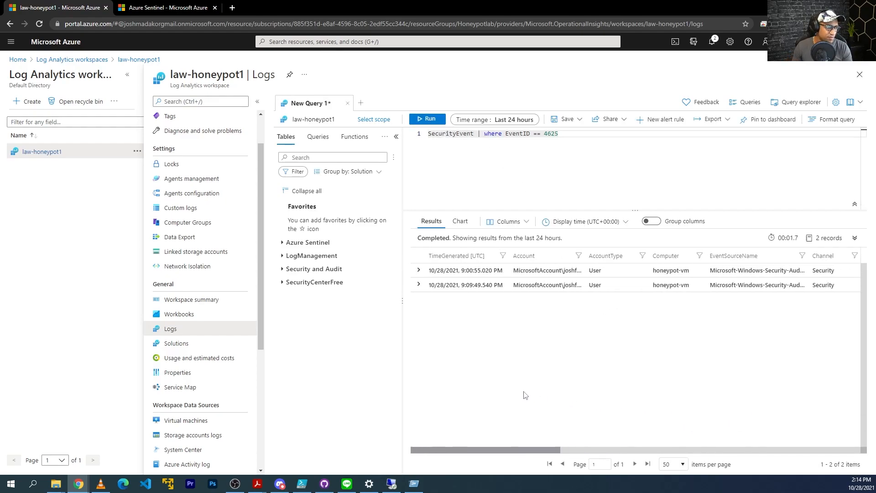
# Expand the second failed-logon record and review its fields, including the source IP address
pyautogui.click(419, 286)
pyautogui.scroll(-10, 552, 350)
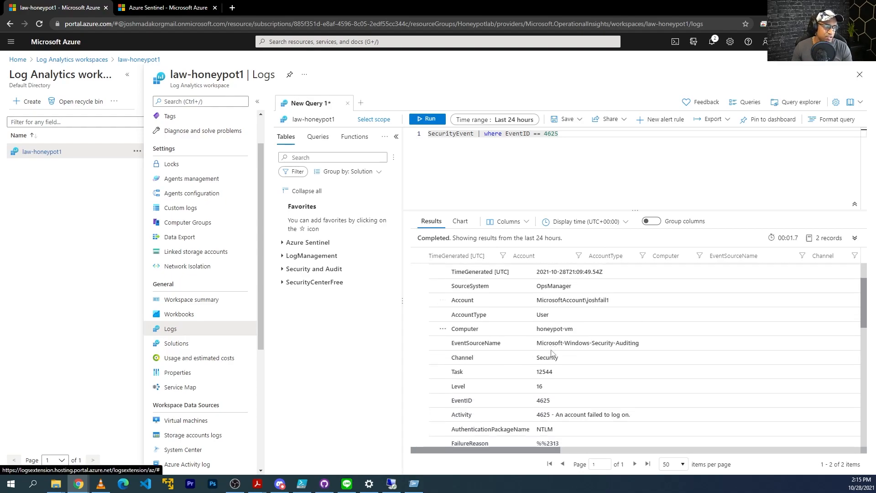
pyautogui.scroll(1, 565, 292)
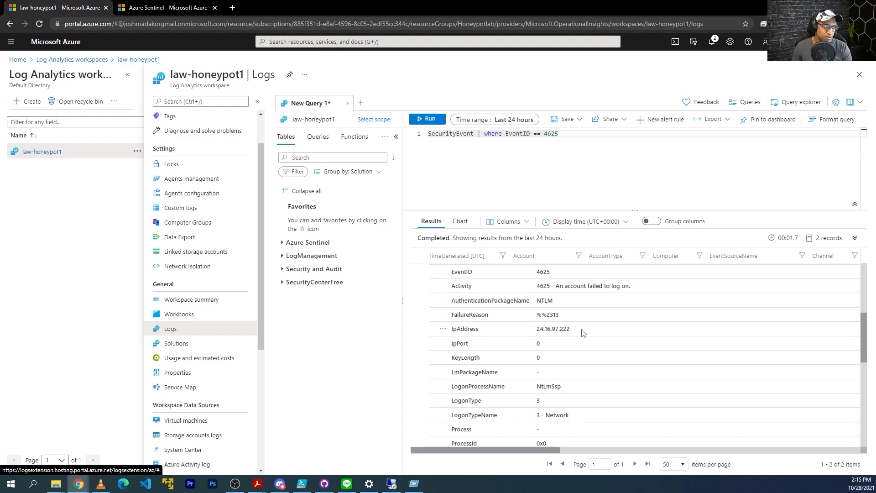
pyautogui.scroll(1, 549, 330)
pyautogui.moveTo(636, 330); pyautogui.dragTo(537, 330)
pyautogui.scroll(3, 564, 342)
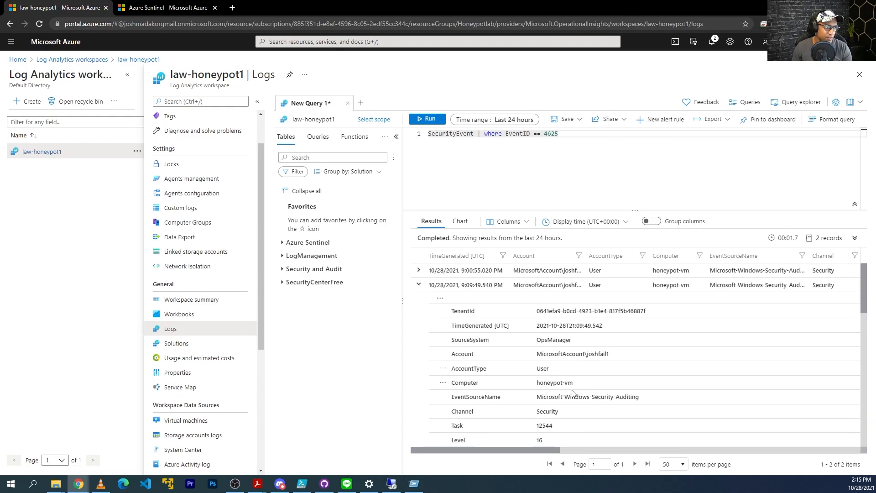
pyautogui.scroll(-1, 580, 404)
pyautogui.moveTo(611, 308); pyautogui.dragTo(587, 310)
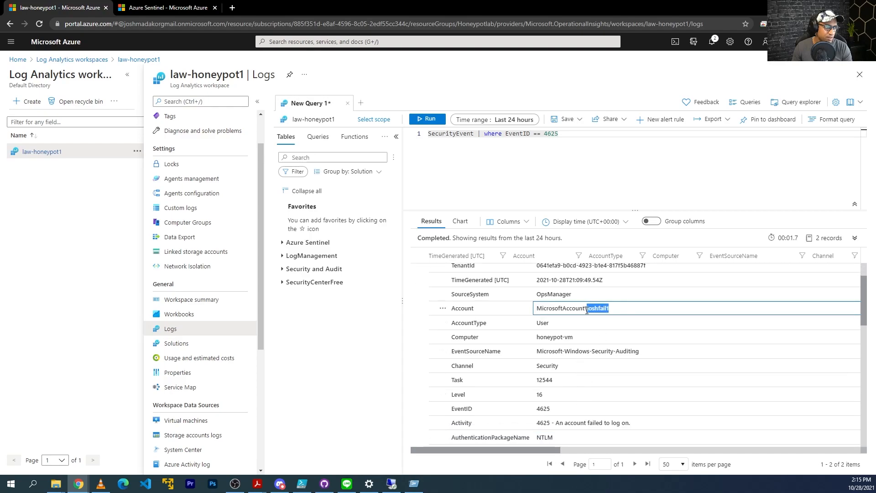
pyautogui.scroll(-5, 593, 334)
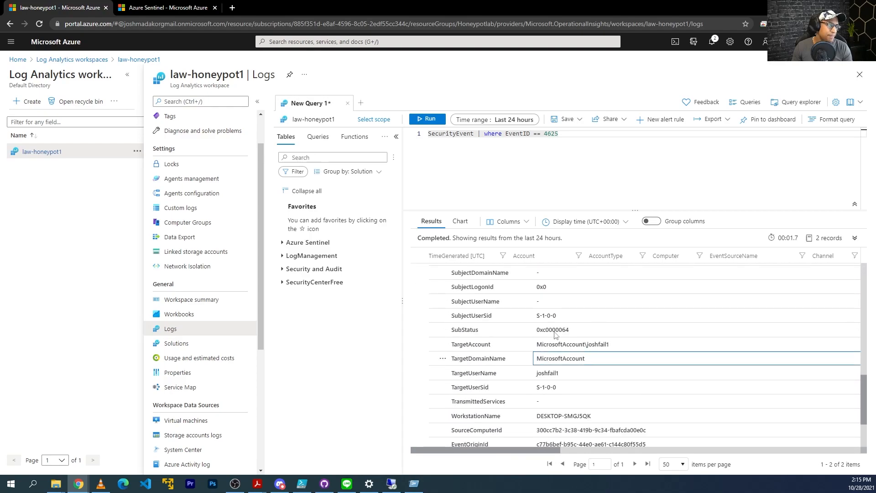
pyautogui.scroll(6, 447, 297)
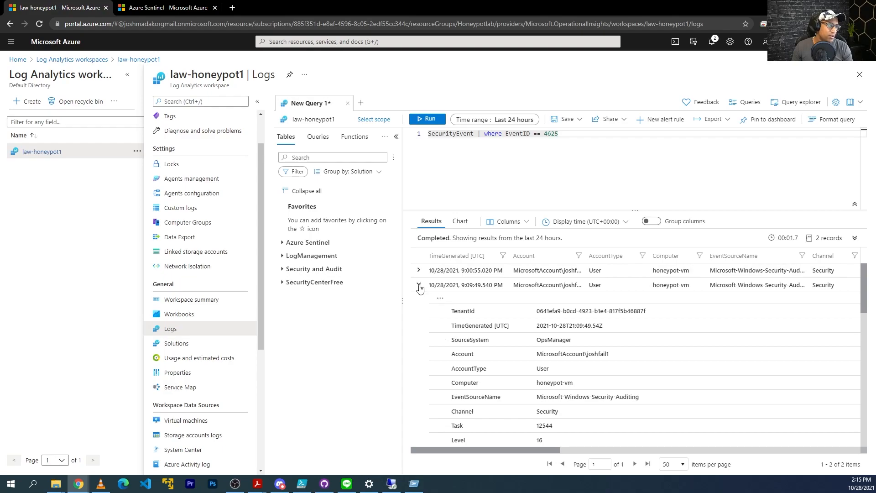
pyautogui.click(419, 285)
pyautogui.moveTo(573, 154); pyautogui.dragTo(427, 134)
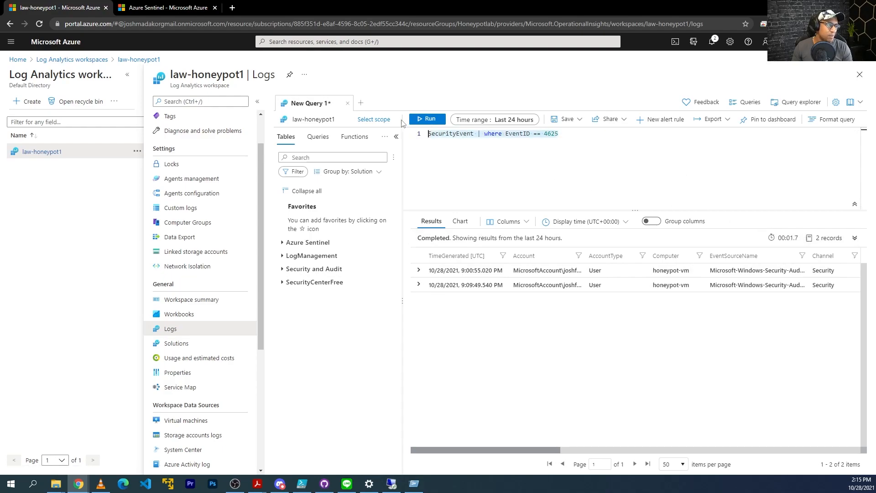
# Replace the query with FAILED_RDP_WITH_GEO_CL and rerun it until 14 geolocated records appear
pyautogui.write('FAILED_RDP_WITH_GEO_CL')
pyautogui.hotkey('shift', 'Return')
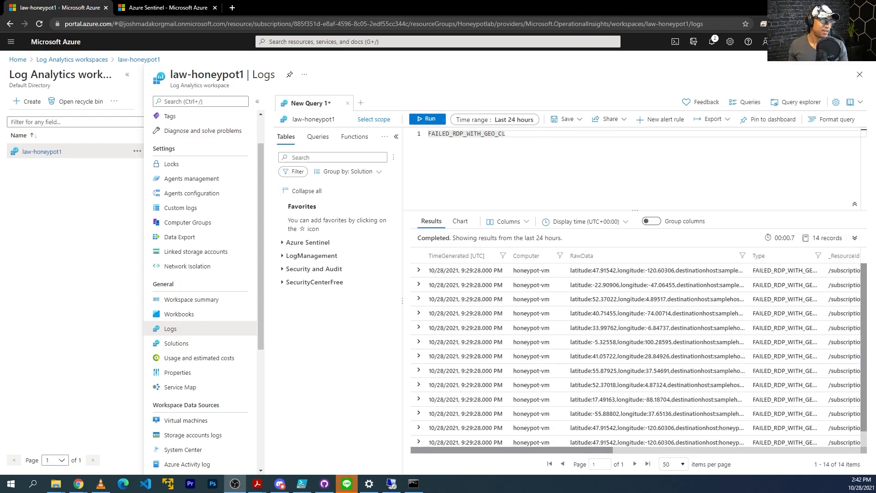
pyautogui.click(424, 119)
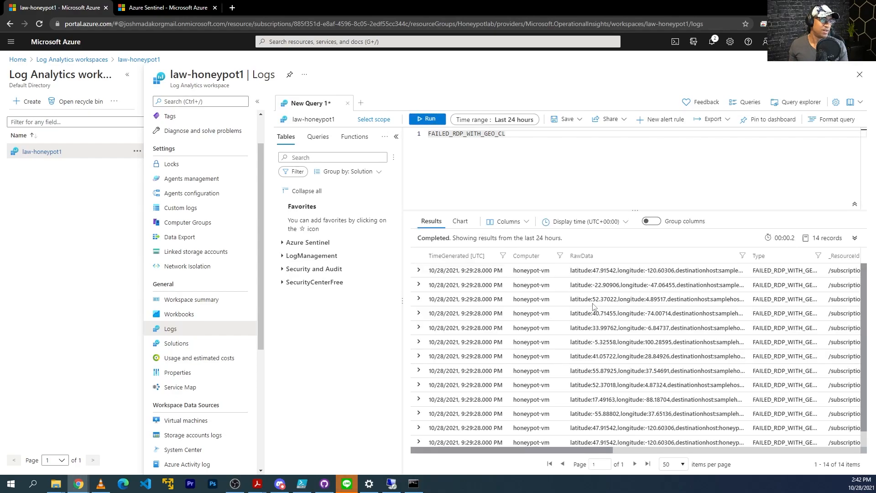
pyautogui.scroll(-1, 575, 304)
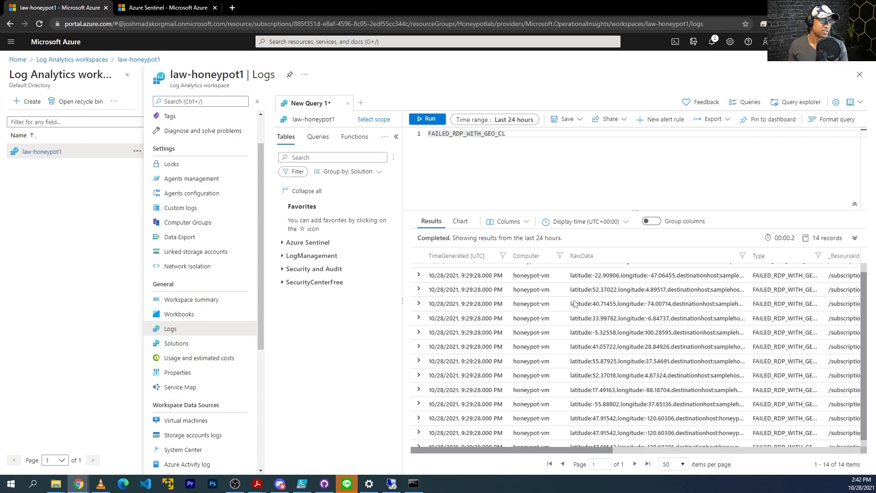
pyautogui.scroll(-1, 579, 333)
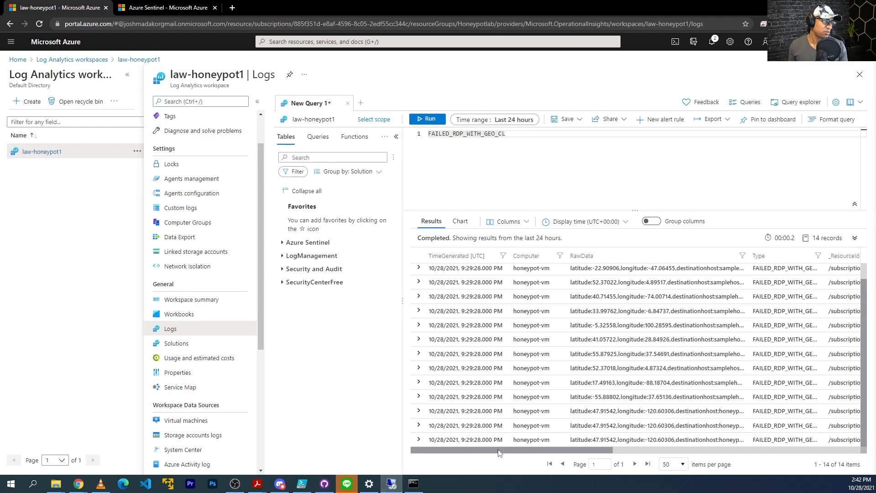
# On the VM, open failed_rdp.log from ProgramData in Notepad and select its latest entry
pyautogui.click(392, 485)
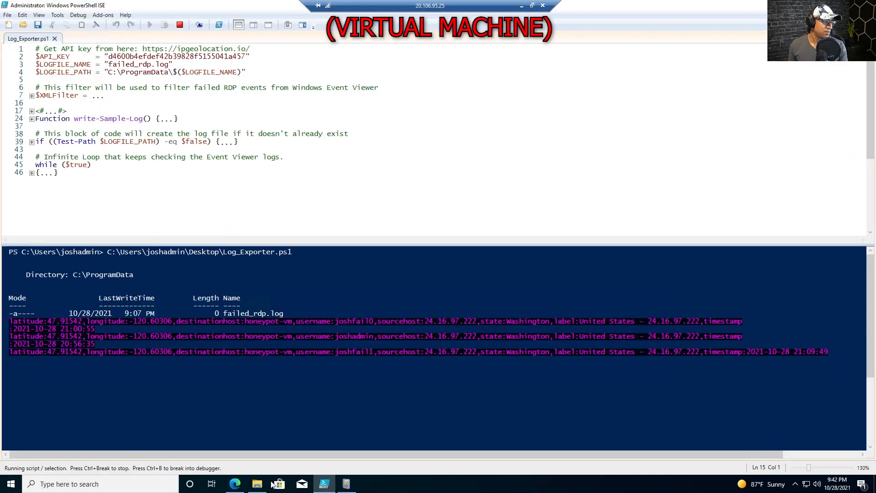
pyautogui.click(257, 485)
pyautogui.doubleClick(606, 221)
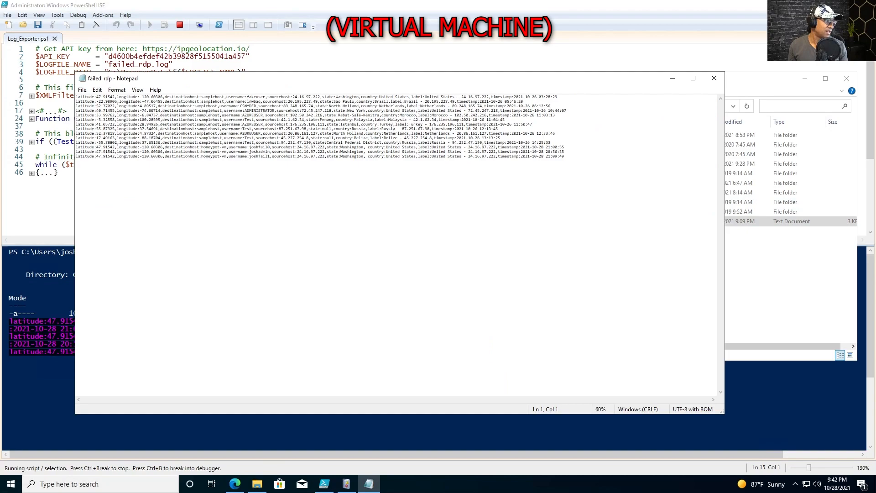
pyautogui.moveTo(565, 156); pyautogui.dragTo(76, 157)
pyautogui.scroll(4, 76, 157)
pyautogui.moveTo(304, 3)
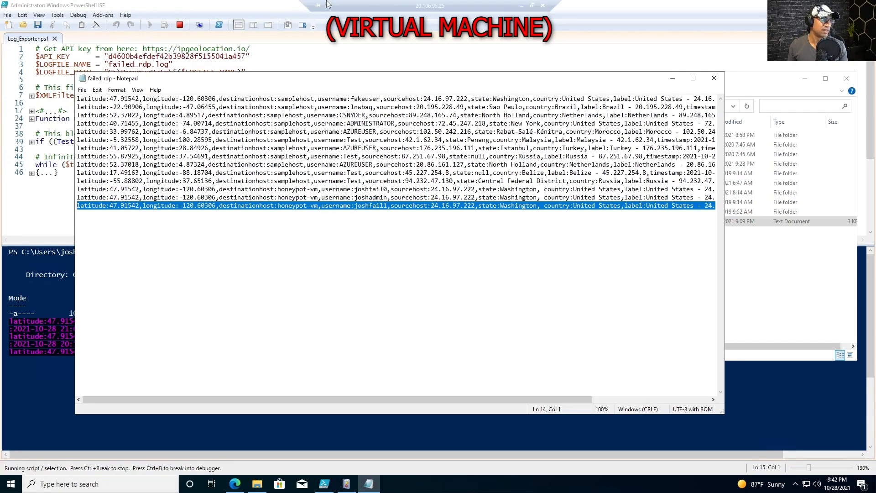
pyautogui.click(524, 5)
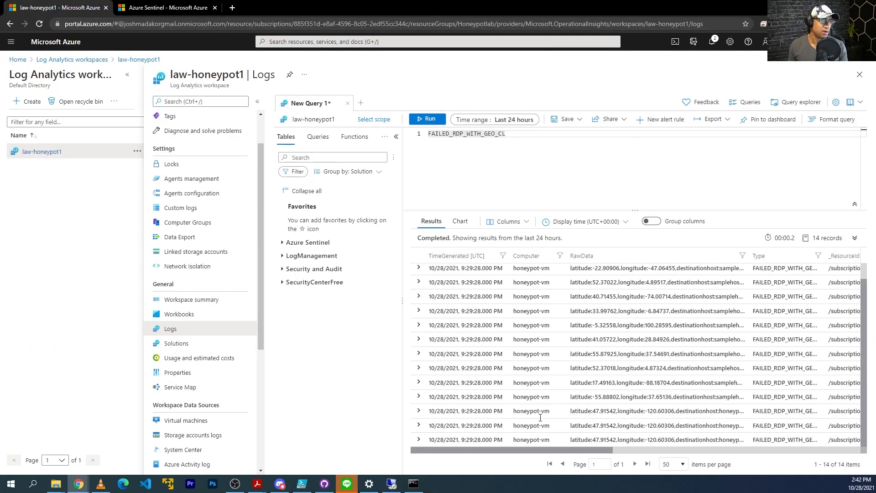
# Collapse the workspaces blade and auto-fit the RawData column to read full coordinate and location strings
pyautogui.click(128, 75)
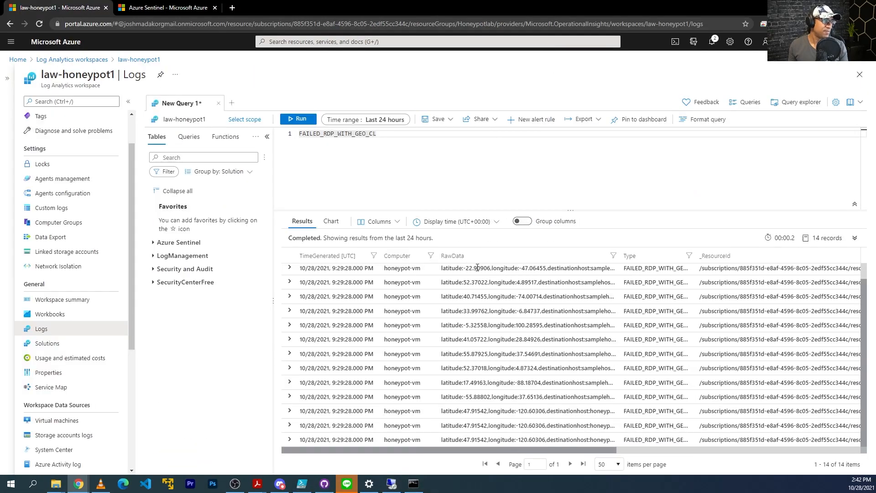
pyautogui.doubleClick(619, 256)
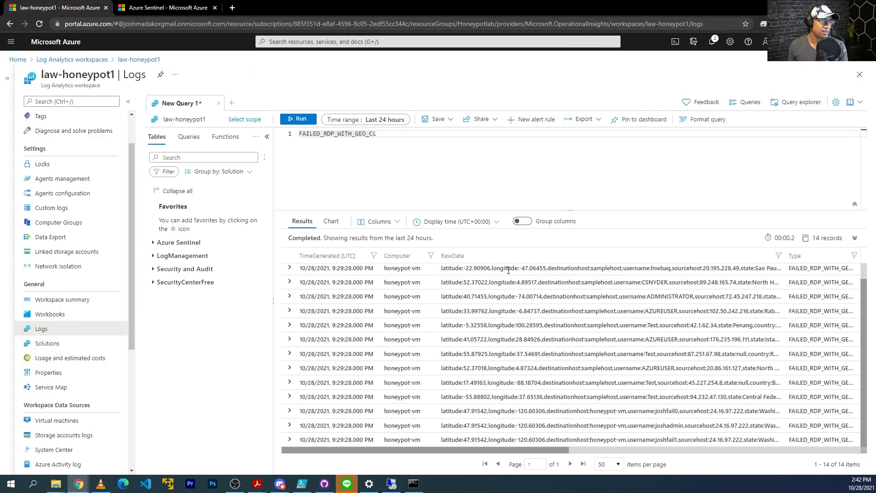
pyautogui.moveTo(442, 269); pyautogui.dragTo(470, 270)
pyautogui.click(610, 286)
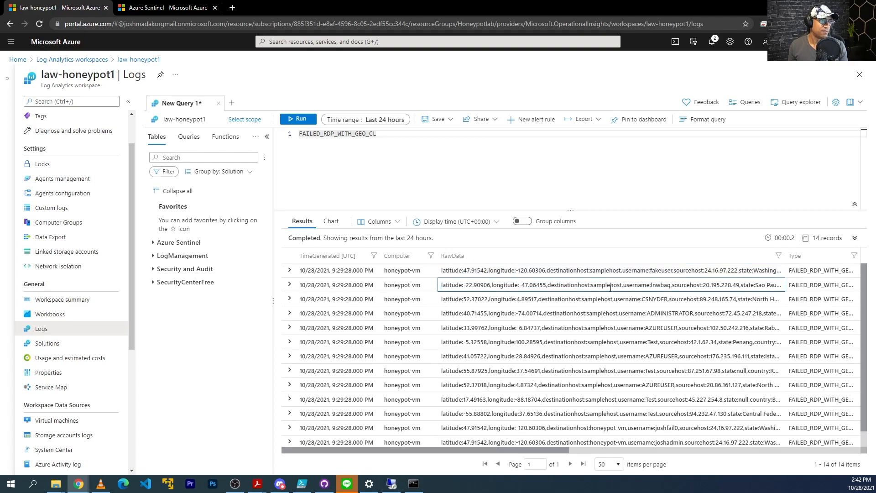
pyautogui.scroll(-1, 541, 299)
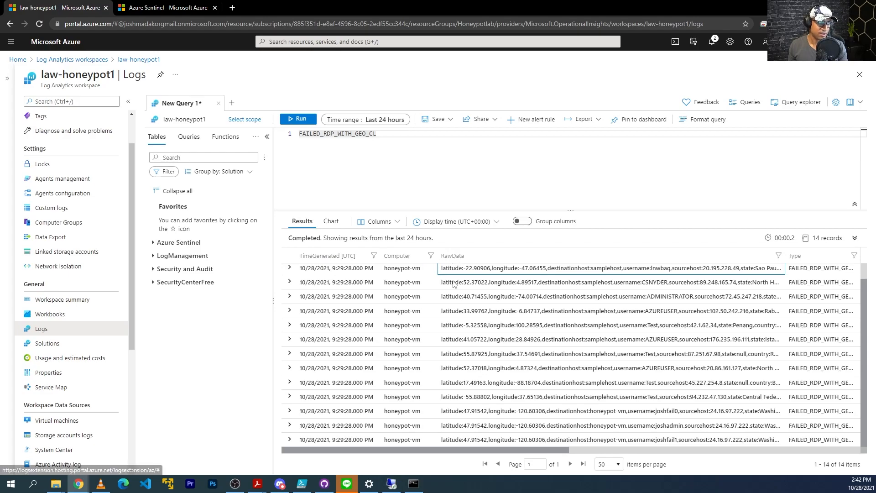
pyautogui.moveTo(478, 451); pyautogui.dragTo(632, 451)
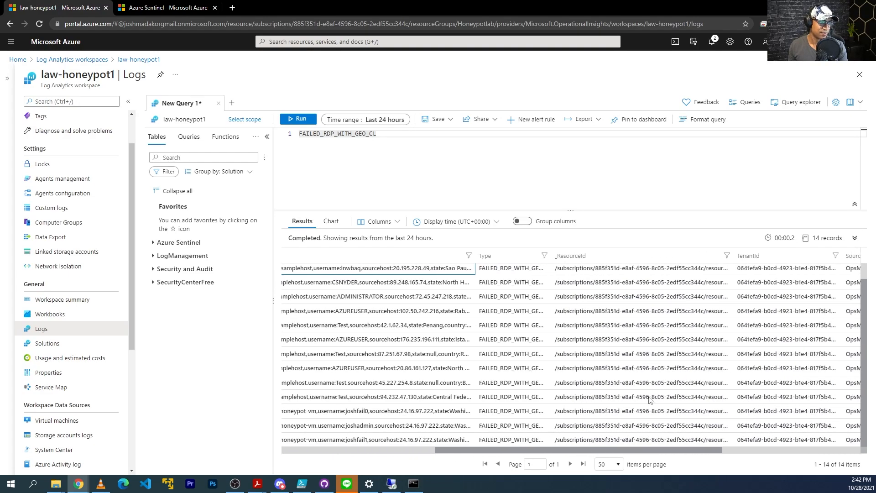
pyautogui.moveTo(686, 454); pyautogui.dragTo(534, 282)
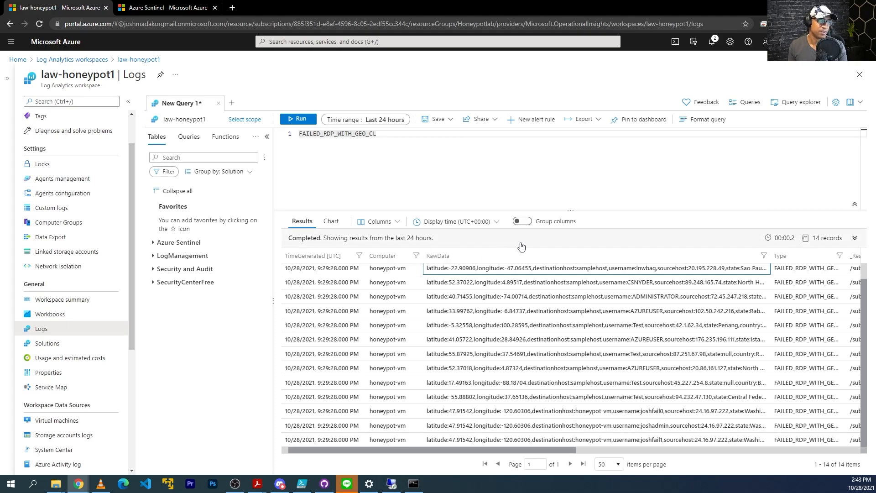
pyautogui.scroll(1, 369, 422)
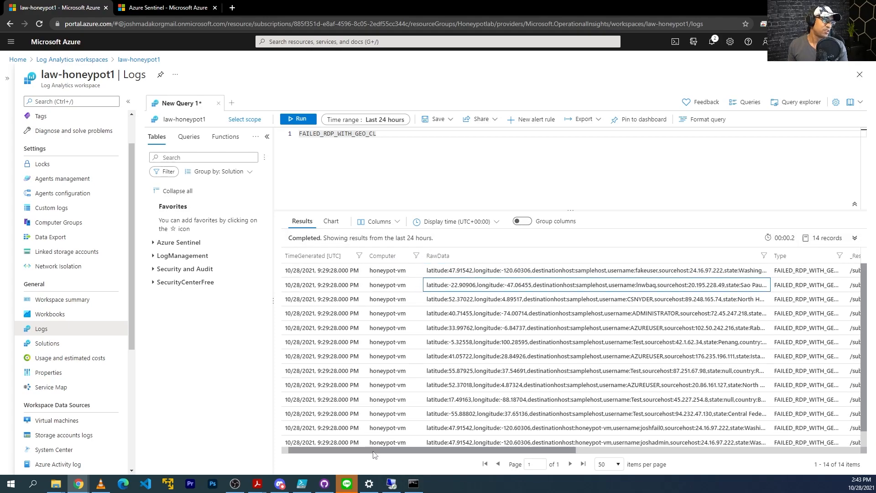
pyautogui.moveTo(374, 452); pyautogui.dragTo(280, 296)
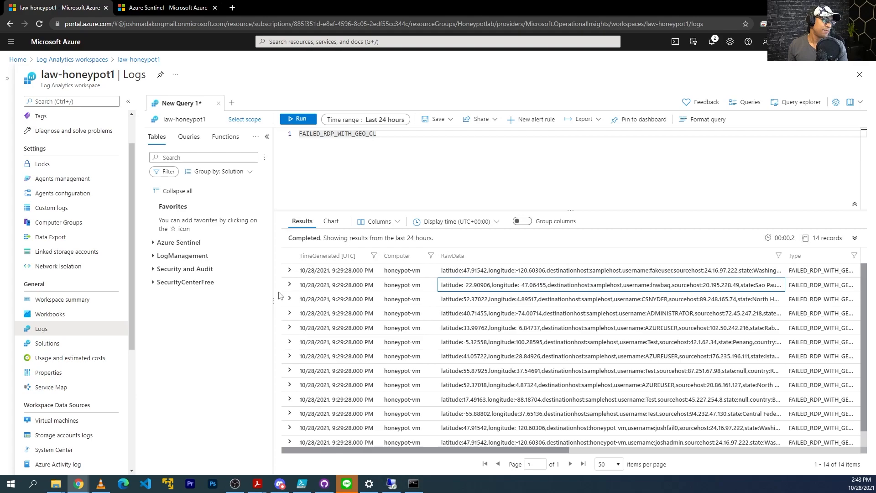
# Expand the first result row and choose 'Extract fields from FAILED_RDP_WITH_GEO_CL'
pyautogui.click(289, 272)
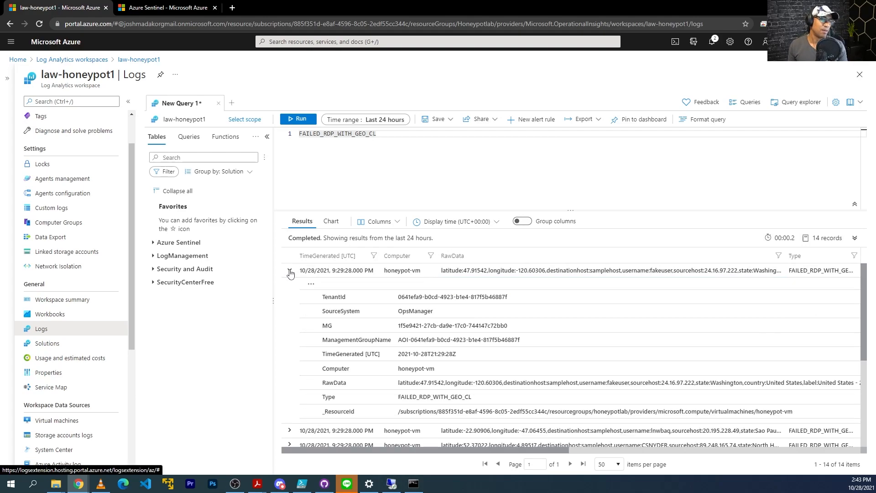
pyautogui.click(290, 272)
pyautogui.click(290, 272)
pyautogui.click(290, 272)
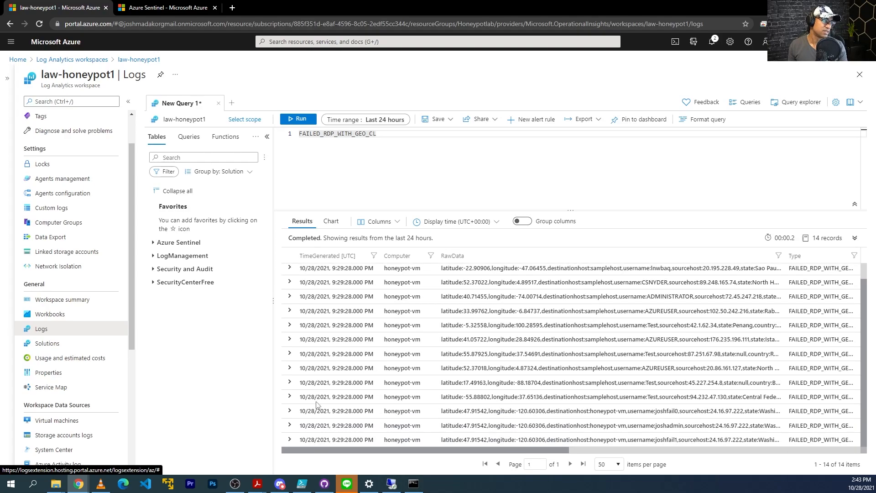
pyautogui.click(290, 272)
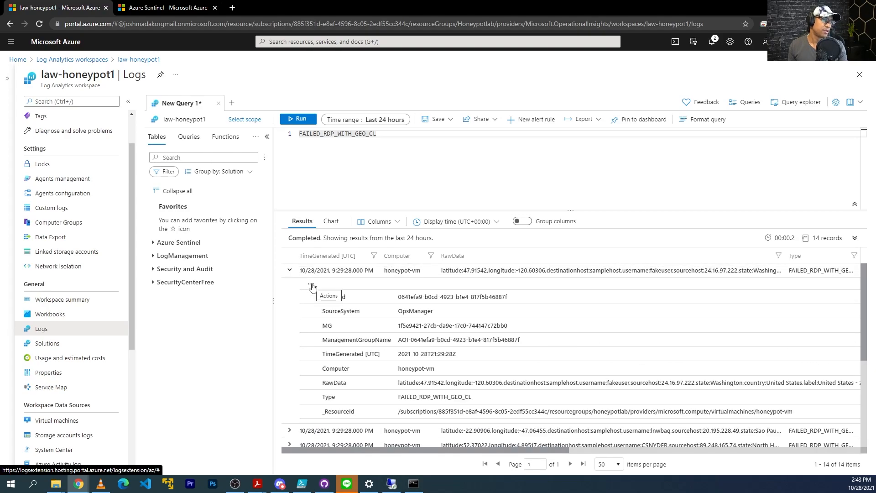
pyautogui.click(311, 284)
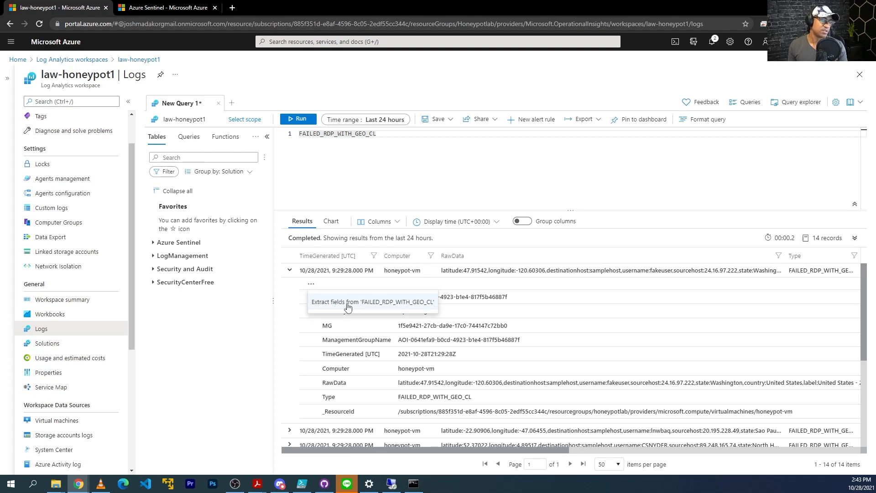
pyautogui.click(336, 302)
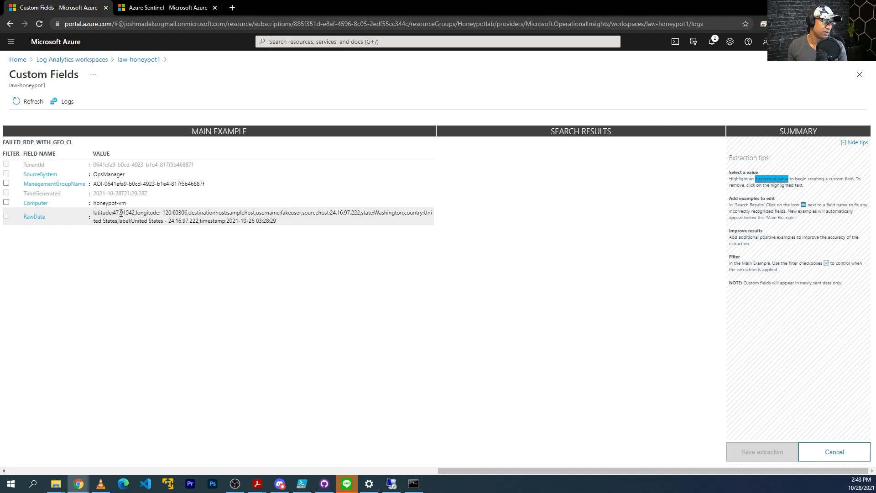
# Highlight latitude 47.91542 in RawData, title it latitude as a Numeric field, and extract
pyautogui.hotkey('ctrl', '+')
pyautogui.hotkey('ctrl', '+')
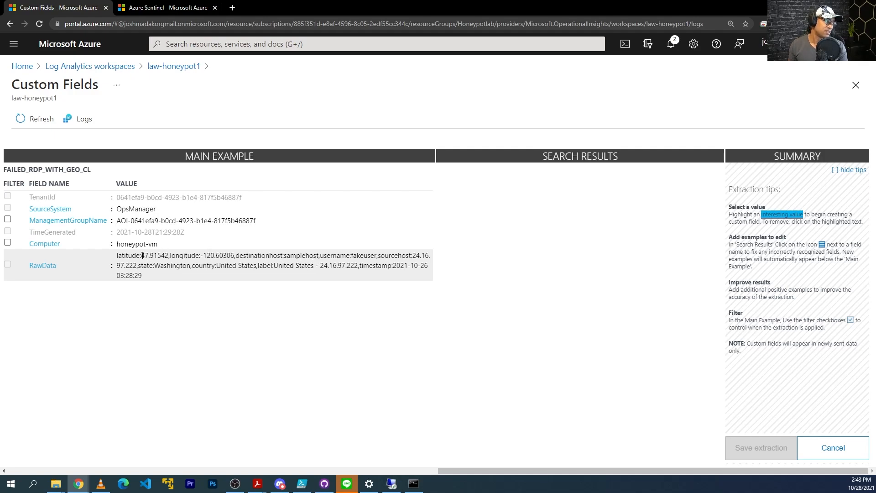
pyautogui.moveTo(146, 257); pyautogui.dragTo(170, 258)
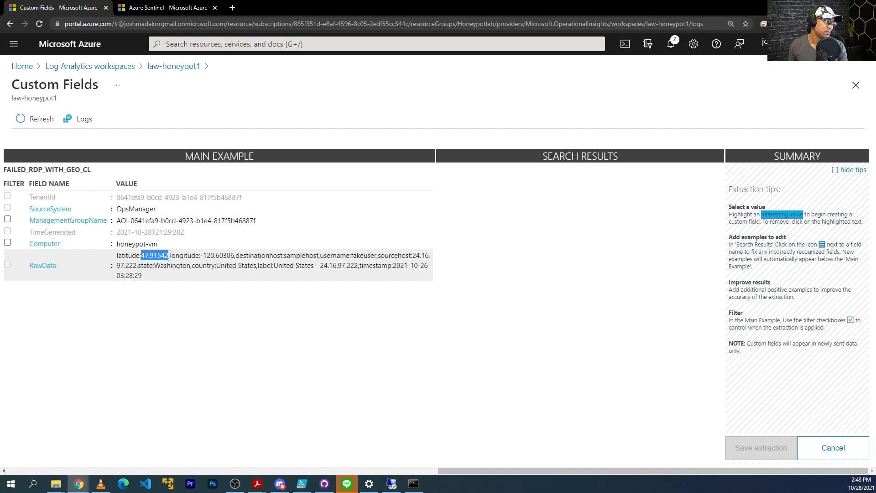
pyautogui.click(181, 296)
pyautogui.write('latitu')
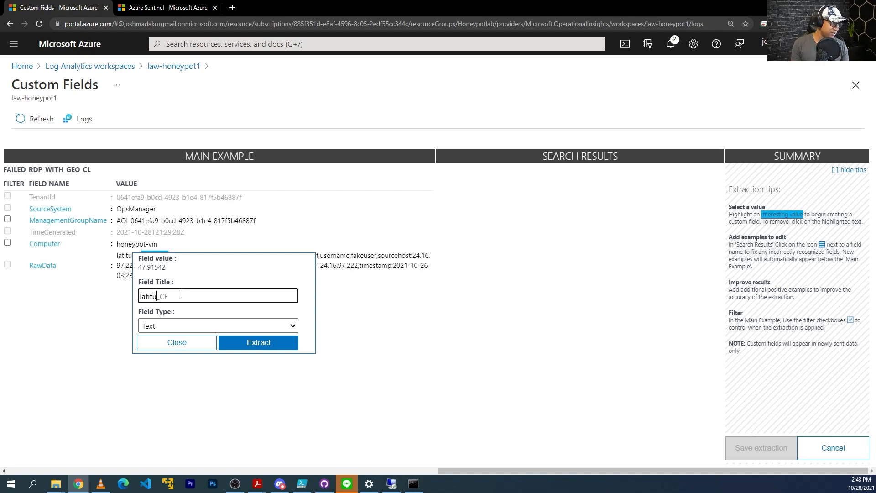
pyautogui.write('ude')
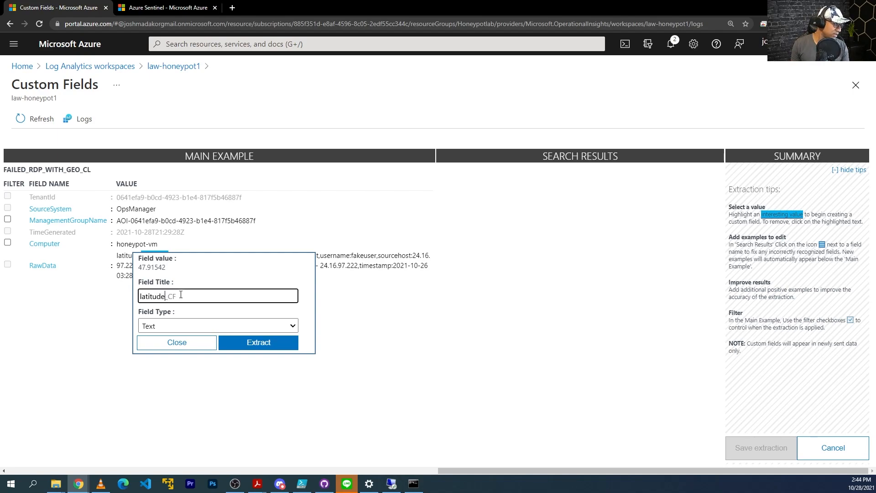
pyautogui.click(186, 326)
pyautogui.click(169, 348)
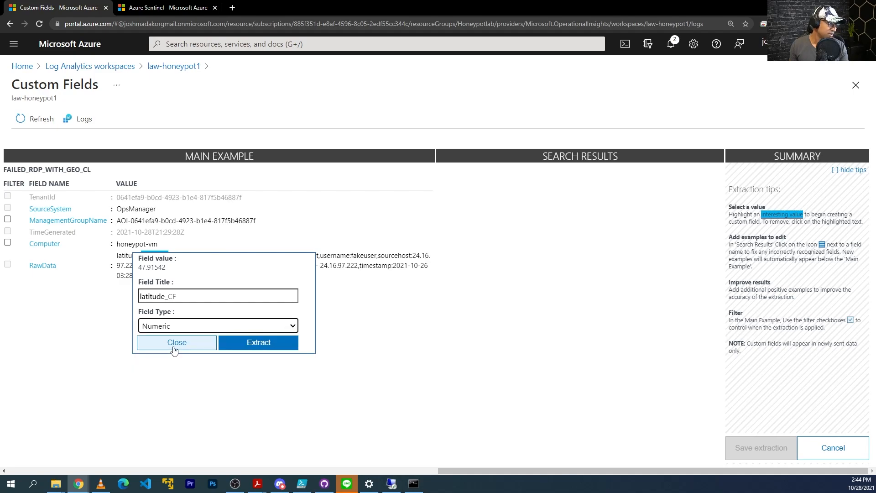
pyautogui.click(266, 346)
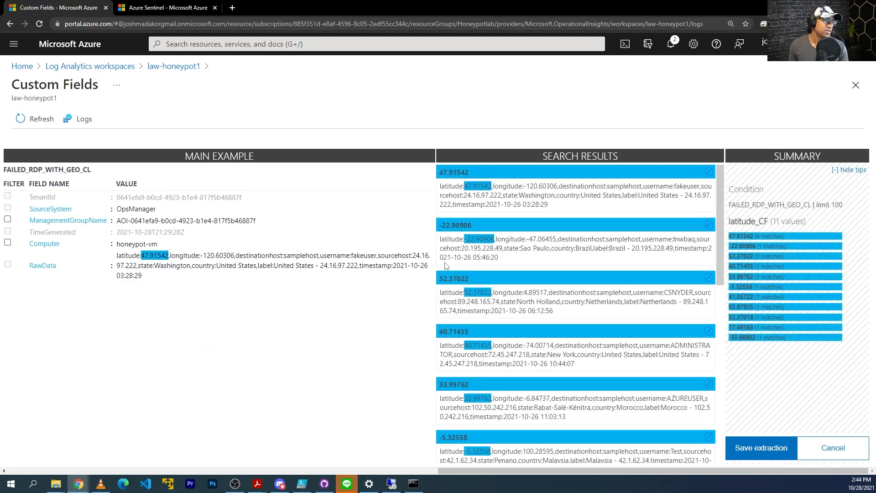
# Review the 11 matched latitude values and save the latitude_CF extraction
pyautogui.scroll(-10, 481, 200)
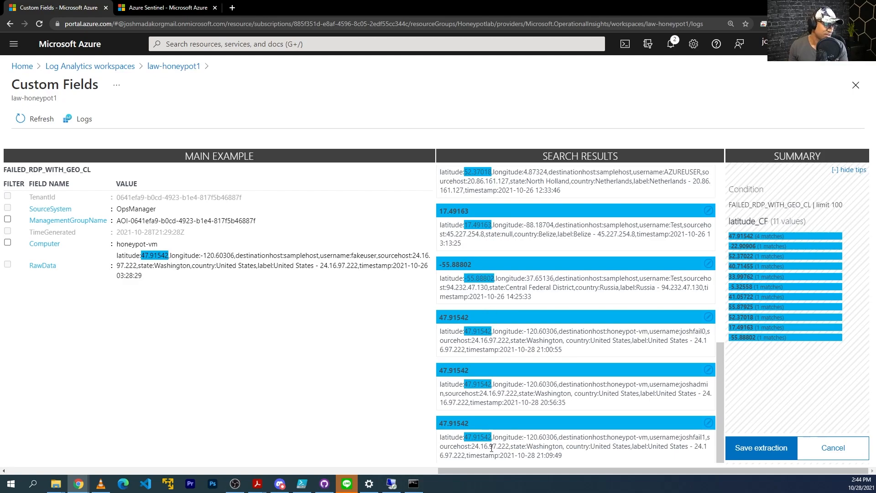
pyautogui.scroll(6, 478, 196)
pyautogui.scroll(1, 479, 193)
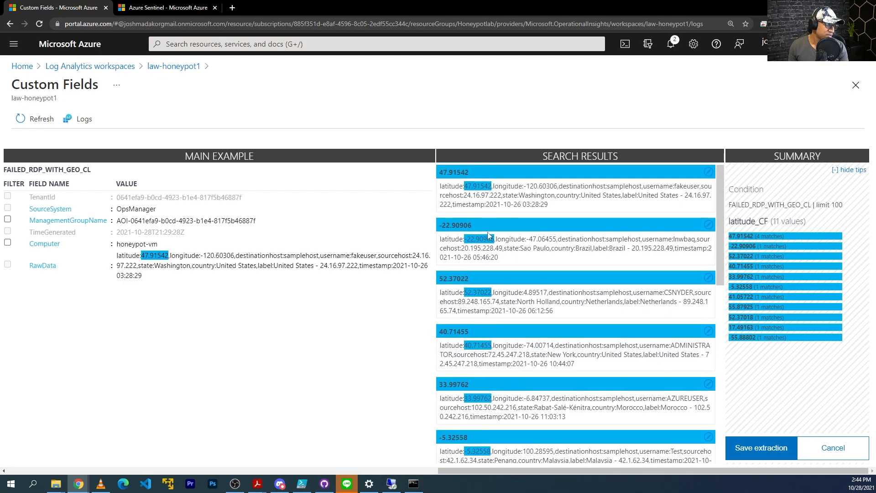
pyautogui.scroll(-3, 489, 242)
pyautogui.scroll(-3, 636, 325)
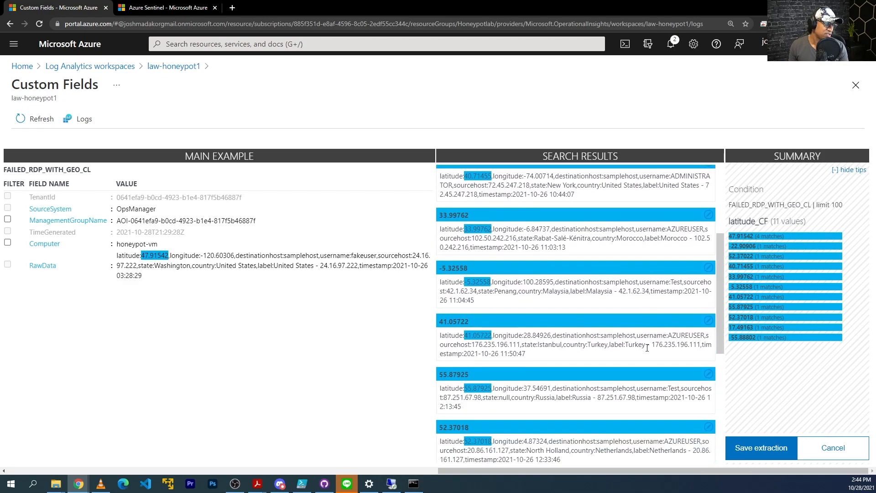
pyautogui.scroll(-2, 615, 404)
pyautogui.scroll(-2, 603, 397)
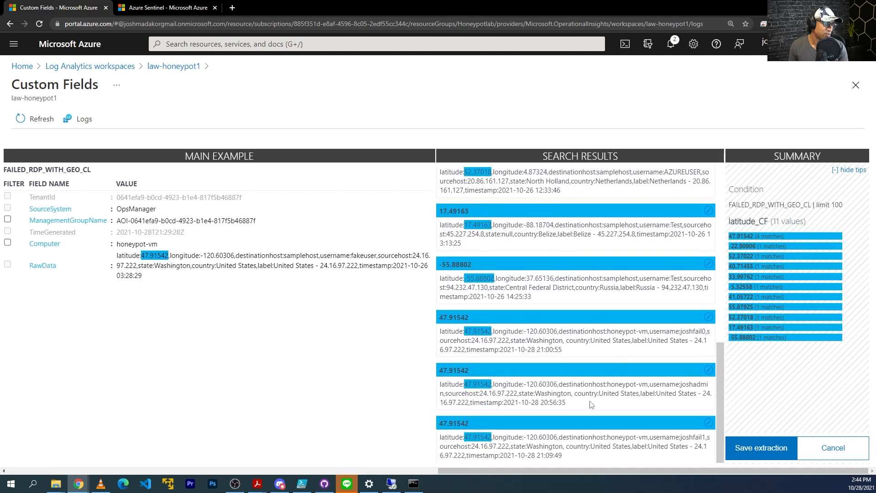
pyautogui.click(772, 447)
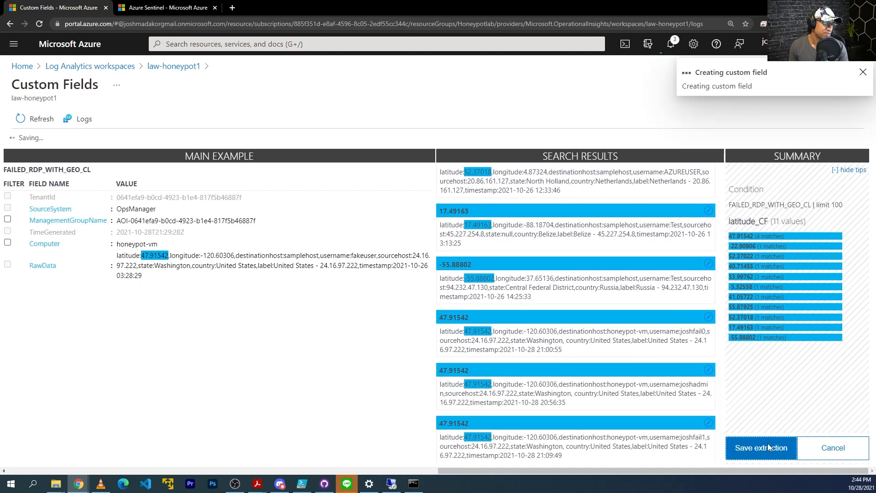
# Highlight longitude -120.60306 in the first entry, title it longitude as Numeric, and extract
pyautogui.click(362, 331)
pyautogui.click(362, 331)
pyautogui.click(391, 348)
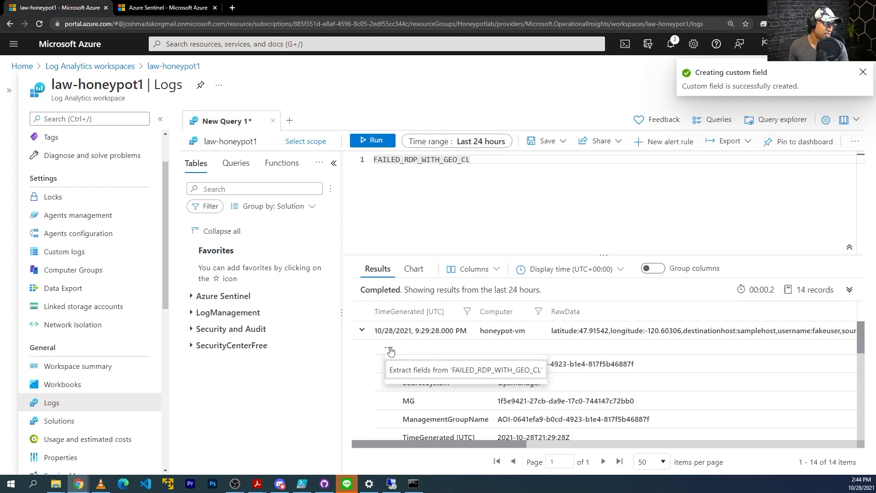
pyautogui.click(409, 372)
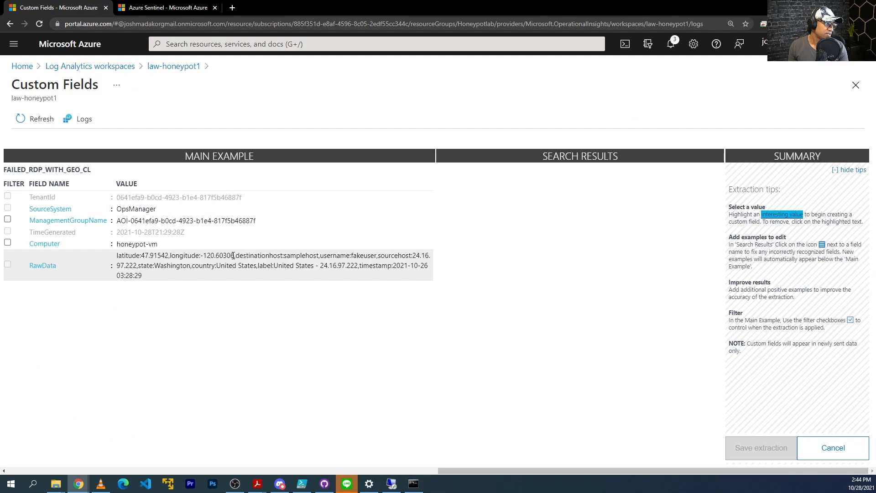
pyautogui.moveTo(231, 255); pyautogui.dragTo(201, 255)
pyautogui.click(254, 293)
pyautogui.write('longitude')
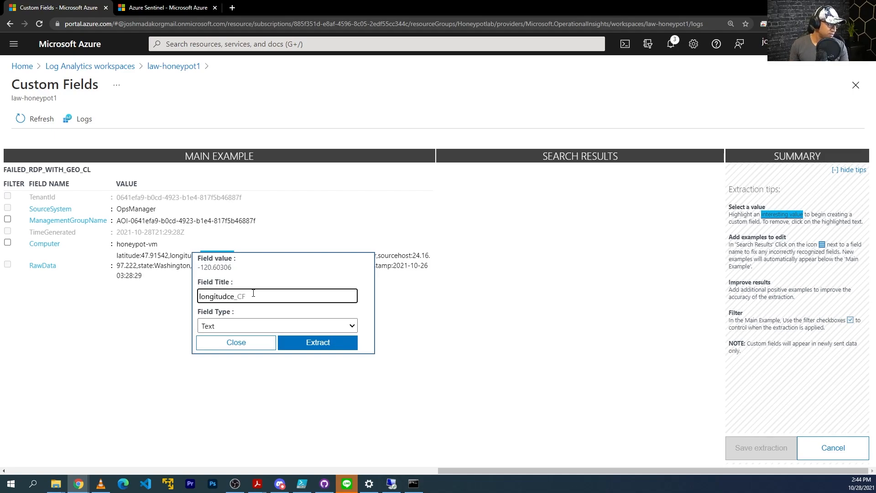
pyautogui.click(258, 326)
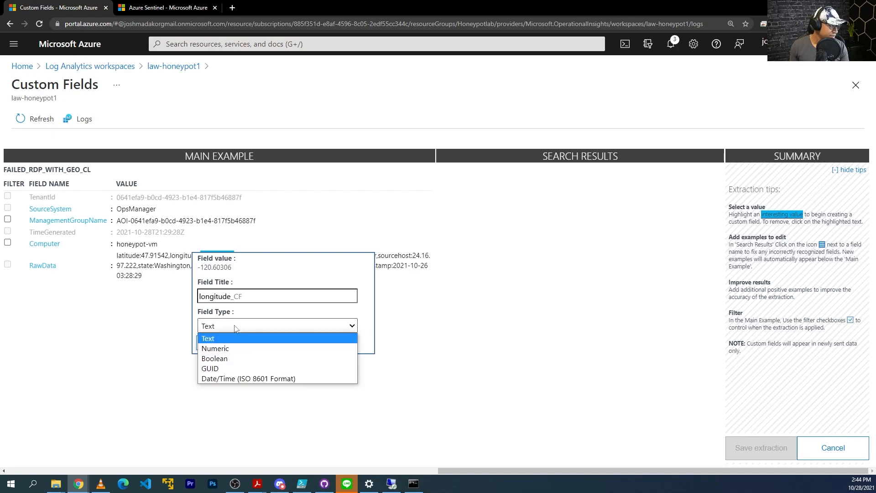
pyautogui.click(270, 350)
pyautogui.click(317, 345)
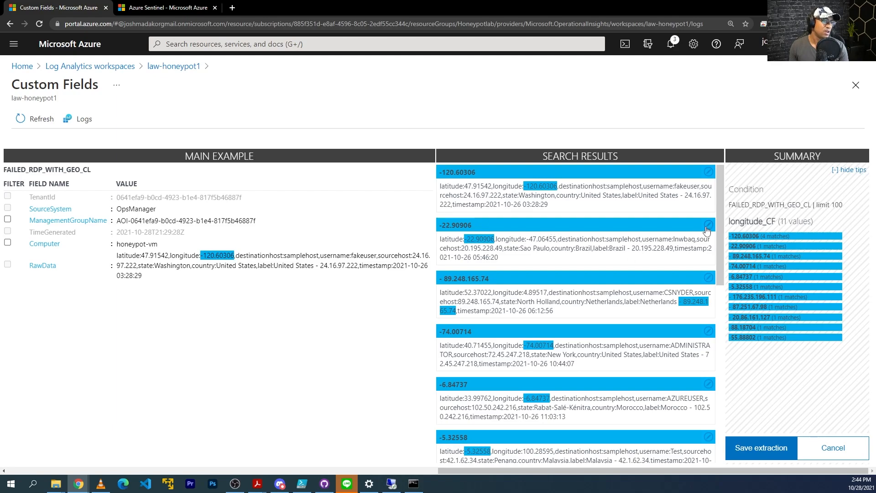
# Correct the wrong matches by highlighting -47.06455 (Brazil) and 4.89517 (Netherlands) as longitude examples
pyautogui.click(709, 224)
pyautogui.click(749, 230)
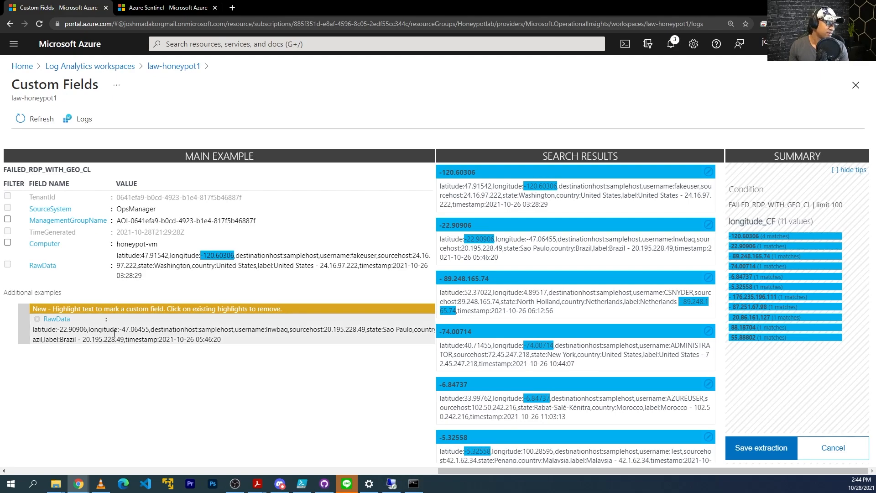
pyautogui.moveTo(148, 329); pyautogui.dragTo(121, 328)
pyautogui.click(241, 420)
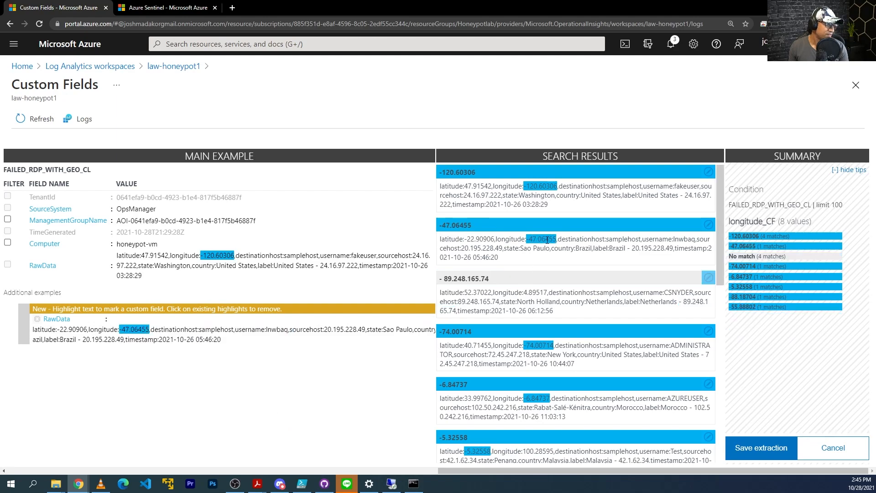
pyautogui.scroll(-1, 458, 279)
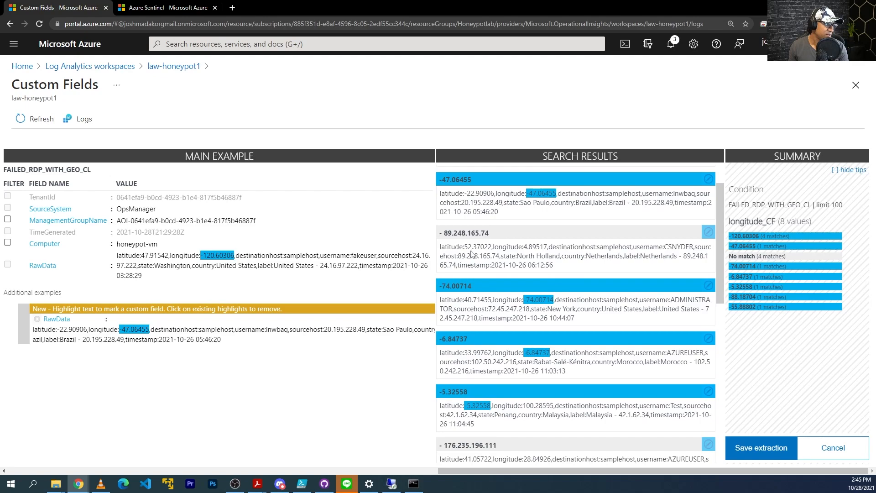
pyautogui.scroll(1, 472, 255)
pyautogui.click(715, 283)
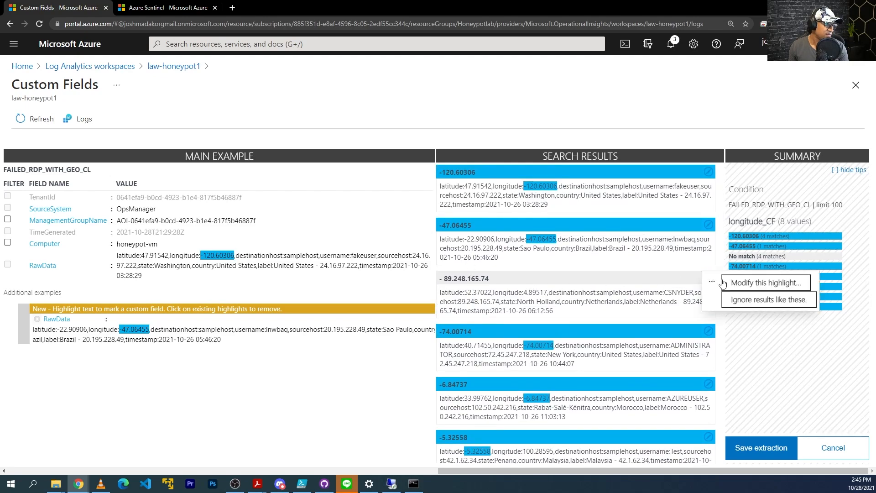
pyautogui.click(766, 282)
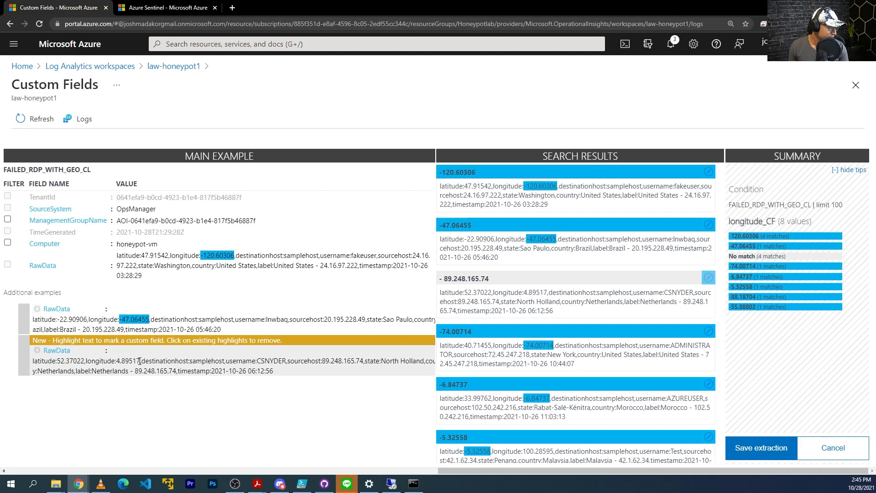
pyautogui.moveTo(138, 361); pyautogui.dragTo(118, 362)
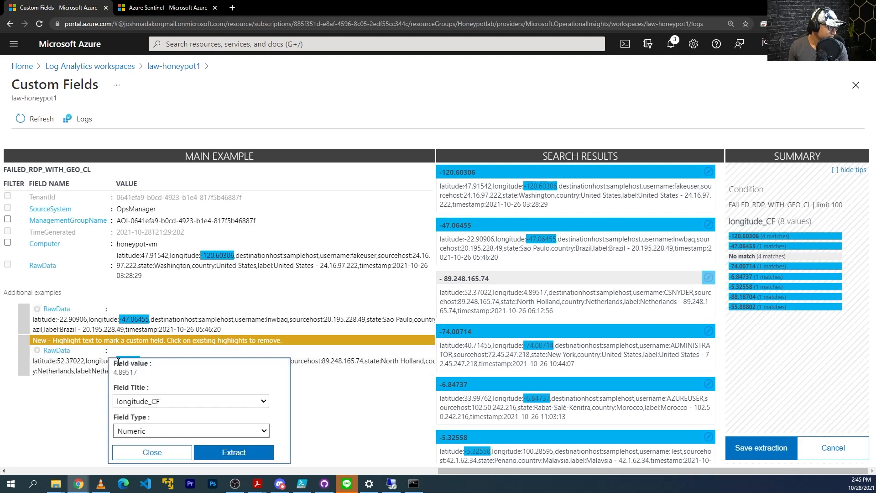
pyautogui.click(249, 453)
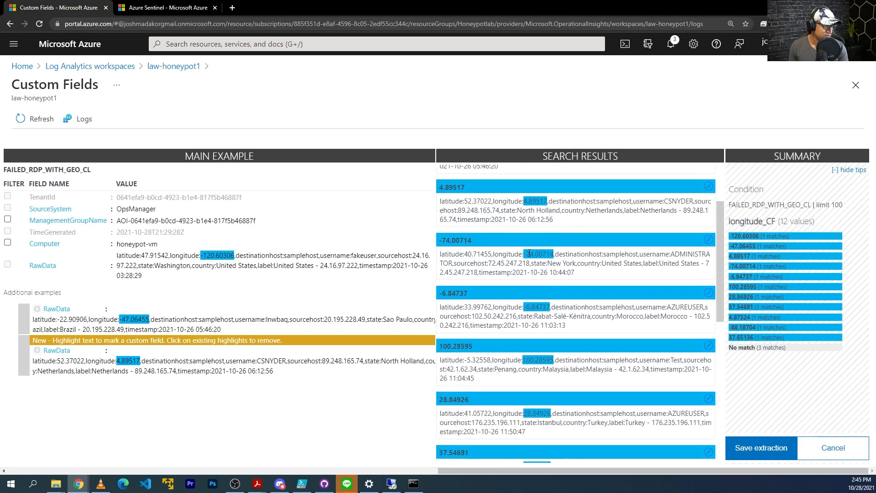
# Add the unmatched Washington record's -120.60306 as another example, re-extract, and save longitude_CF
pyautogui.scroll(-5, 535, 357)
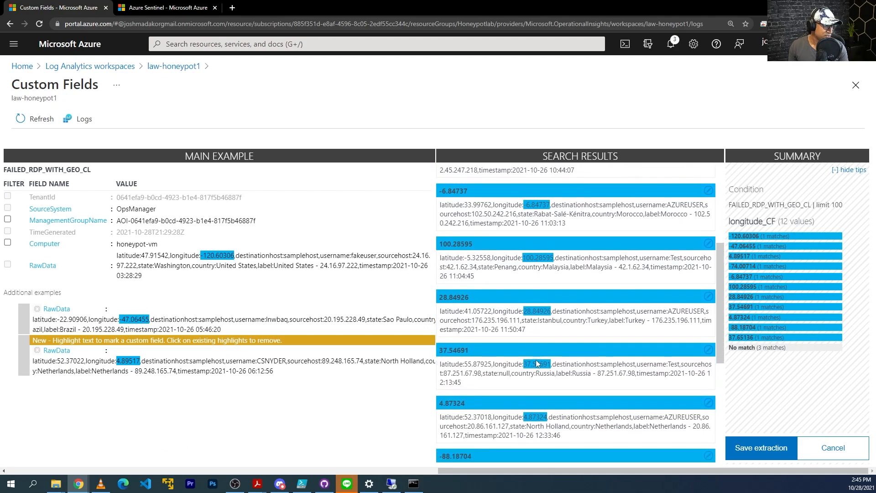
pyautogui.scroll(-1, 535, 338)
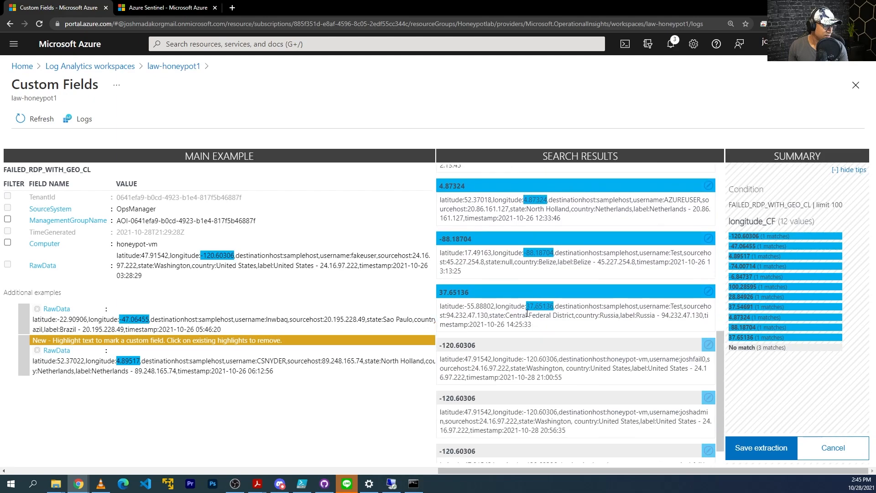
pyautogui.scroll(-1, 530, 318)
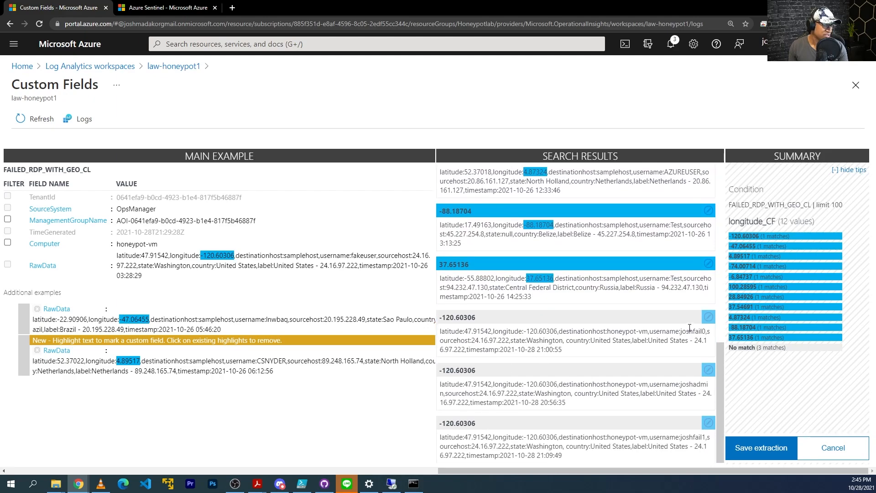
pyautogui.click(709, 317)
pyautogui.click(744, 321)
pyautogui.moveTo(151, 391); pyautogui.dragTo(116, 392)
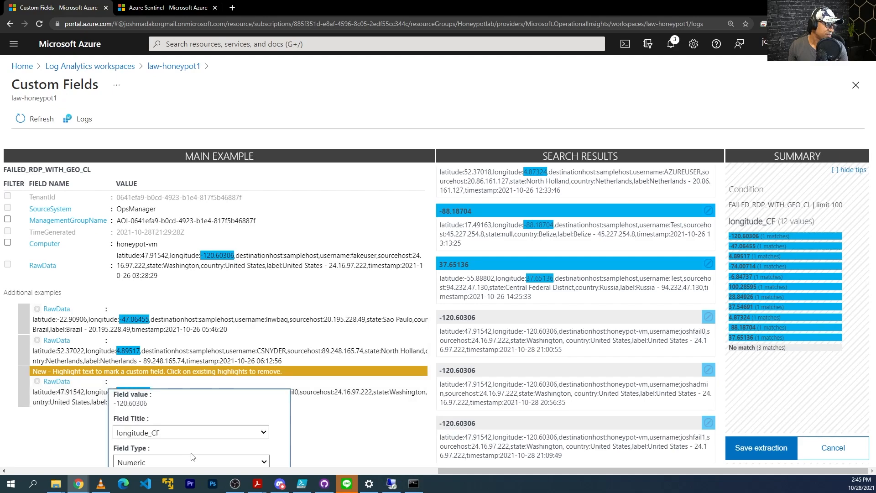
pyautogui.scroll(-1, 248, 459)
pyautogui.click(233, 454)
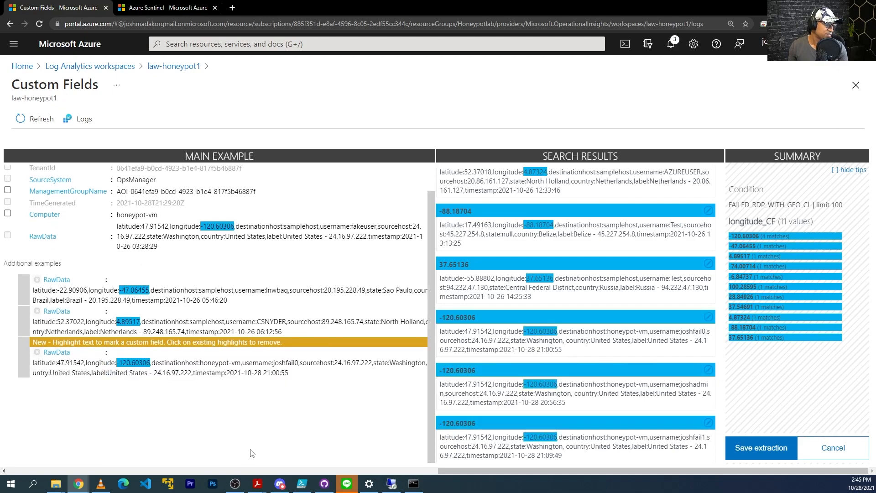
pyautogui.scroll(10, 543, 437)
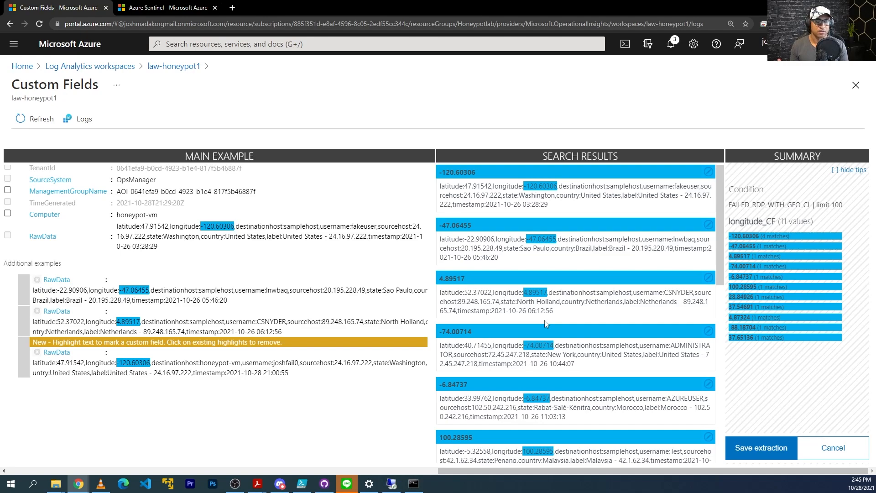
pyautogui.scroll(-5, 558, 333)
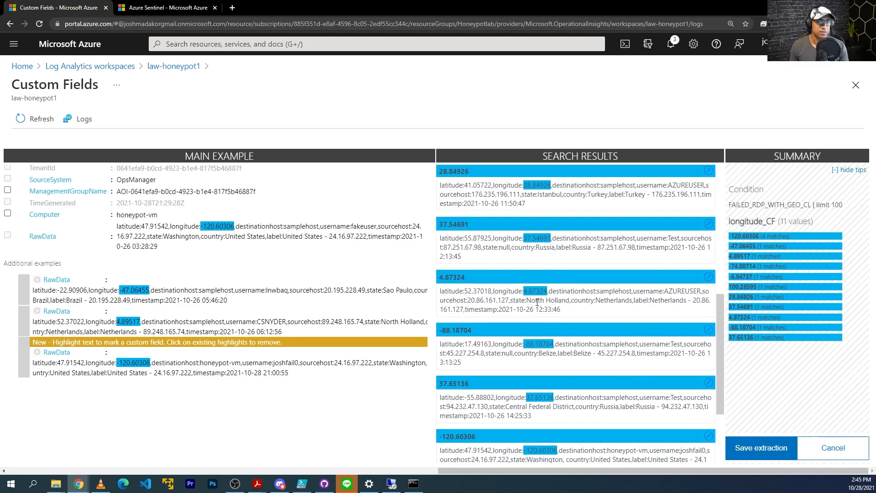
pyautogui.scroll(-3, 548, 333)
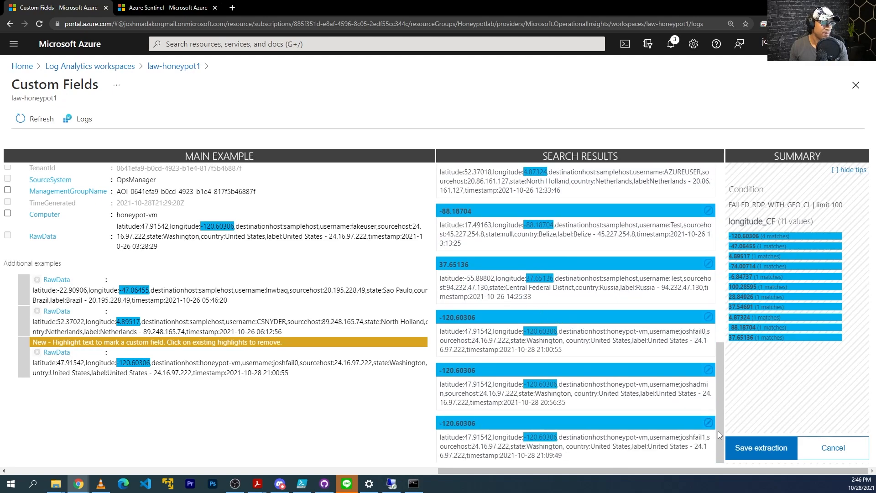
pyautogui.click(770, 456)
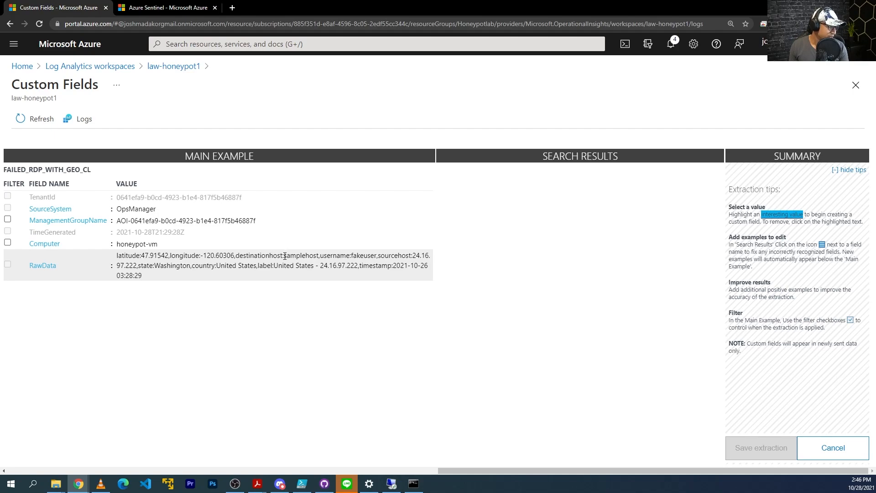
# Highlight 'samplehost' in RawData, title it destinationhost, extract, and save the destinationhost_CF field
pyautogui.moveTo(319, 257); pyautogui.dragTo(287, 258)
pyautogui.click(358, 343)
pyautogui.click(340, 298)
pyautogui.write('destinationhost')
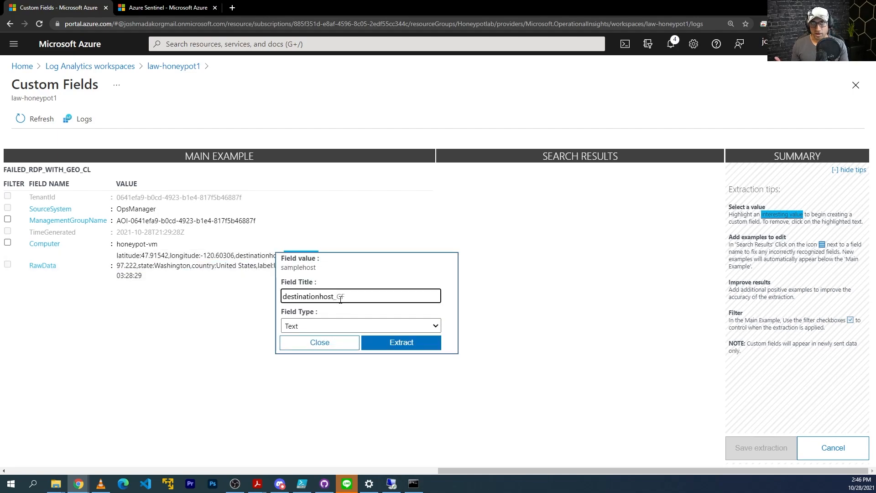
pyautogui.click(399, 347)
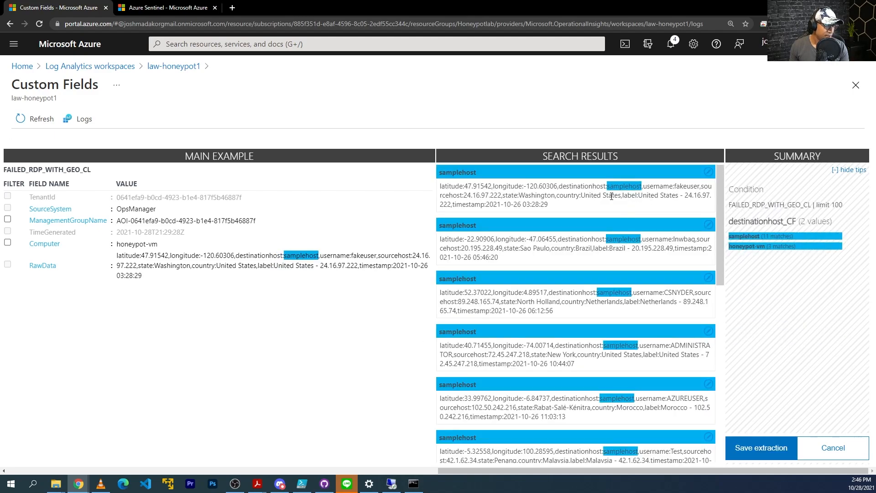
pyautogui.scroll(-6, 619, 282)
pyautogui.scroll(-3, 620, 284)
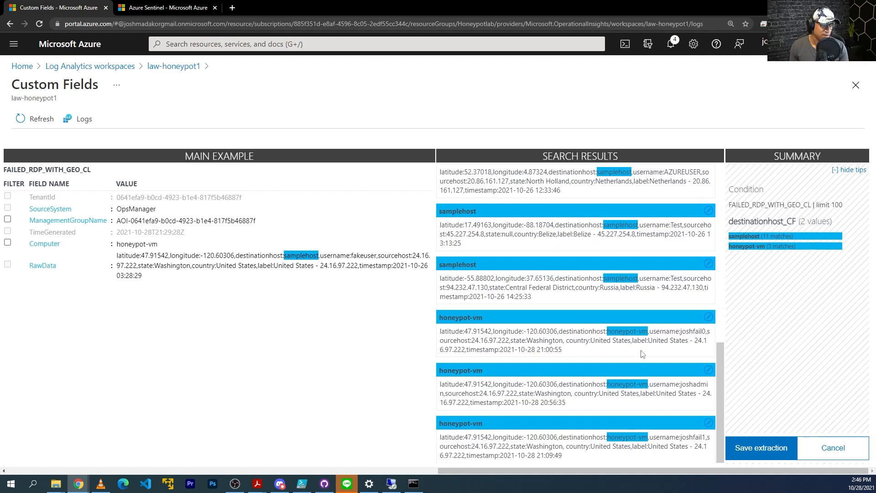
pyautogui.click(768, 448)
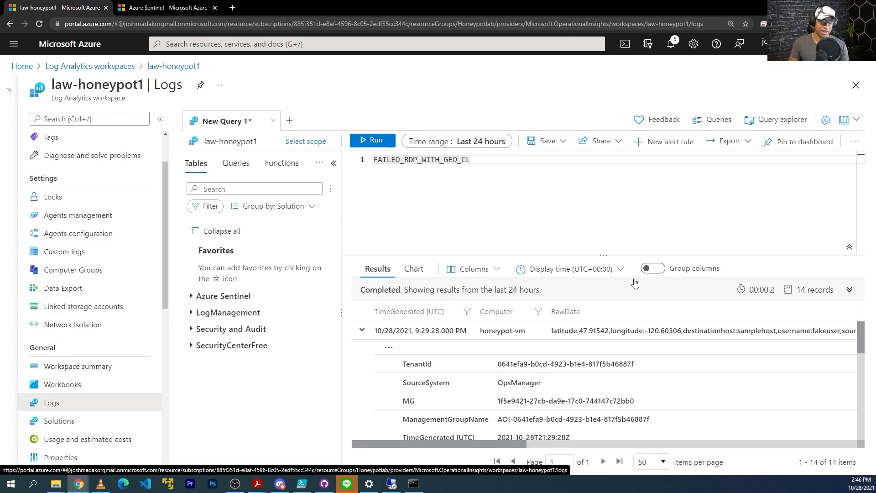
# Highlight the username value in a FAILED_RDP_WITH_GEO_CL record's RawData and extract it as 'username'
pyautogui.click(389, 348)
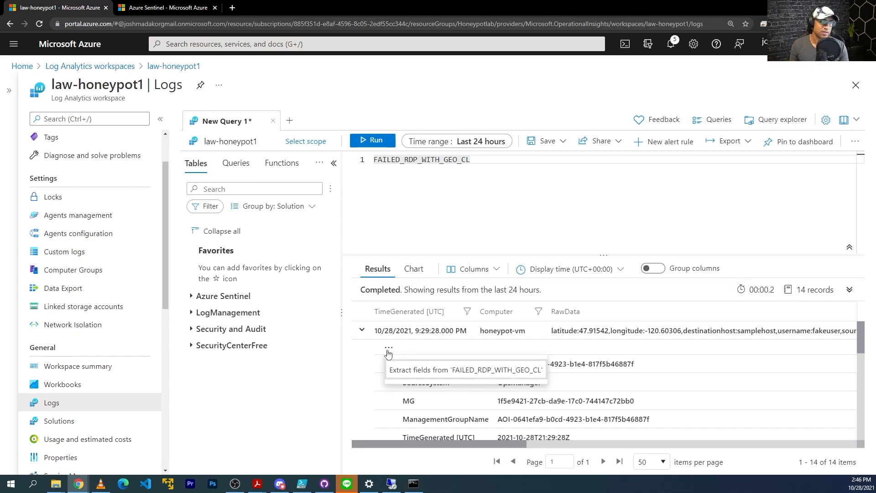
pyautogui.click(401, 367)
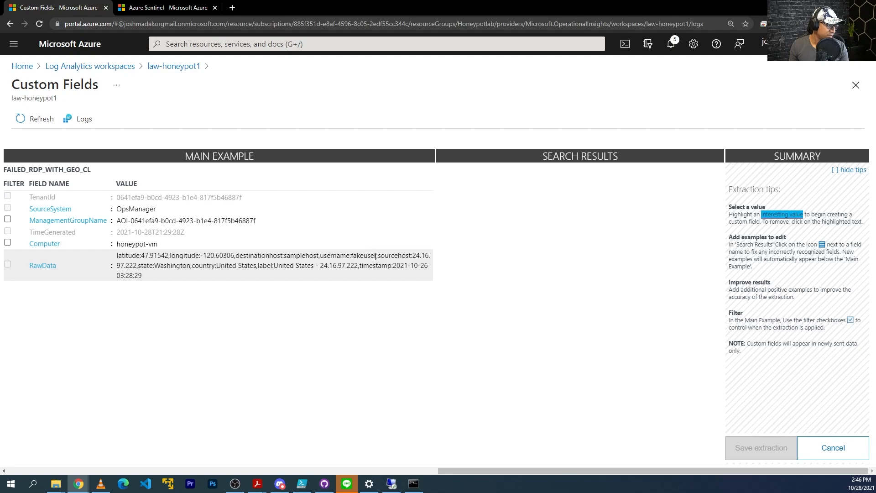
pyautogui.moveTo(371, 255); pyautogui.dragTo(352, 257)
pyautogui.click(420, 339)
pyautogui.click(392, 296)
pyautogui.write('username')
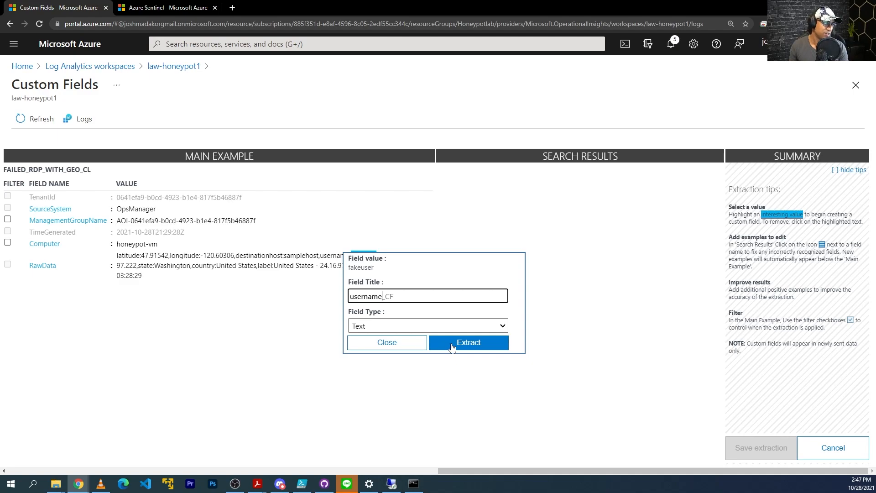
pyautogui.click(469, 343)
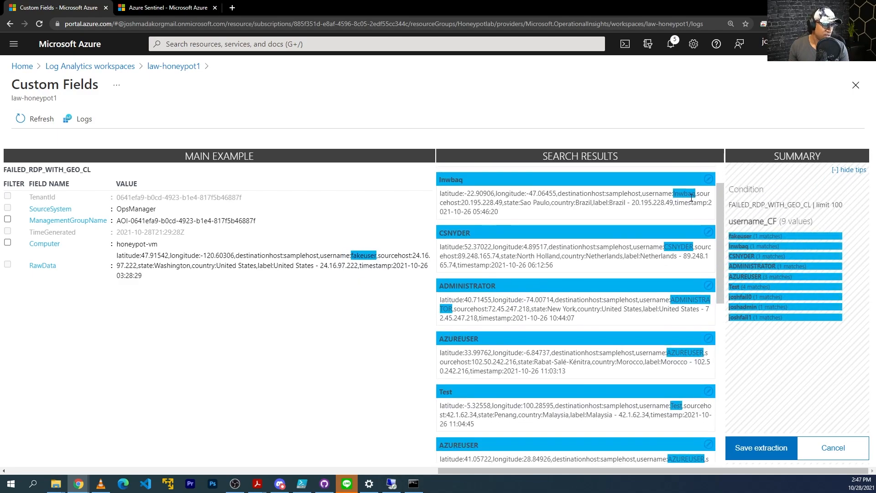
# Review the extraction results and save the username_CF custom field
pyautogui.scroll(-1, 697, 191)
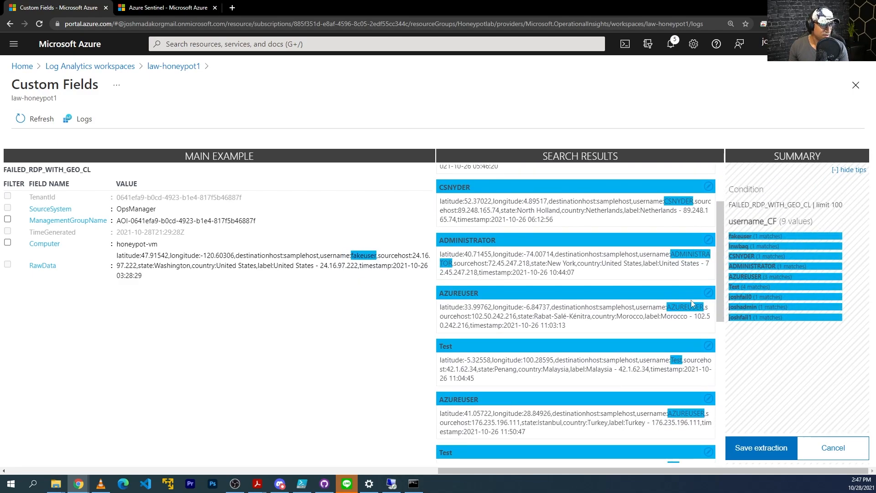
pyautogui.scroll(-2, 703, 307)
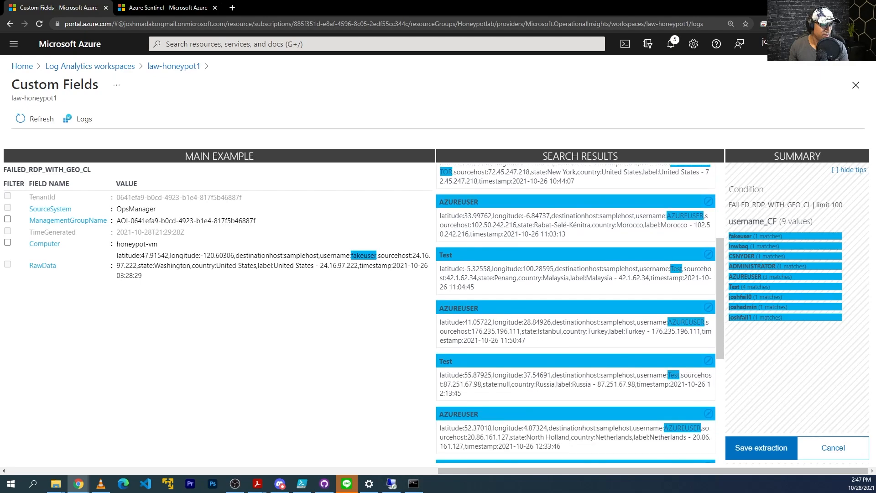
pyautogui.scroll(-5, 683, 320)
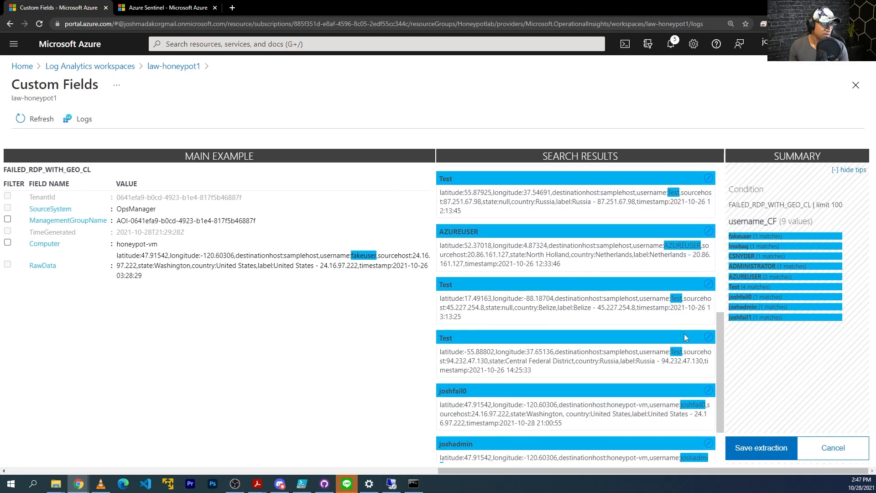
pyautogui.scroll(-1, 686, 335)
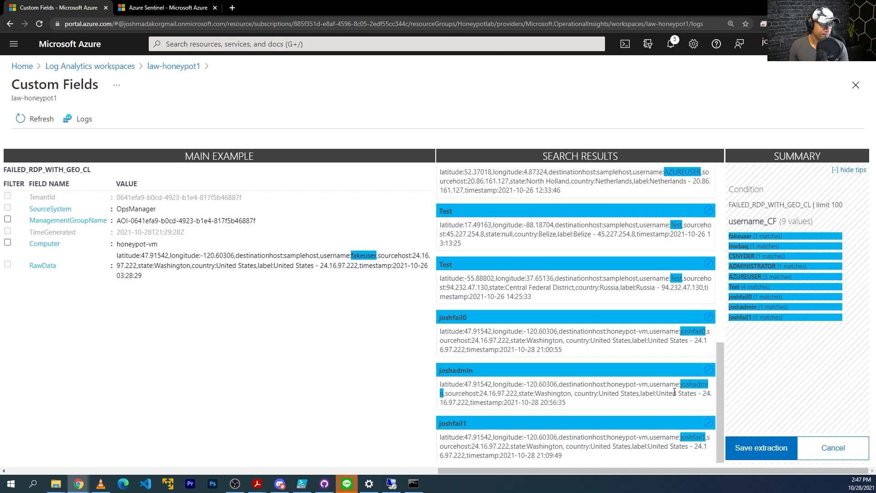
pyautogui.click(756, 450)
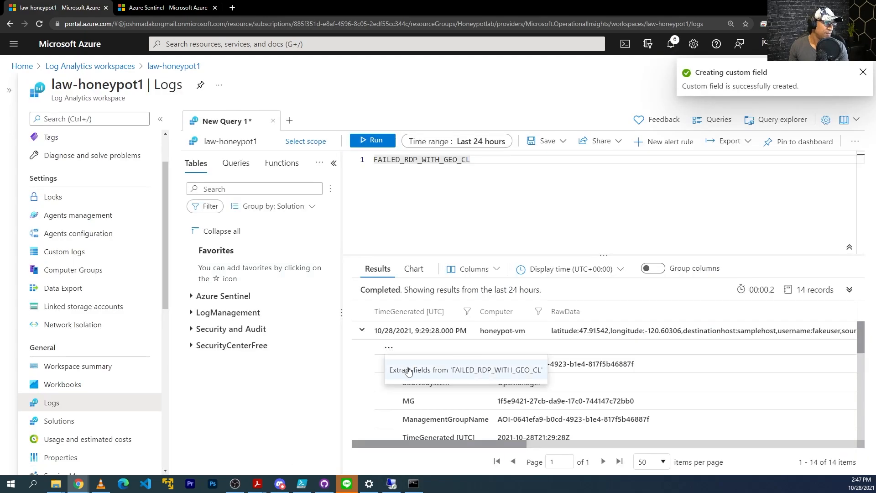
# Extract the attacker IP from RawData as 'sourcehost' and save the sourcehost_CF field
pyautogui.click(408, 370)
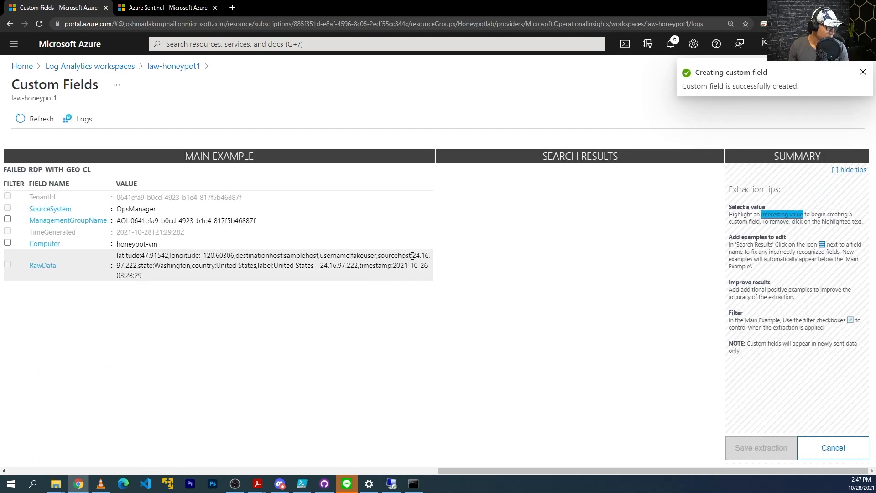
pyautogui.moveTo(421, 257); pyautogui.dragTo(138, 267)
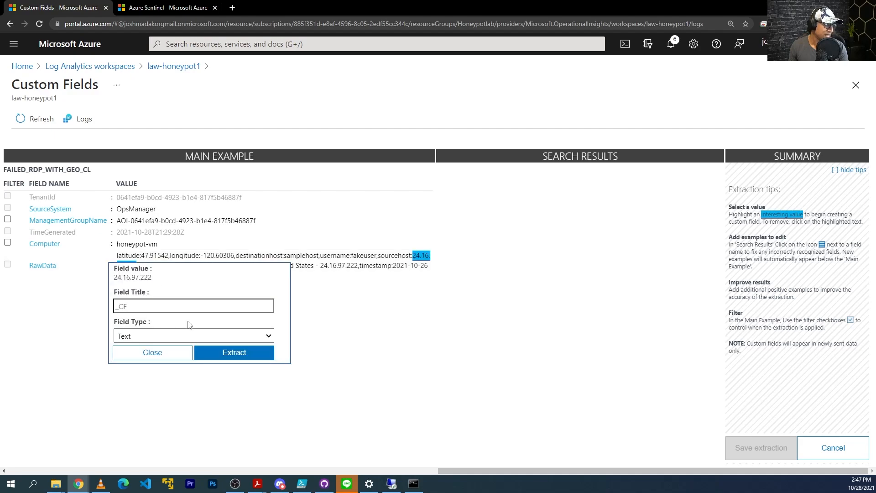
pyautogui.click(191, 309)
pyautogui.write('sourc')
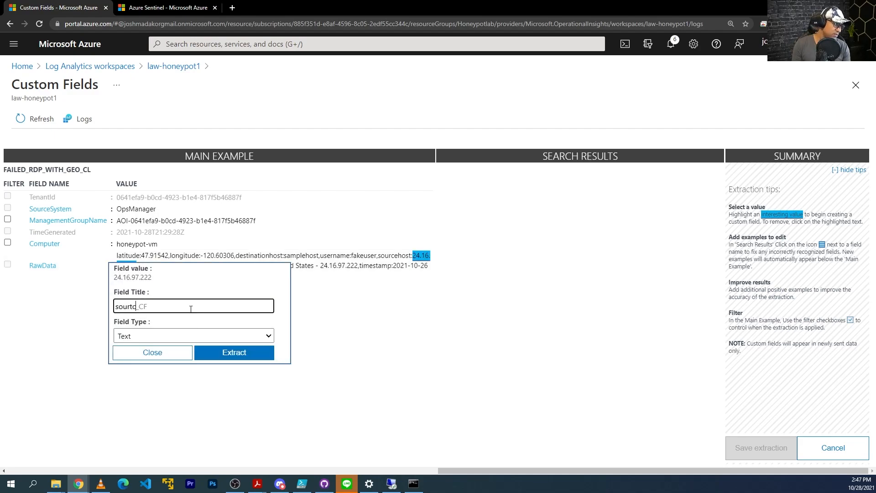
pyautogui.write('ehost')
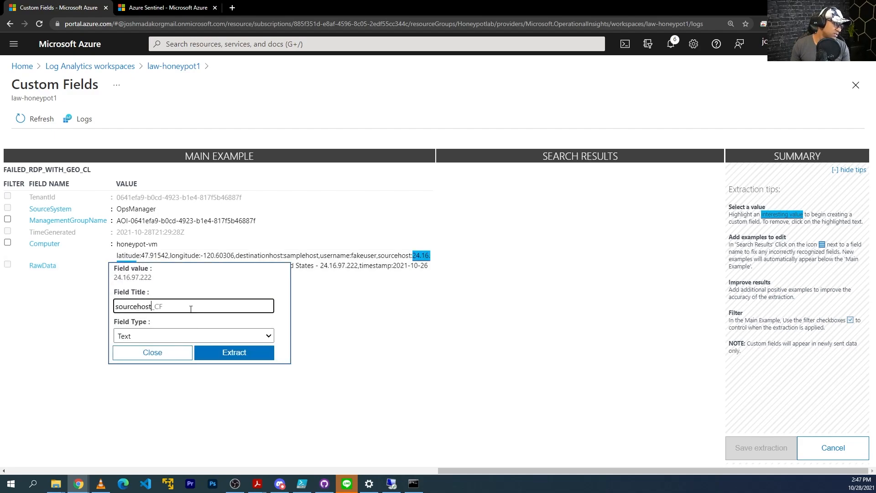
pyautogui.click(233, 353)
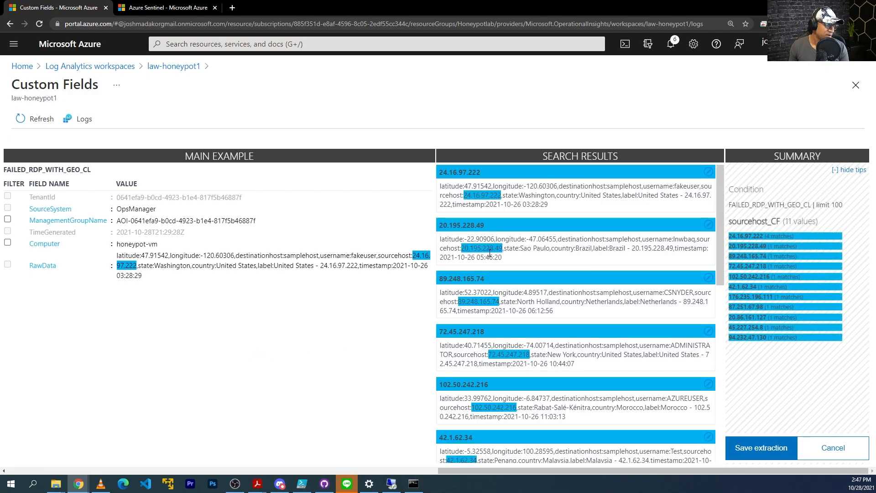
pyautogui.scroll(-3, 487, 294)
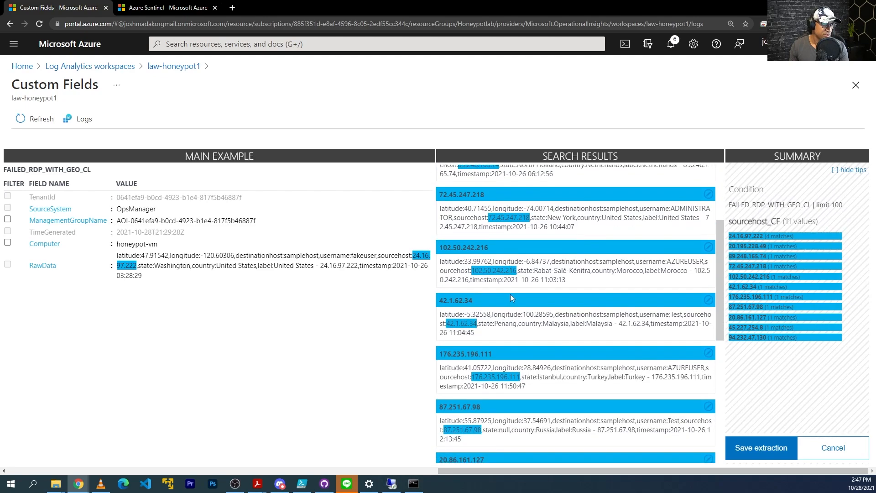
pyautogui.scroll(-4, 493, 324)
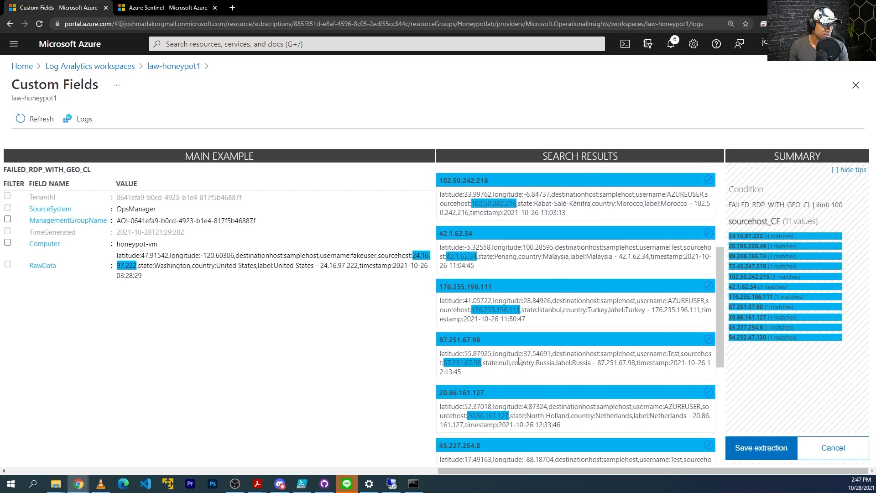
pyautogui.scroll(-2, 504, 328)
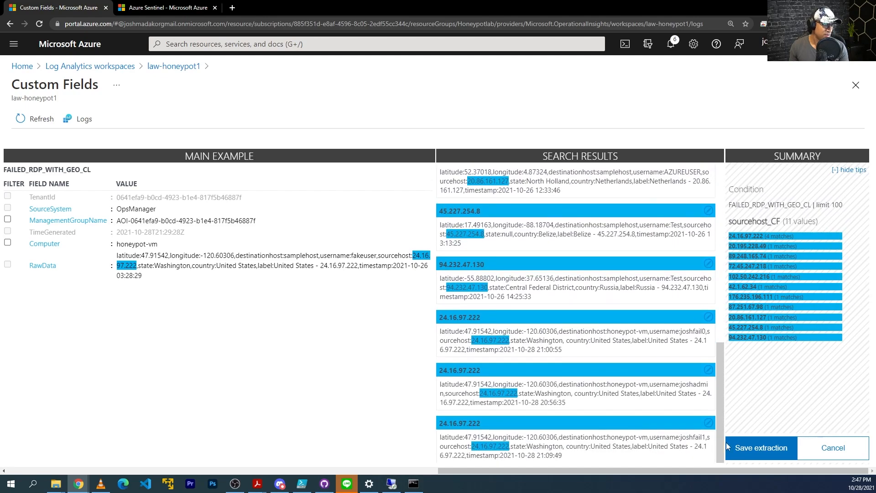
pyautogui.click(761, 448)
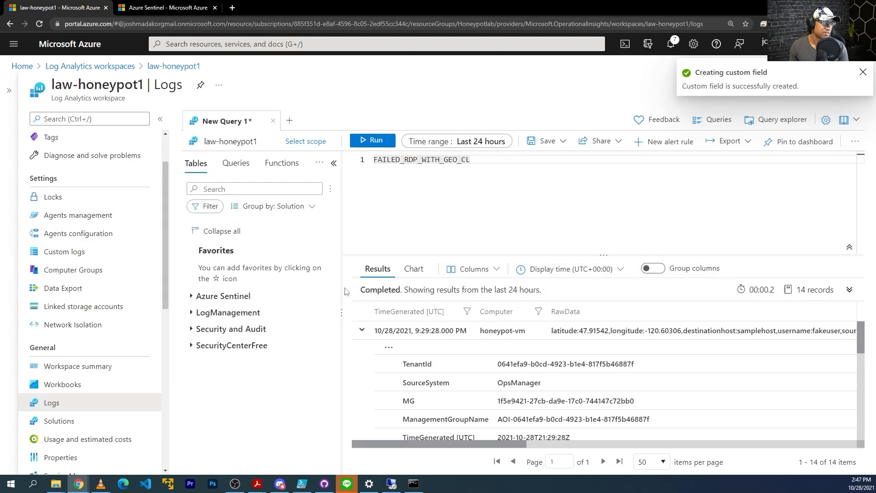
# Highlight Washington in a record's RawData and extract it as a field titled 'state'
pyautogui.click(391, 352)
pyautogui.click(438, 363)
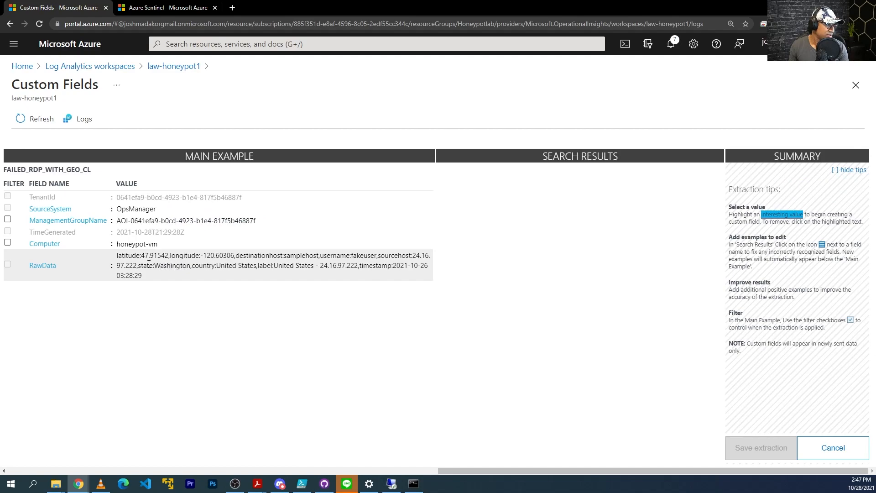
pyautogui.moveTo(160, 269); pyautogui.dragTo(190, 270)
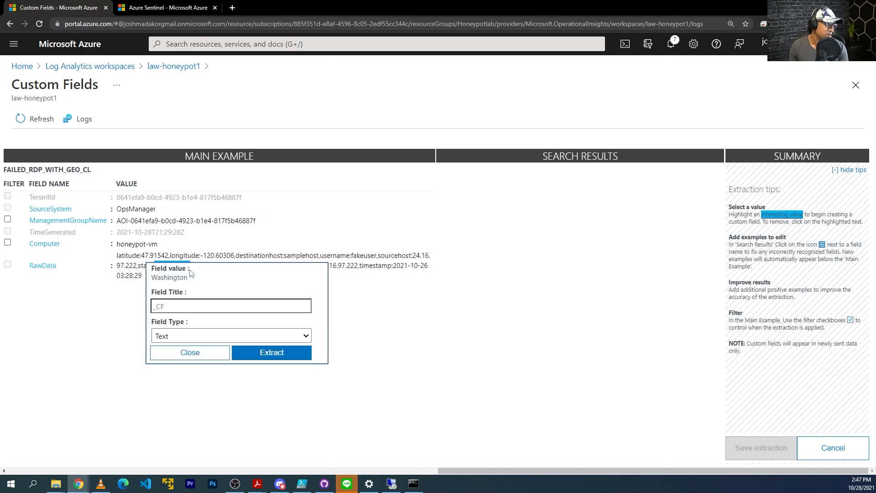
pyautogui.click(206, 306)
pyautogui.write('state')
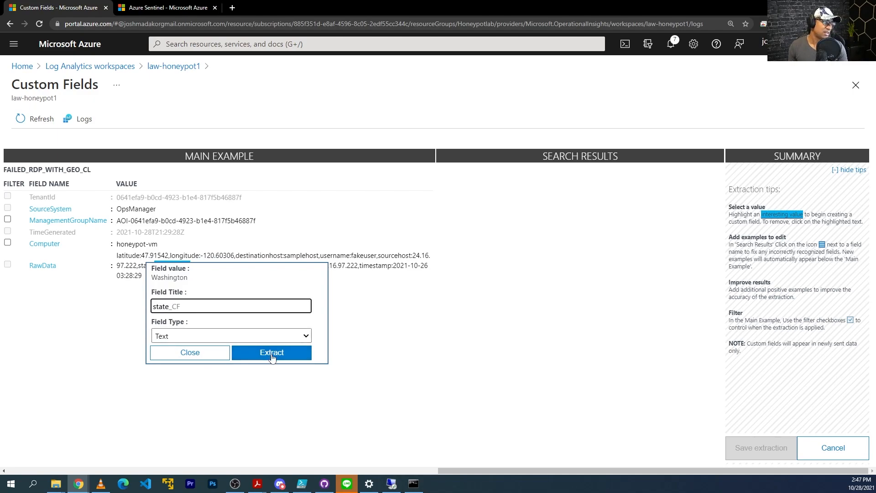
pyautogui.click(273, 353)
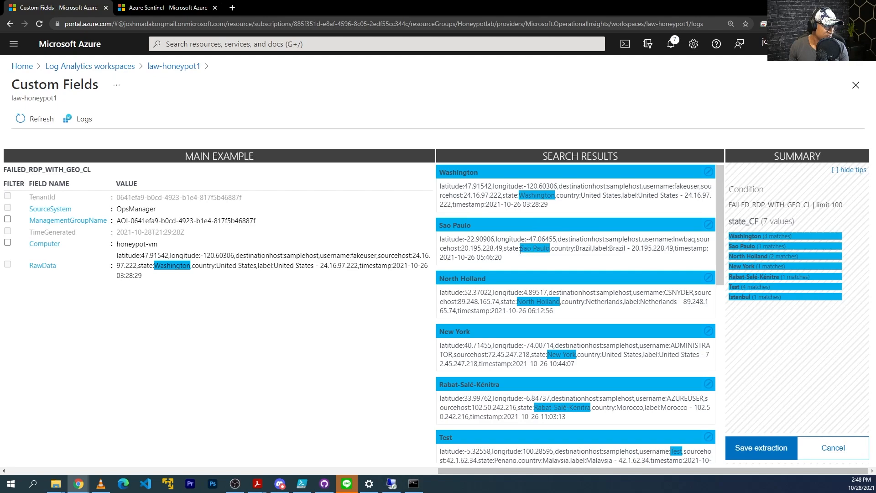
# Correct the misread Test result by marking Penang as its state value
pyautogui.scroll(-2, 539, 299)
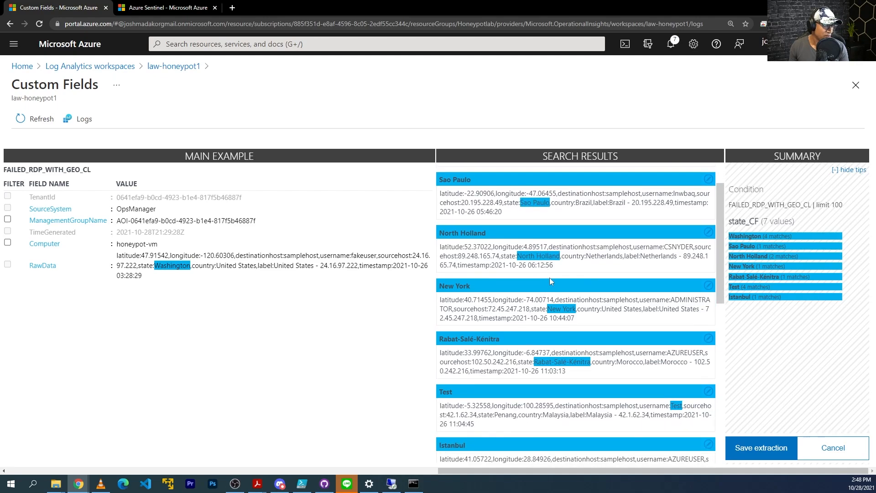
pyautogui.scroll(-1, 565, 265)
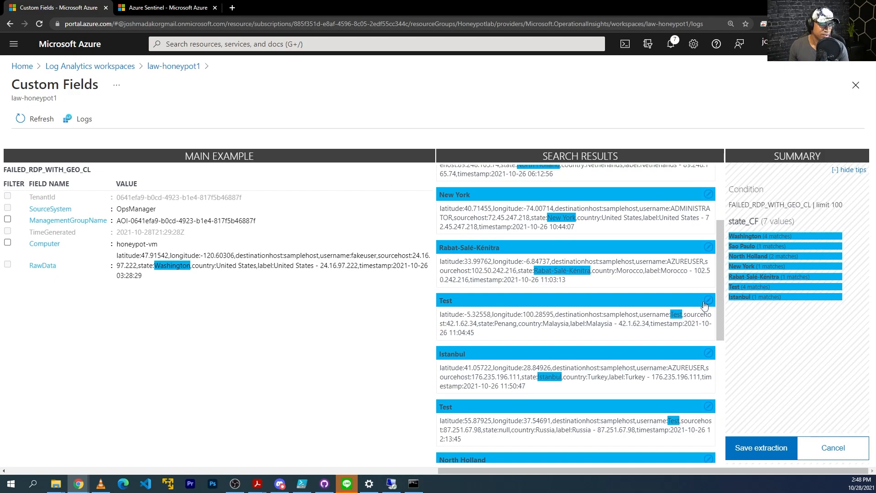
pyautogui.click(705, 303)
pyautogui.click(769, 308)
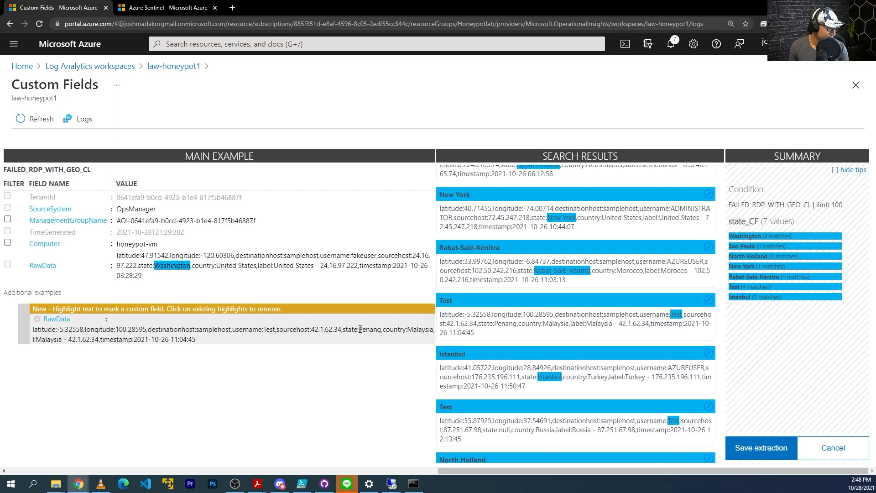
pyautogui.moveTo(365, 329); pyautogui.dragTo(381, 330)
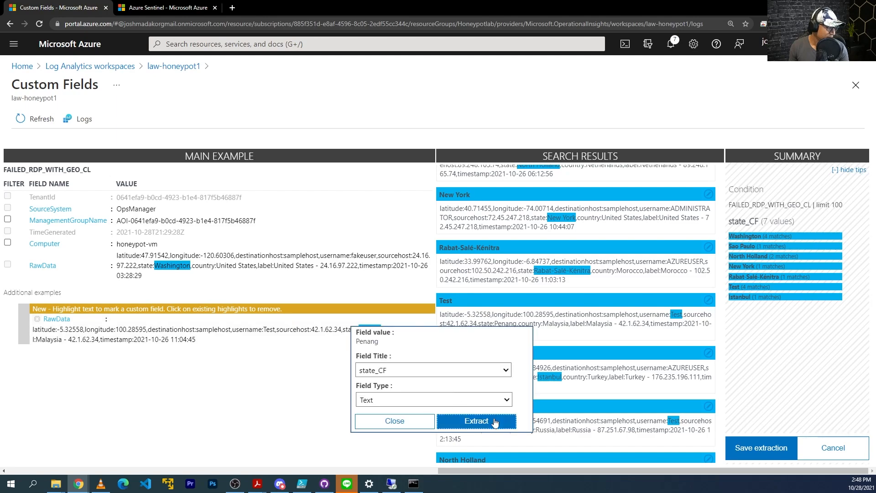
pyautogui.click(492, 418)
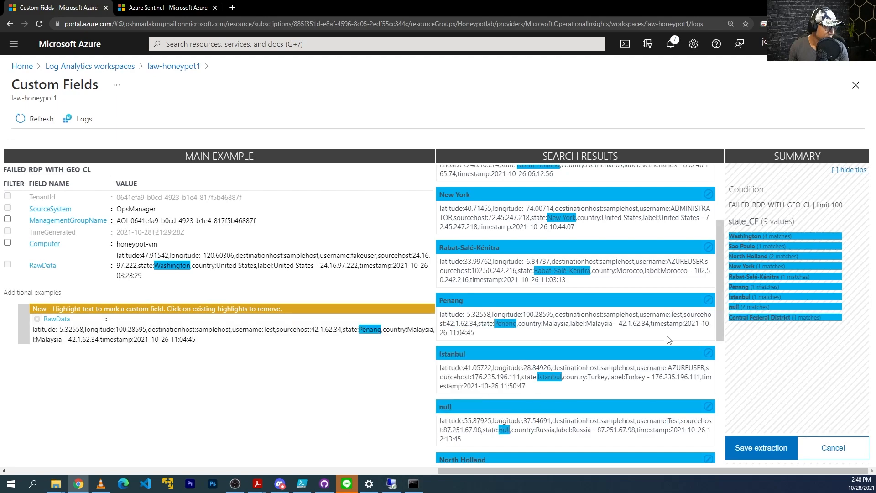
# Review the results and save the state_CF custom field
pyautogui.scroll(-3, 570, 374)
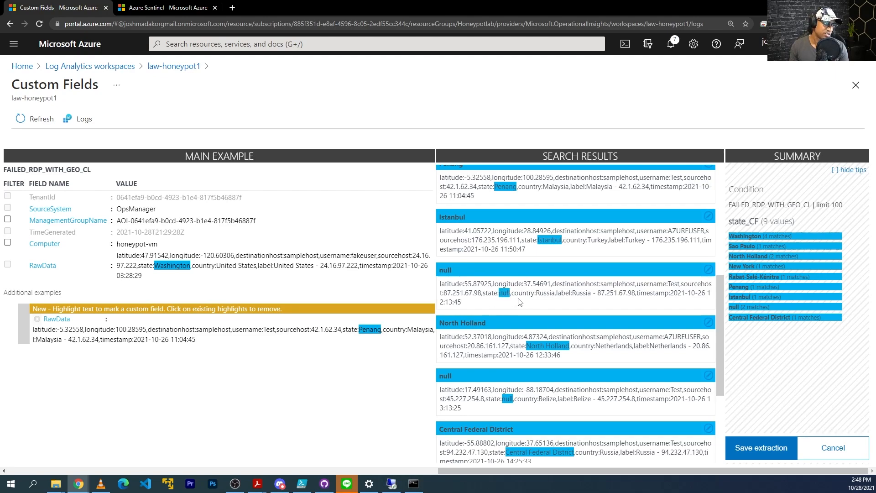
pyautogui.scroll(-2, 560, 384)
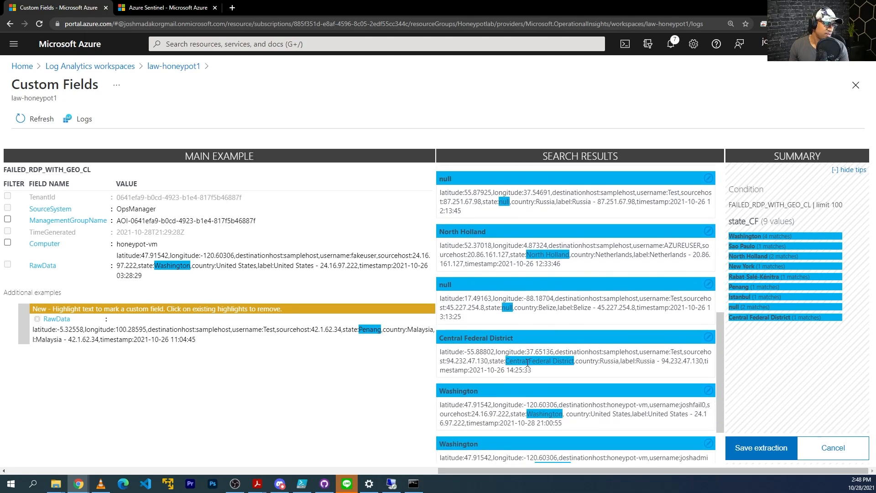
pyautogui.scroll(-2, 554, 366)
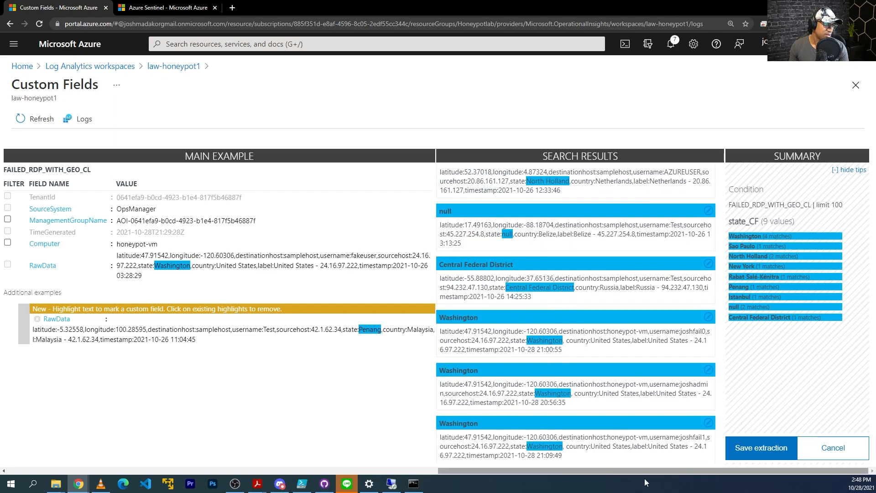
pyautogui.click(762, 449)
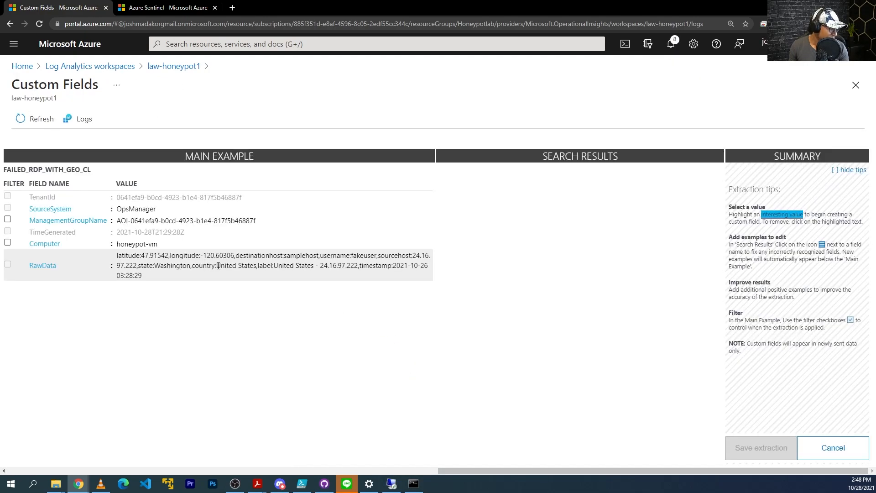
# Highlight United States in RawData and extract it as a field titled 'country'
pyautogui.moveTo(219, 265); pyautogui.dragTo(257, 266)
pyautogui.click(319, 307)
pyautogui.write('country')
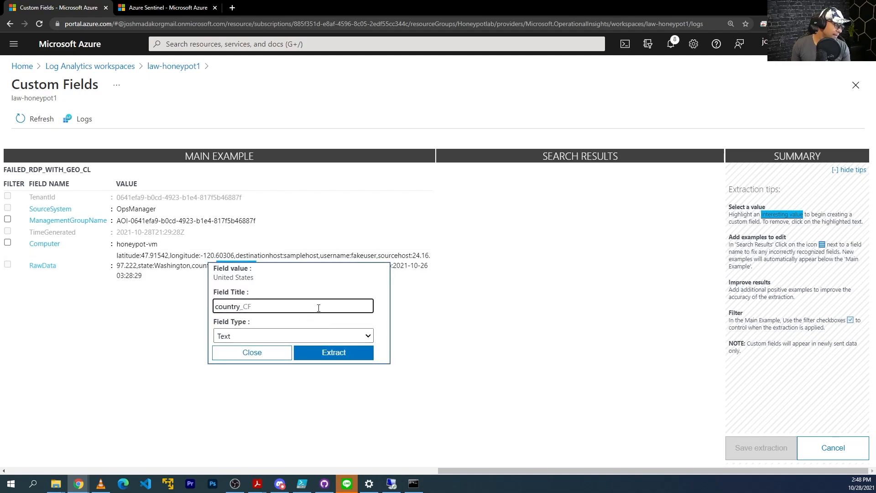
pyautogui.click(323, 353)
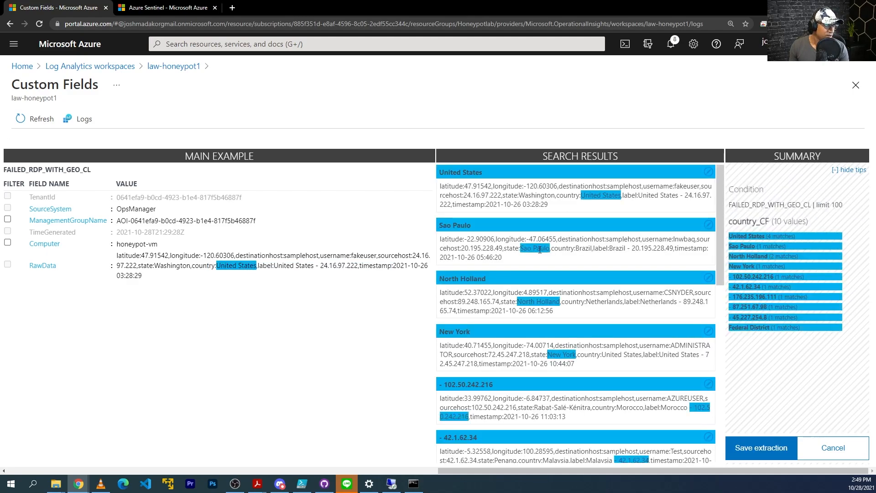
# Fix the Sao Paulo result by marking Brazil as its country value
pyautogui.click(708, 224)
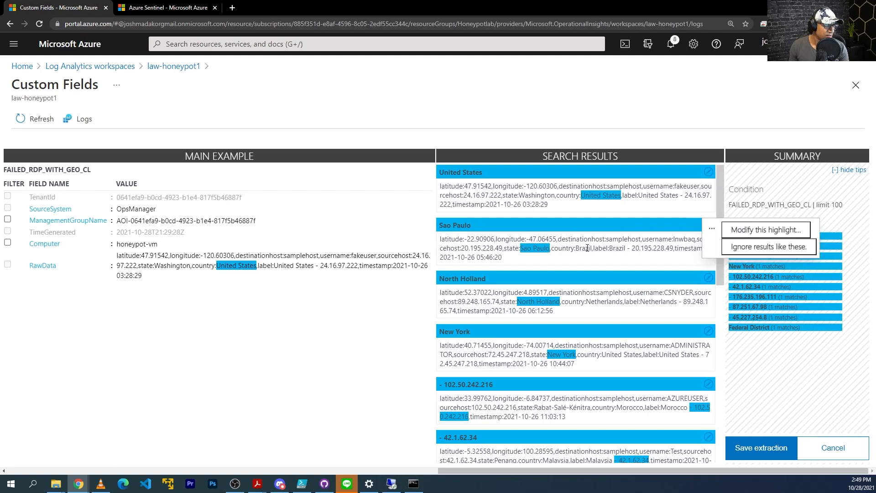
pyautogui.click(737, 169)
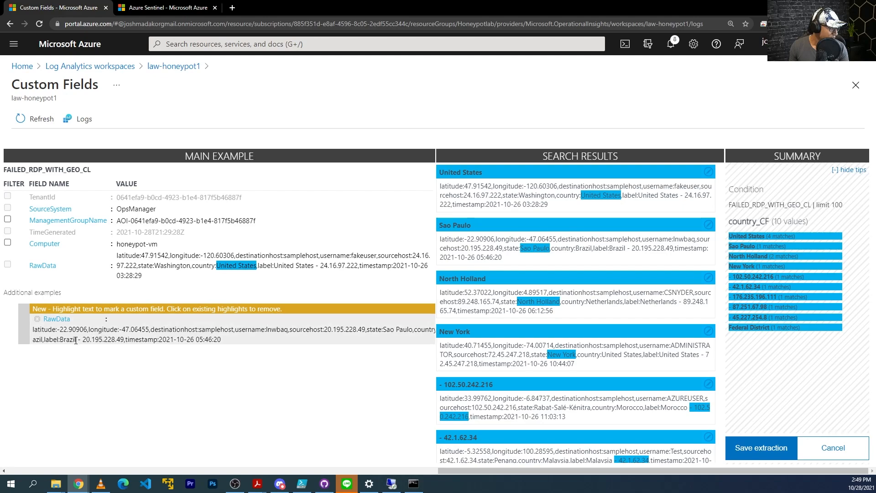
pyautogui.hotkey('ctrl', '-')
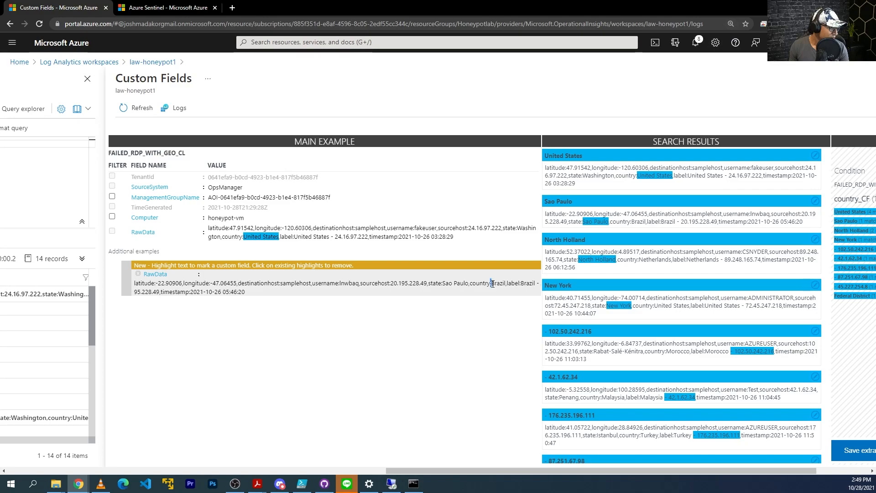
pyautogui.moveTo(497, 284); pyautogui.dragTo(498, 284)
pyautogui.moveTo(492, 284); pyautogui.dragTo(506, 284)
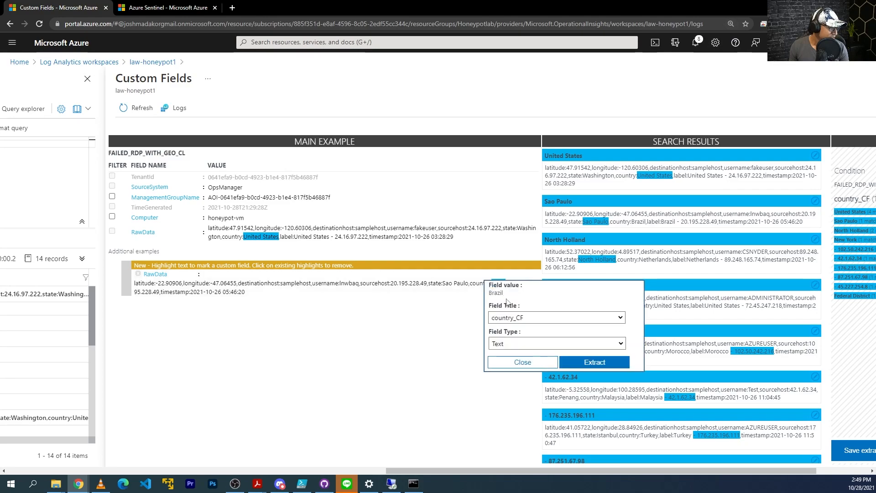
pyautogui.click(593, 362)
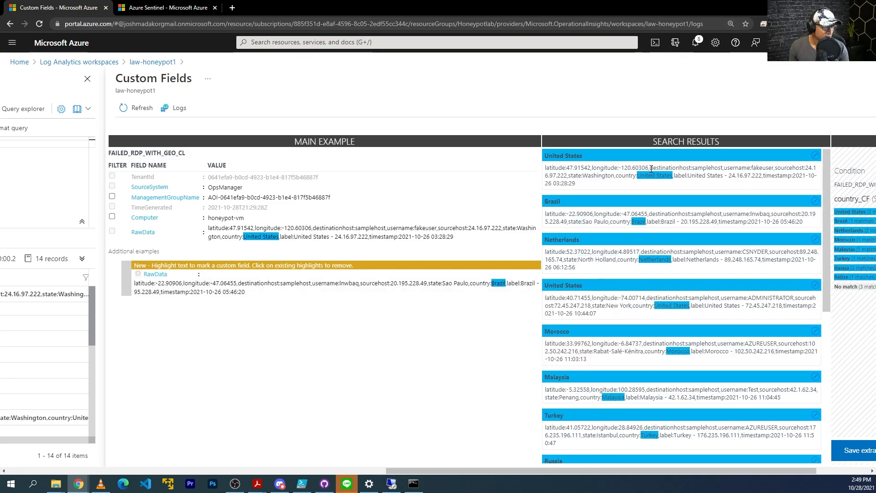
pyautogui.hotkey('ctrl', '+')
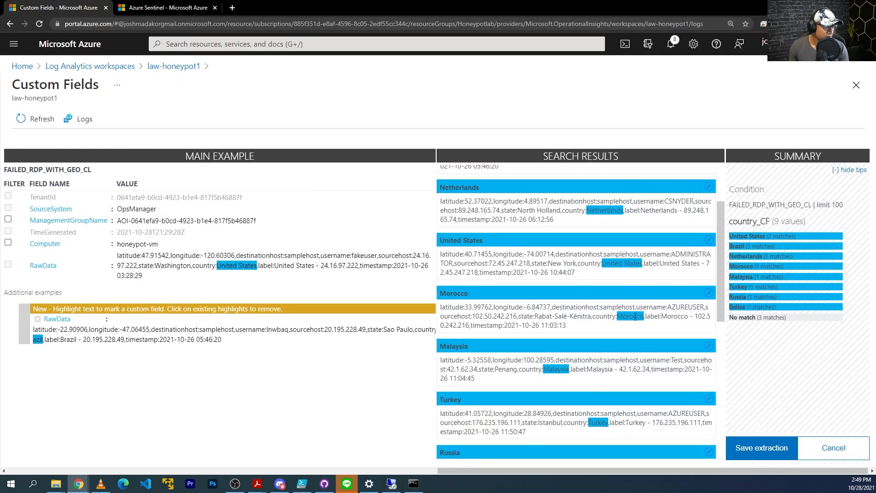
# Add the unmatched United States result as an example, marking United States as its country
pyautogui.scroll(-4, 593, 365)
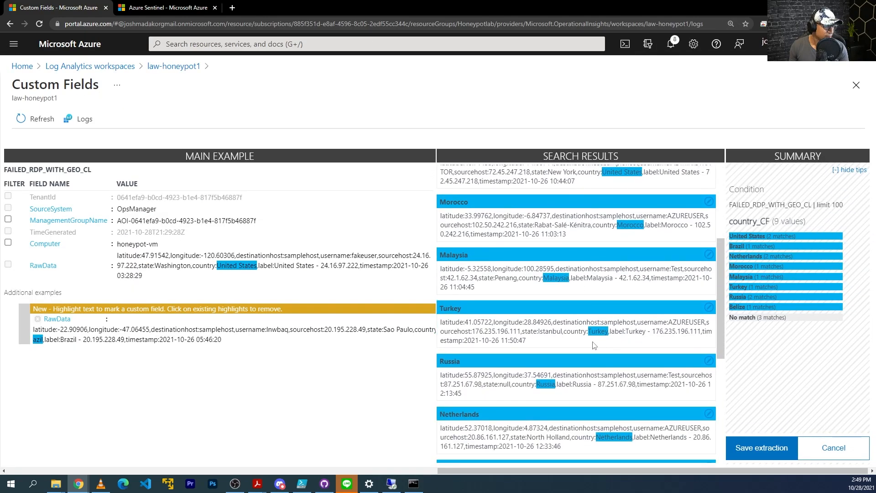
pyautogui.scroll(-2, 570, 360)
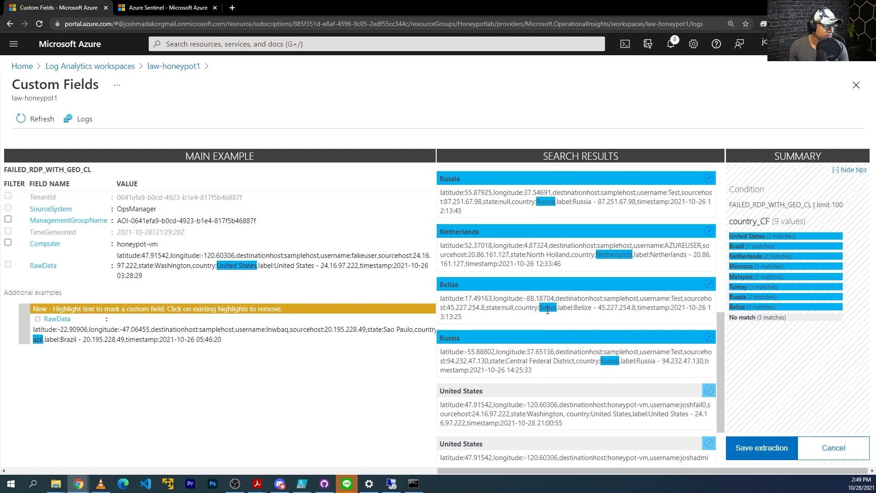
pyautogui.scroll(-2, 548, 309)
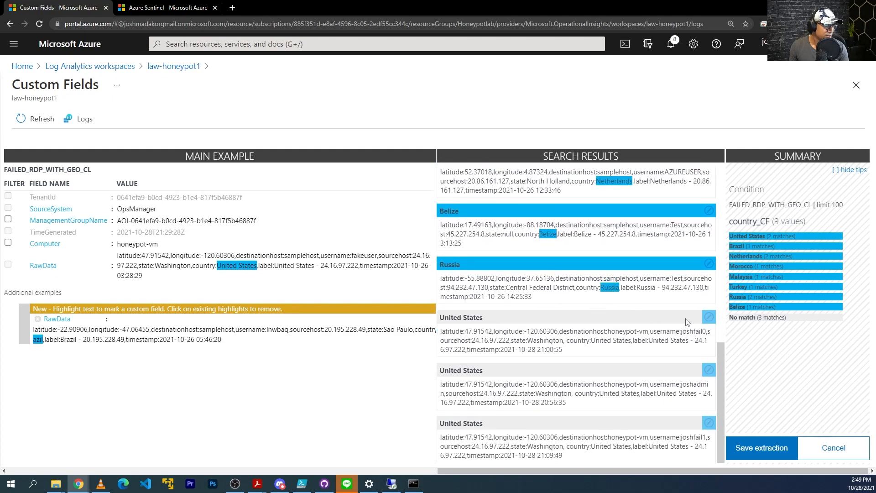
pyautogui.click(709, 316)
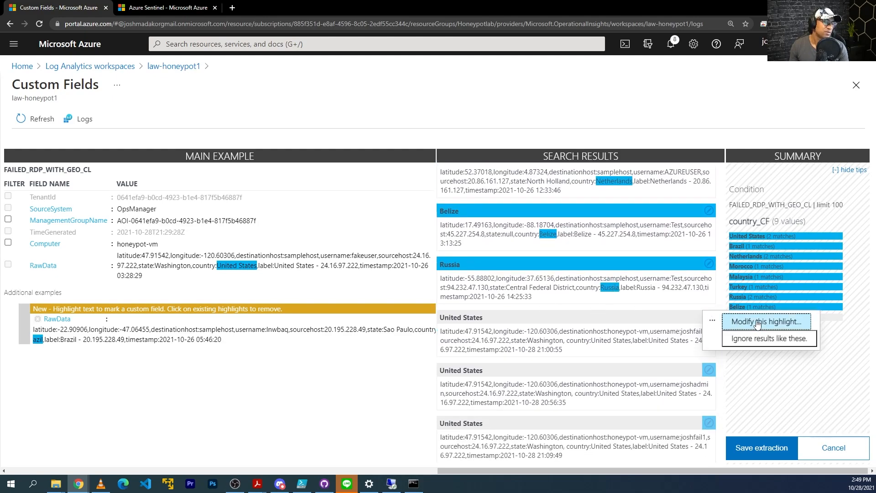
pyautogui.click(757, 323)
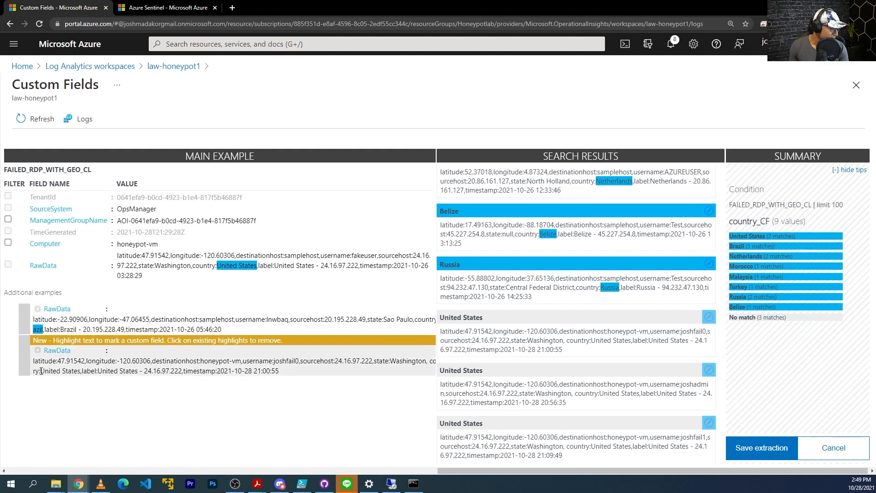
pyautogui.moveTo(41, 372); pyautogui.dragTo(80, 371)
pyautogui.click(157, 461)
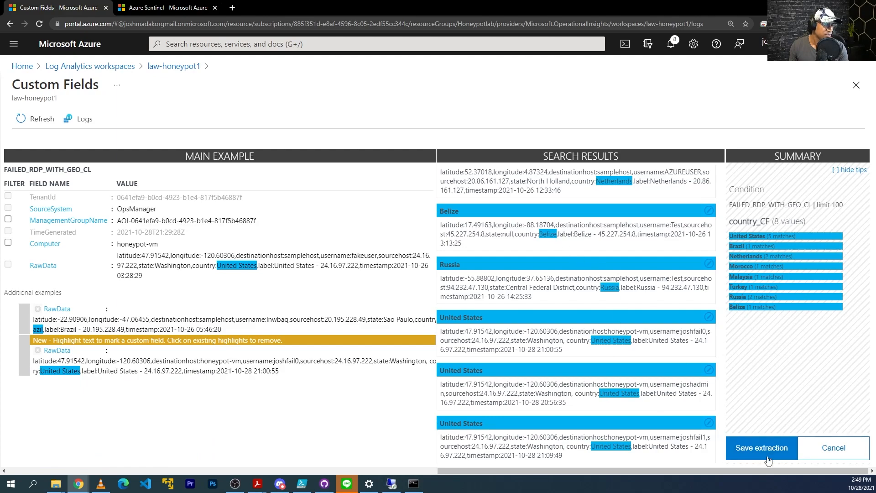
# Review the results and save the country_CF custom field
pyautogui.scroll(3, 611, 331)
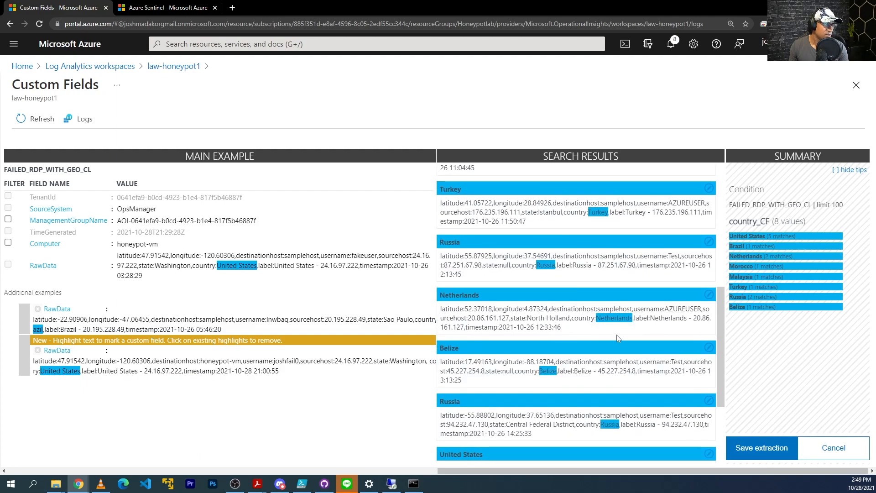
pyautogui.scroll(6, 616, 320)
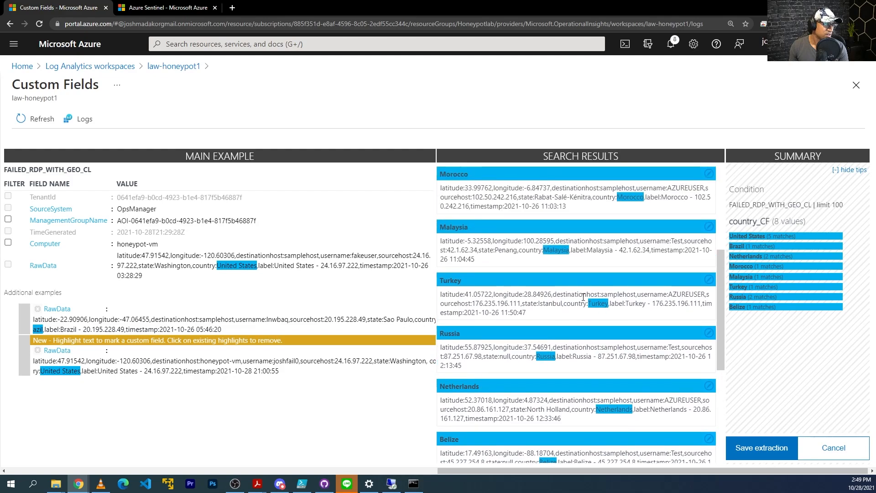
pyautogui.scroll(-10, 606, 234)
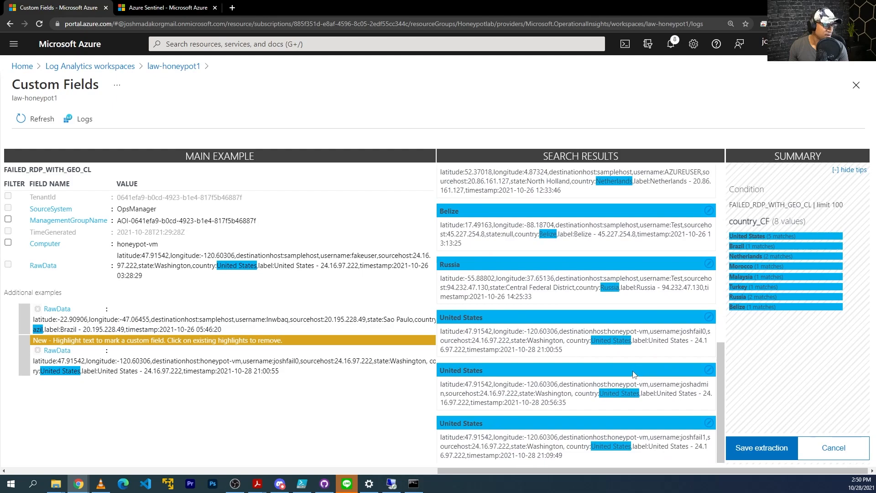
pyautogui.click(761, 451)
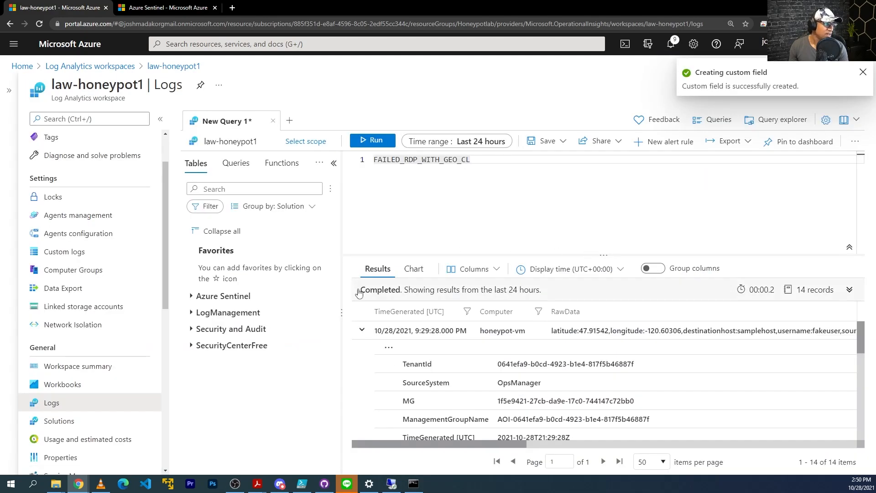
pyautogui.click(387, 349)
pyautogui.click(401, 368)
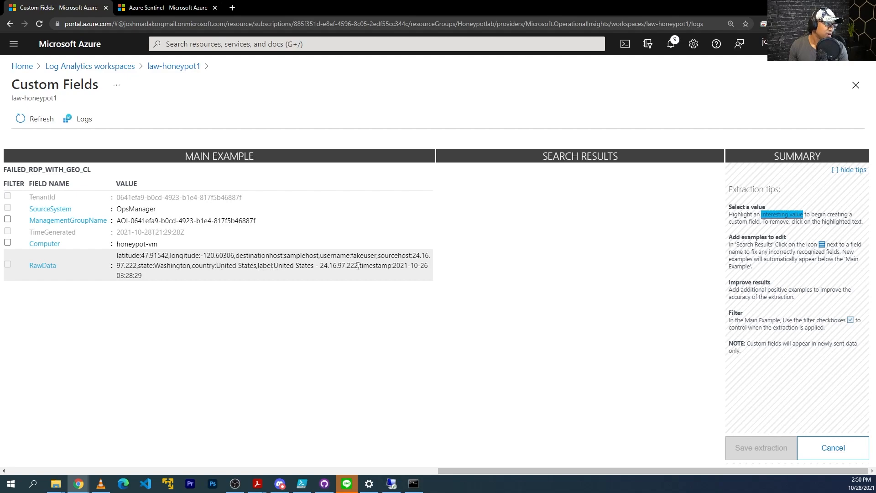
# Extract the country-and-IP label (e.g. 'United States - 24.16.97.222') as 'label' and save label_CF
pyautogui.moveTo(357, 265); pyautogui.dragTo(275, 267)
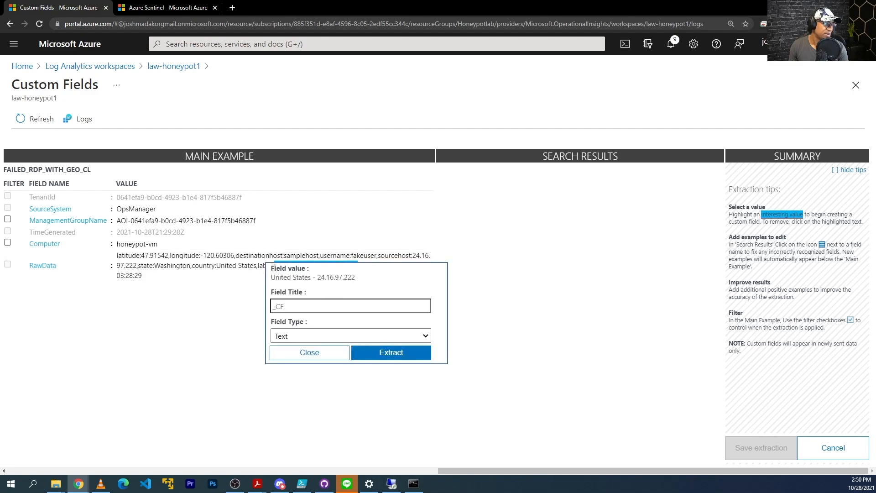
pyautogui.click(322, 308)
pyautogui.write('label')
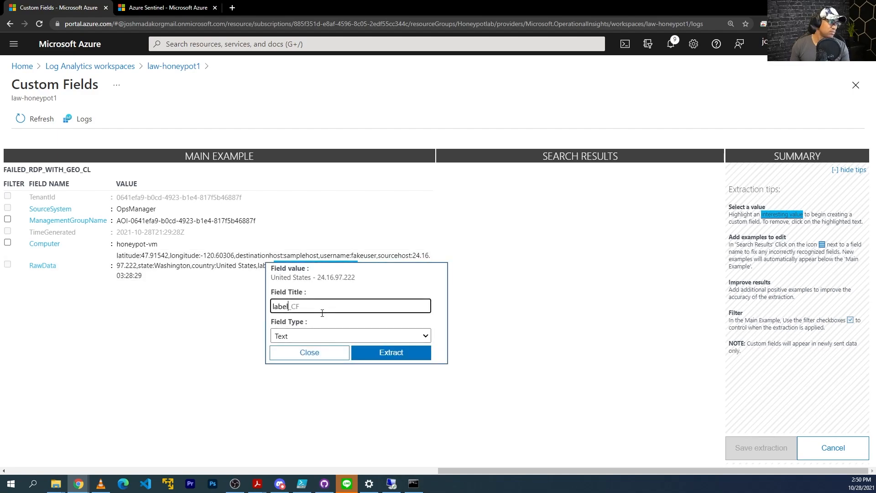
pyautogui.click(391, 354)
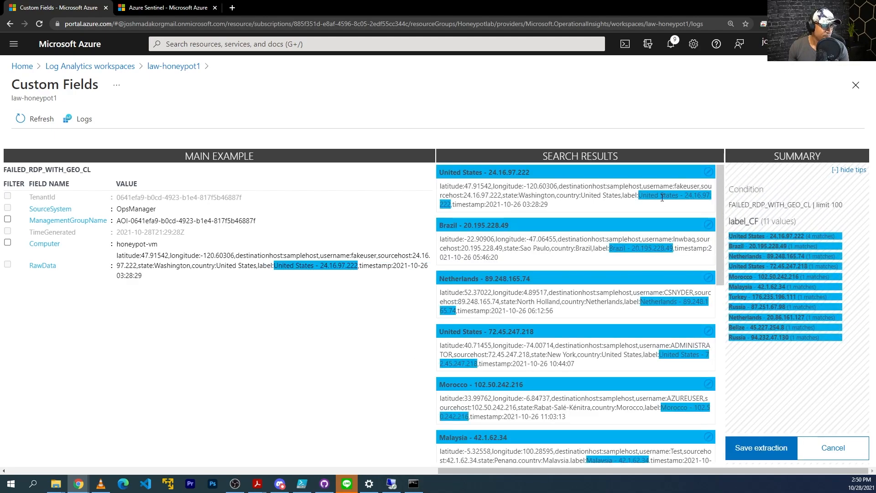
pyautogui.moveTo(719, 270); pyautogui.dragTo(727, 458)
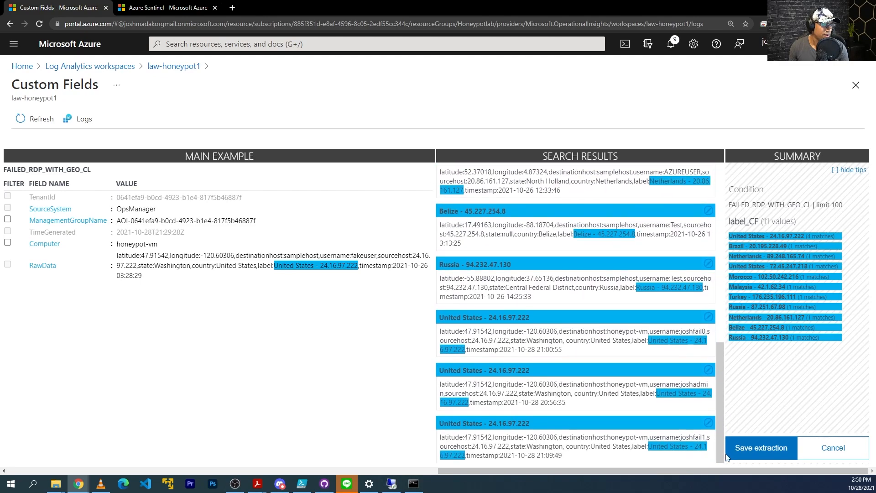
pyautogui.click(765, 450)
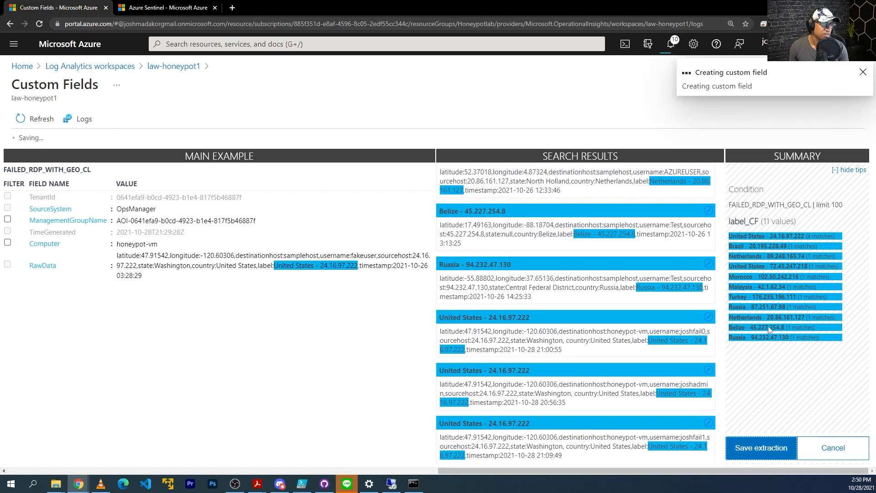
pyautogui.click(391, 361)
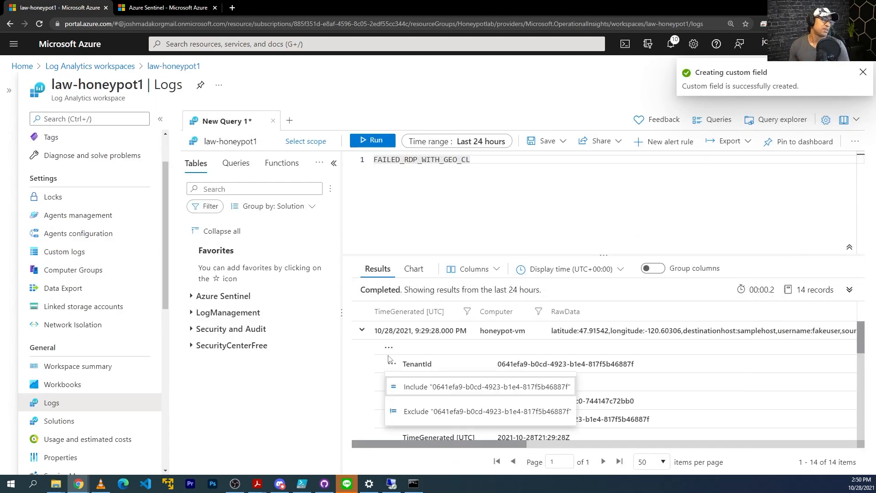
pyautogui.click(390, 349)
# Extract the timestamp value as a Date/Time field titled 'timestamp' and save timestamp_CF
pyautogui.click(424, 365)
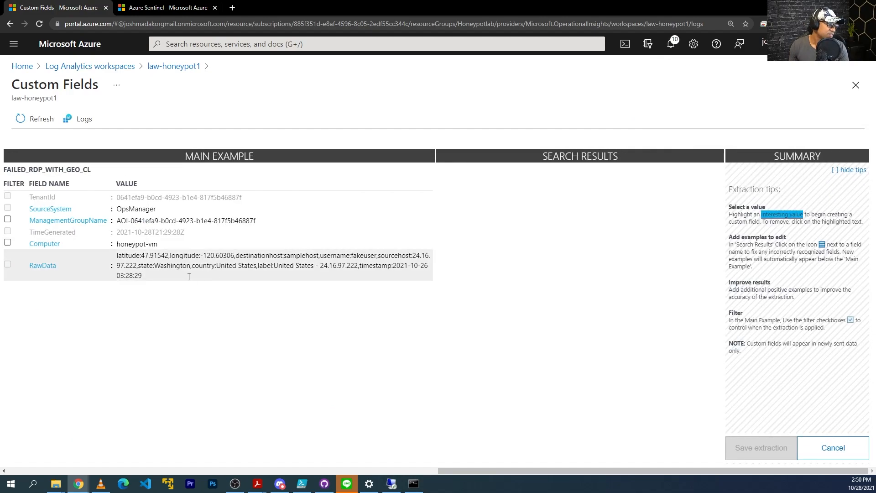
pyautogui.moveTo(395, 271); pyautogui.dragTo(395, 269)
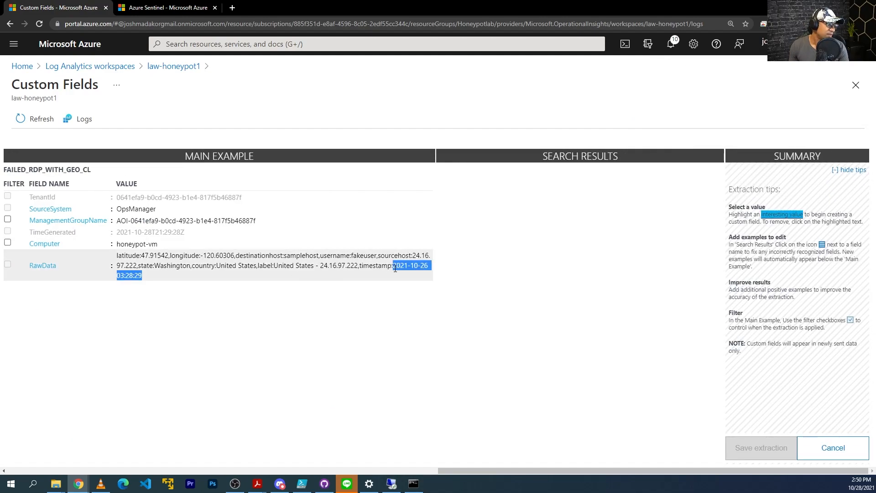
pyautogui.click(191, 318)
pyautogui.write('timesta')
pyautogui.click(186, 345)
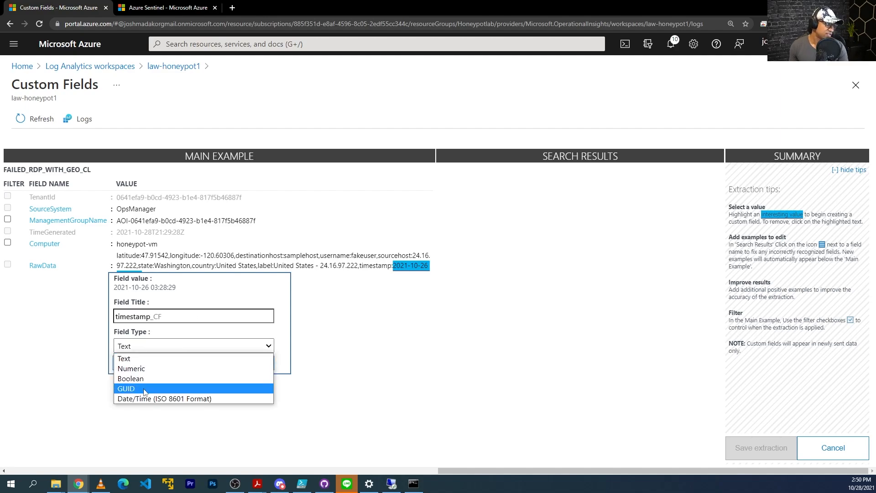
pyautogui.click(187, 396)
pyautogui.click(250, 363)
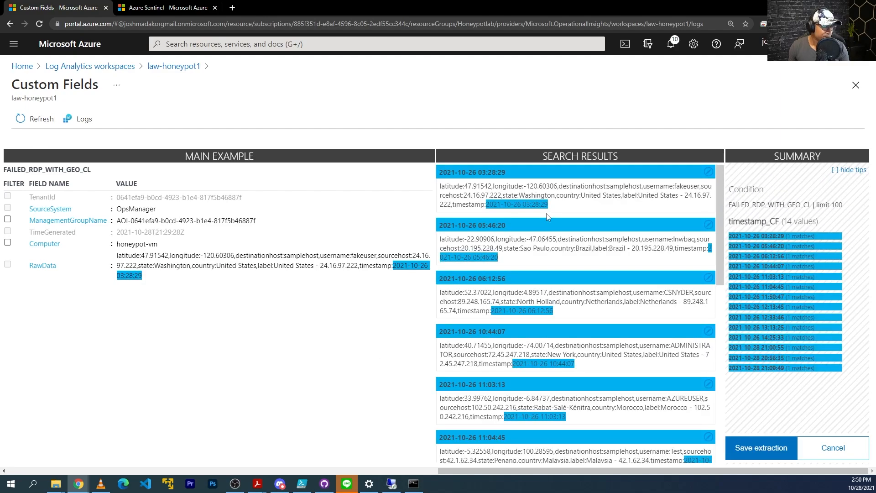
pyautogui.scroll(-2, 724, 211)
pyautogui.scroll(-8, 722, 224)
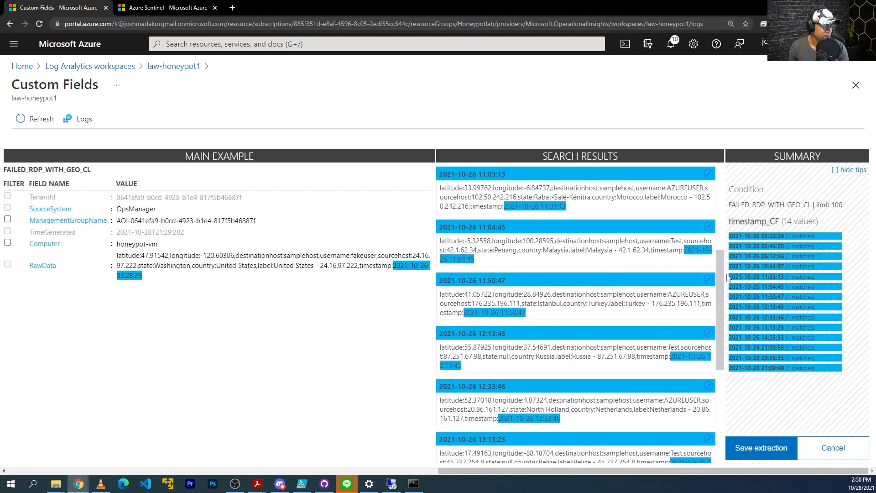
pyautogui.click(782, 457)
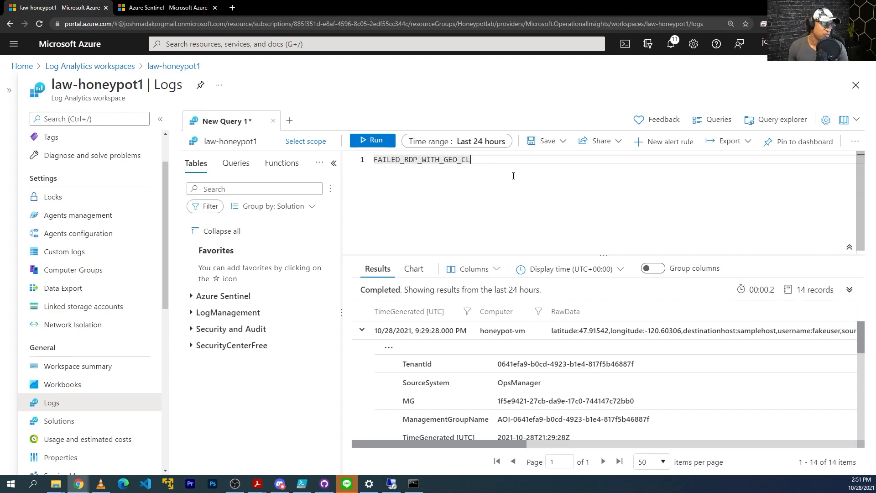
# Run the FAILED_RDP_WITH_GEO_CL query and scroll across its 14 results to view the new custom-field columns
pyautogui.hotkey('shift', 'Left')
pyautogui.hotkey('shift', 'Left')
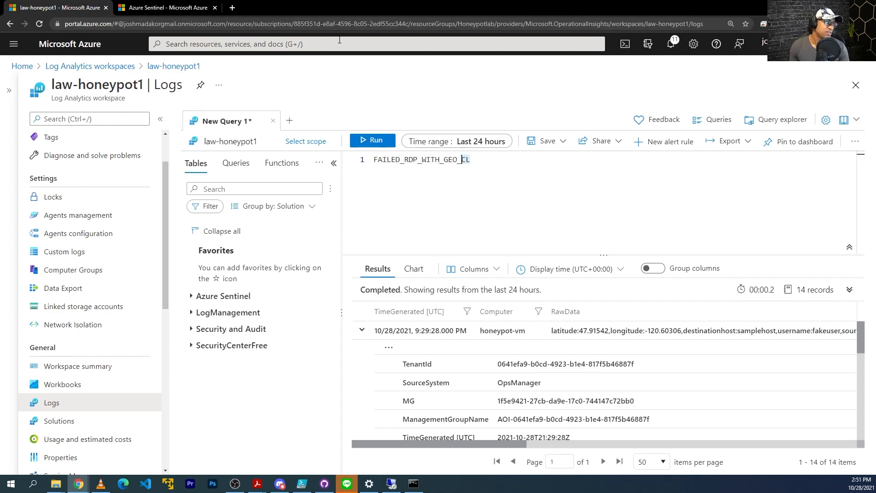
pyautogui.moveTo(485, 166); pyautogui.dragTo(409, 150)
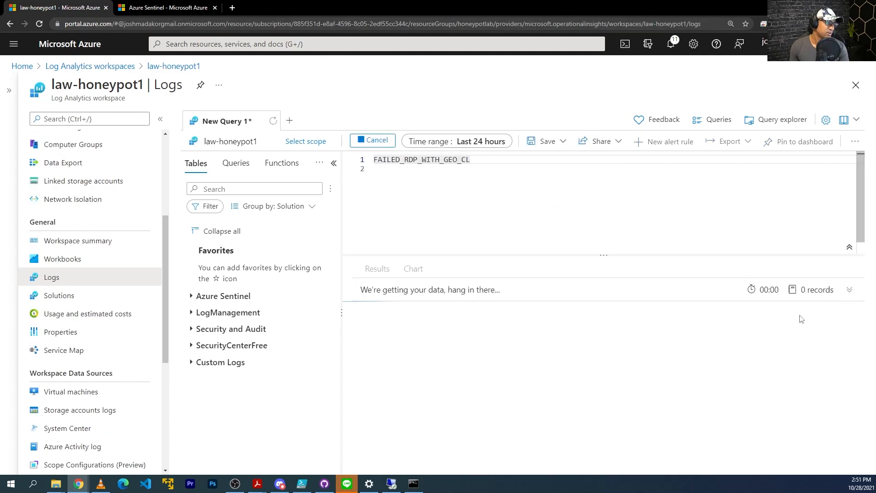
pyautogui.click(160, 118)
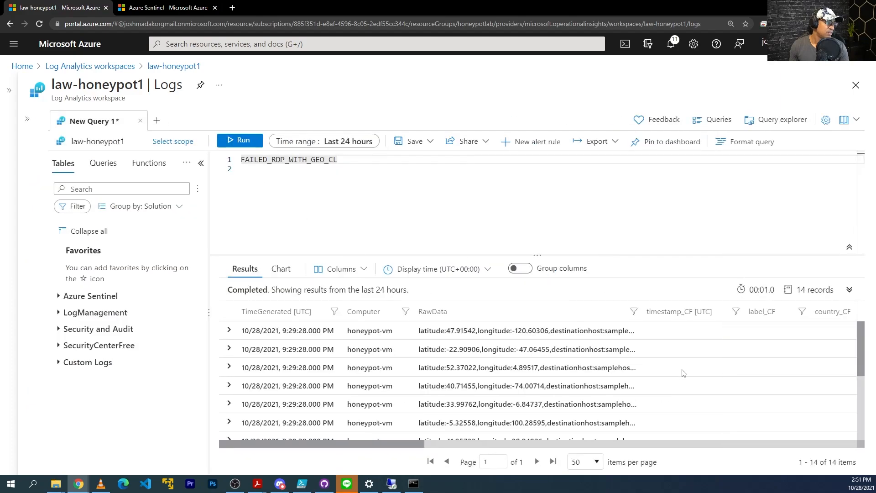
pyautogui.moveTo(401, 444); pyautogui.dragTo(513, 440)
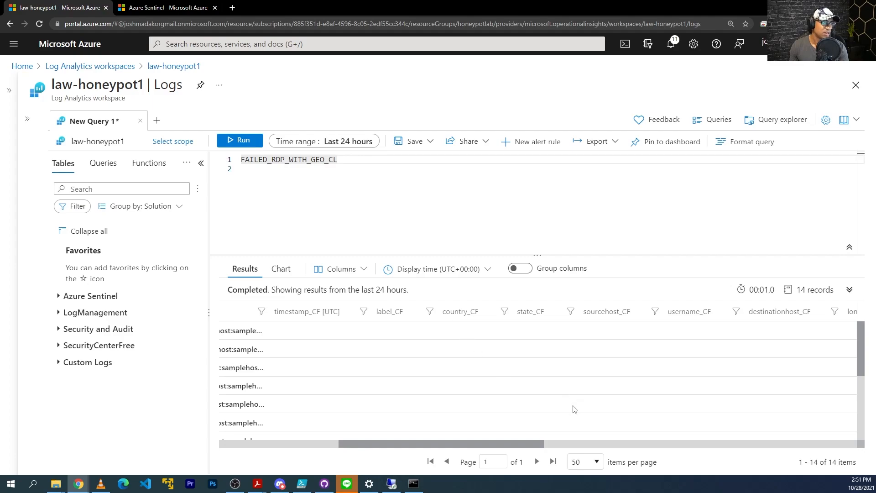
pyautogui.moveTo(523, 449)
pyautogui.mouseDown()
pyautogui.moveTo(630, 446)
pyautogui.moveTo(486, 442)
pyautogui.moveTo(523, 445)
pyautogui.mouseUp()
pyautogui.scroll(-3, 530, 415)
pyautogui.scroll(3, 494, 424)
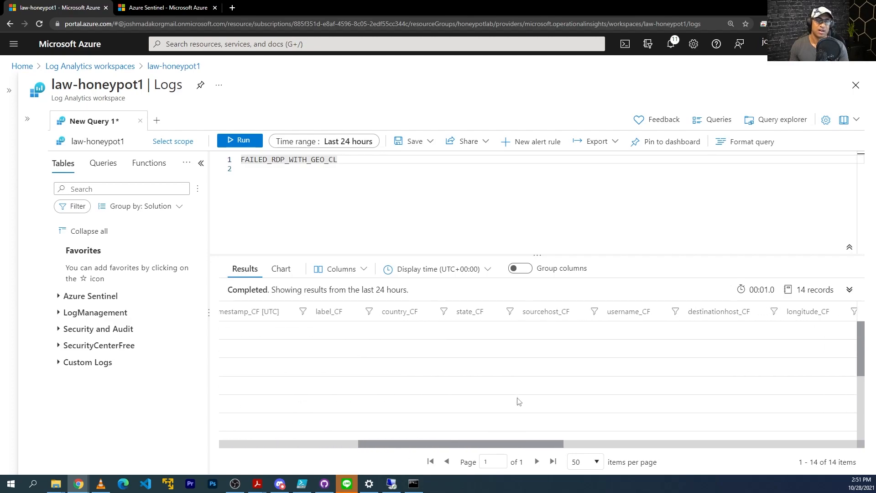
pyautogui.scroll(-3, 518, 401)
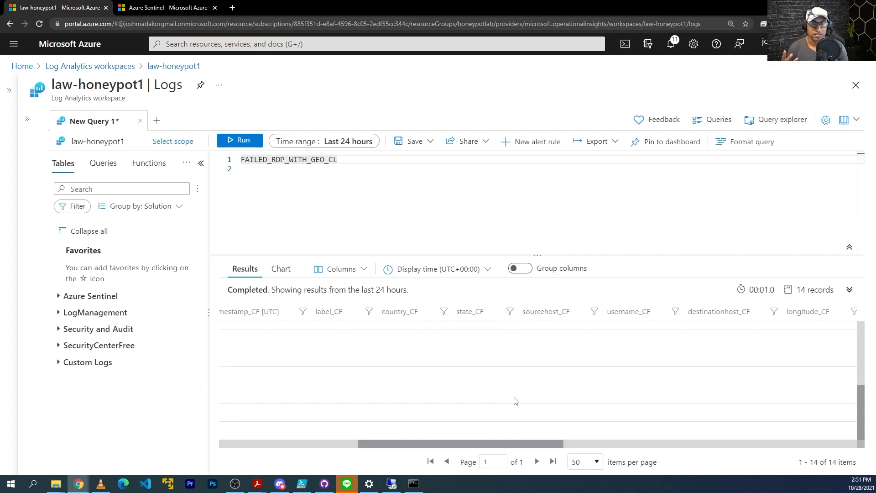
pyautogui.moveTo(522, 447); pyautogui.dragTo(402, 445)
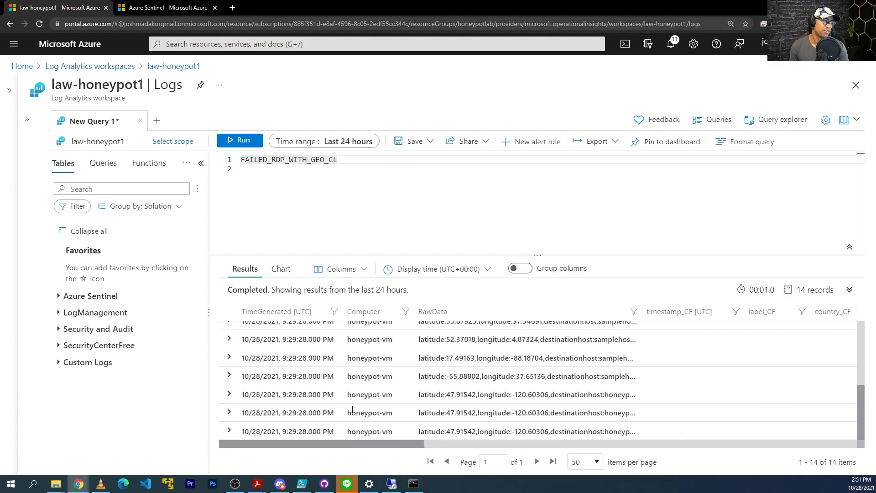
pyautogui.scroll(3, 475, 366)
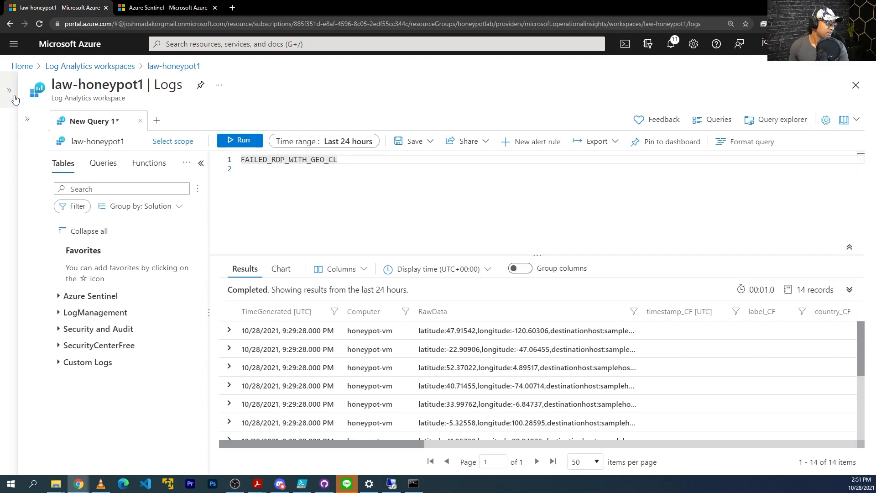
# Expand the workspace menu again and scroll it up to the Settings section
pyautogui.click(27, 118)
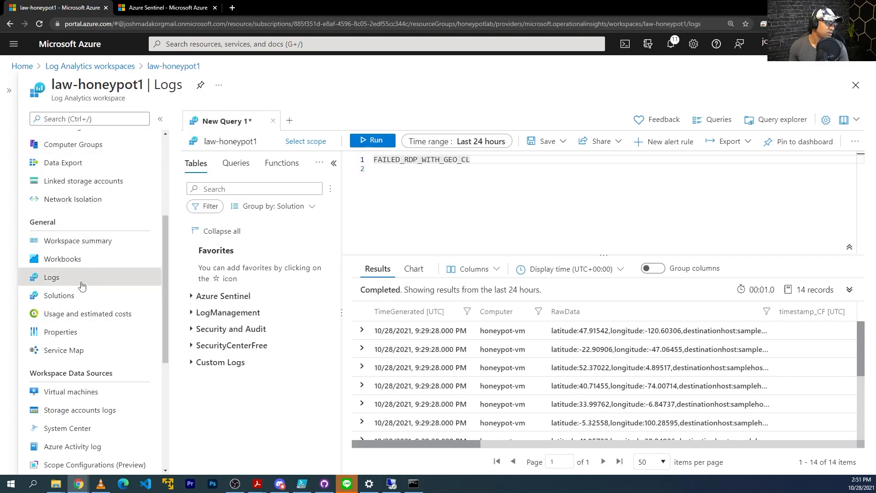
pyautogui.scroll(-2, 82, 301)
pyautogui.scroll(-2, 82, 303)
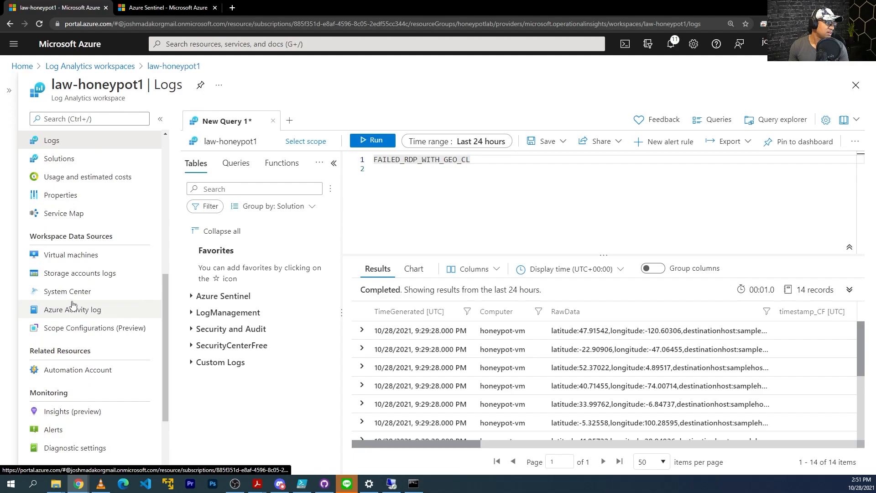
pyautogui.scroll(2, 74, 283)
pyautogui.scroll(4, 75, 283)
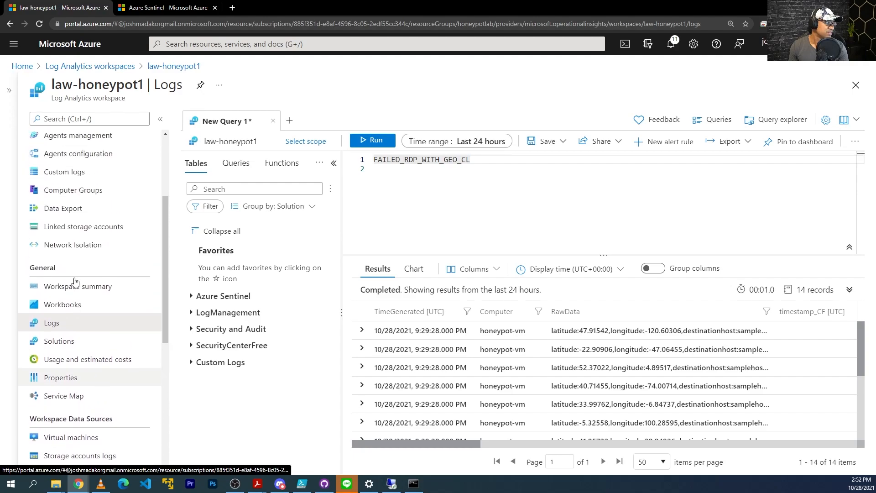
# Discard the query edits and review the nine fields under Custom logs > Custom fields
pyautogui.click(71, 218)
pyautogui.click(479, 72)
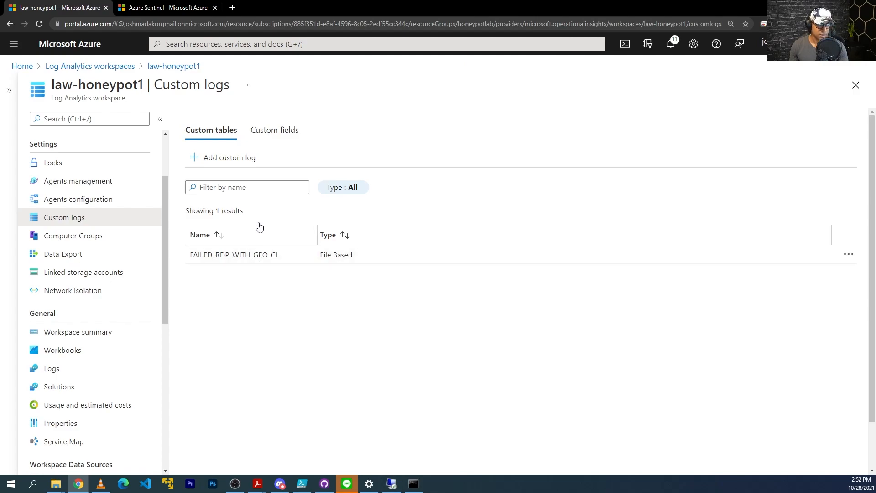
pyautogui.click(276, 133)
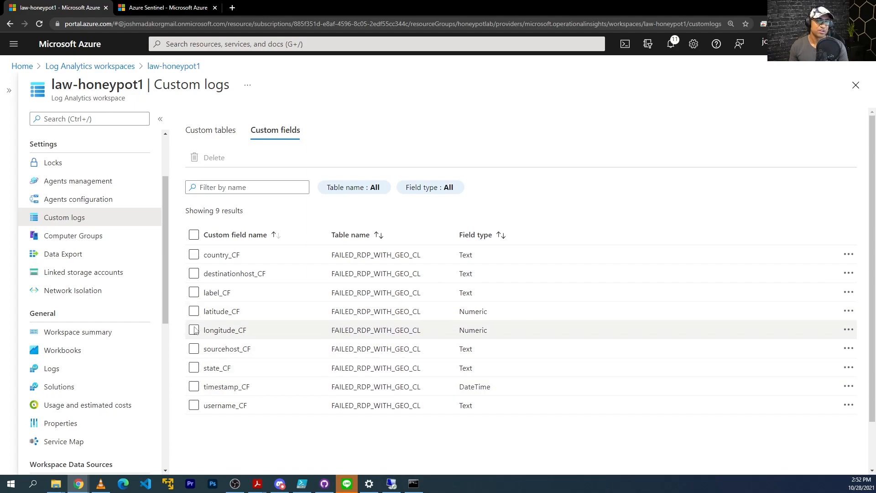
pyautogui.click(194, 312)
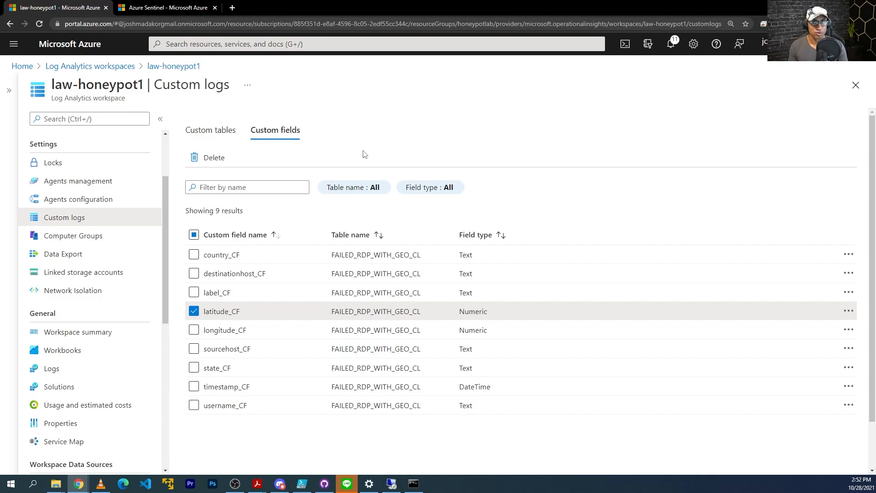
# Rerun the FAILED_RDP_WITH_GEO_CL query from history, then switch to the VM's PowerShell ISE
pyautogui.click(58, 368)
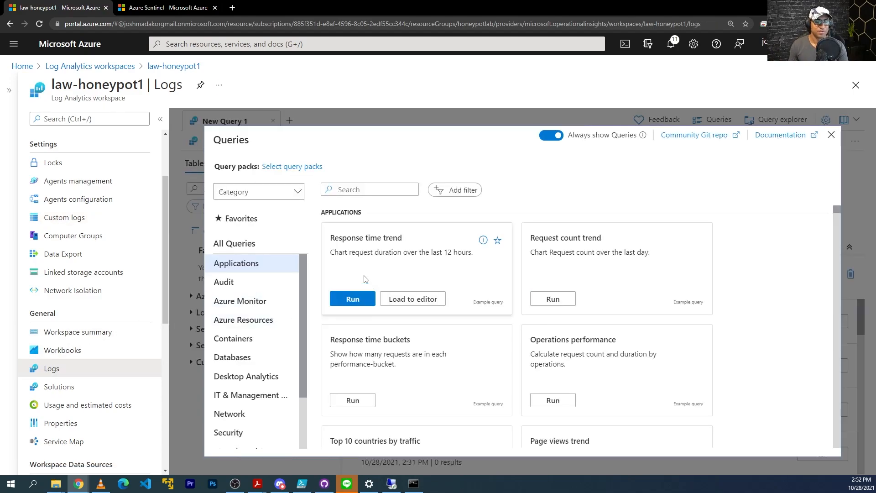
pyautogui.click(832, 136)
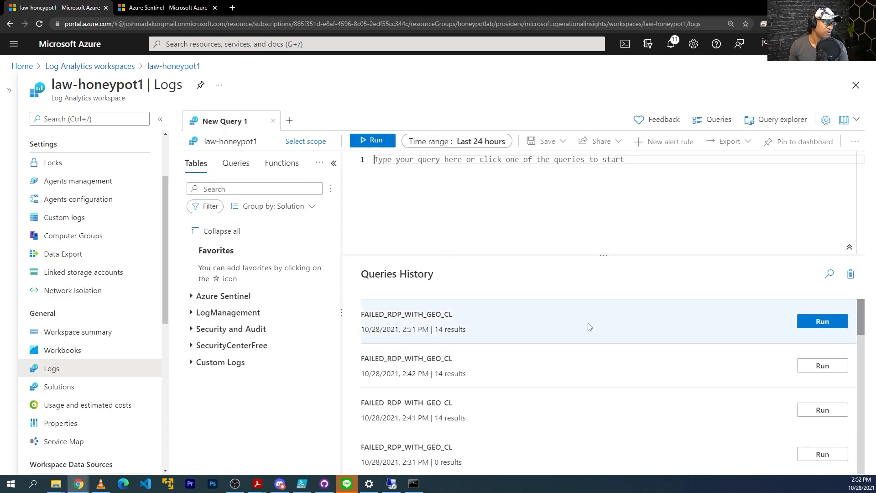
pyautogui.click(823, 322)
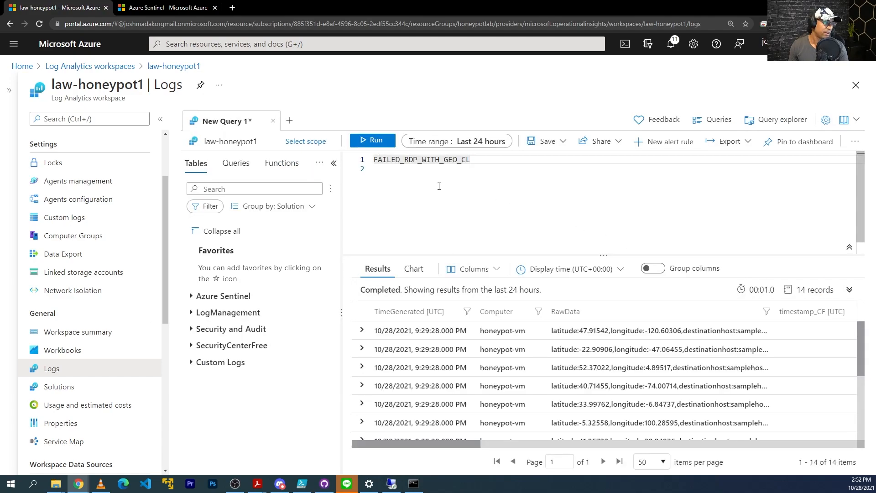
pyautogui.click(160, 118)
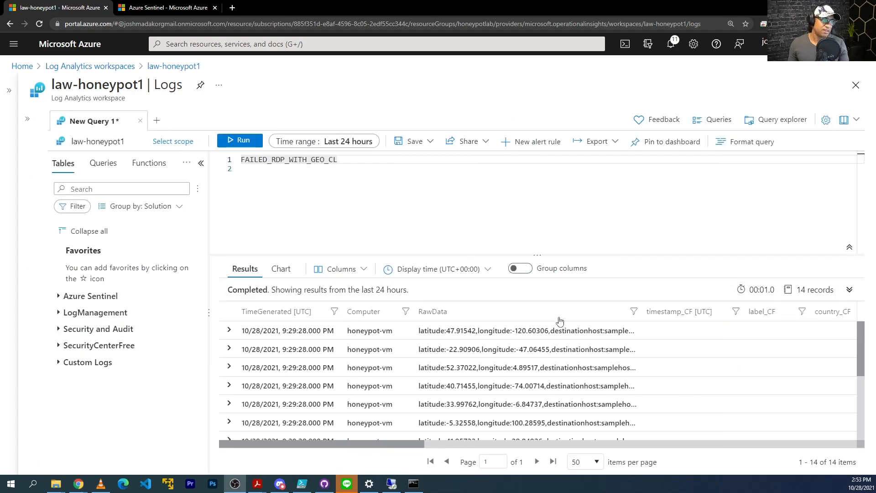
pyautogui.scroll(-1, 663, 387)
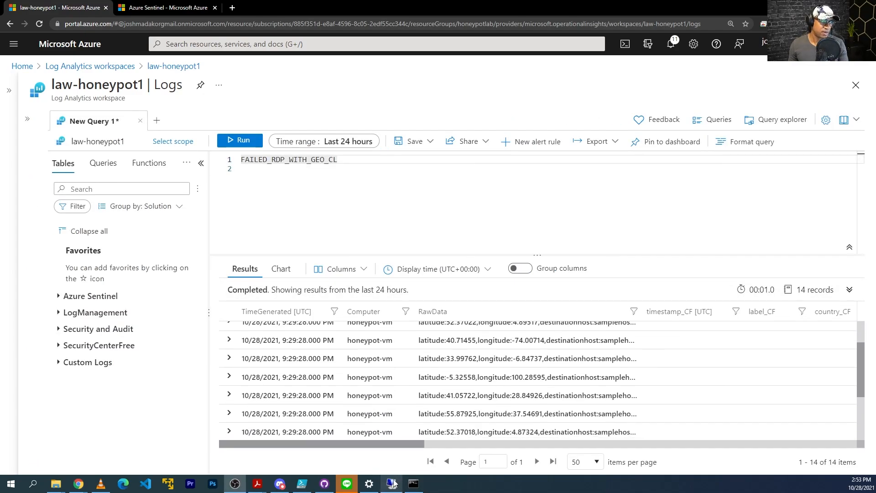
pyautogui.click(392, 483)
pyautogui.click(397, 433)
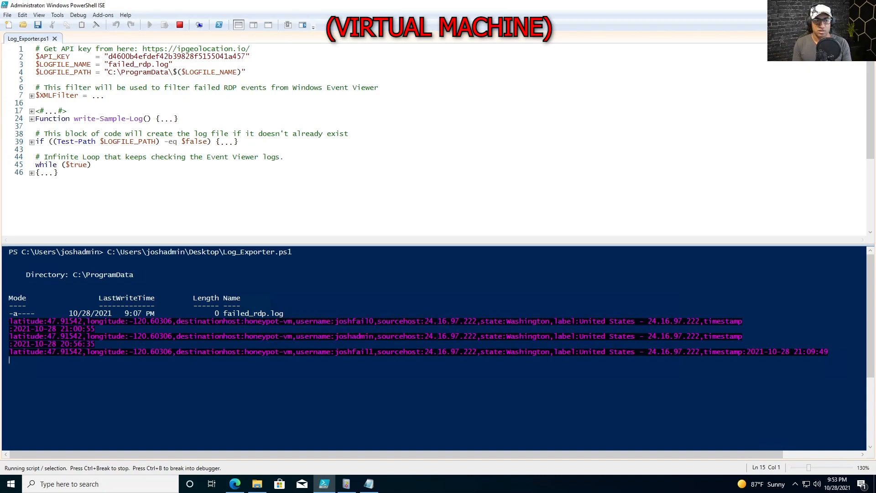
# Attempt a Remote Desktop connection to 20.106.95.25 using a bogus username and password
pyautogui.moveTo(875, 124); pyautogui.dragTo(394, 144)
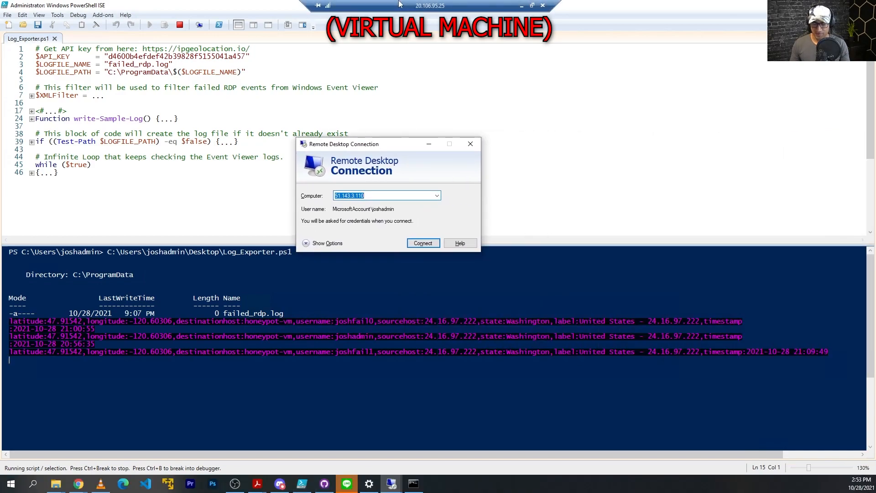
pyautogui.write('20.')
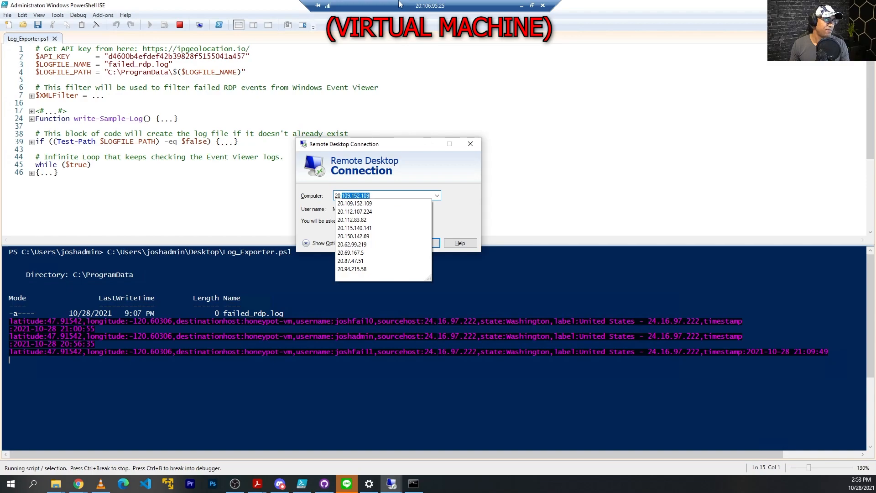
pyautogui.write('106.95.25')
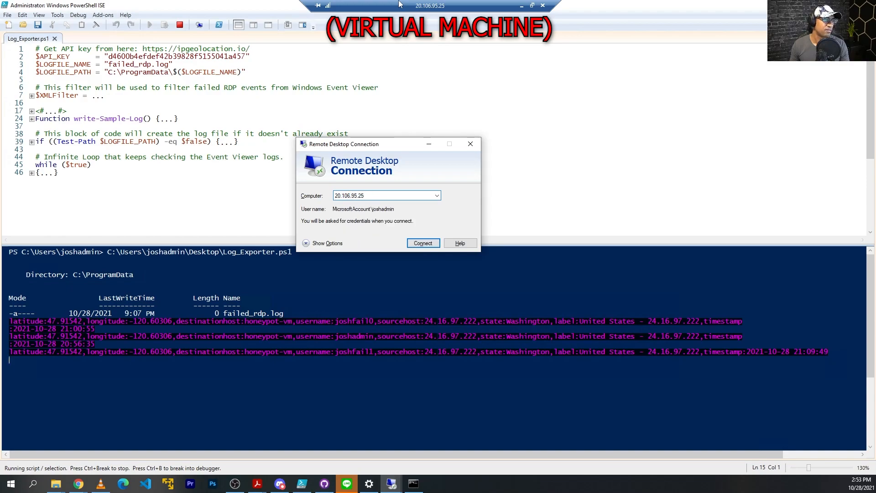
pyautogui.click(424, 245)
pyautogui.click(325, 241)
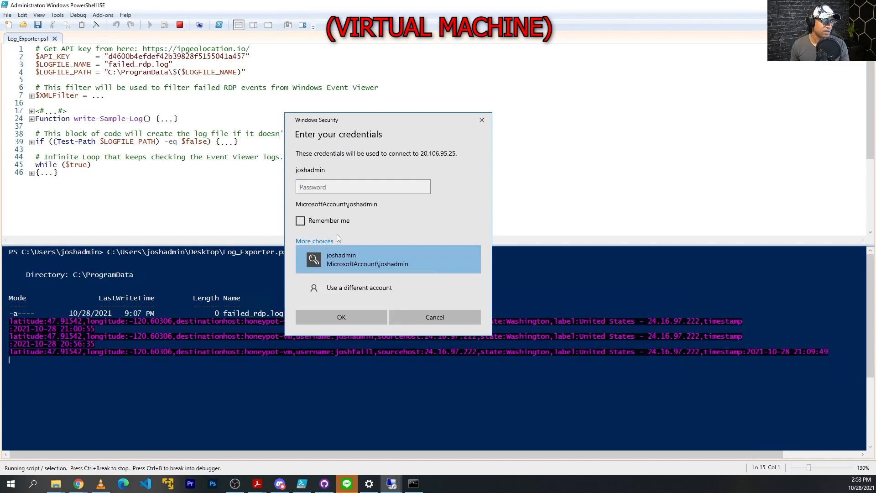
pyautogui.click(353, 286)
pyautogui.write('joshfail3')
pyautogui.press('BackSpace')
pyautogui.write('2')
pyautogui.click(386, 193)
pyautogui.write('Password123')
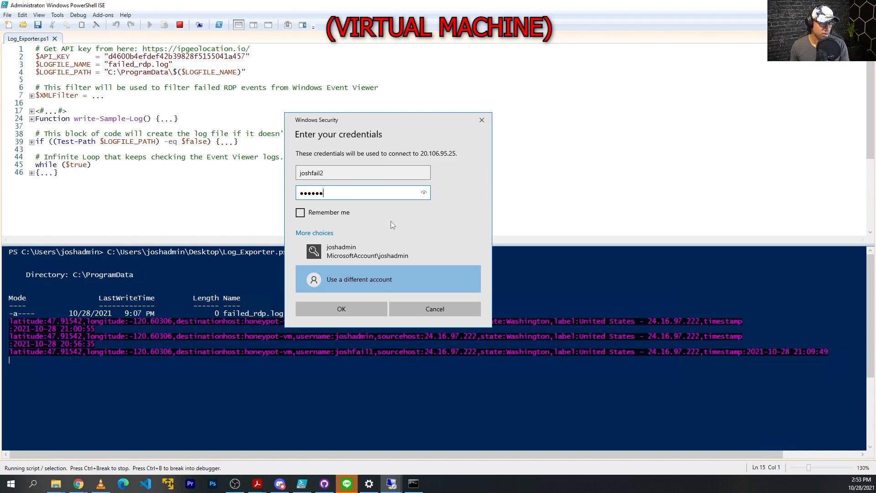
pyautogui.click(346, 312)
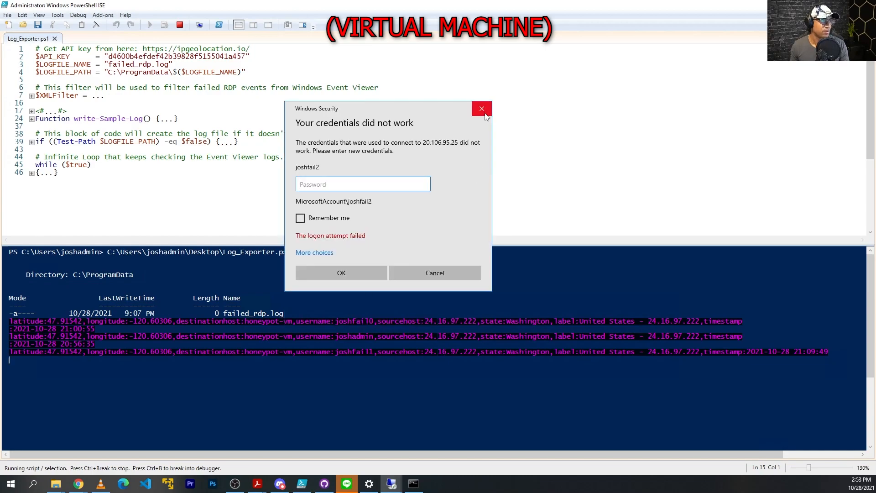
# Confirm the new failed-logon entry in the script output and failed_rdp log, then return to the host
pyautogui.click(482, 110)
pyautogui.click(473, 144)
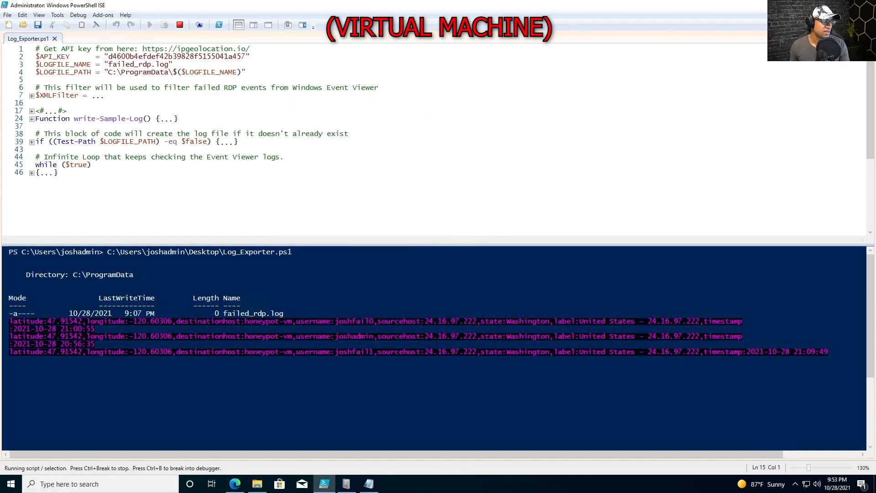
pyautogui.moveTo(828, 359); pyautogui.dragTo(576, 360)
pyautogui.click(582, 387)
pyautogui.hotkey('alt', 'Tab')
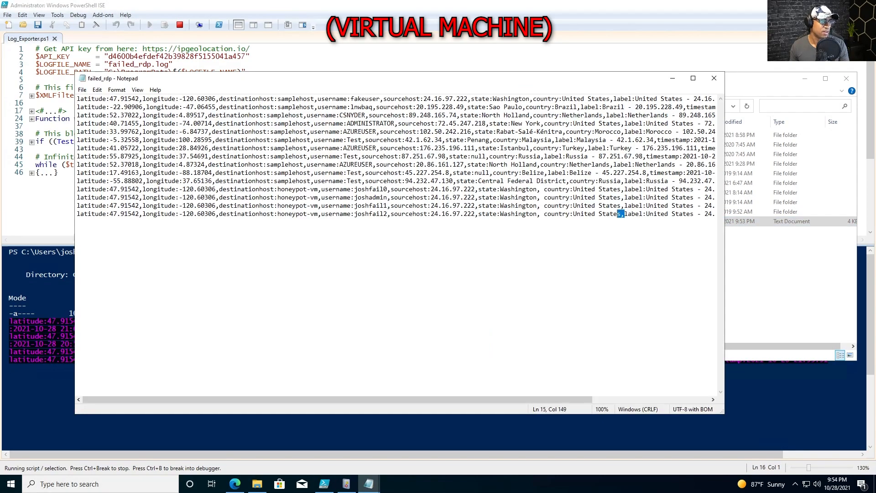
pyautogui.moveTo(625, 214); pyautogui.dragTo(77, 213)
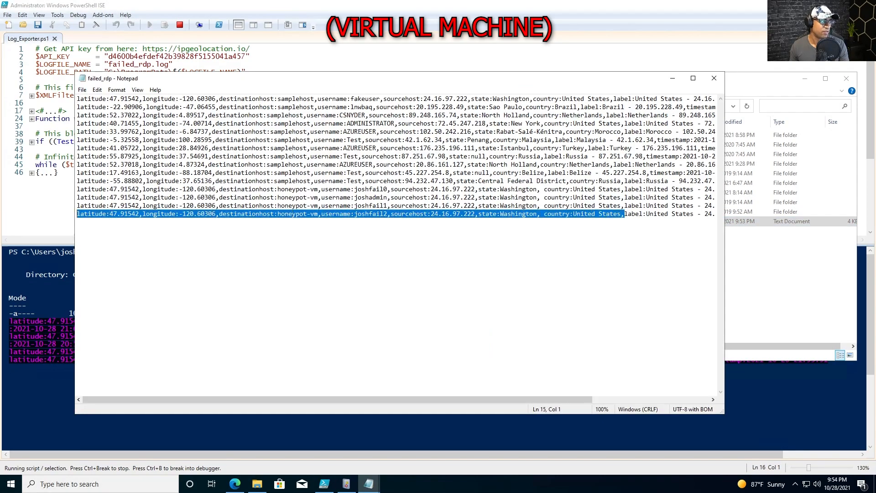
pyautogui.click(714, 78)
pyautogui.moveTo(725, 2)
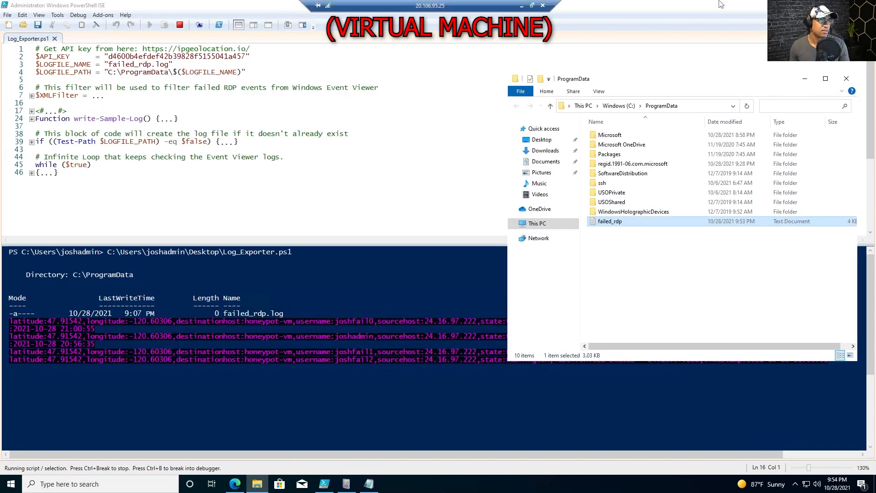
pyautogui.click(523, 7)
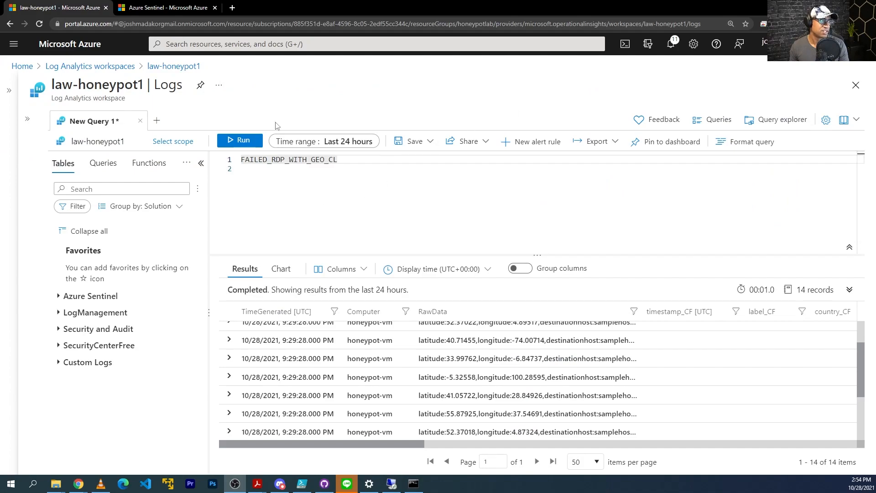
# Rerun the failed-RDP query and scroll through the returned geolocated records
pyautogui.click(242, 140)
pyautogui.scroll(-3, 682, 373)
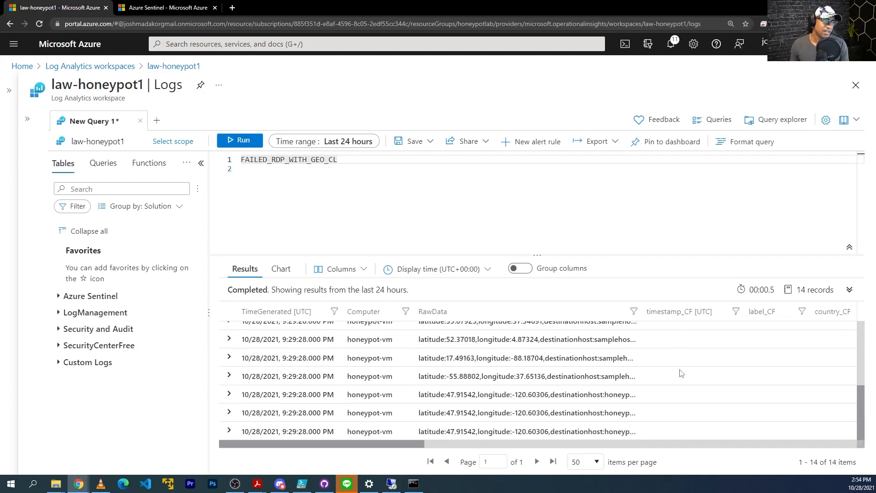
pyautogui.scroll(2, 657, 343)
pyautogui.scroll(-2, 656, 344)
pyautogui.moveTo(405, 445); pyautogui.dragTo(498, 400)
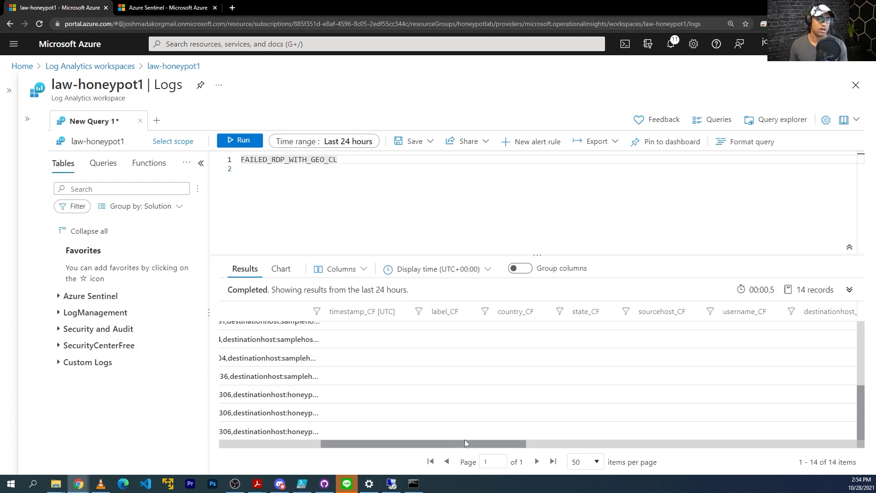
pyautogui.moveTo(495, 443); pyautogui.dragTo(351, 440)
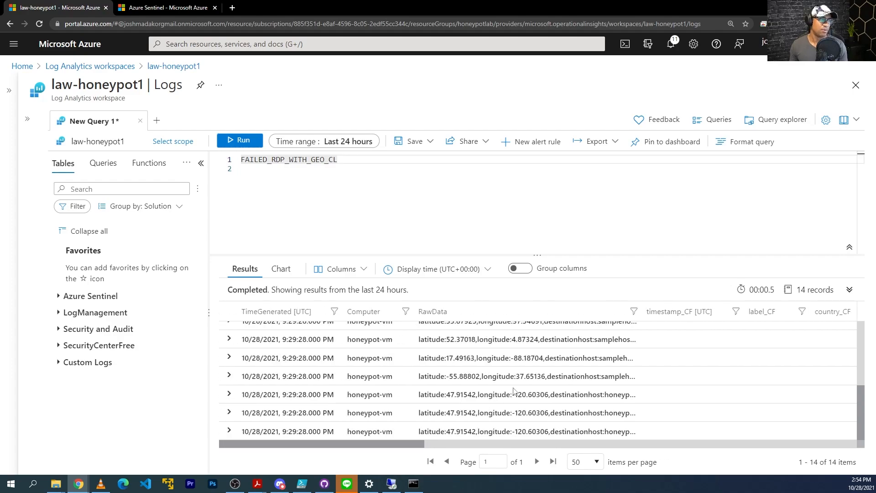
pyautogui.scroll(2, 548, 379)
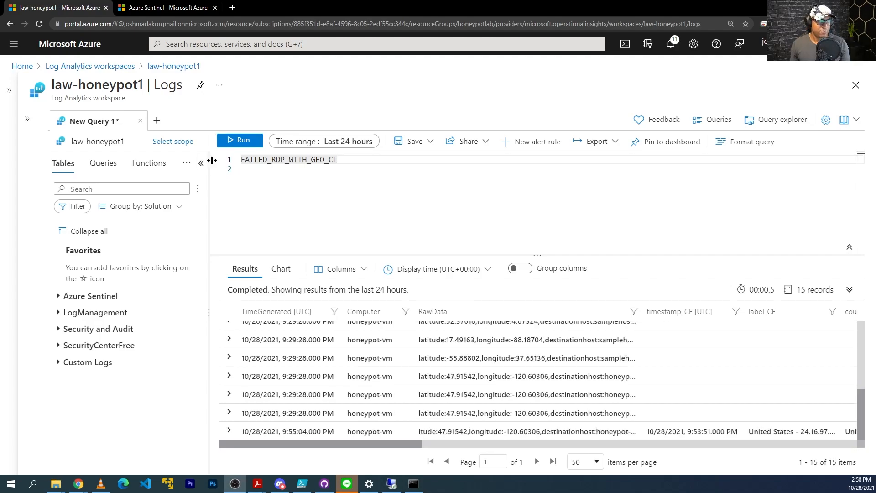
# Rerun the query to pick up the newest failure and select the last record's timestamp
pyautogui.click(234, 144)
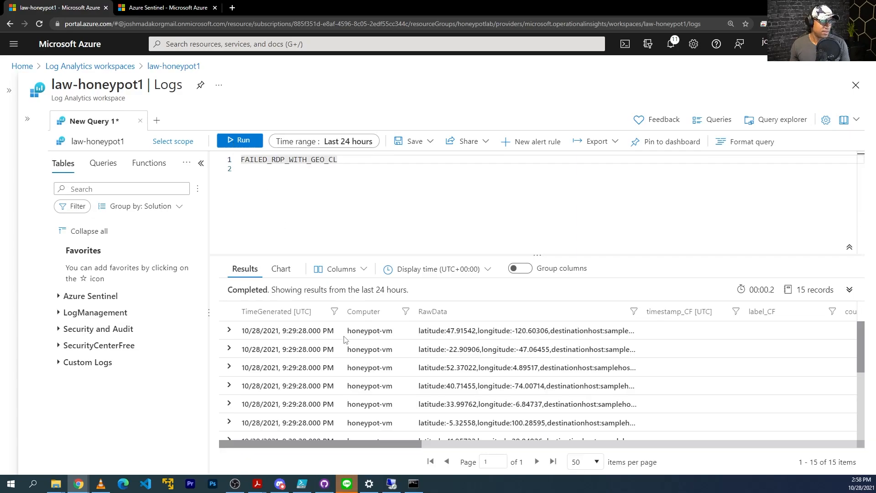
pyautogui.scroll(-3, 346, 351)
pyautogui.scroll(-2, 345, 352)
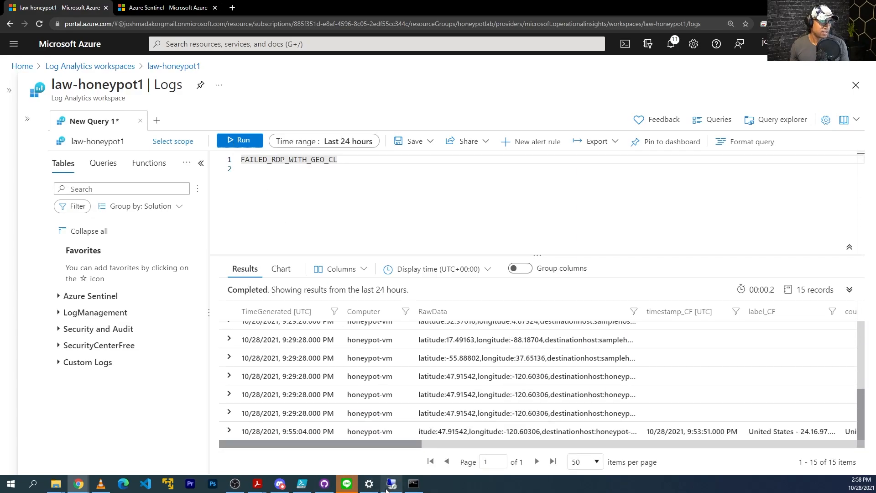
pyautogui.moveTo(322, 446); pyautogui.dragTo(416, 443)
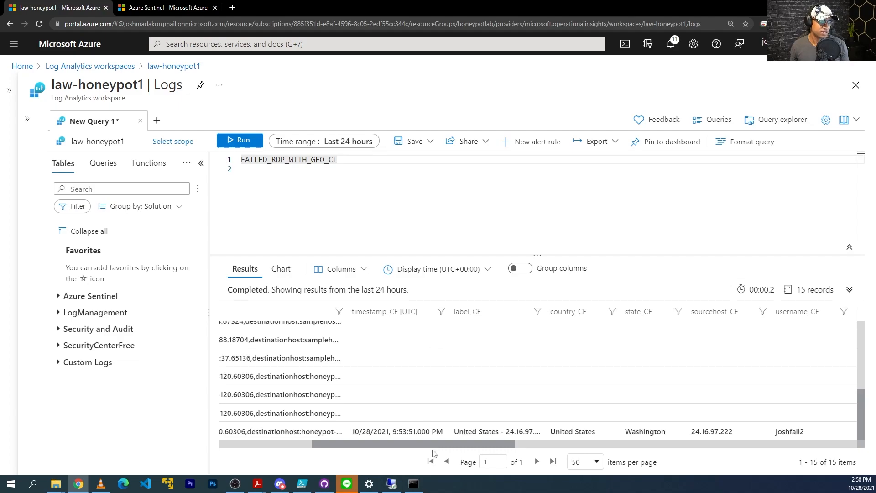
pyautogui.hscroll(3, 431, 447)
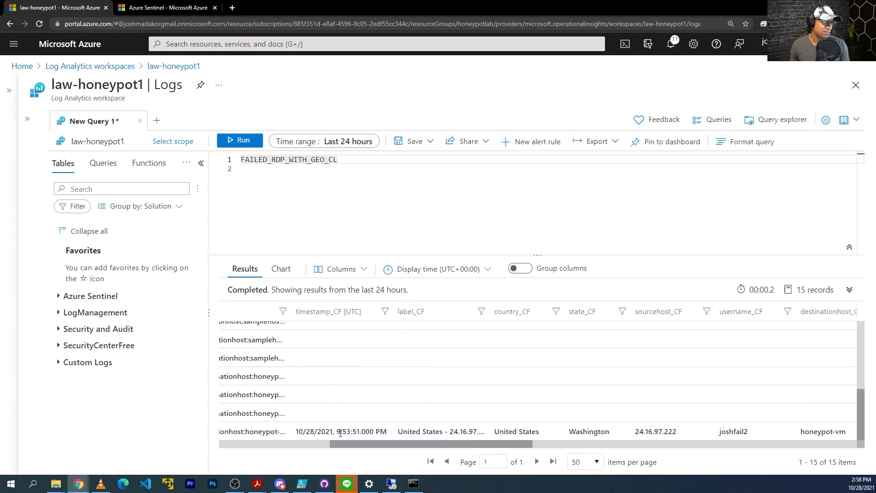
pyautogui.moveTo(388, 430); pyautogui.dragTo(300, 431)
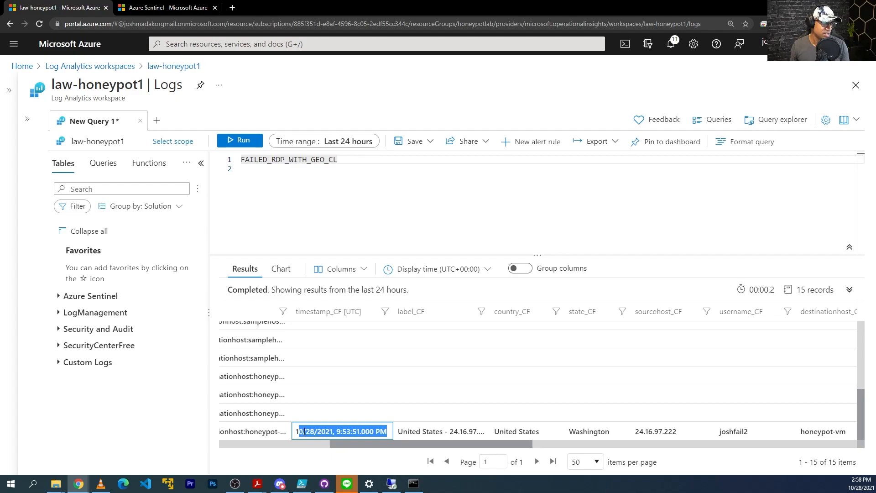
pyautogui.hscroll(1, 390, 423)
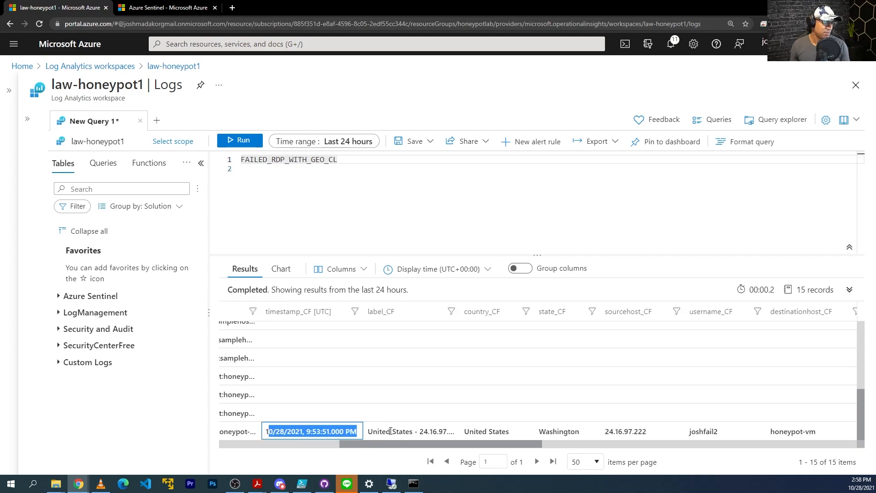
# Widen the label_CF column to show full labels, then switch to the Remote Desktop VM
pyautogui.moveTo(460, 310); pyautogui.dragTo(473, 312)
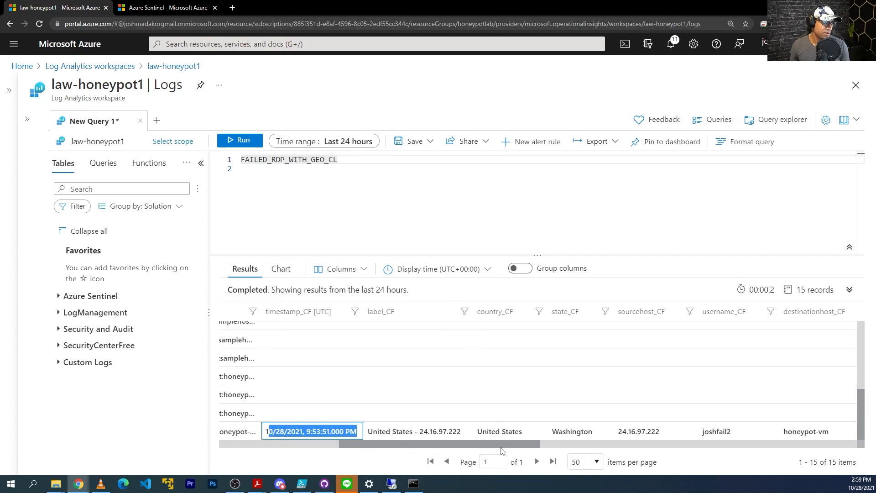
pyautogui.moveTo(498, 452); pyautogui.dragTo(604, 439)
pyautogui.click(571, 433)
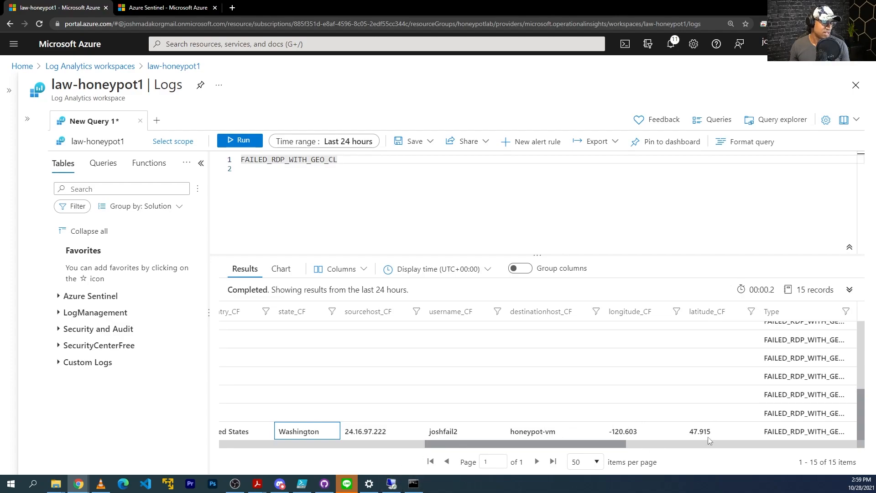
pyautogui.click(391, 483)
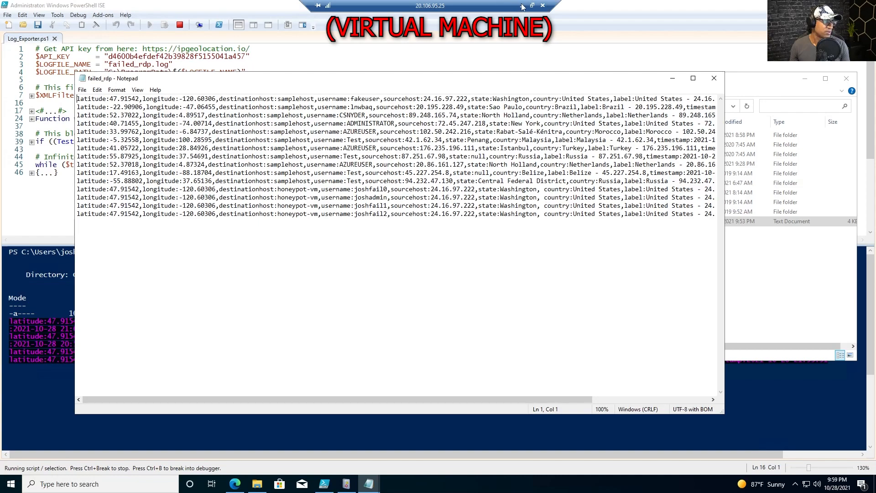
# Compare the PowerShell ISE failed-RDP console lines on the VM with the Azure Logs records, then minimize the session
pyautogui.click(513, 4)
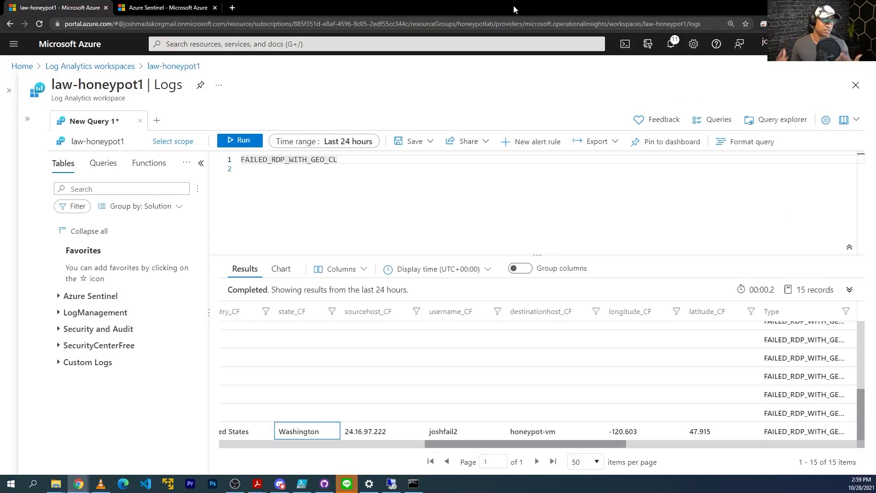
pyautogui.hscroll(5, 607, 427)
pyautogui.hscroll(-6, 607, 427)
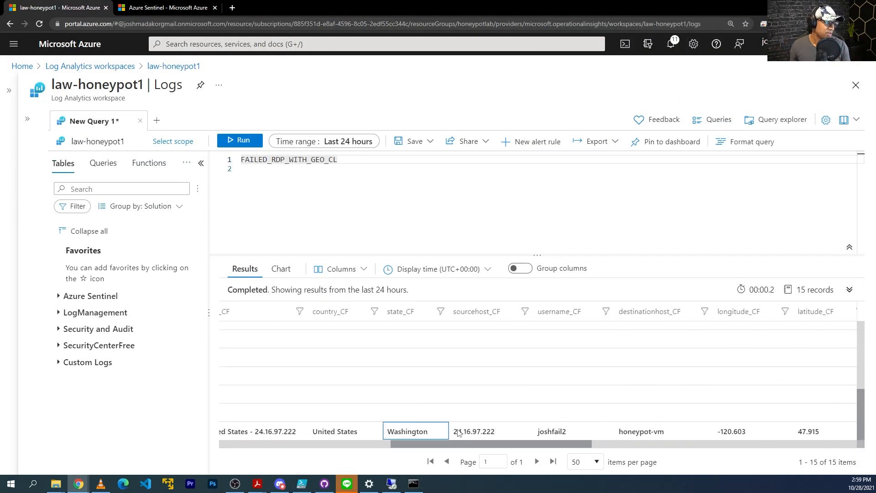
pyautogui.moveTo(390, 486)
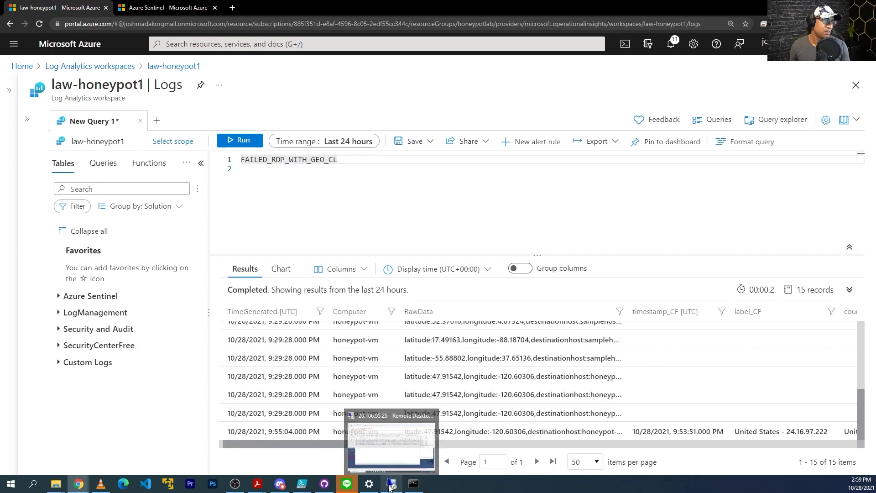
pyautogui.click(361, 439)
pyautogui.click(392, 431)
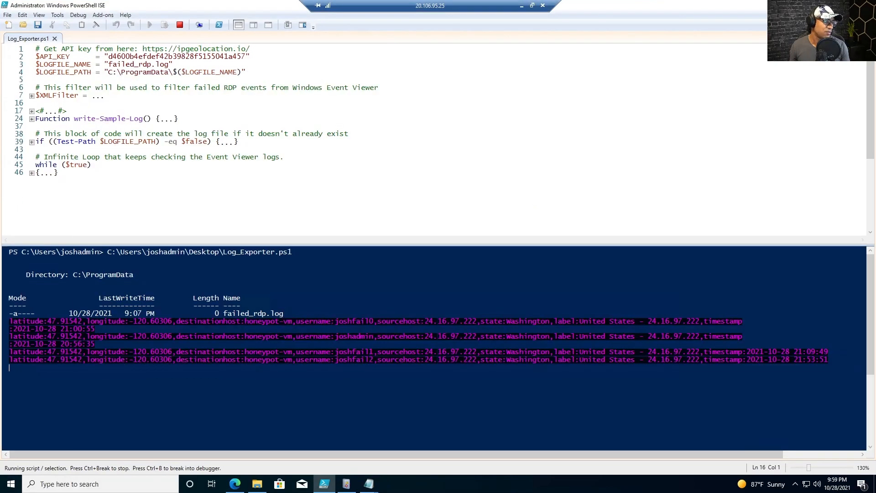
pyautogui.click(391, 359)
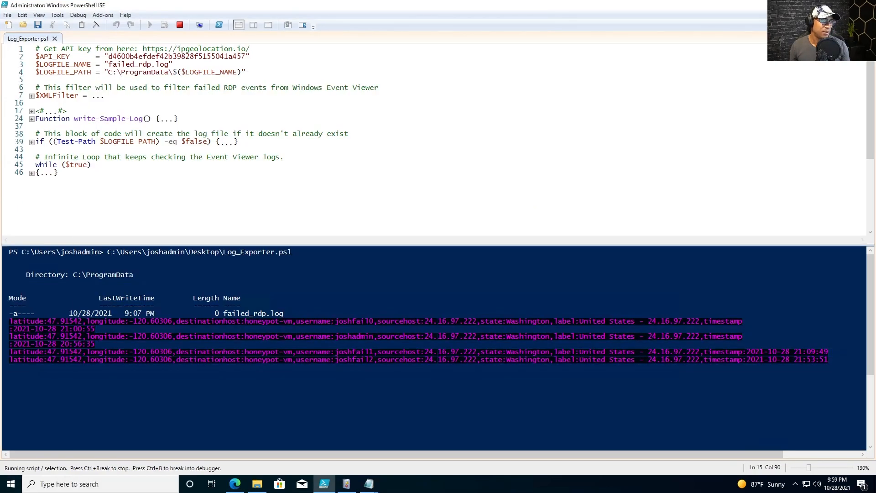
pyautogui.click(456, 352)
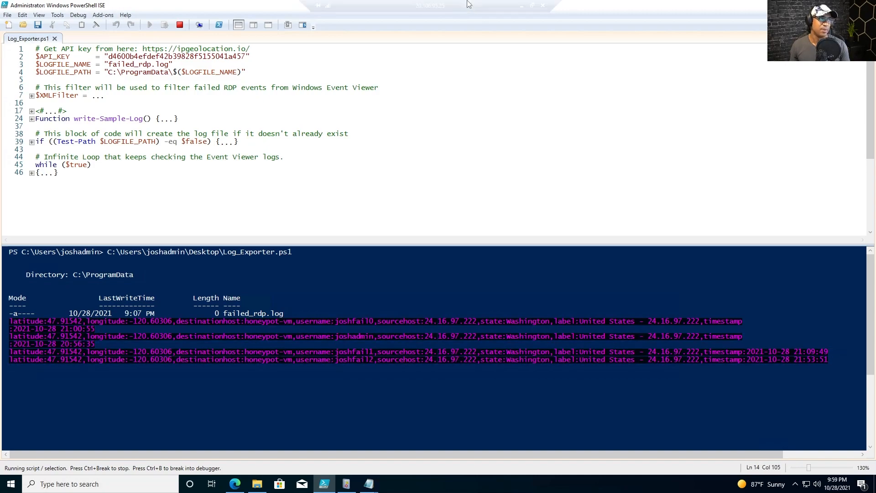
pyautogui.click(525, 3)
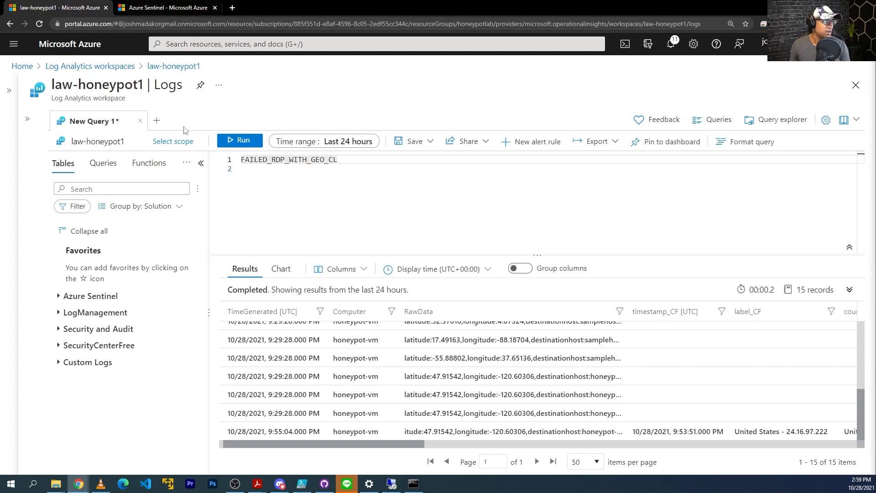
# In the Sentinel browser tab, search 'sentinel' to open the Azure Sentinel service
pyautogui.click(395, 198)
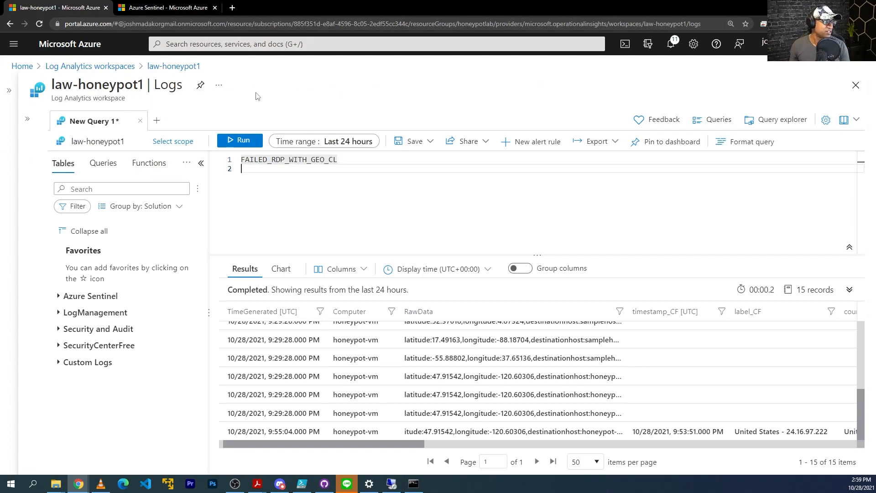
pyautogui.click(177, 9)
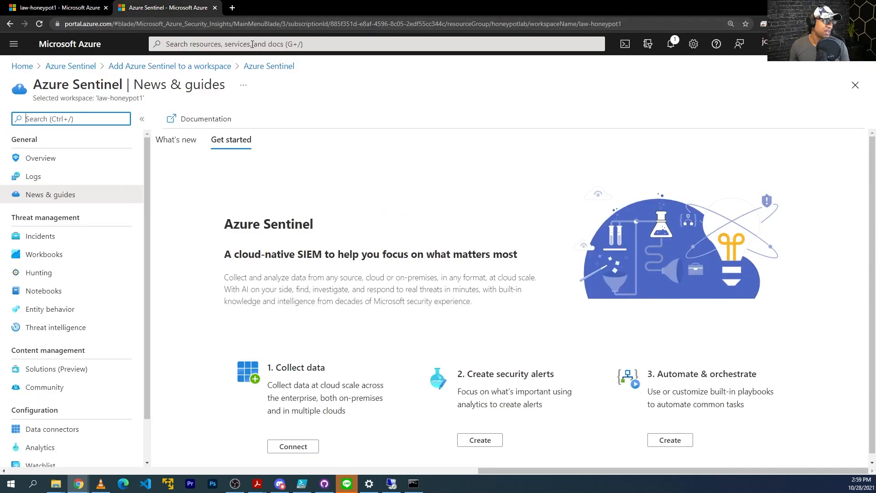
pyautogui.click(252, 45)
pyautogui.click(253, 23)
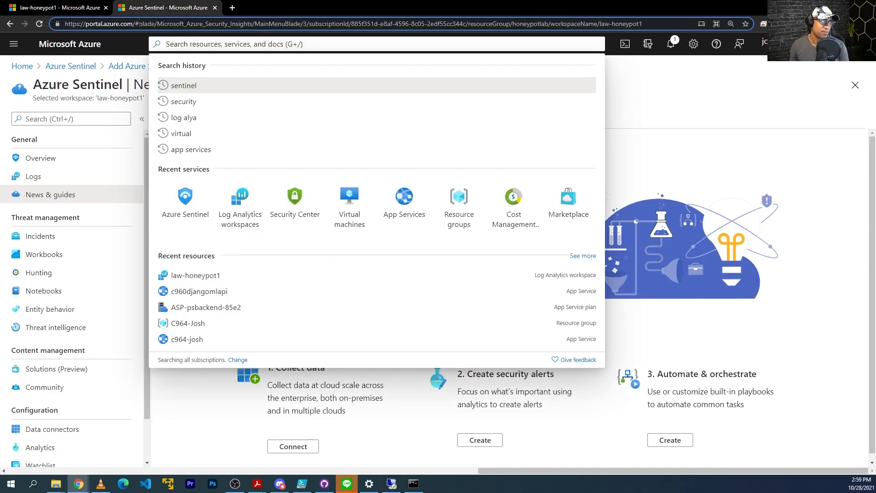
pyautogui.click(242, 45)
pyautogui.write('sentinel')
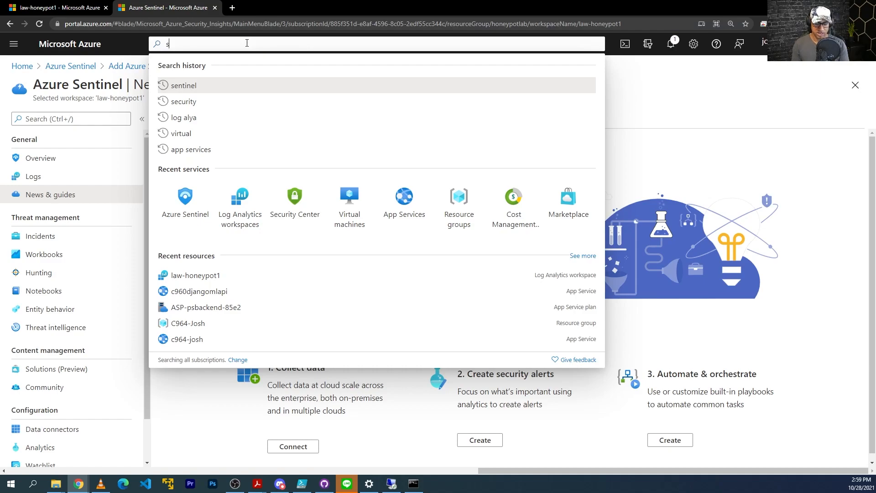
pyautogui.press('Return')
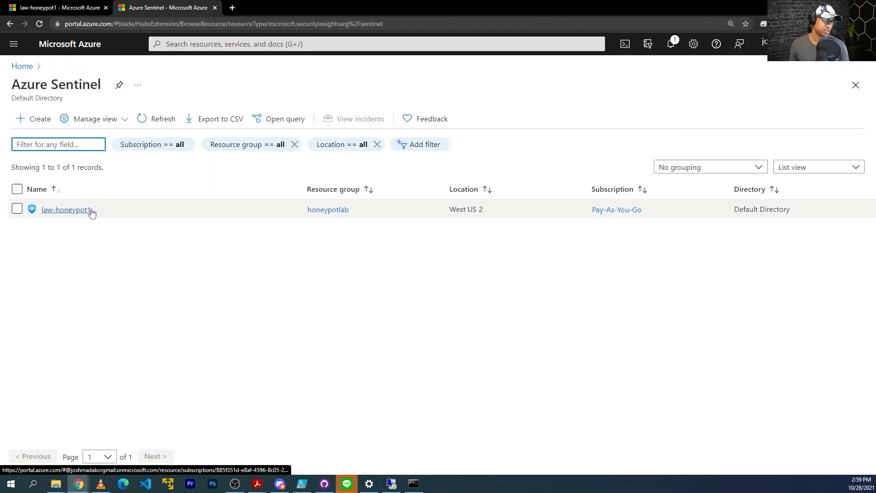
# Open the law-honeypot1 Overview, check the FAILED_RDP event logs, and return discarding query edits
pyautogui.click(72, 211)
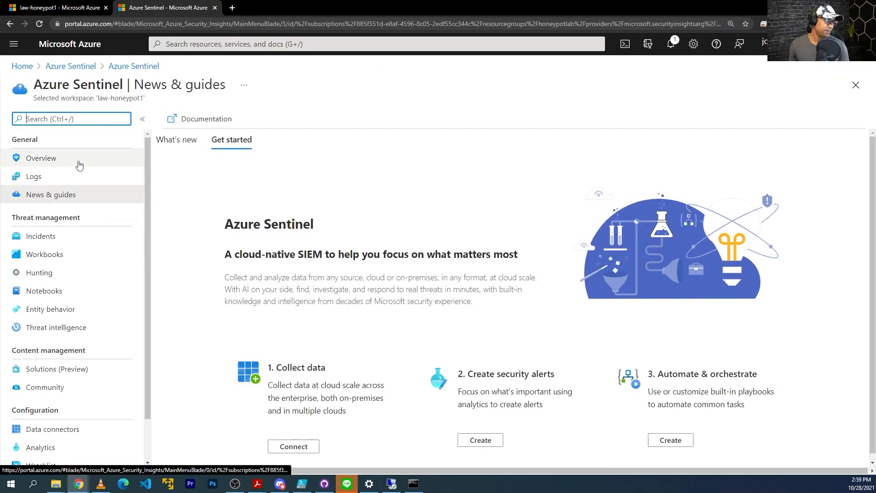
pyautogui.click(78, 161)
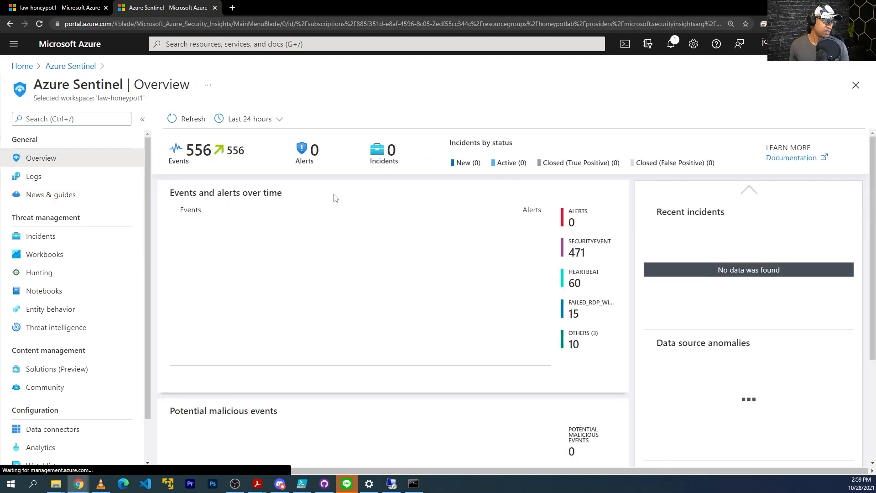
pyautogui.scroll(-3, 357, 252)
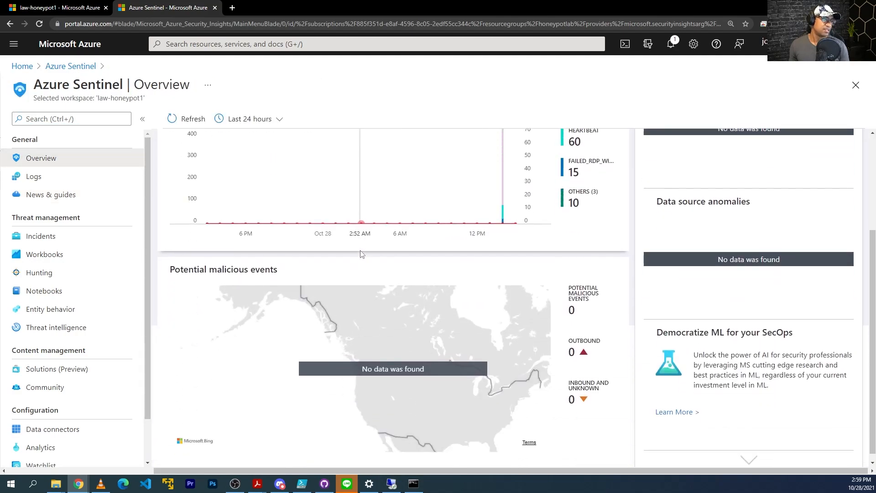
pyautogui.scroll(3, 353, 253)
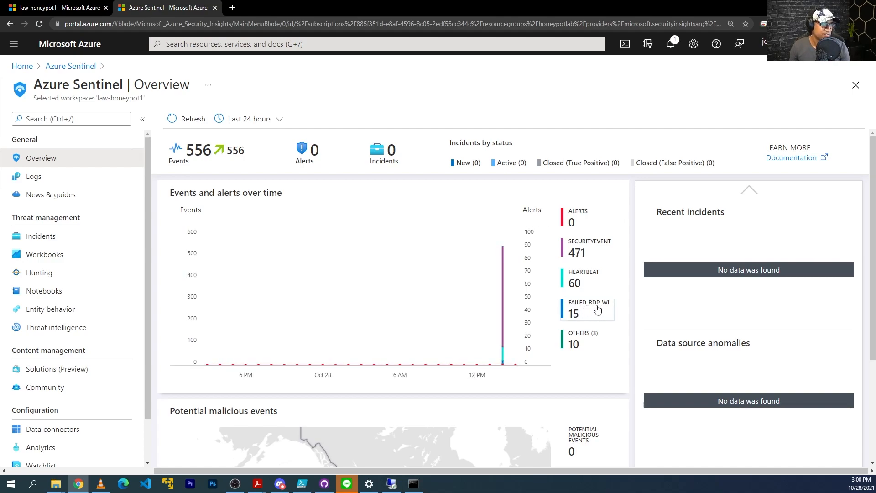
pyautogui.click(596, 311)
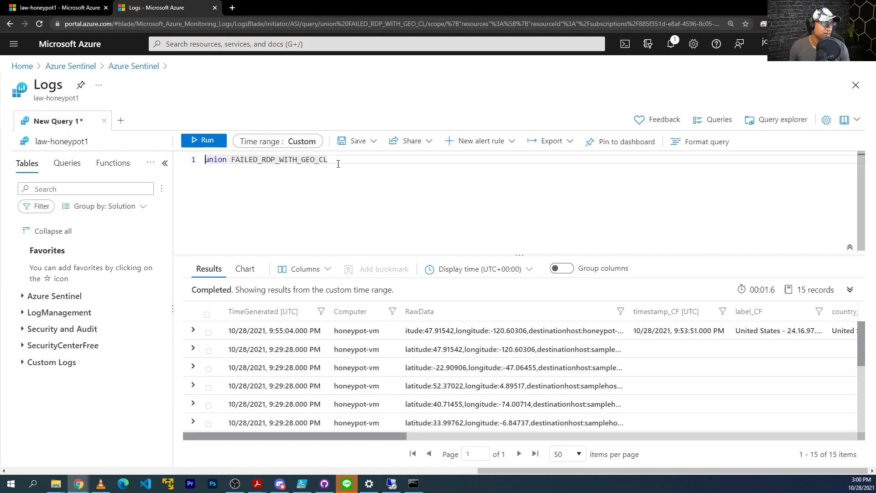
pyautogui.click(122, 67)
pyautogui.press('Return')
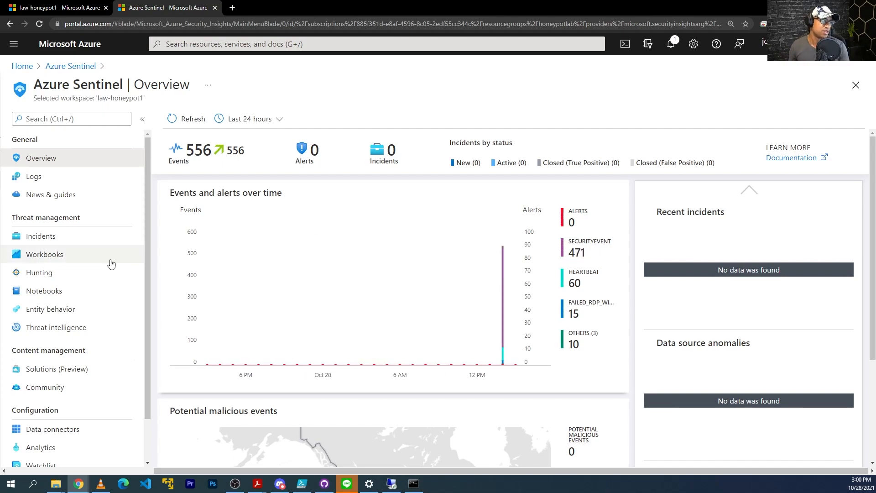
# Create a new Sentinel workbook and remove its default welcome text and sample query sections
pyautogui.click(45, 255)
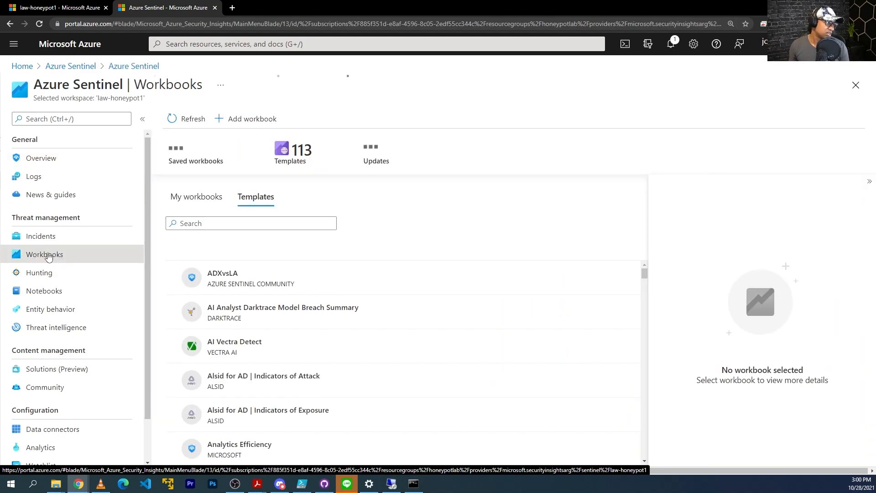
pyautogui.click(251, 123)
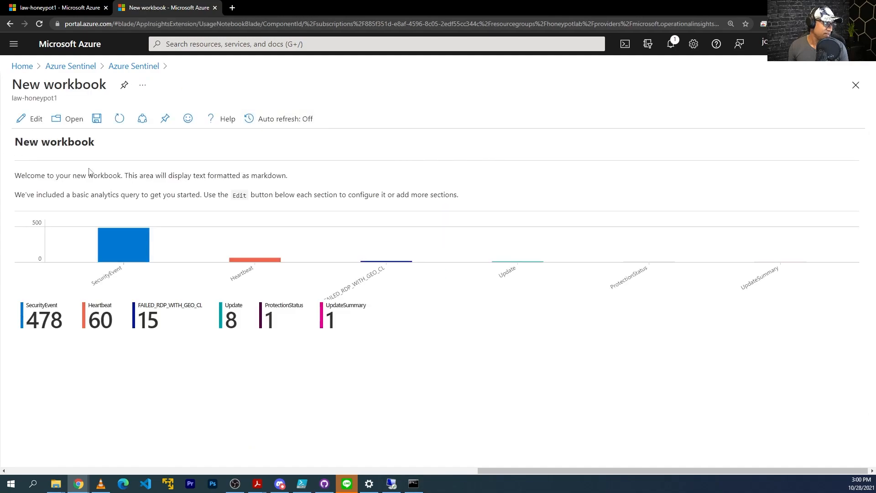
pyautogui.click(31, 119)
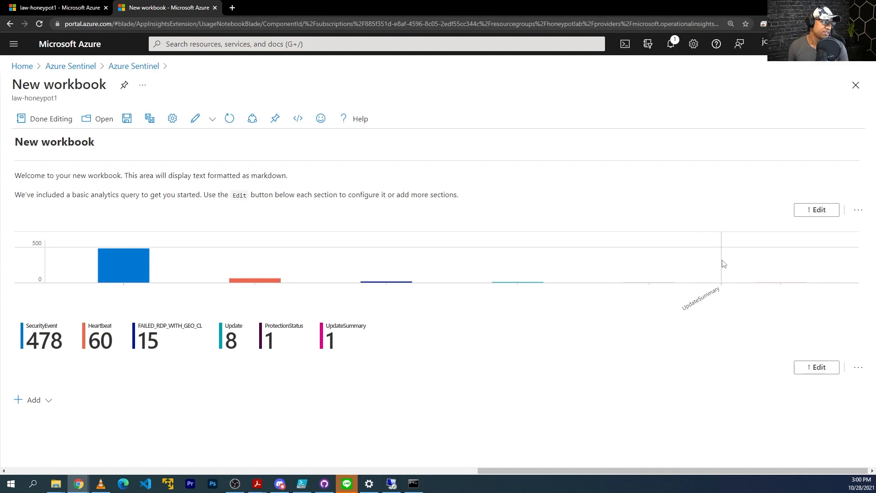
pyautogui.click(859, 212)
pyautogui.click(857, 211)
pyautogui.click(858, 211)
pyautogui.click(847, 286)
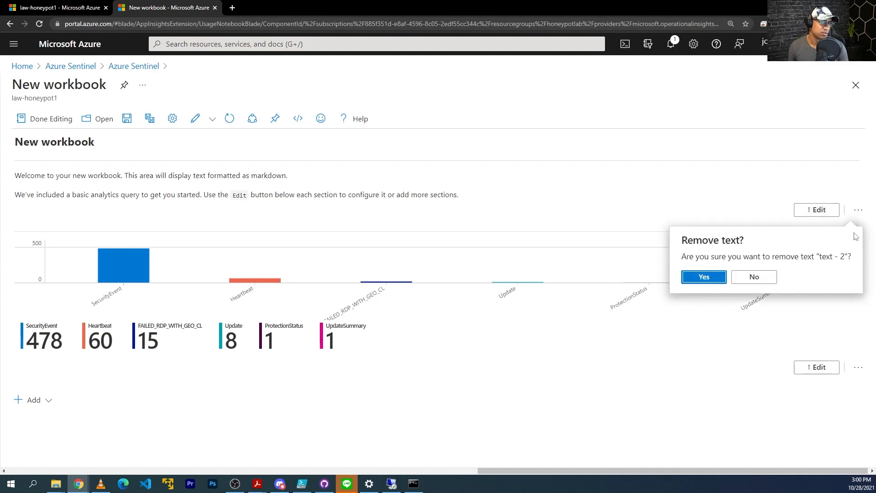
pyautogui.click(720, 276)
pyautogui.click(859, 270)
pyautogui.click(842, 349)
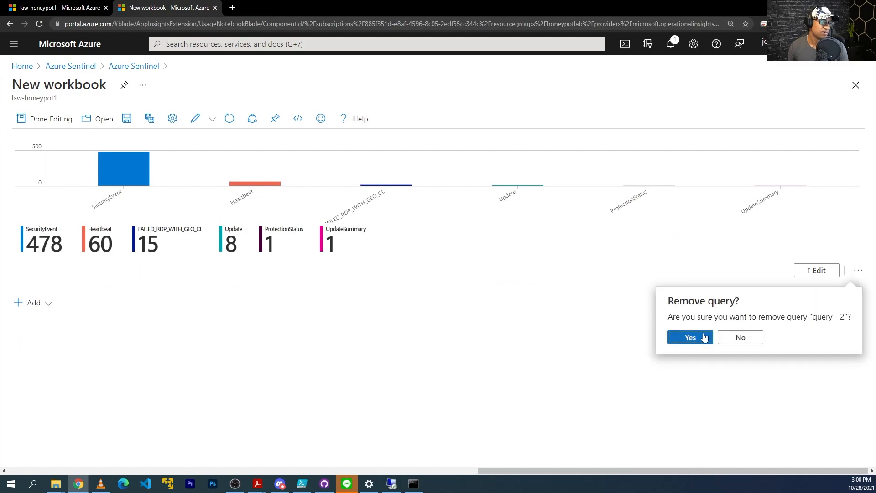
pyautogui.click(690, 337)
# Add a query item and paste in the prepared failed-RDP KQL query
pyautogui.click(49, 223)
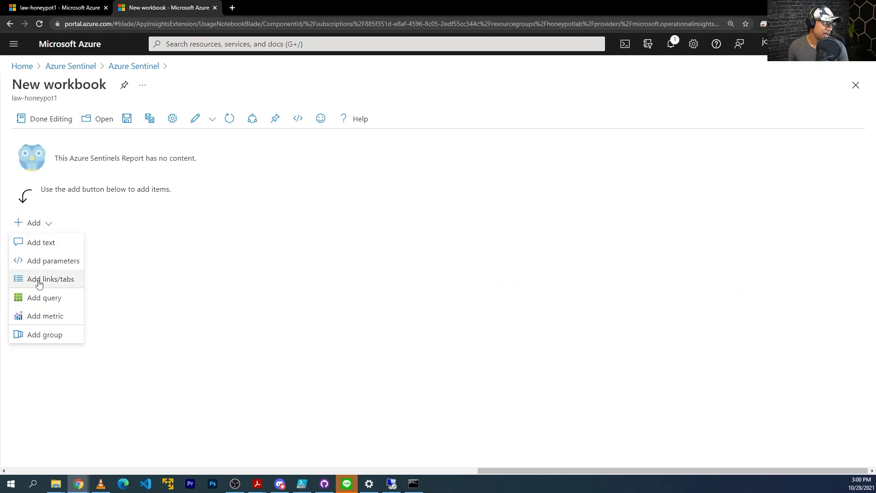
pyautogui.click(50, 299)
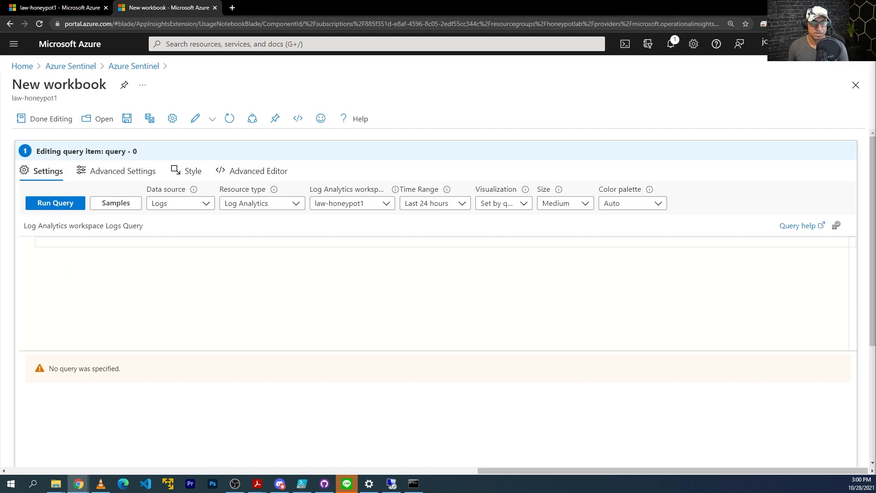
pyautogui.click(233, 241)
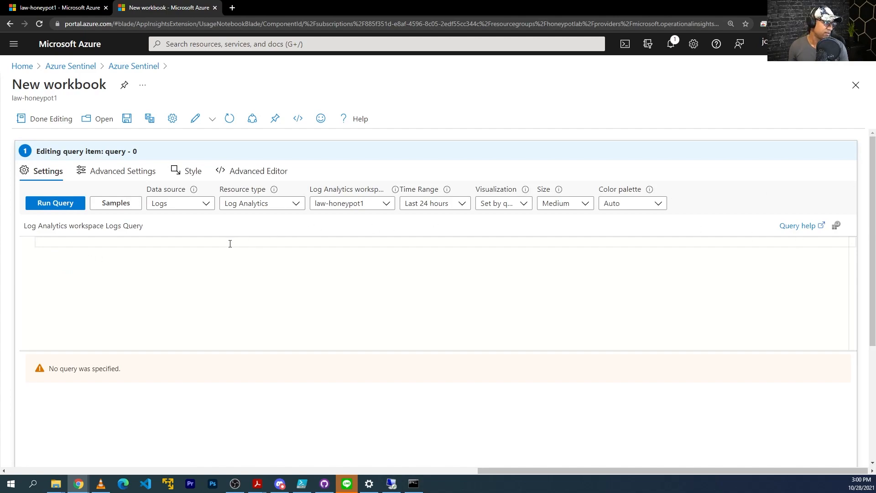
pyautogui.write('FAILED_RDP_WITH_GEO_CL | summarize event_count=count() by sourceip_CF, latitude_CF, longitude_CF | where sourceip_CF != ""')
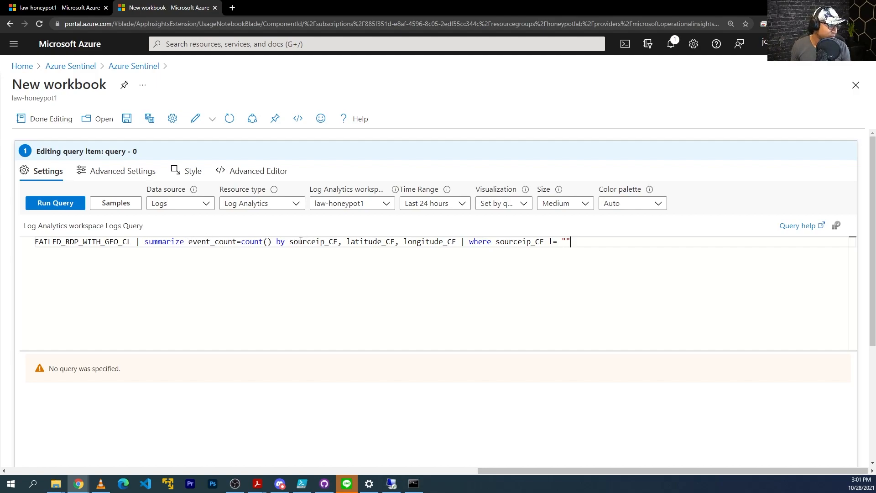
# Change sourceip to sourcehost and append label_CF to the summarize by list
pyautogui.moveTo(291, 242)
pyautogui.mouseDown()
pyautogui.moveTo(323, 242)
pyautogui.moveTo(290, 242)
pyautogui.mouseUp()
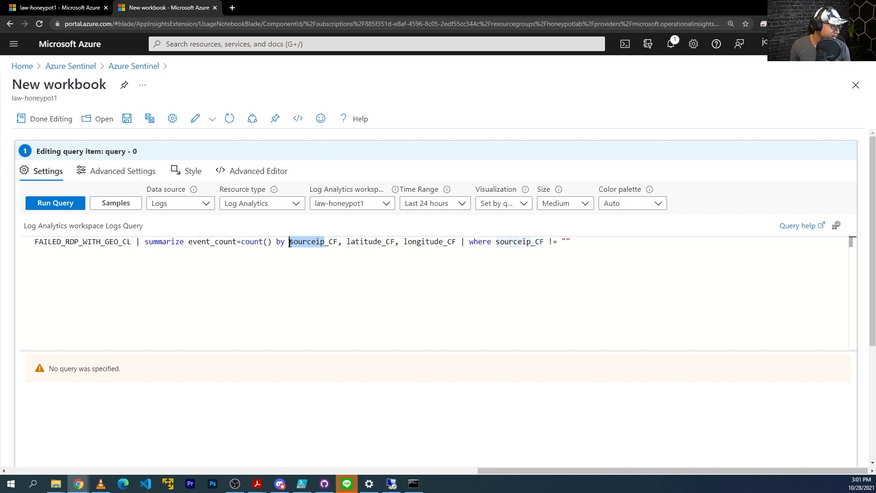
pyautogui.write('sourcehost')
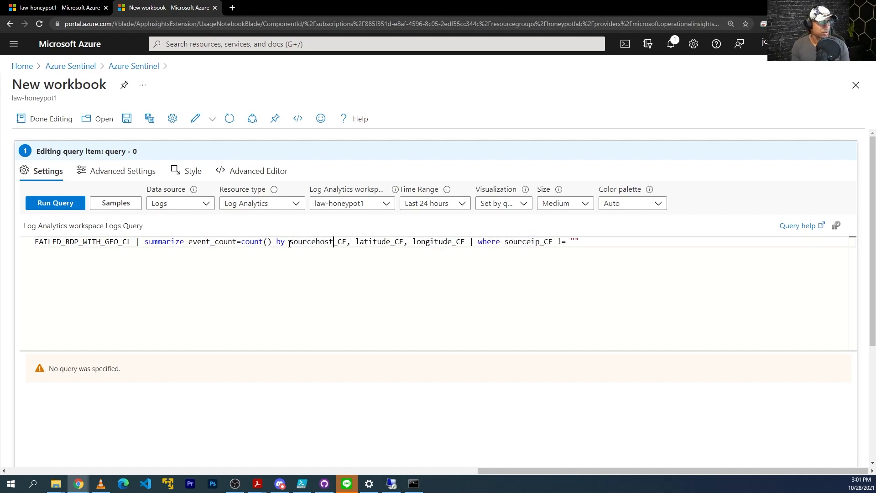
pyautogui.click(466, 249)
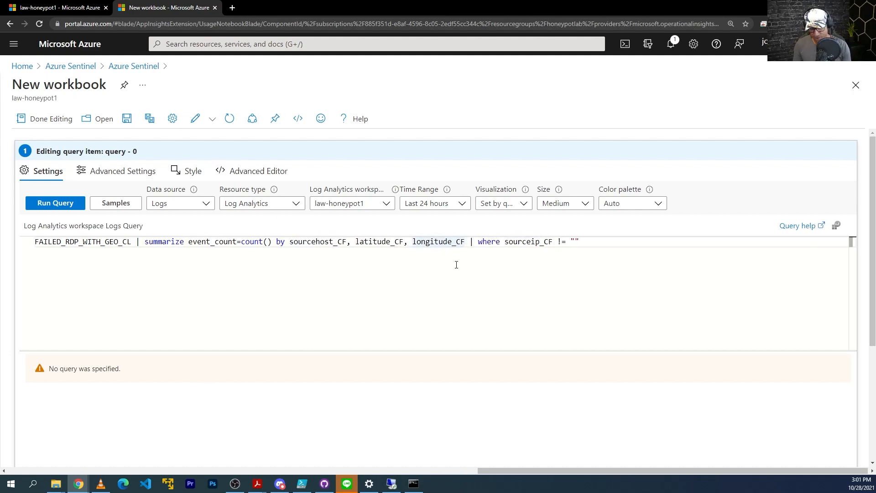
pyautogui.write(', ')
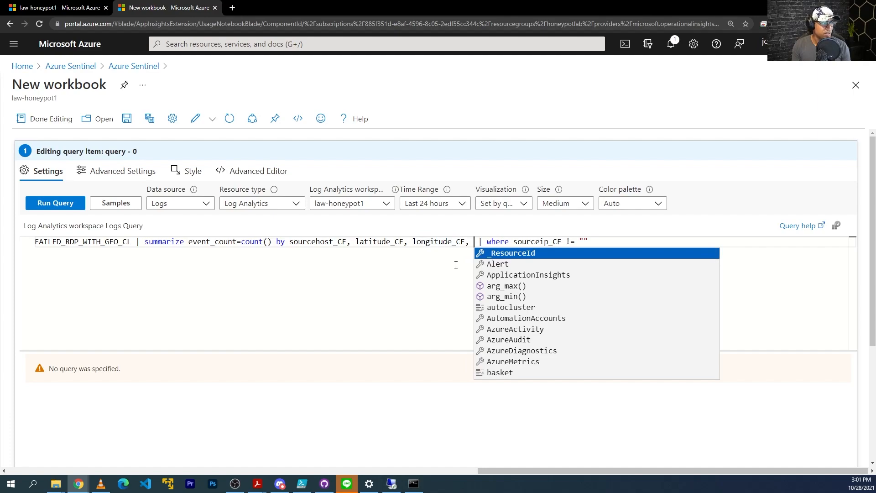
pyautogui.write('label_CF')
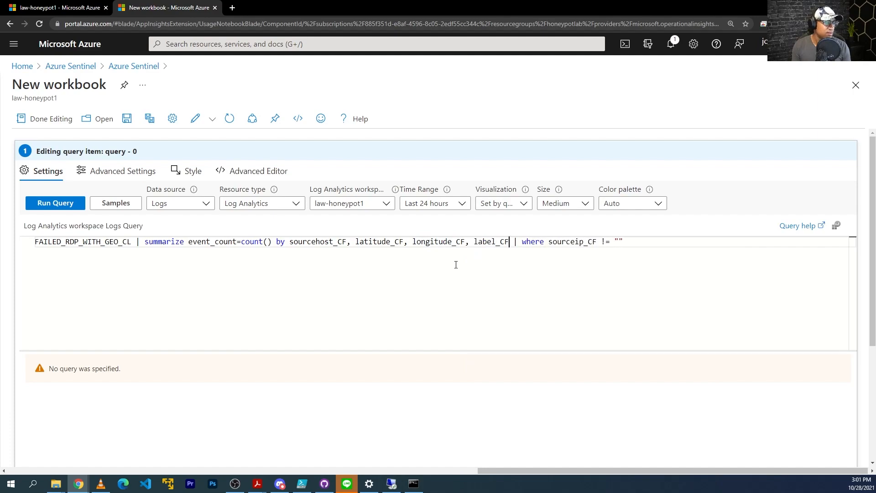
pyautogui.moveTo(549, 242); pyautogui.dragTo(621, 242)
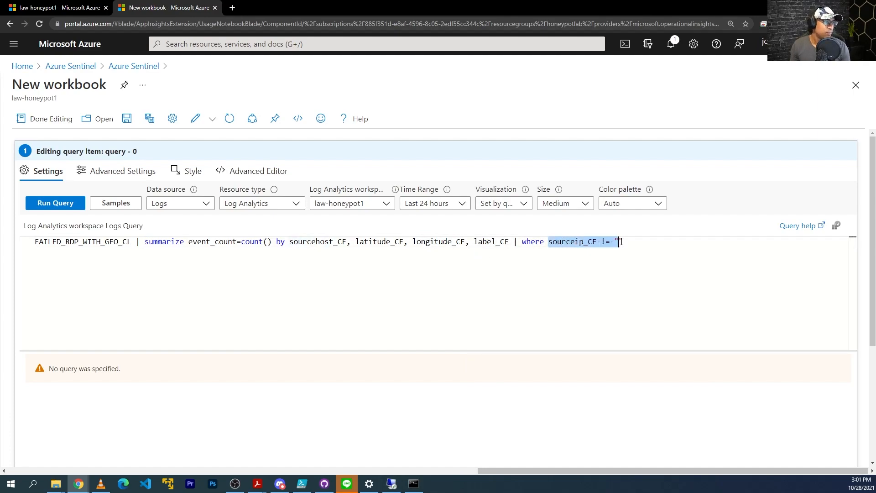
pyautogui.click(391, 485)
pyautogui.click(368, 485)
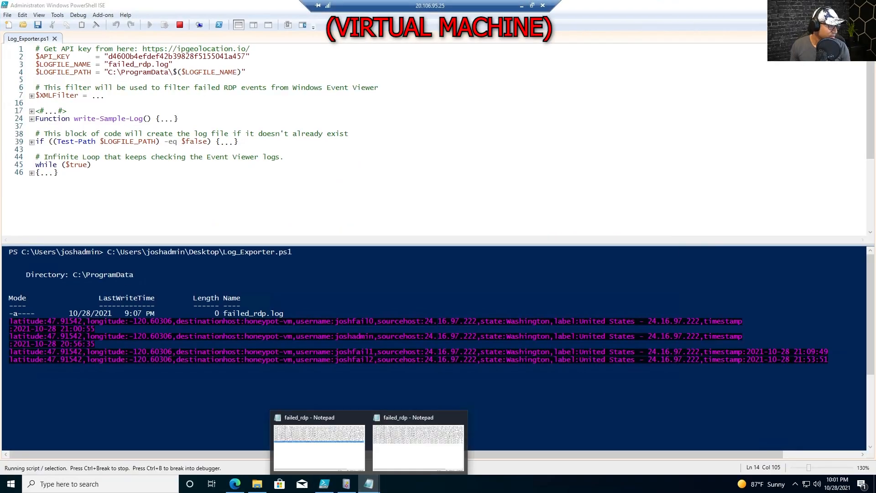
# Find a destinationhost:samplehost entry in failed_rdp.log and start a destinationhost_CF filter in the query
pyautogui.click(427, 447)
pyautogui.moveTo(209, 115); pyautogui.dragTo(303, 115)
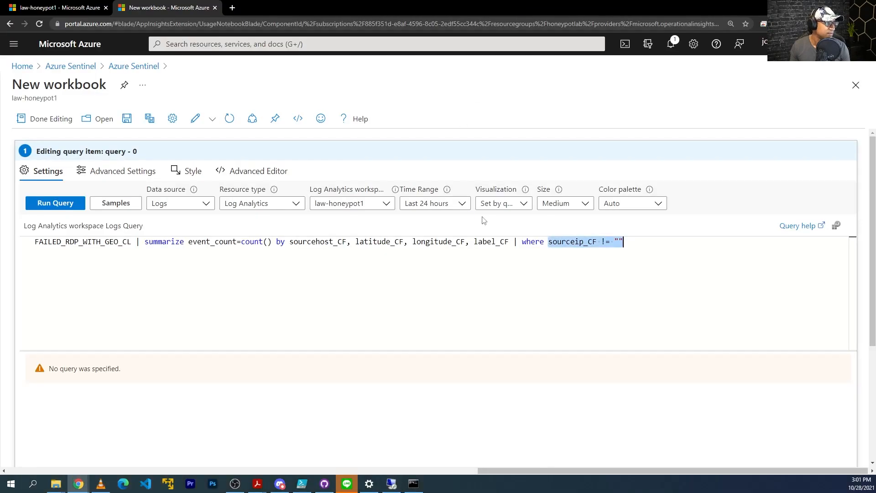
pyautogui.write('destinationhost_C')
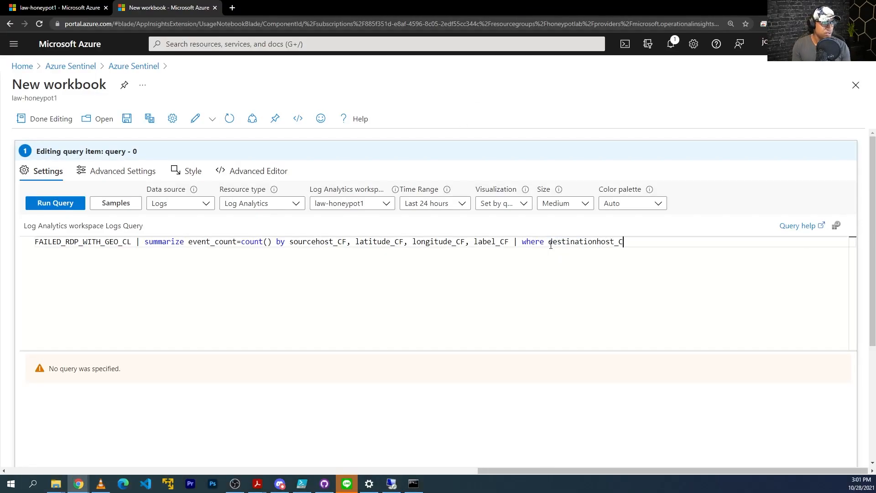
pyautogui.write('F !+')
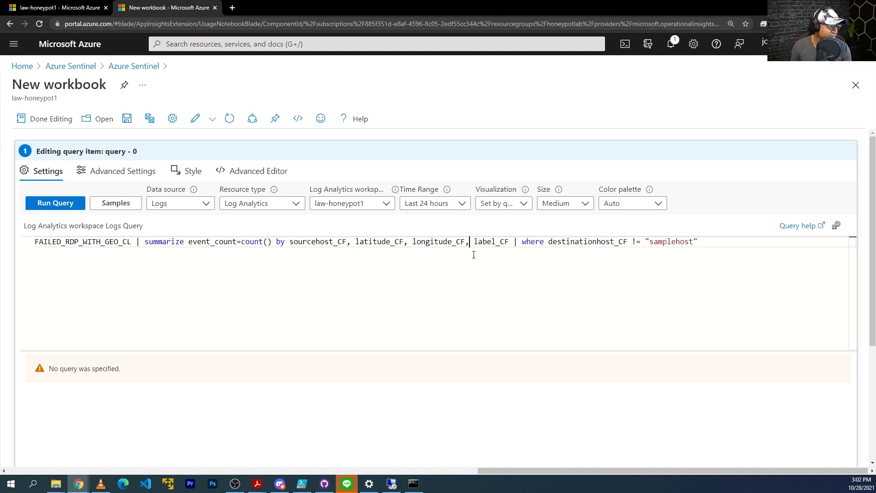
# Add country_CF to the summarize by list and run the workbook query
pyautogui.write('country ')
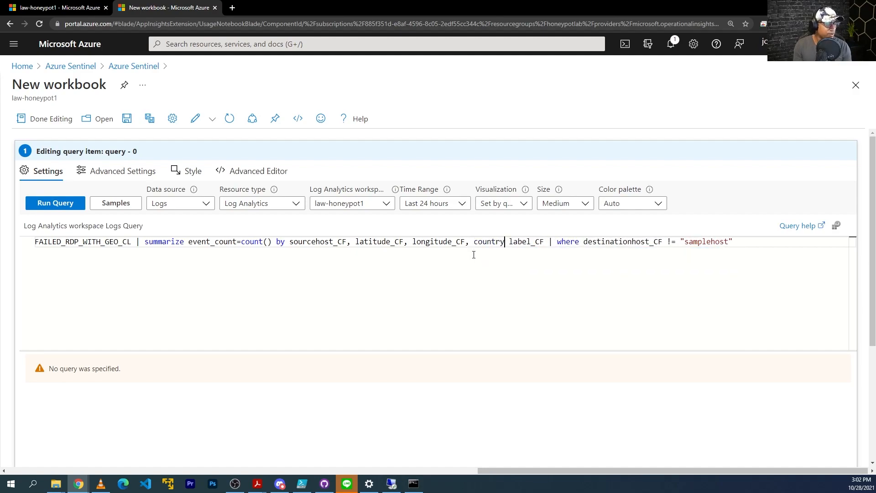
pyautogui.write('_CF,')
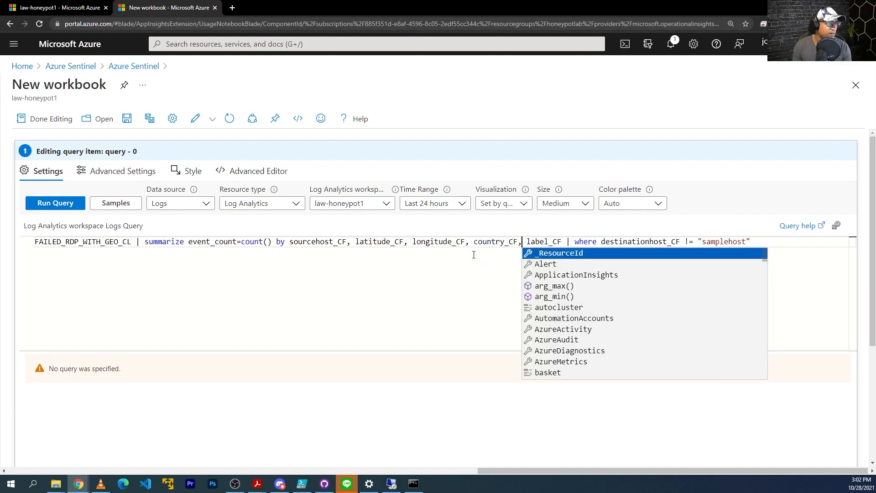
pyautogui.press('Escape')
pyautogui.click(66, 205)
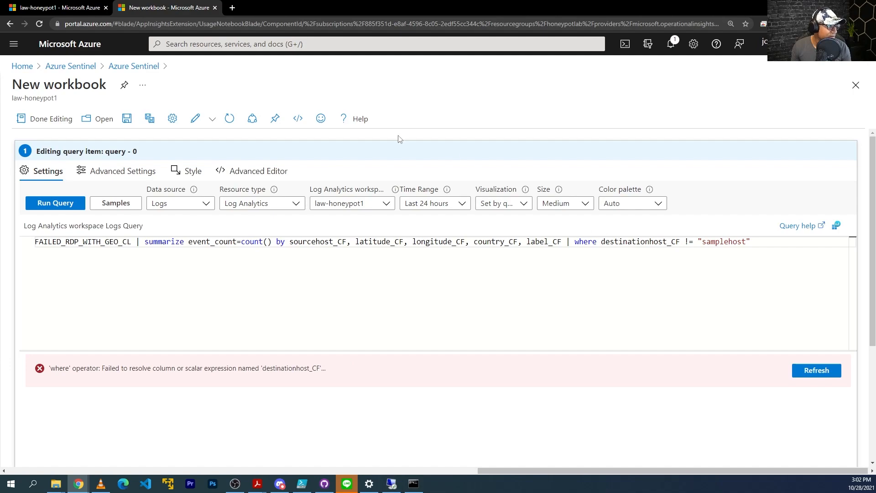
# Delete the failing destinationhost_CF where clause and rerun the query
pyautogui.click(73, 8)
pyautogui.moveTo(392, 444); pyautogui.dragTo(541, 437)
pyautogui.hotkey('ctrl', 'Tab')
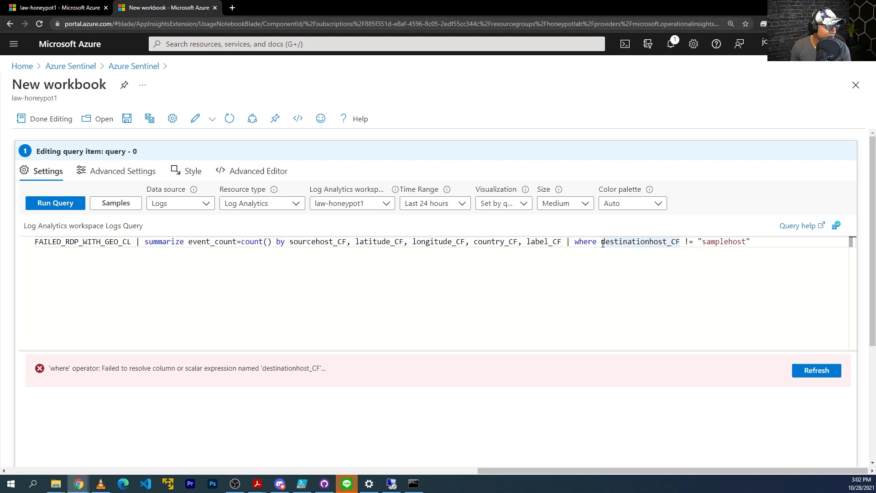
pyautogui.click(762, 243)
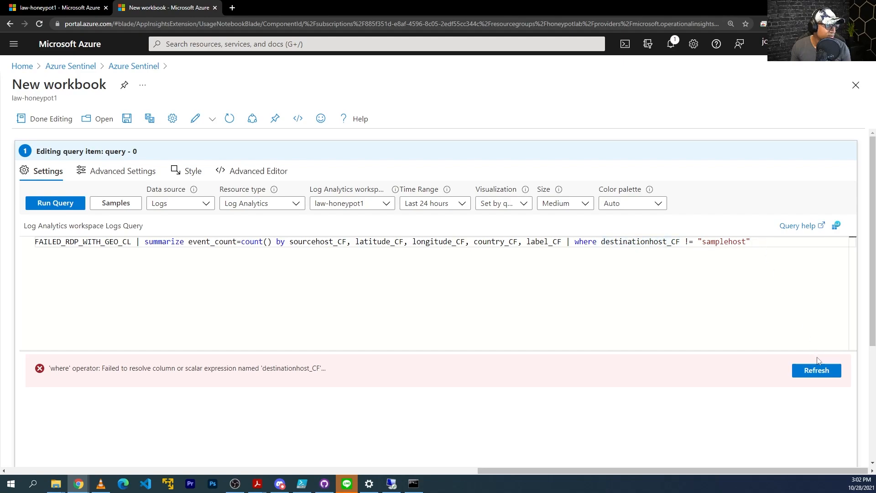
pyautogui.moveTo(751, 241); pyautogui.dragTo(574, 243)
pyautogui.hotkey('ctrl', 'c')
pyautogui.press('BackSpace')
pyautogui.press('BackSpace')
pyautogui.press('BackSpace')
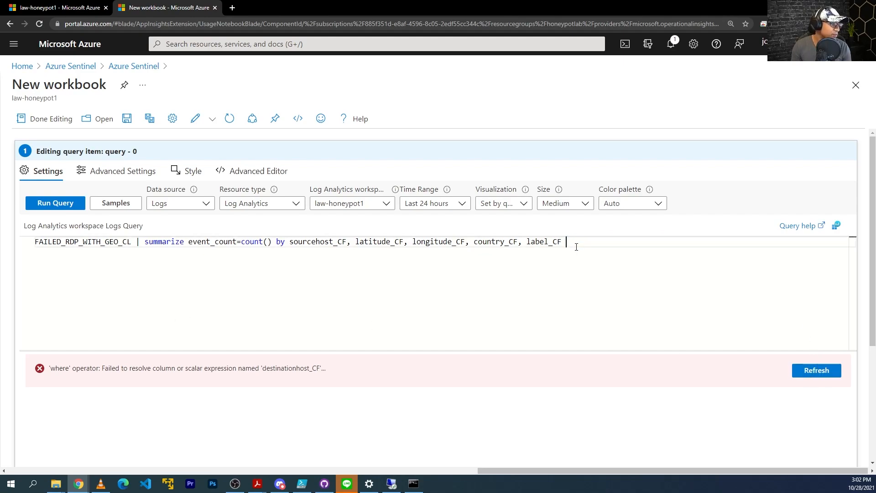
pyautogui.click(55, 205)
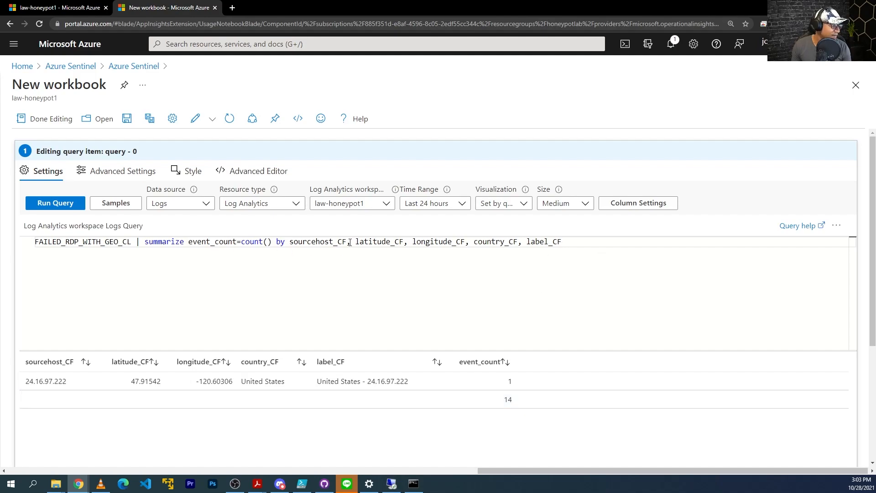
# Restore the filter clause, add destinationhost_CF to the by list, and rerun the query
pyautogui.hotkey('ctrl', 'v')
pyautogui.click(562, 245)
pyautogui.write(', destinationhost_CF')
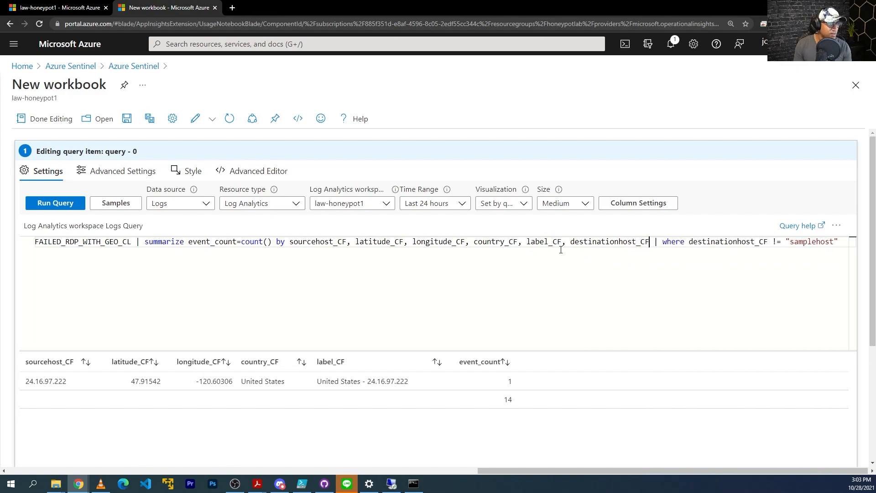
pyautogui.click(55, 203)
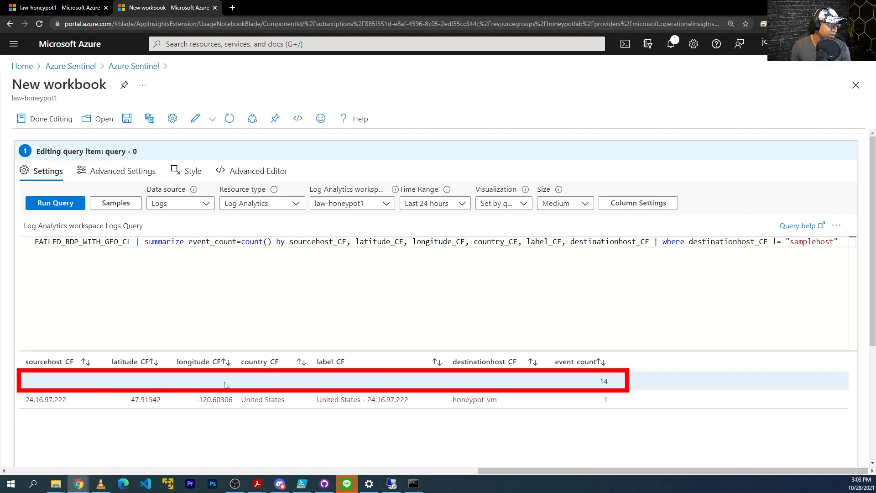
# Put the samplehost filter on its own line, add where sourcehost_CF != "", and run
pyautogui.keyDown('shift'); pyautogui.click(847, 246); pyautogui.keyUp('shift')
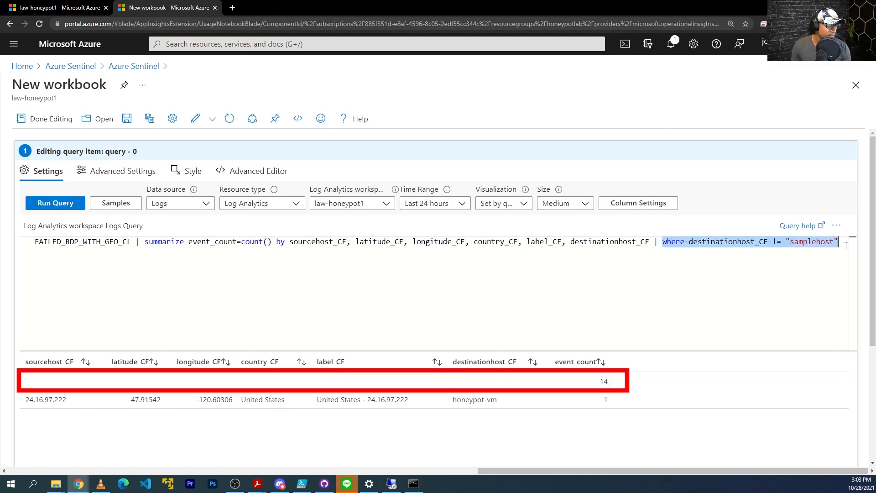
pyautogui.click(843, 242)
pyautogui.write('|')
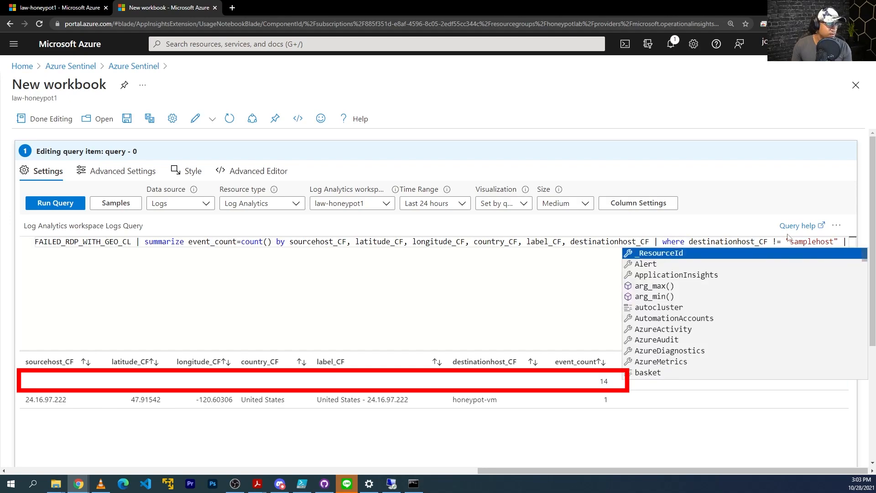
pyautogui.click(655, 241)
pyautogui.press('BackSpace')
pyautogui.press('Return')
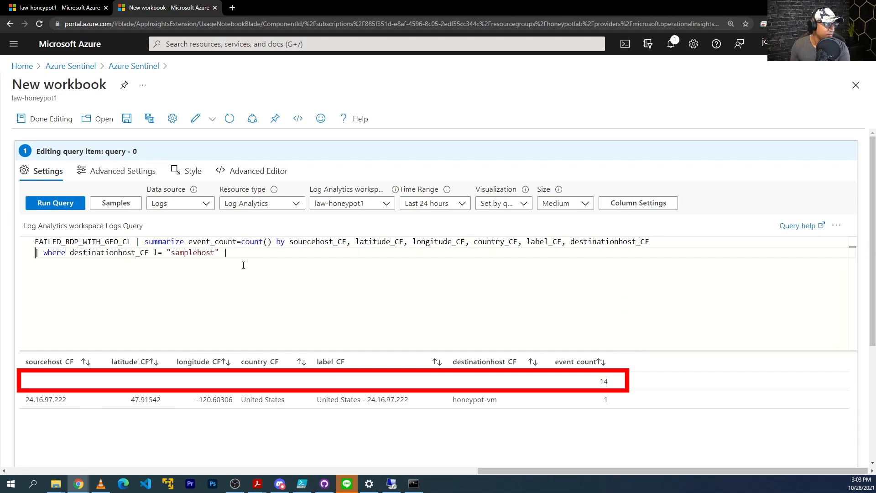
pyautogui.press('Return')
pyautogui.write('| where')
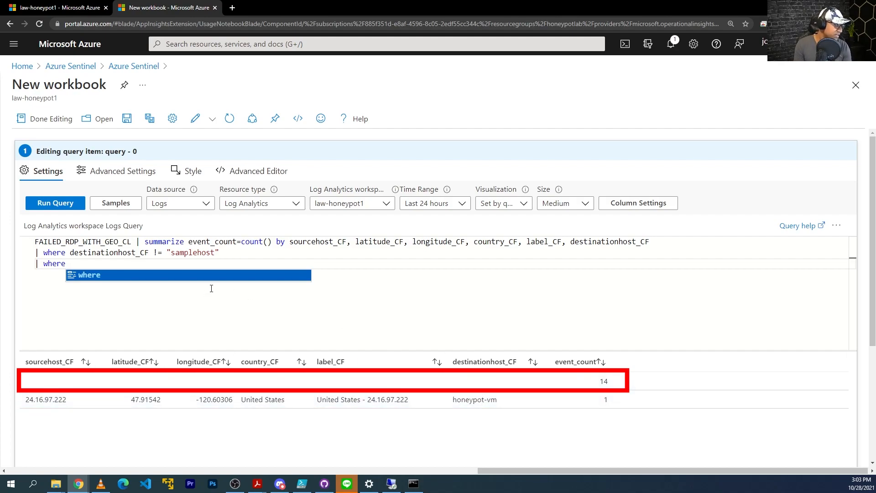
pyautogui.write(' source')
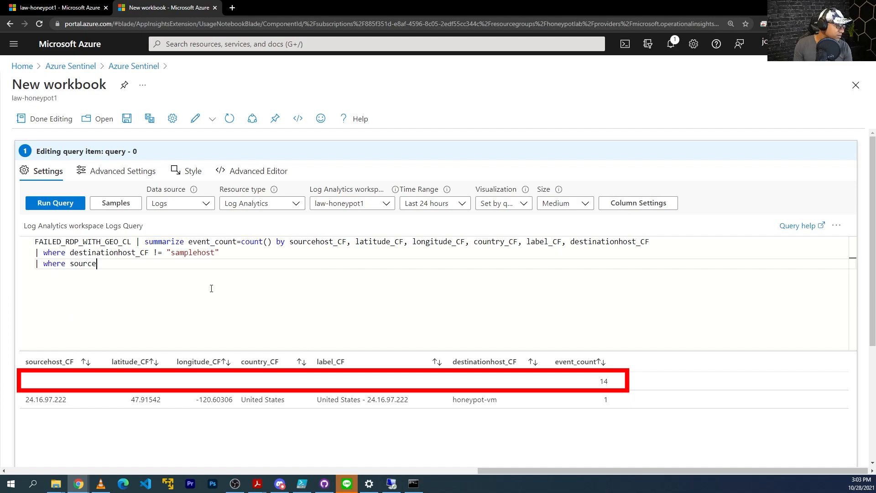
pyautogui.write('host_CF != "')
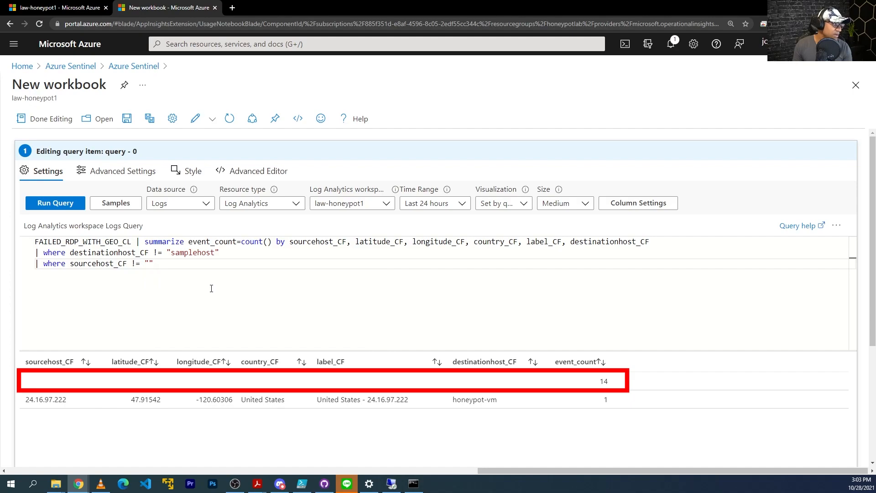
pyautogui.click(51, 206)
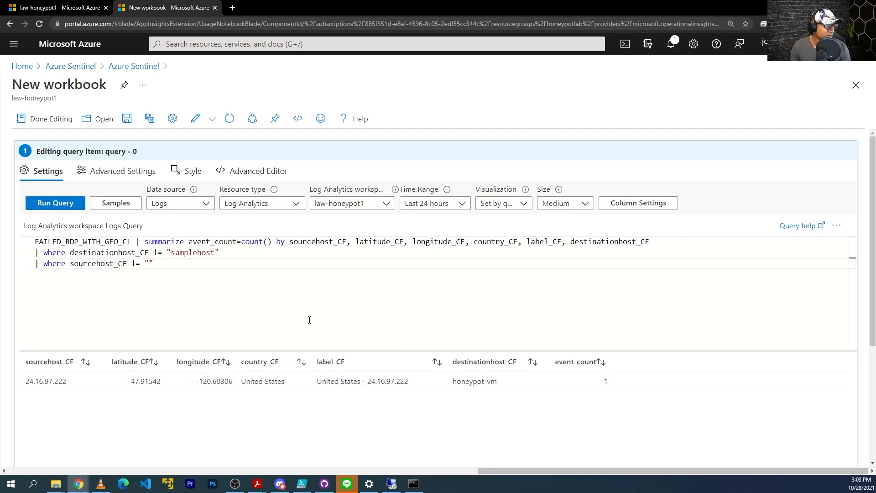
pyautogui.hotkey('ctrl', '-')
pyautogui.hotkey('ctrl', '-')
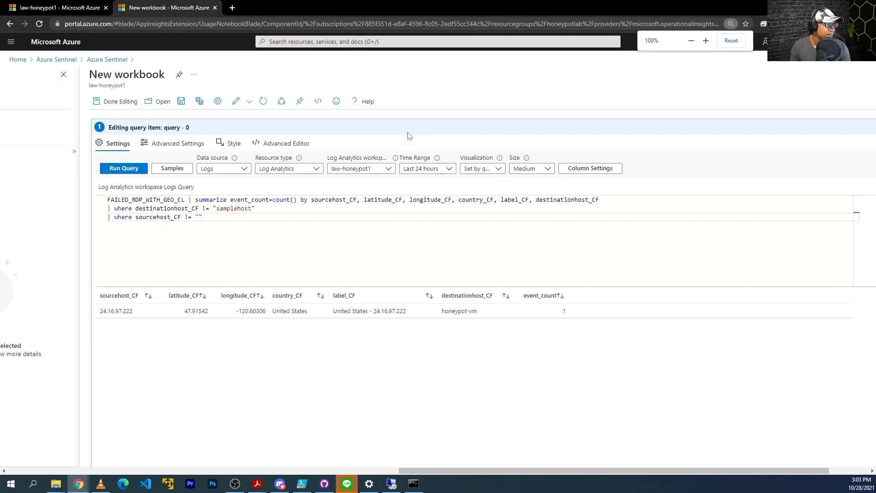
# Set the query's visualization to Map and rerun it
pyautogui.click(479, 169)
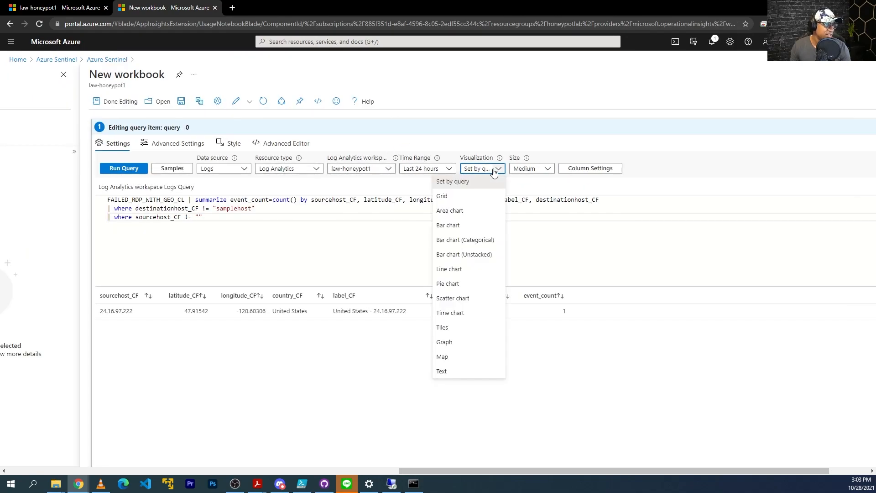
pyautogui.click(464, 359)
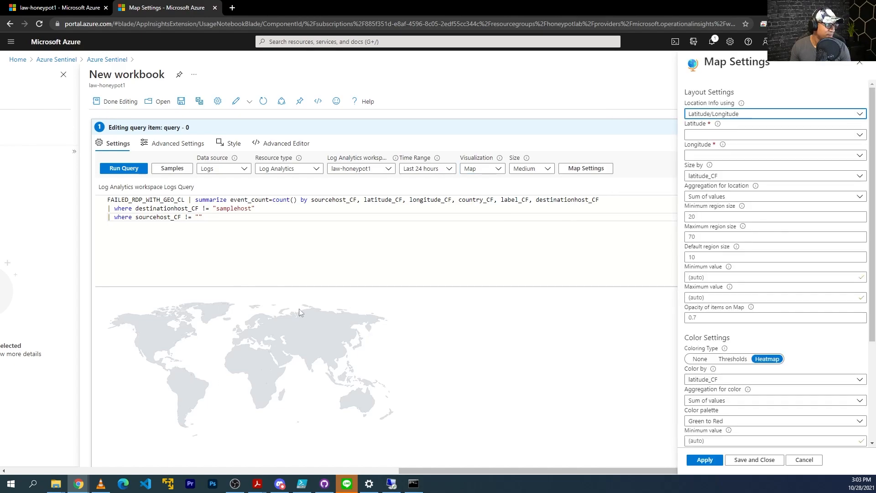
pyautogui.click(115, 168)
pyautogui.moveTo(288, 221); pyautogui.dragTo(90, 195)
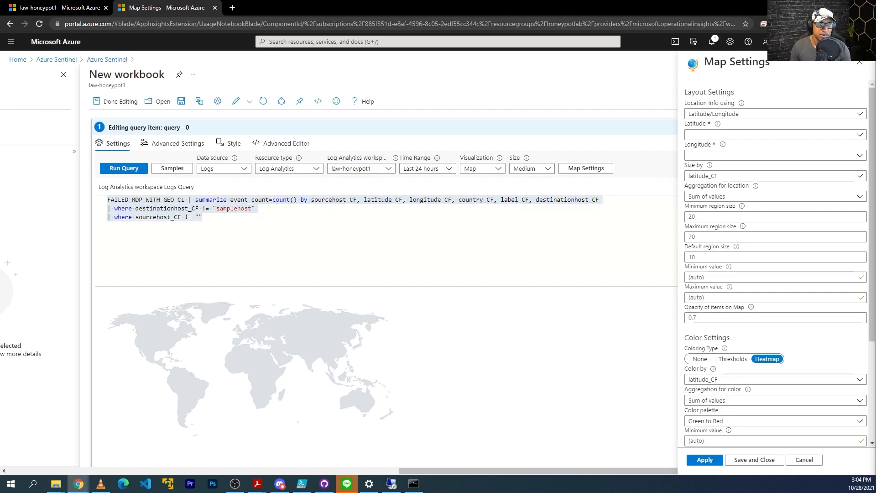
pyautogui.click(219, 208)
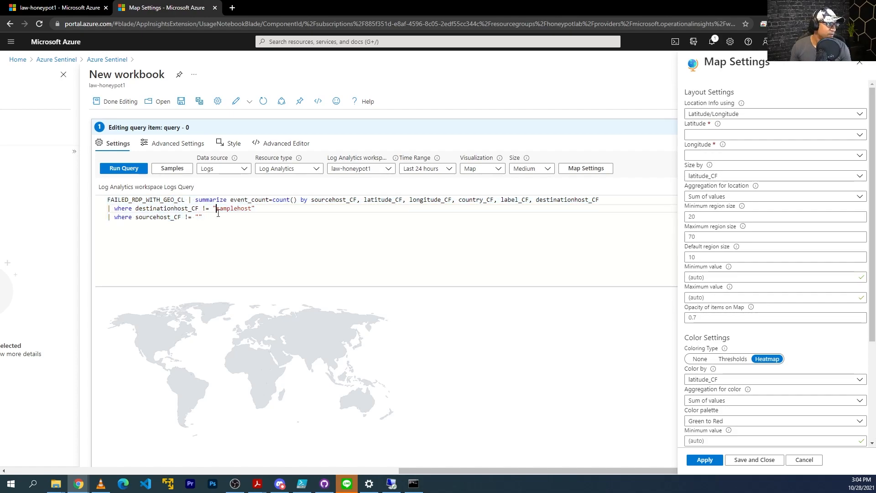
# In Map Settings locate points by Latitude/Longitude using latitude_CF and longitude_CF, then apply
pyautogui.click(731, 117)
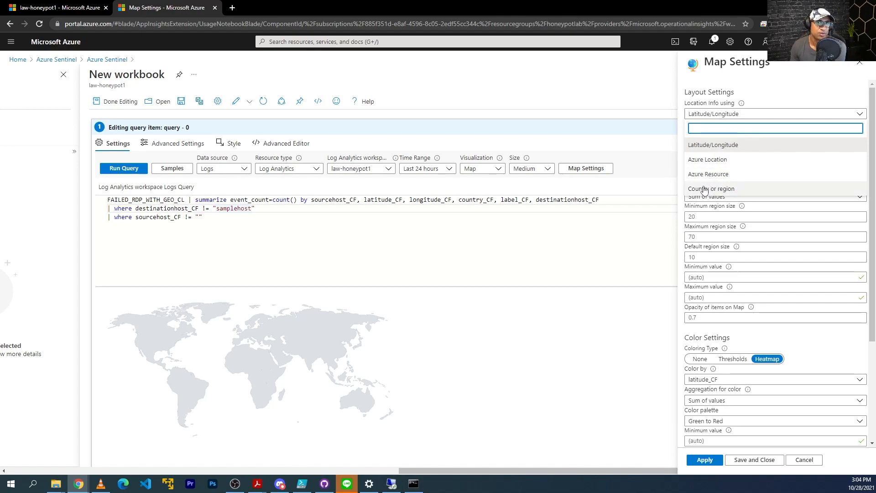
pyautogui.click(720, 146)
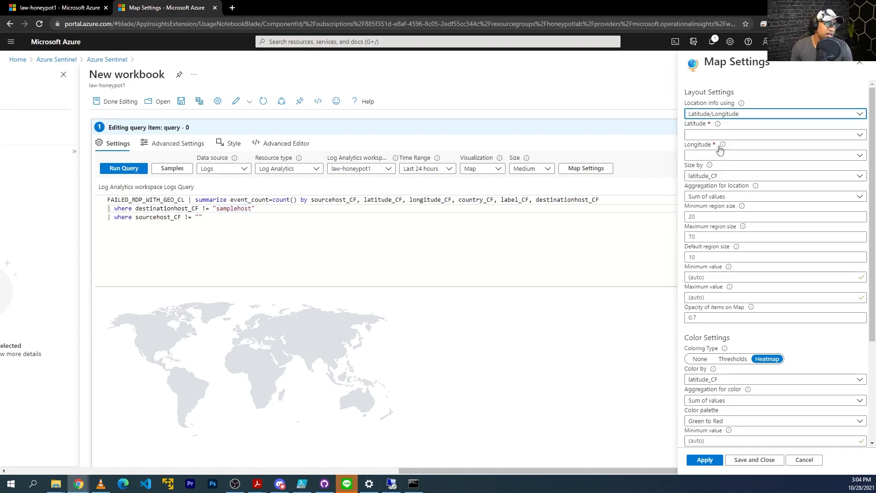
pyautogui.click(851, 136)
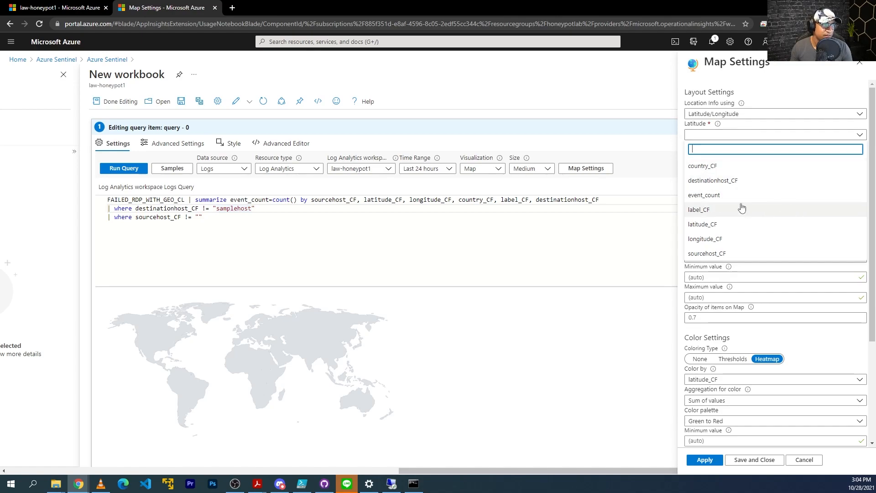
pyautogui.click(717, 224)
pyautogui.click(730, 155)
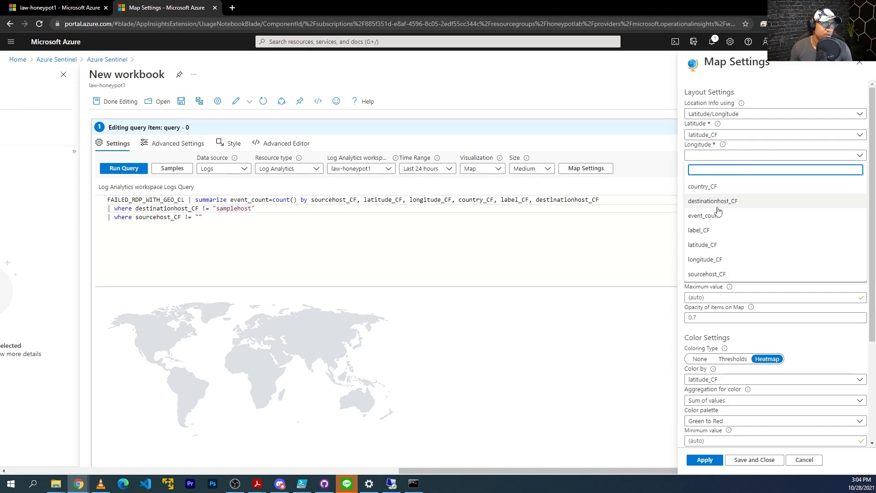
pyautogui.click(722, 259)
pyautogui.scroll(-2, 752, 228)
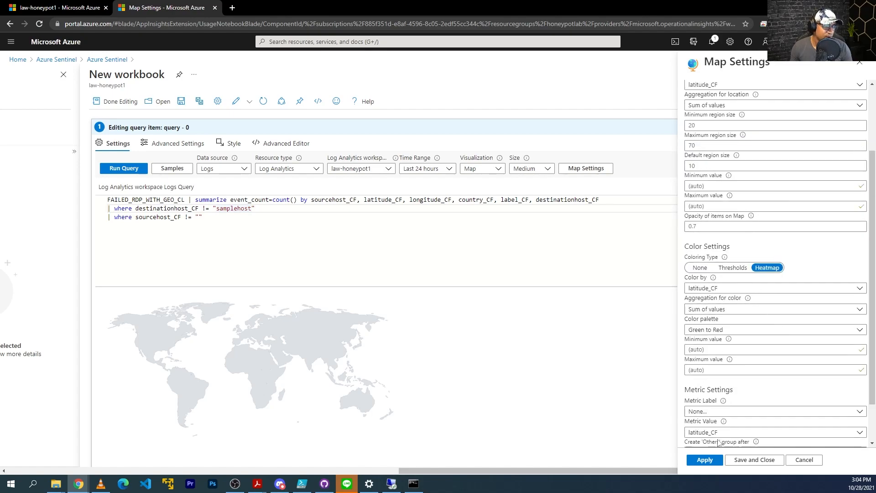
pyautogui.click(705, 460)
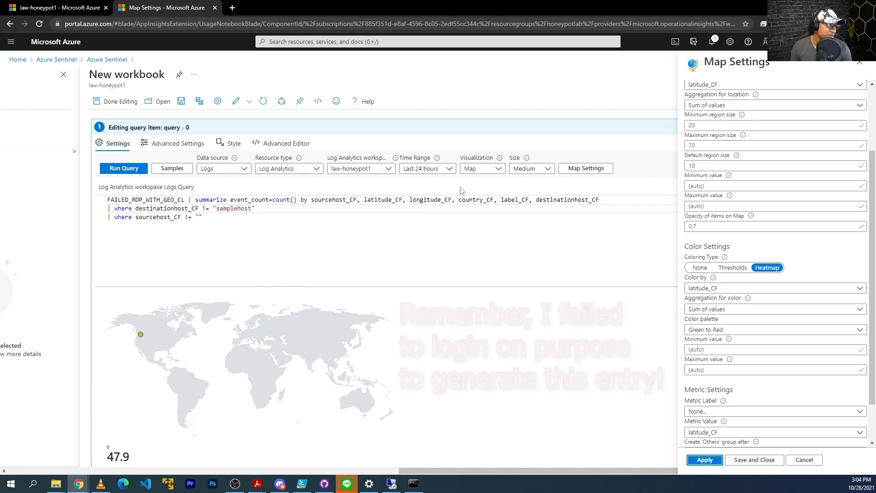
# Set the map's size to Full
pyautogui.click(531, 169)
pyautogui.click(526, 238)
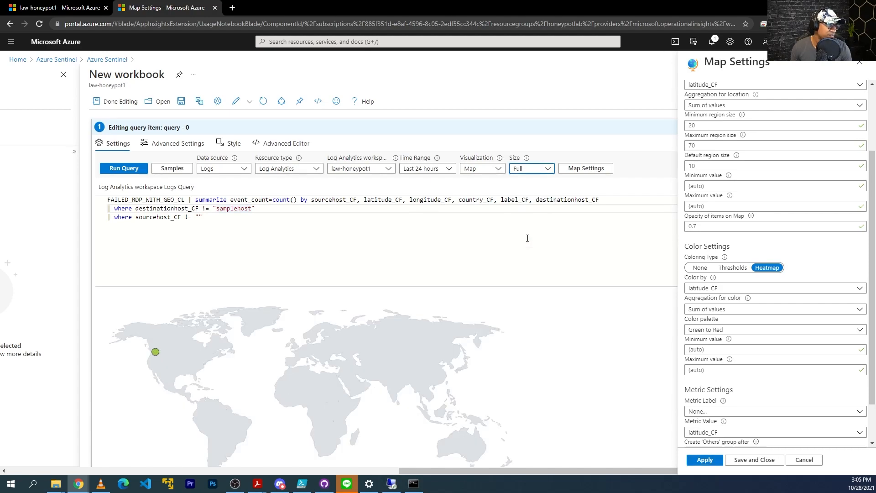
pyautogui.scroll(-1, 583, 270)
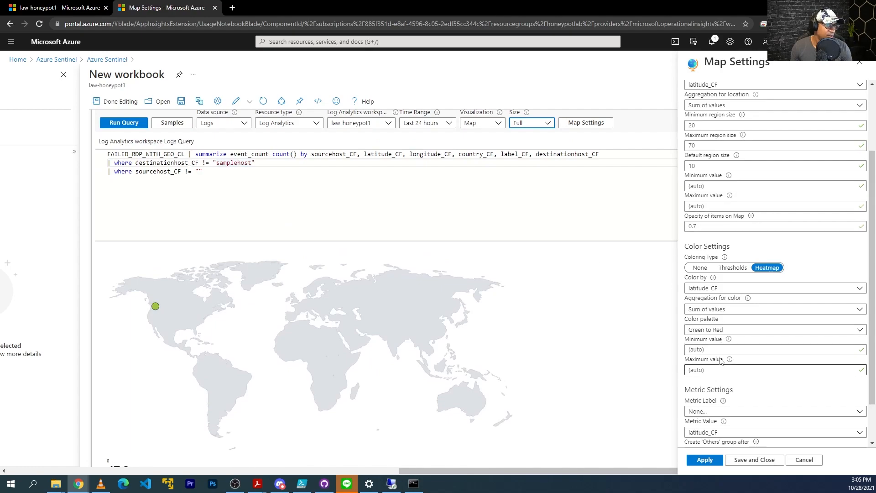
pyautogui.scroll(-2, 729, 390)
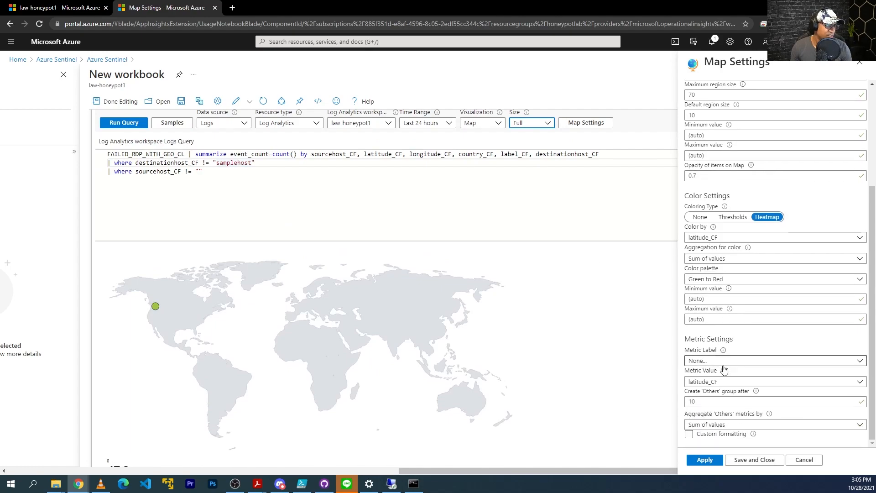
pyautogui.scroll(-1, 439, 315)
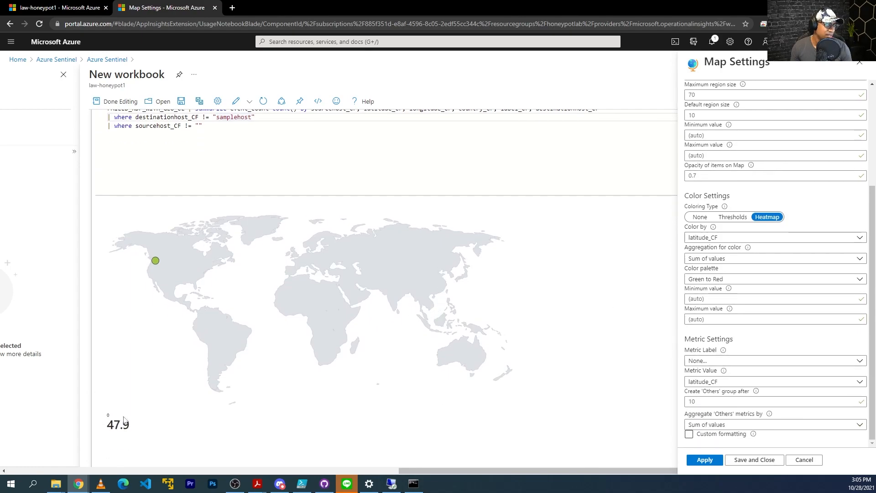
# Set the Metric Label to label_CF so the point shows country and source IP
pyautogui.click(728, 238)
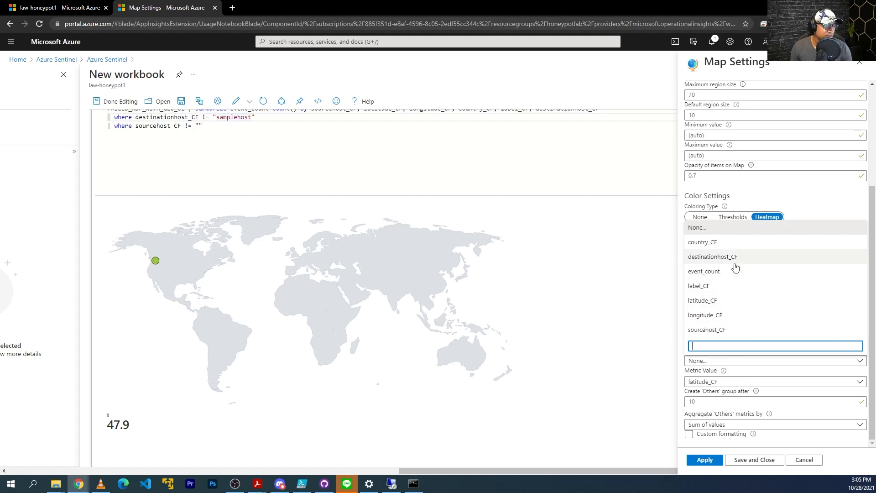
pyautogui.click(722, 291)
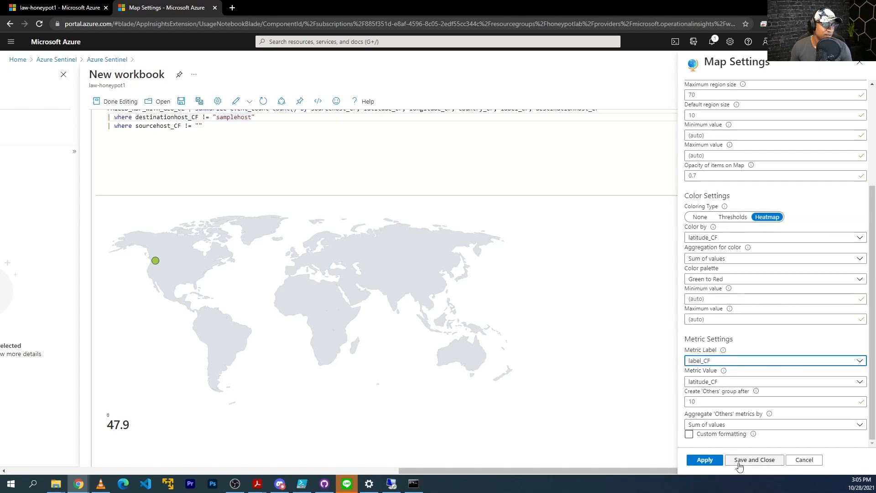
pyautogui.click(712, 460)
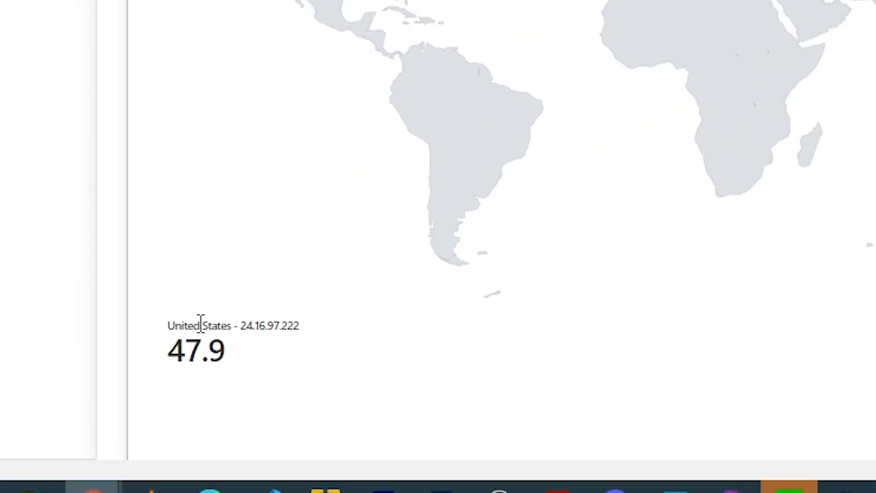
pyautogui.moveTo(302, 323); pyautogui.dragTo(230, 327)
pyautogui.click(250, 327)
pyautogui.moveTo(296, 328); pyautogui.dragTo(242, 329)
pyautogui.click(245, 328)
pyautogui.click(735, 385)
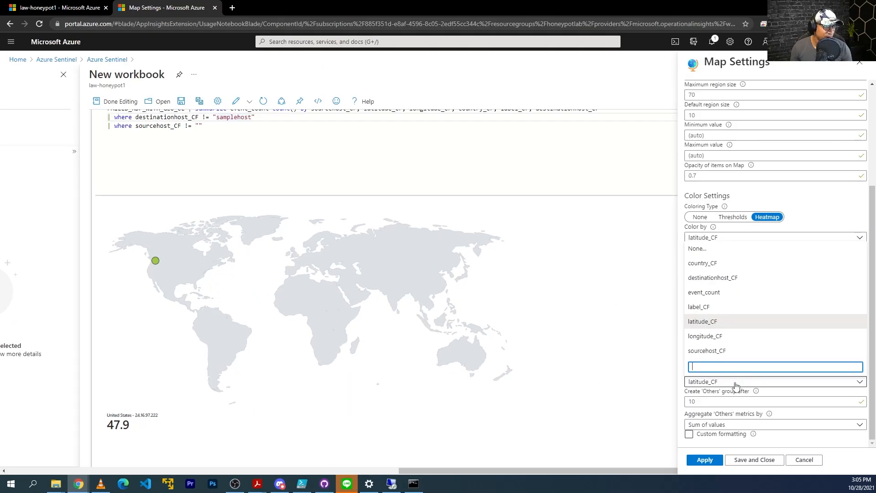
# Set Metric Value to event_count so the United States point shows a count of 1
pyautogui.click(707, 294)
pyautogui.click(703, 460)
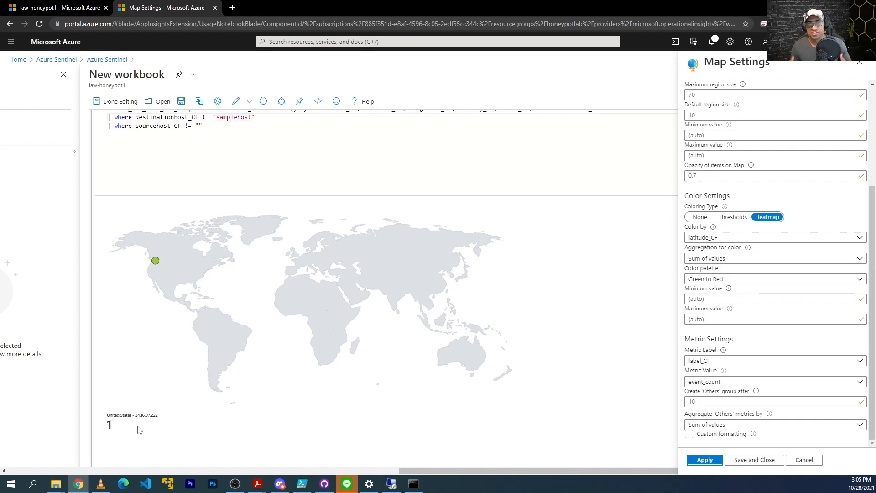
pyautogui.moveTo(158, 416); pyautogui.dragTo(132, 415)
pyautogui.click(132, 416)
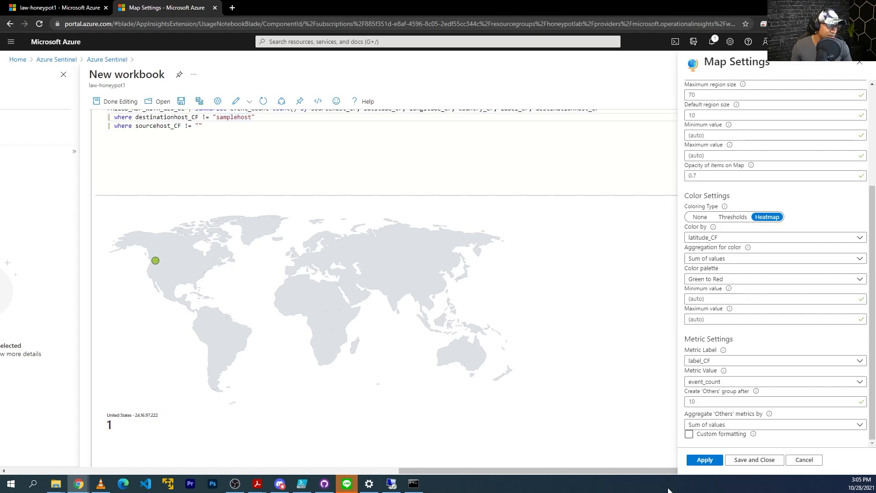
pyautogui.scroll(2, 516, 273)
pyautogui.scroll(-3, 513, 294)
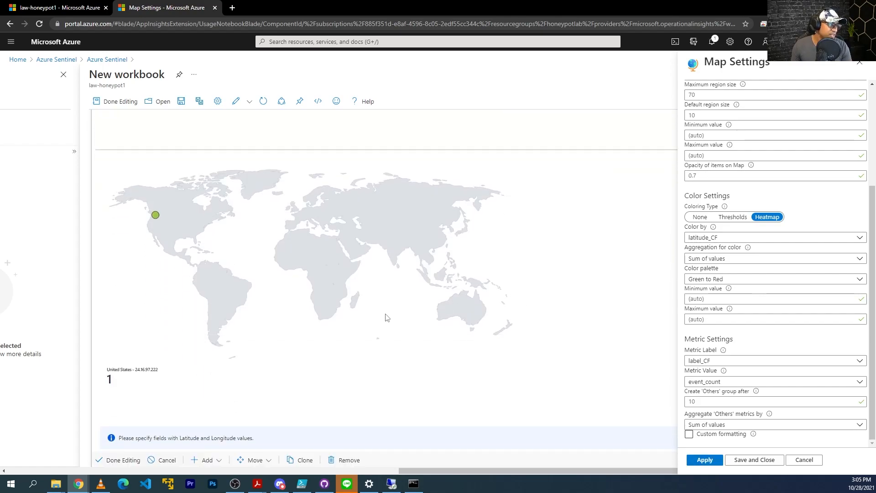
pyautogui.scroll(3, 347, 325)
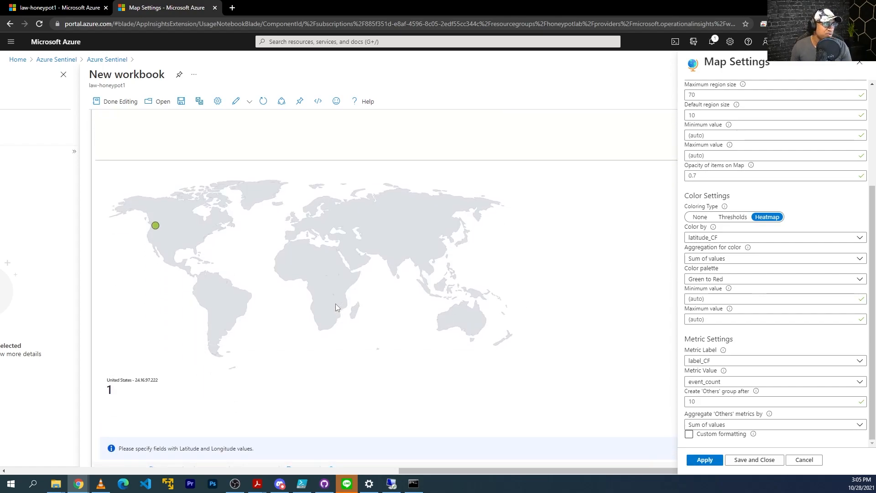
pyautogui.scroll(5, 772, 146)
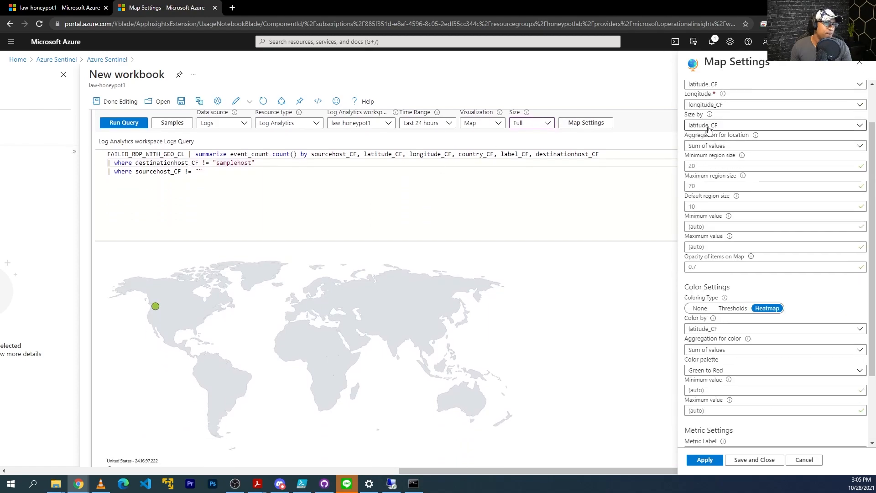
# Try locating map points by country or region using the country_CF field, and apply
pyautogui.click(750, 116)
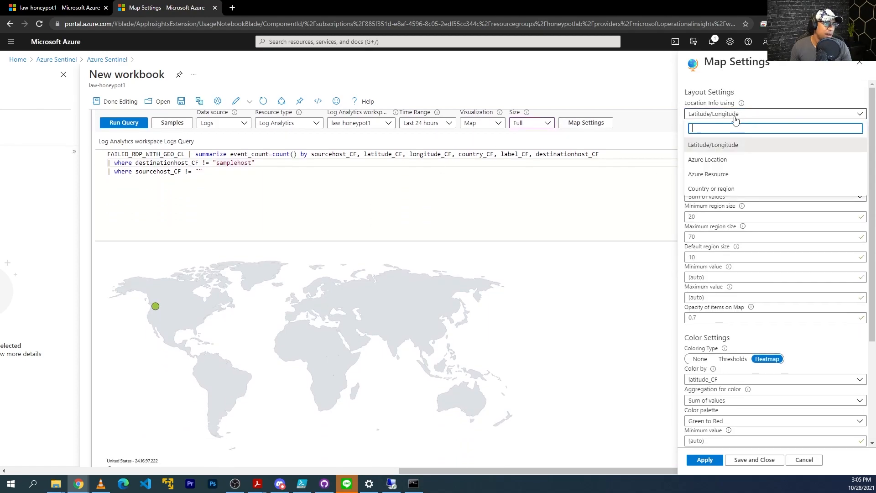
pyautogui.click(721, 191)
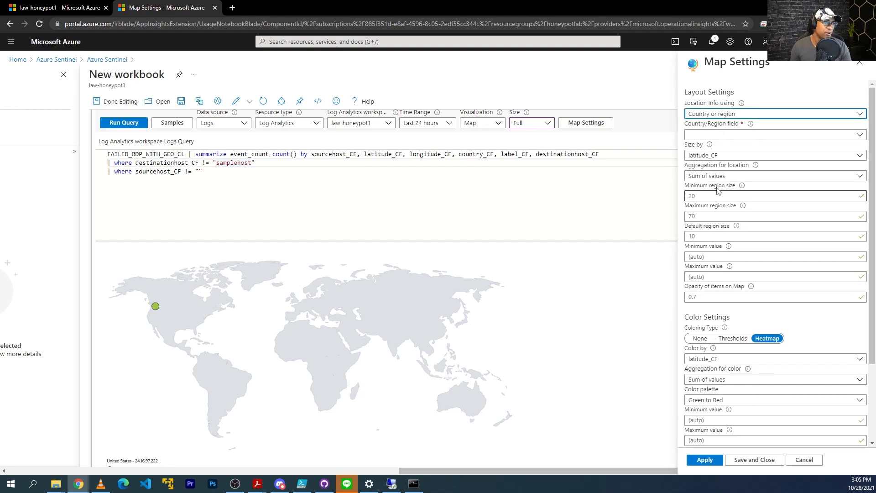
pyautogui.click(768, 136)
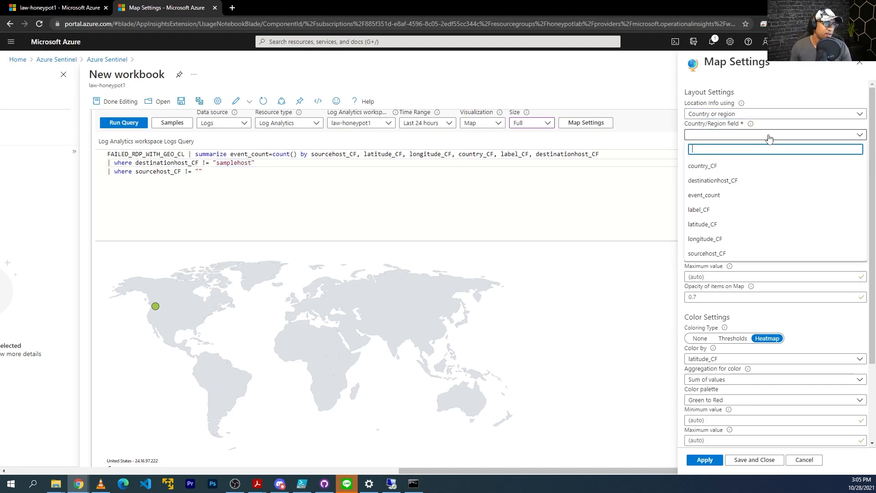
pyautogui.click(720, 168)
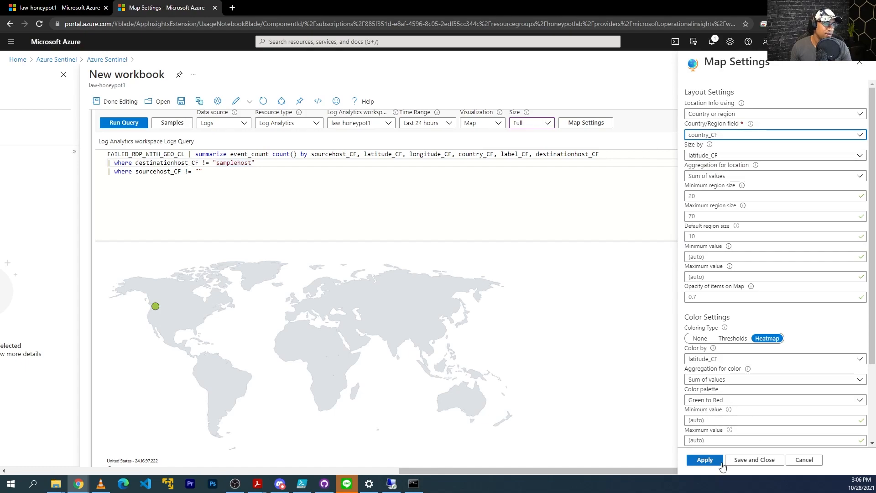
pyautogui.click(704, 460)
pyautogui.scroll(-1, 413, 322)
pyautogui.scroll(-1, 412, 321)
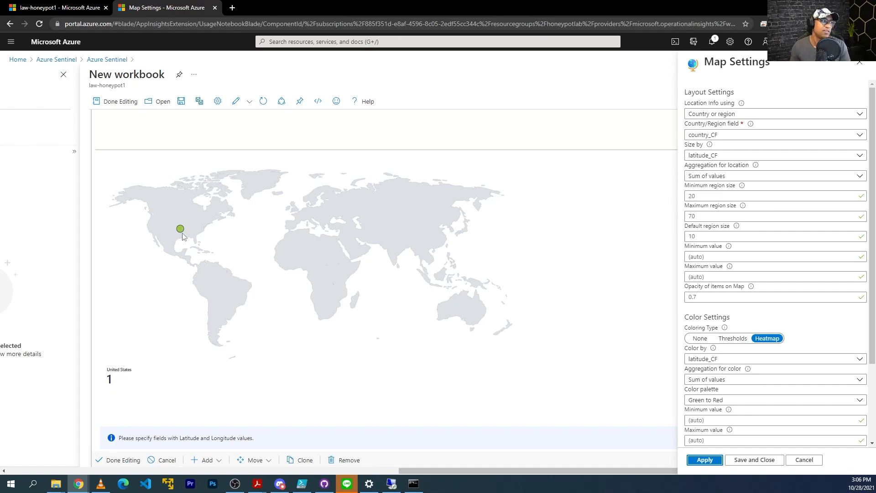
pyautogui.scroll(2, 637, 231)
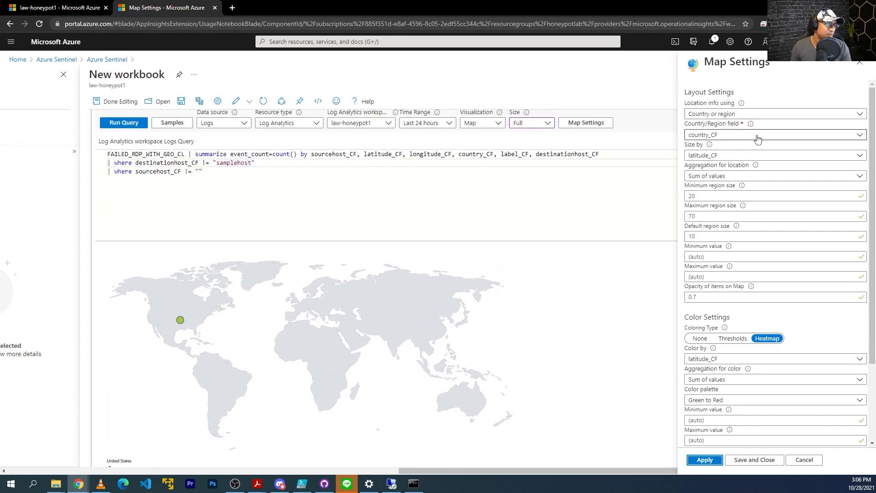
# Switch location info to Latitude/Longitude, apply it, and save and close the map settings
pyautogui.click(756, 138)
pyautogui.click(753, 114)
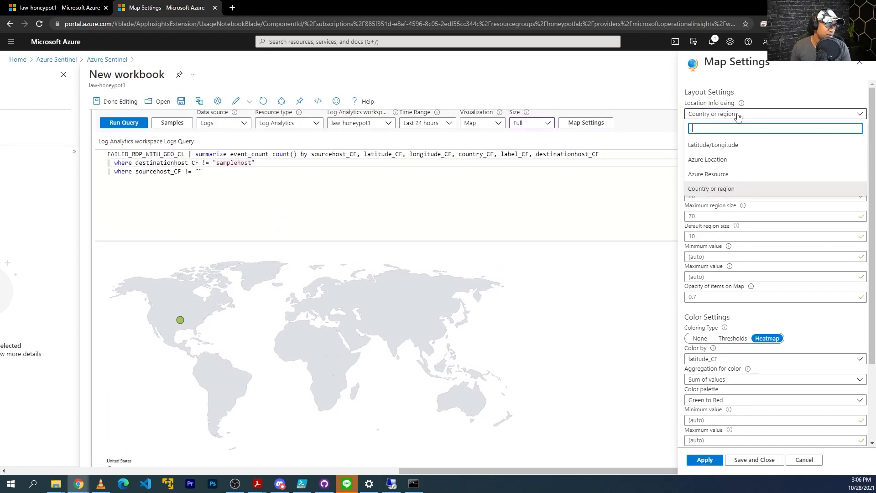
pyautogui.click(730, 146)
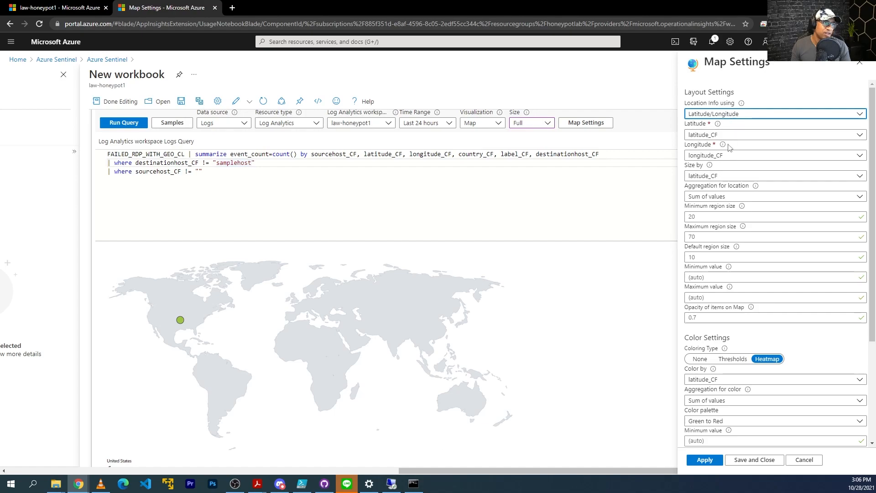
pyautogui.click(706, 461)
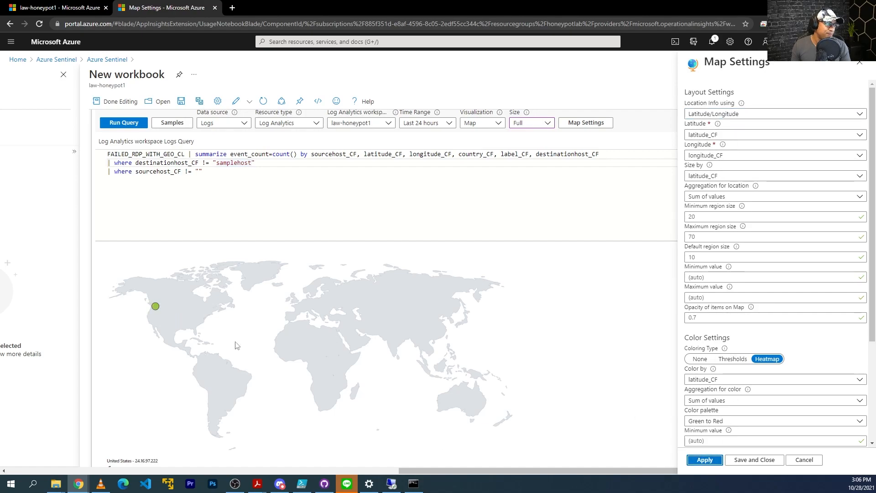
pyautogui.scroll(-2, 153, 298)
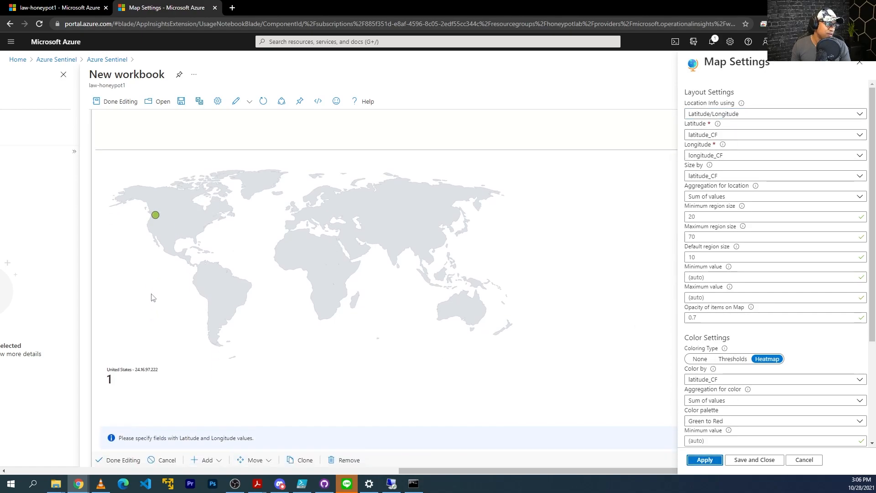
pyautogui.click(755, 461)
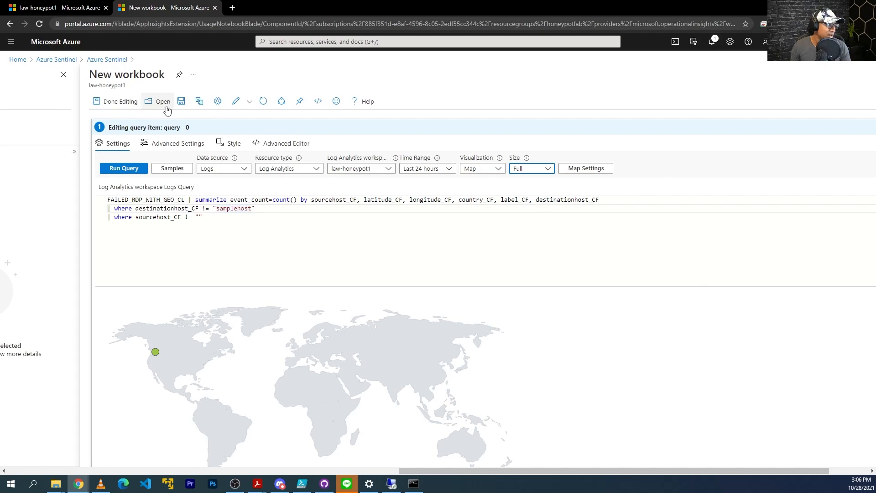
# Save the workbook as 'Failed RDP World Map' in West US 2 and finish editing
pyautogui.click(181, 101)
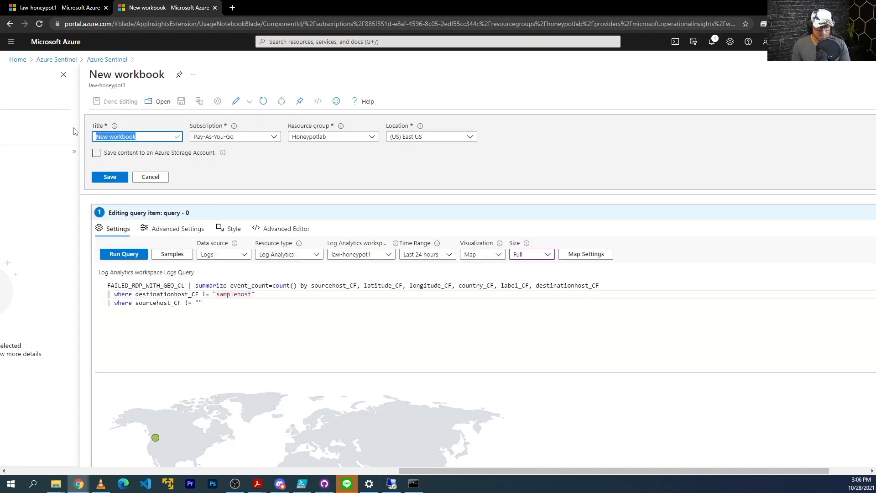
pyautogui.write('Failed RDP World Map')
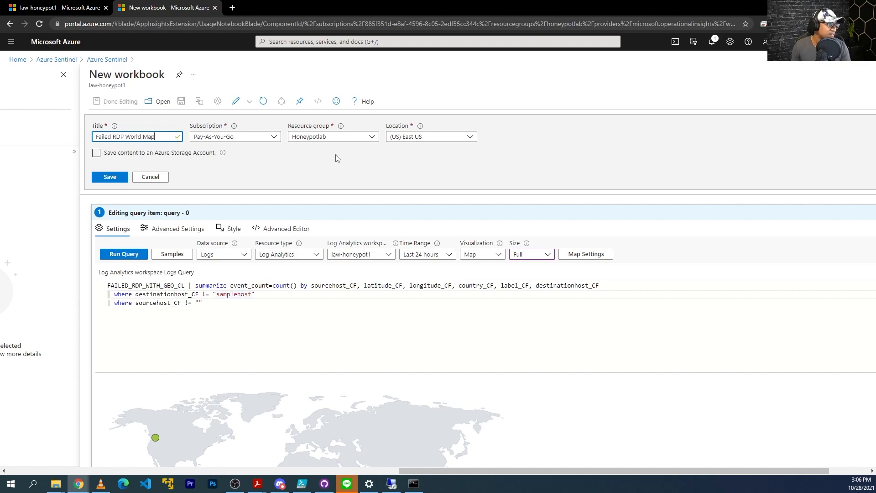
pyautogui.click(447, 137)
pyautogui.write('west')
pyautogui.click(418, 183)
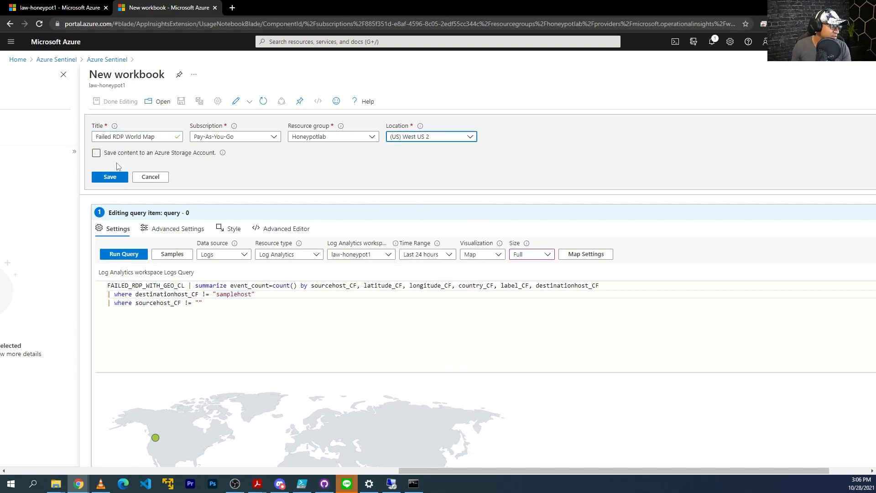
pyautogui.click(110, 176)
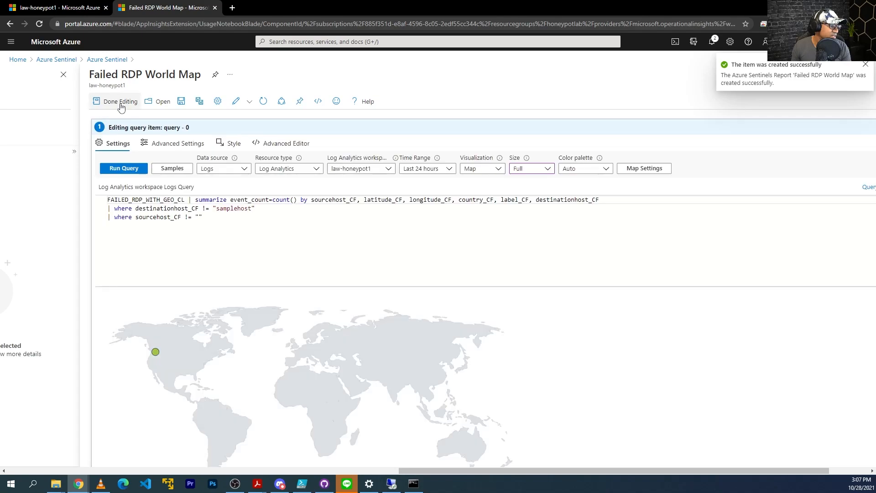
pyautogui.click(120, 102)
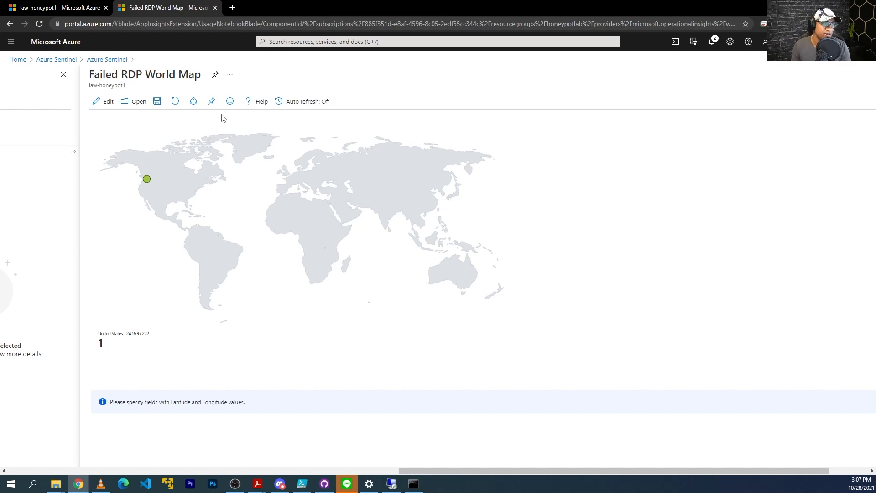
# Set 5-minute auto refresh, save the workbook, and return to the VM's remote desktop
pyautogui.click(281, 102)
pyautogui.click(95, 167)
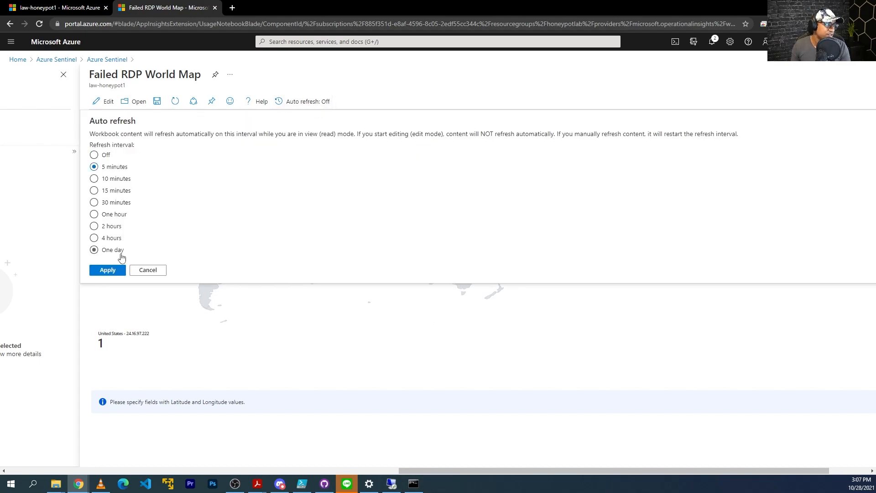
pyautogui.click(114, 270)
pyautogui.click(158, 103)
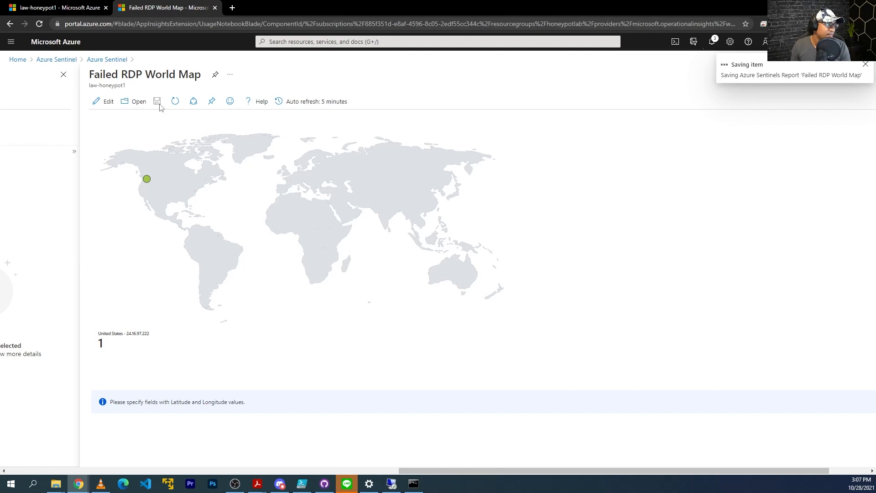
pyautogui.click(395, 485)
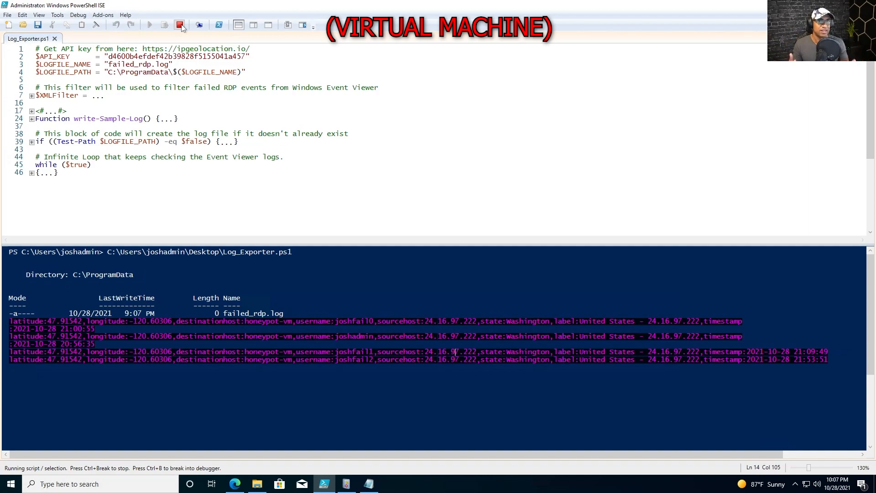
# Bring up the ProgramData folder holding the failed_rdp file, with nothing selected
pyautogui.moveTo(192, 5)
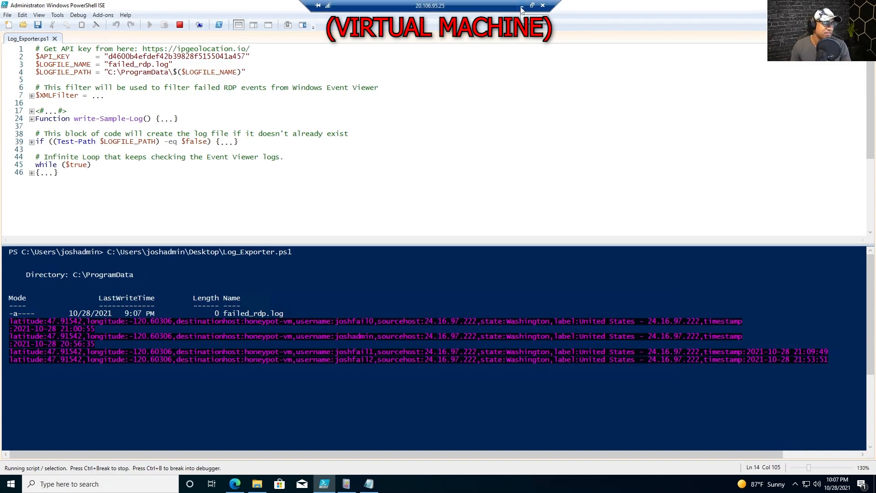
pyautogui.moveTo(515, 6); pyautogui.dragTo(482, 6)
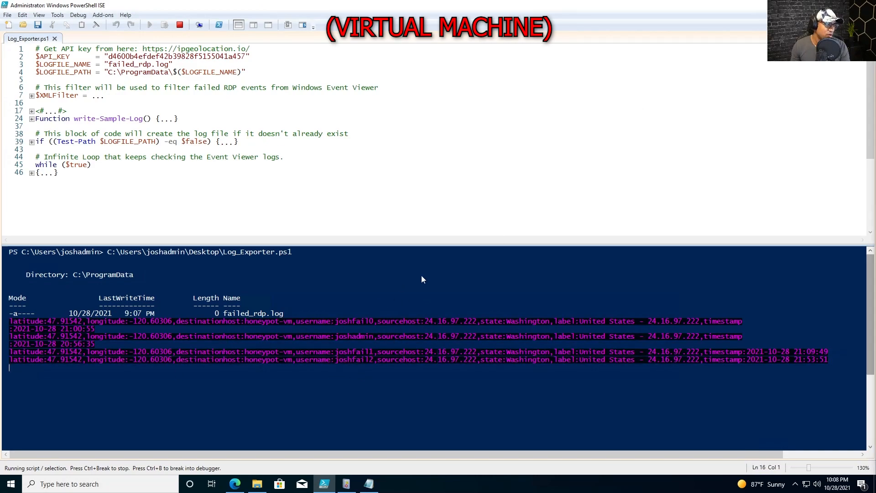
pyautogui.click(256, 484)
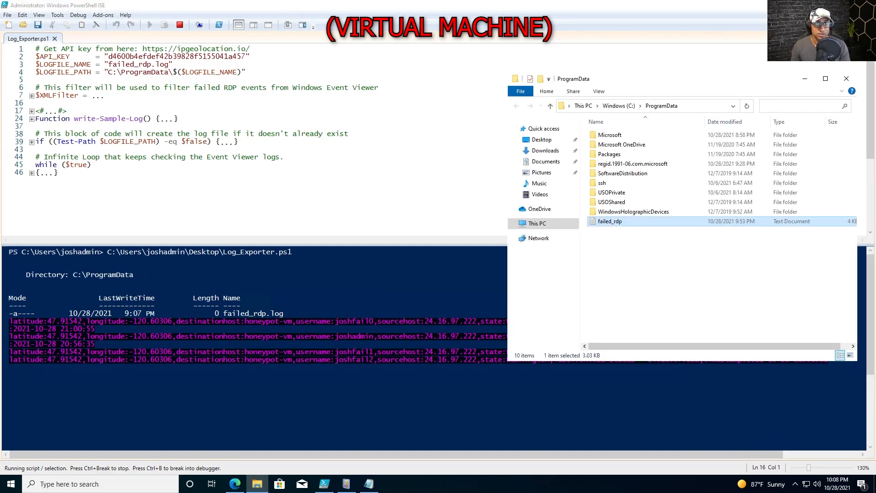
pyautogui.click(637, 242)
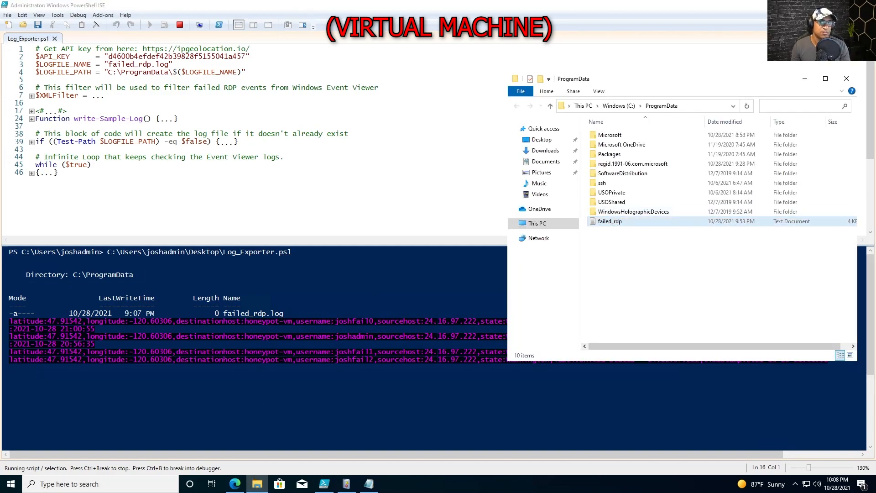
# Attempt an RDP login to 20.106.95.25 with a bogus account and wrong password, then return to the console
pyautogui.moveTo(637, 82); pyautogui.dragTo(312, 132)
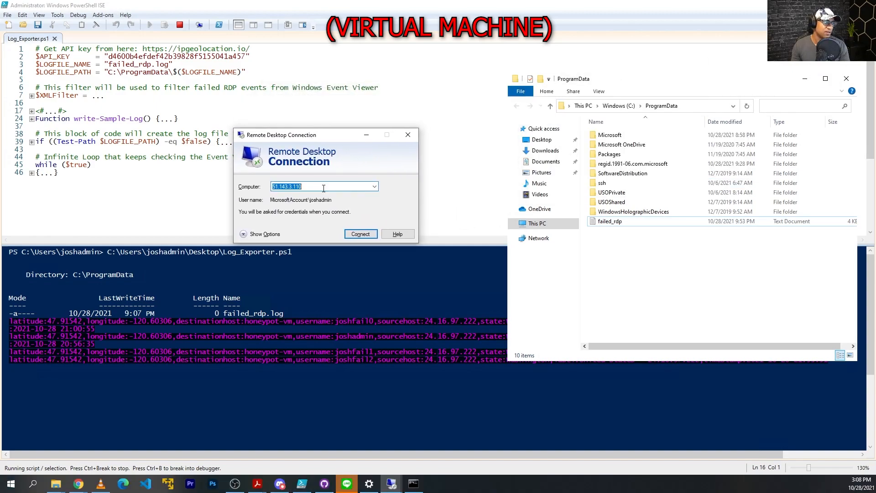
pyautogui.write('20.106')
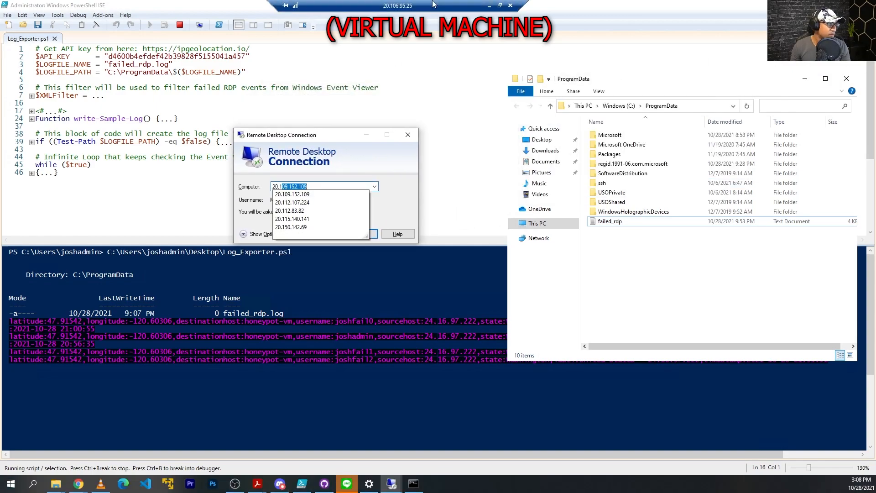
pyautogui.write('.95.25')
pyautogui.press('Return')
pyautogui.click(298, 269)
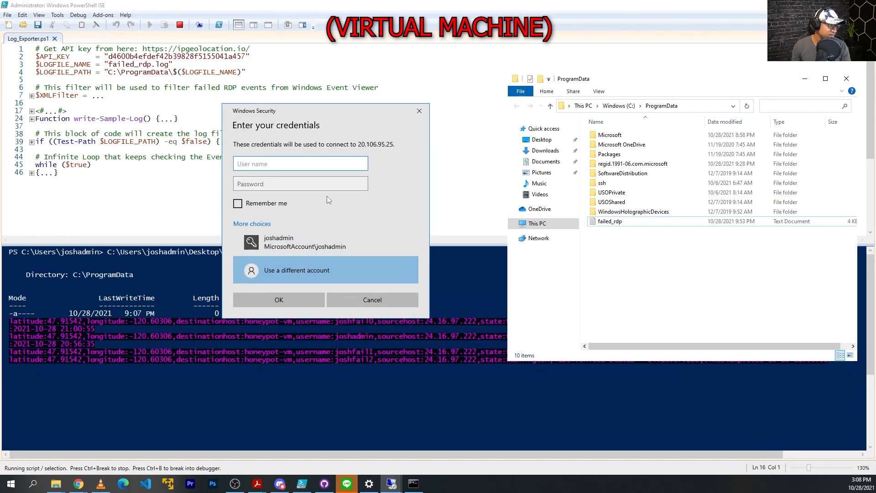
pyautogui.write('joshfail3')
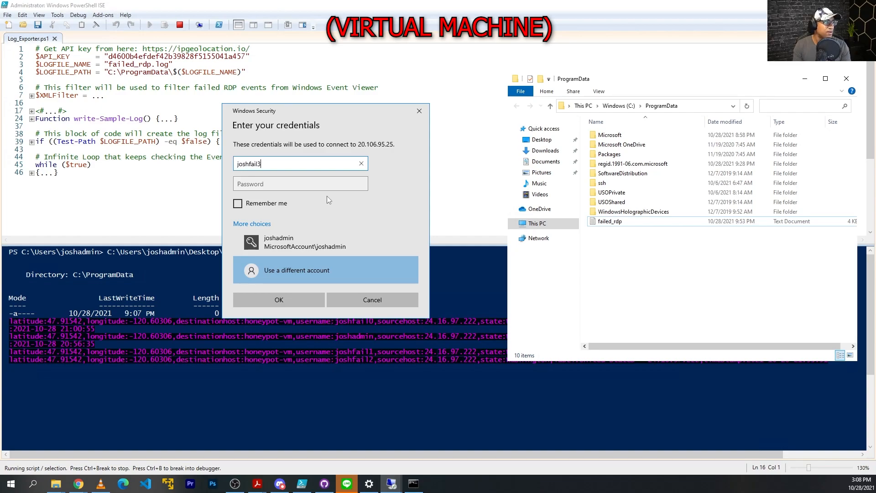
pyautogui.press('Tab')
pyautogui.write('•••••••••••••••')
pyautogui.press('Return')
pyautogui.press('Escape')
pyautogui.press('Escape')
pyautogui.click(383, 328)
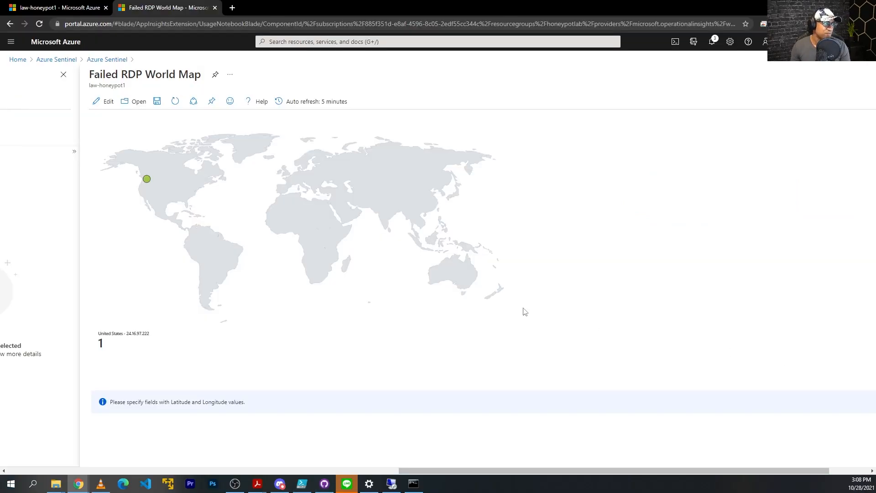
pyautogui.hotkey('ctrl', '+')
pyautogui.moveTo(459, 470); pyautogui.dragTo(440, 470)
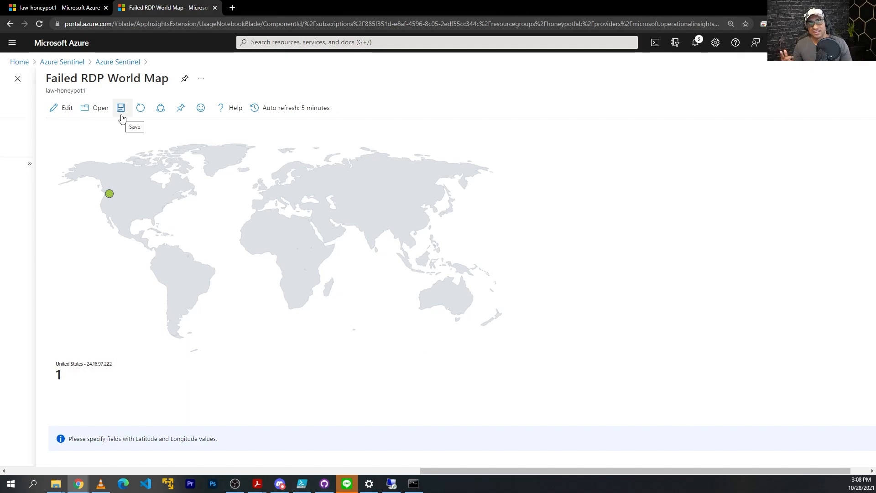
pyautogui.click(121, 117)
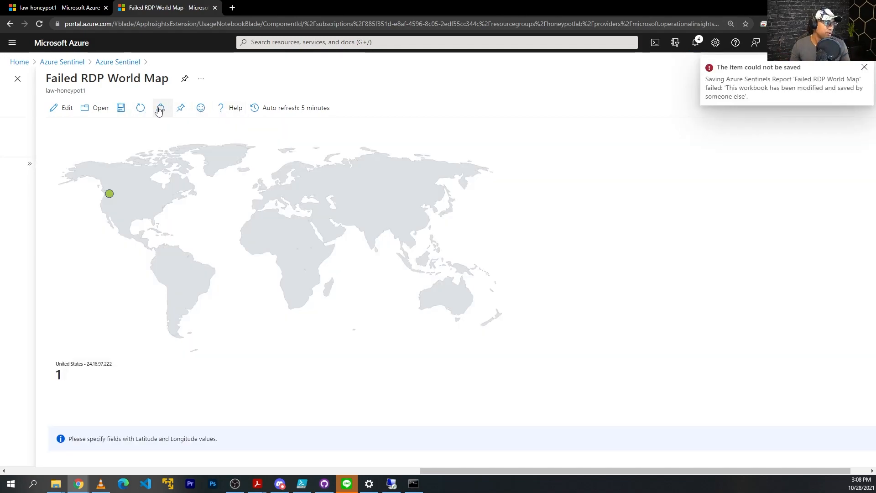
pyautogui.click(139, 111)
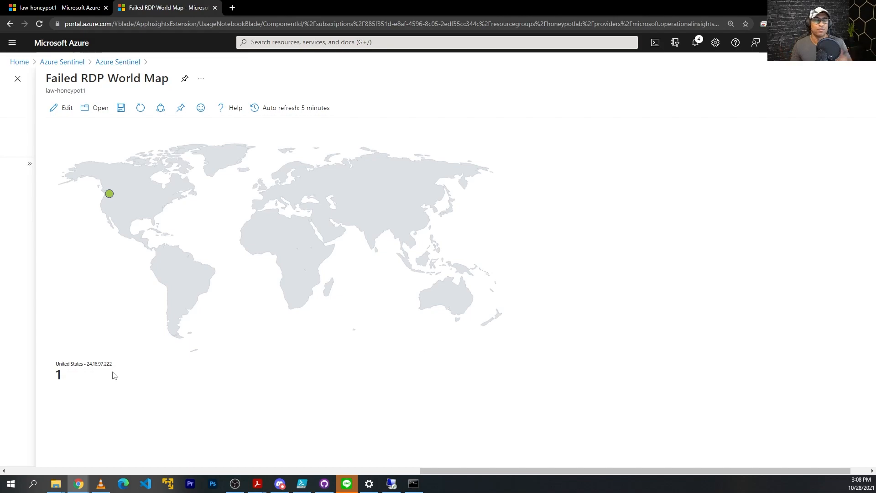
pyautogui.moveTo(429, 472)
pyautogui.mouseDown()
pyautogui.moveTo(413, 475)
pyautogui.moveTo(445, 470)
pyautogui.moveTo(437, 469)
pyautogui.mouseUp()
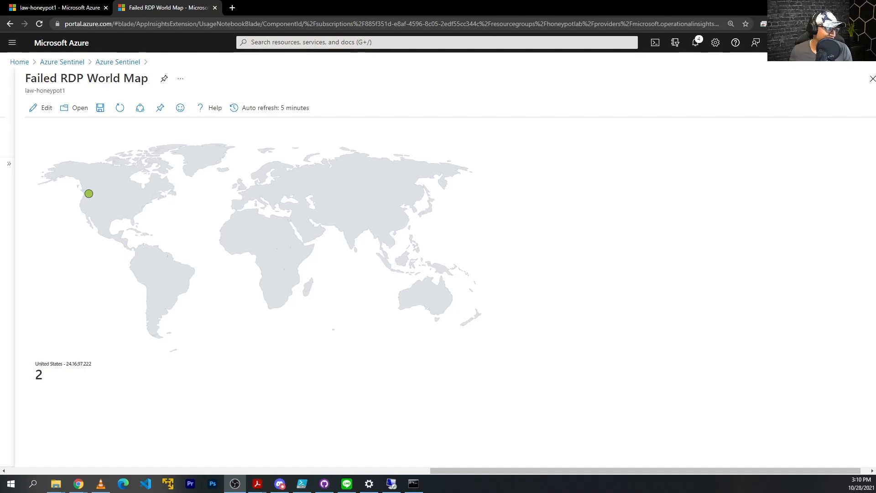
pyautogui.click(40, 379)
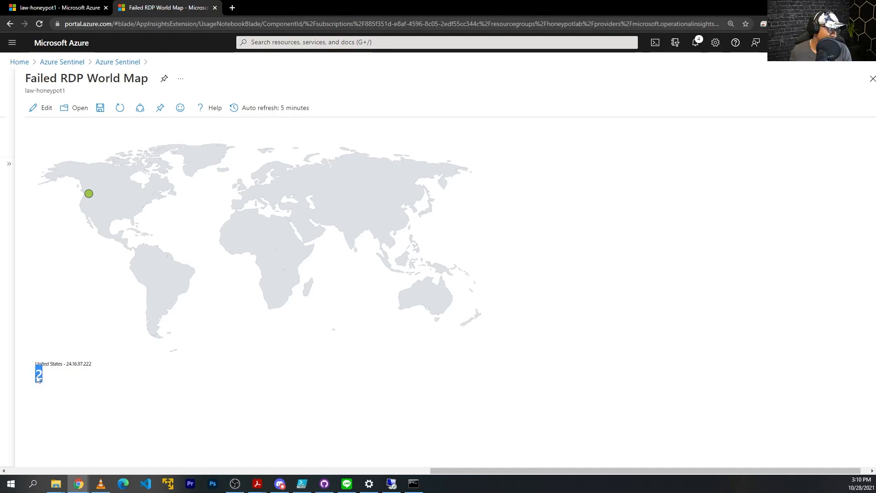
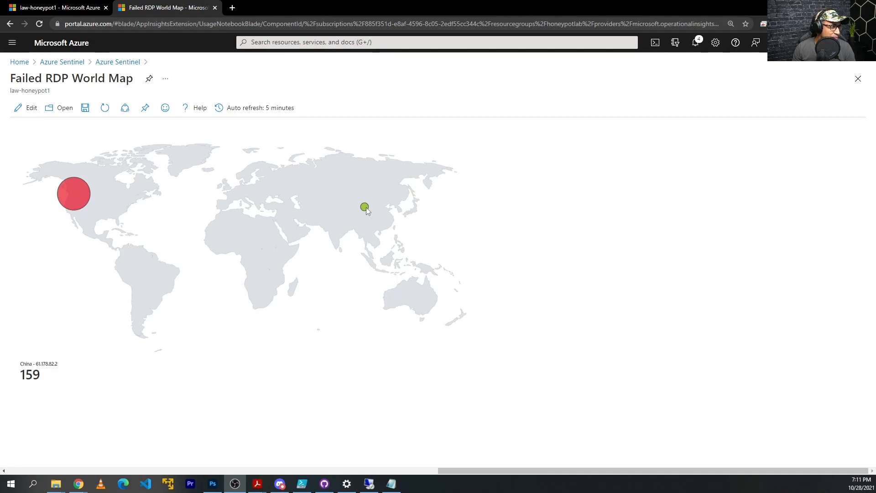
# Size the map's bubbles by event_count in Map Settings, then save the workbook
pyautogui.click(31, 109)
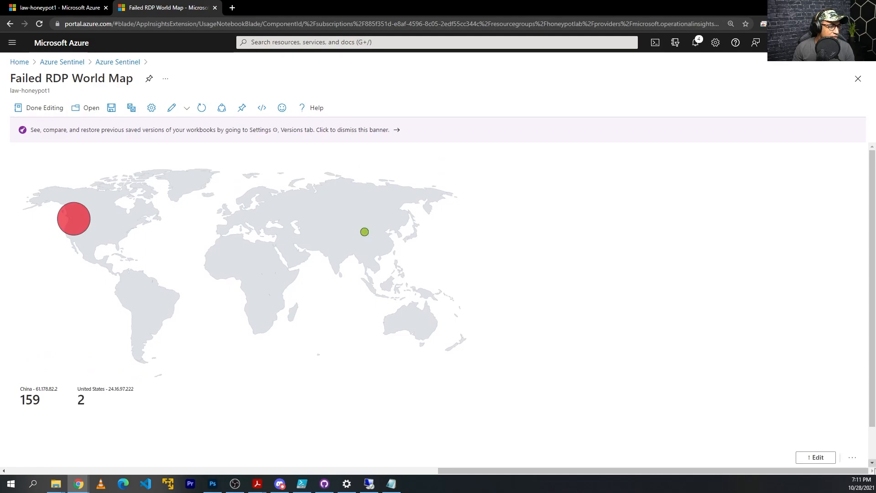
pyautogui.click(817, 457)
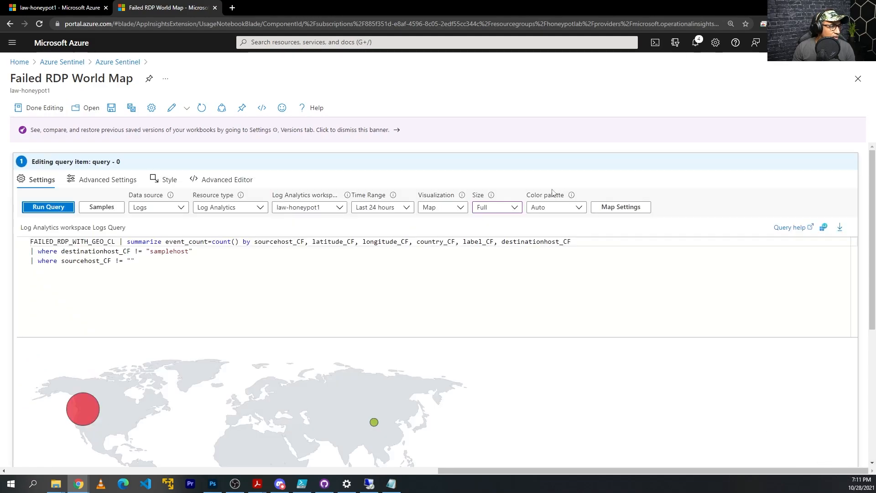
pyautogui.click(618, 210)
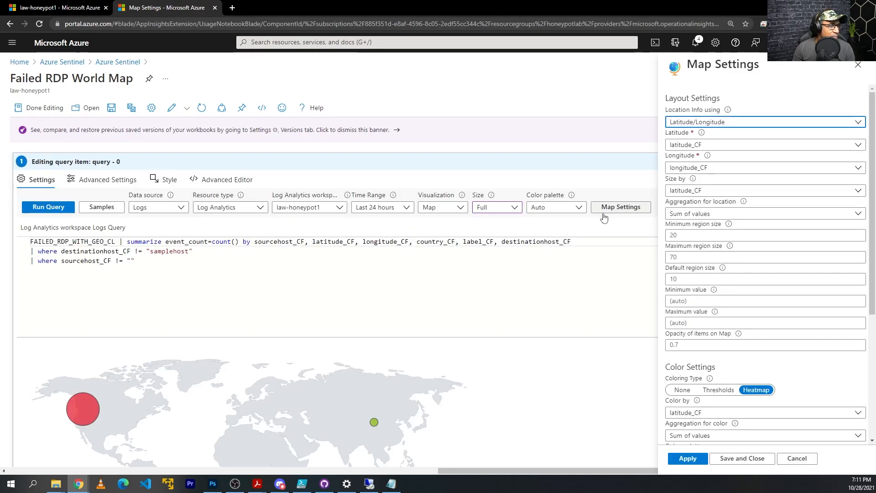
pyautogui.click(713, 193)
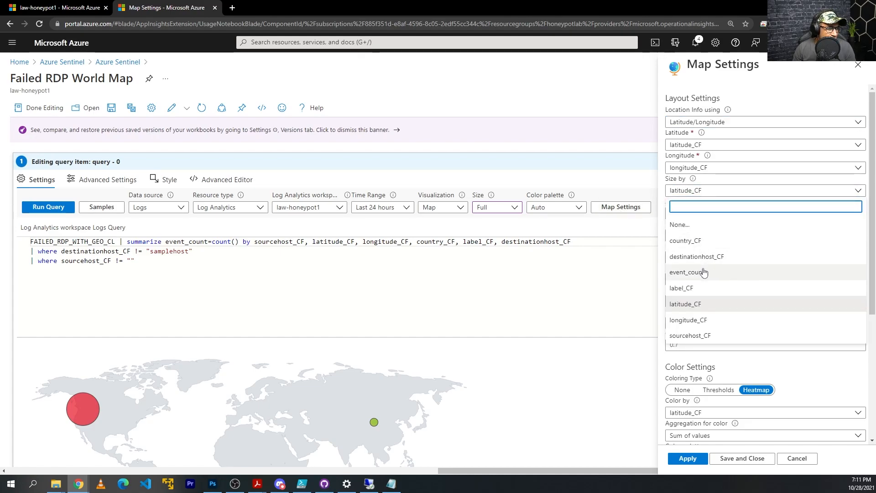
pyautogui.click(706, 191)
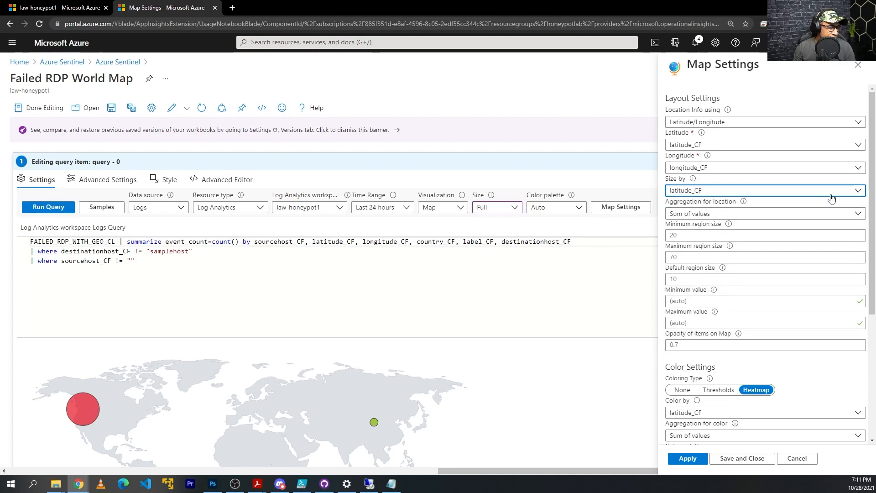
pyautogui.click(726, 191)
pyautogui.click(686, 272)
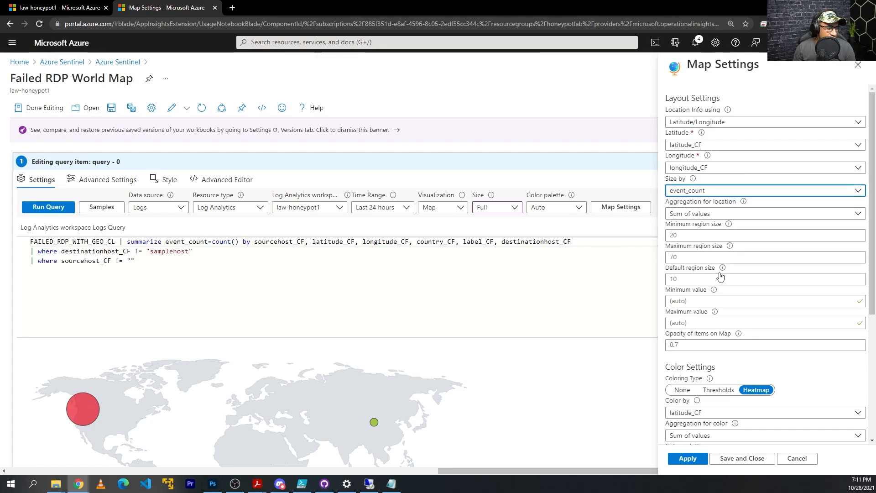
pyautogui.click(687, 459)
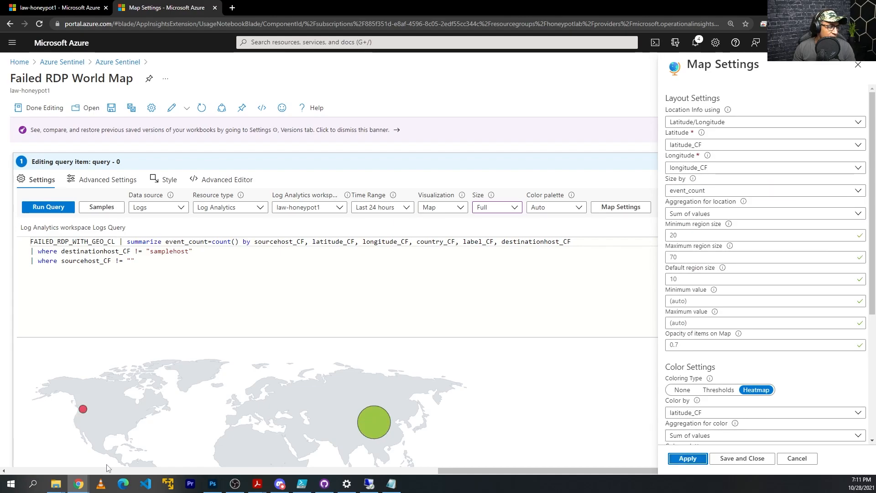
pyautogui.scroll(-2, 369, 434)
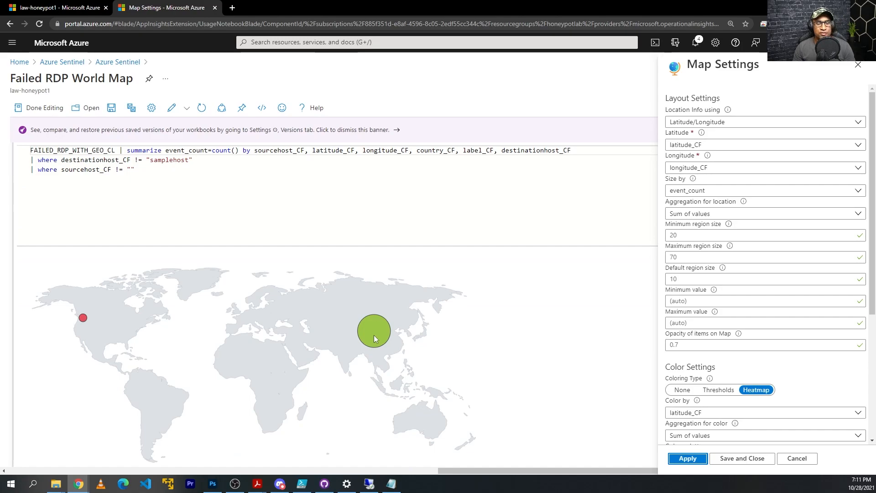
pyautogui.click(740, 458)
pyautogui.click(111, 109)
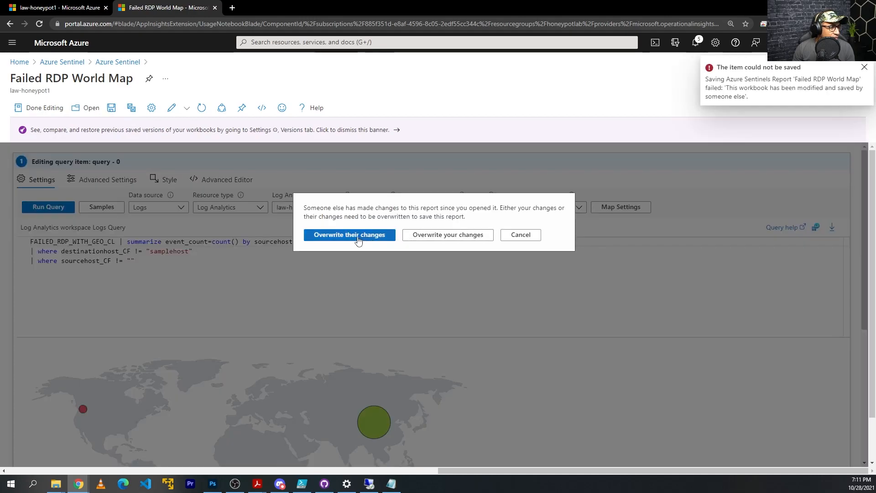
# Overwrite the conflicting version, finish editing, and refresh the map to show China 159, US 2
pyautogui.click(357, 240)
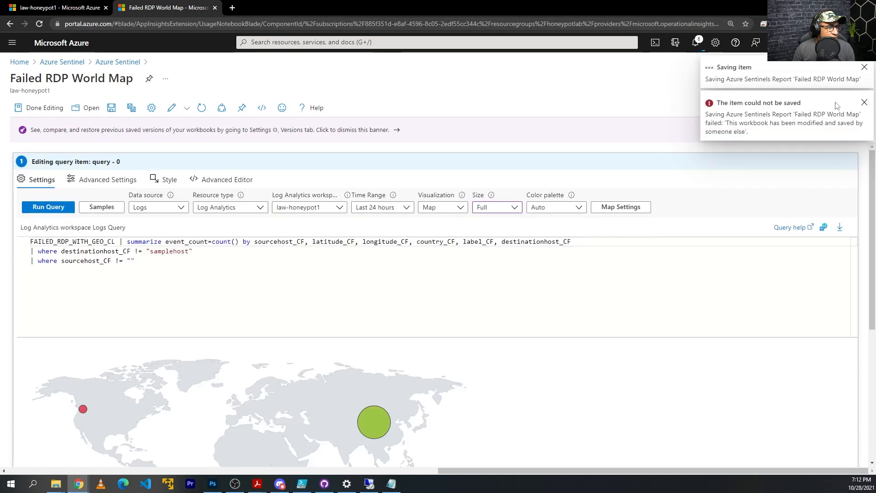
pyautogui.click(865, 111)
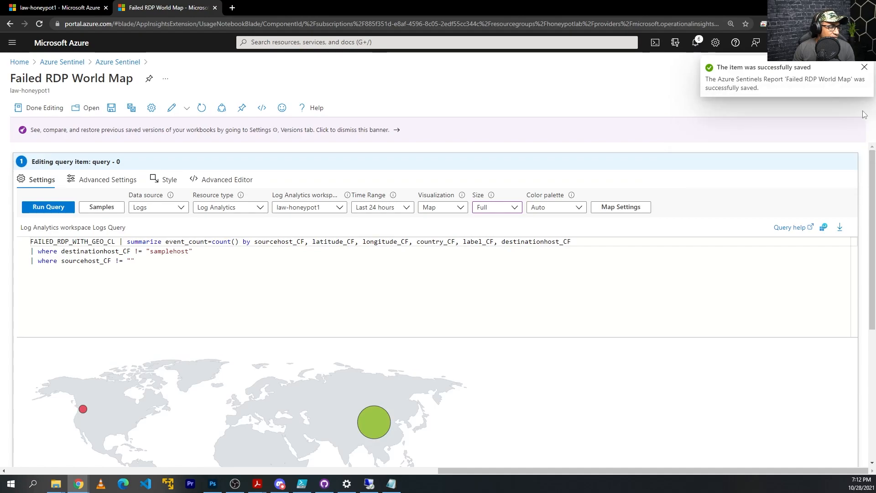
pyautogui.click(45, 108)
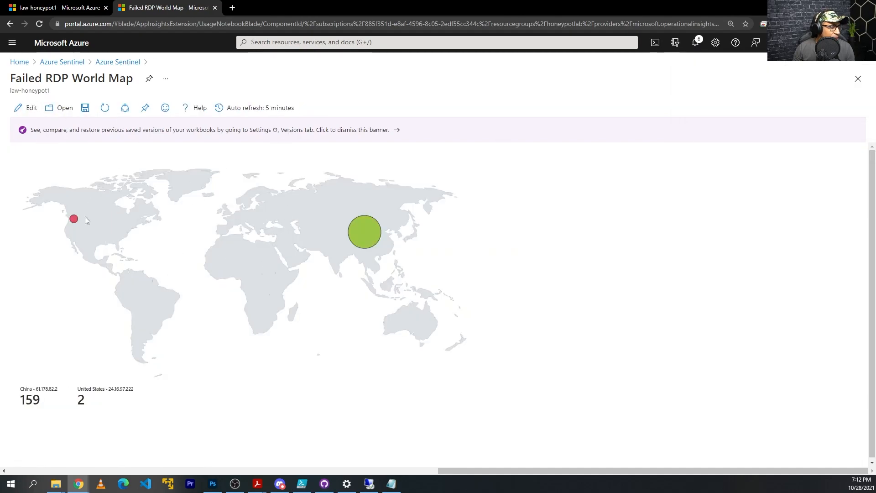
pyautogui.click(105, 109)
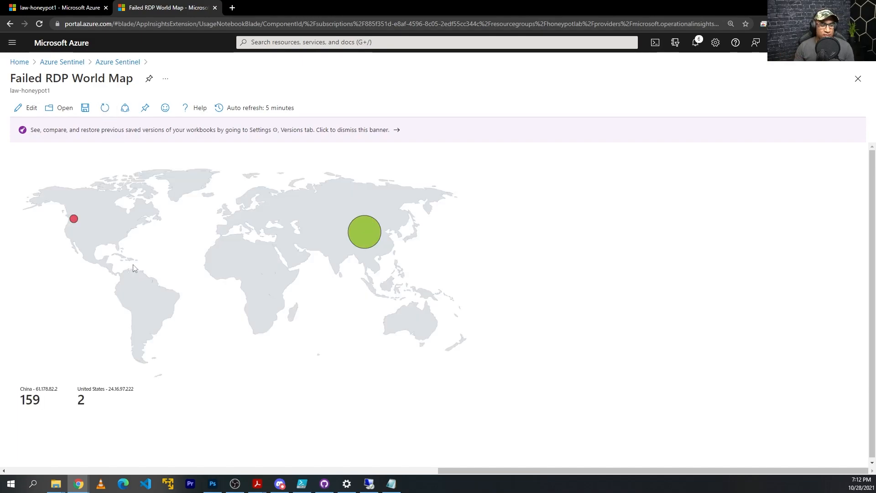
# Copy the Chinese username from the VM's failed-RDP log and bring up the geolocation browser
pyautogui.click(369, 485)
pyautogui.scroll(-4, 434, 348)
pyautogui.scroll(2, 434, 348)
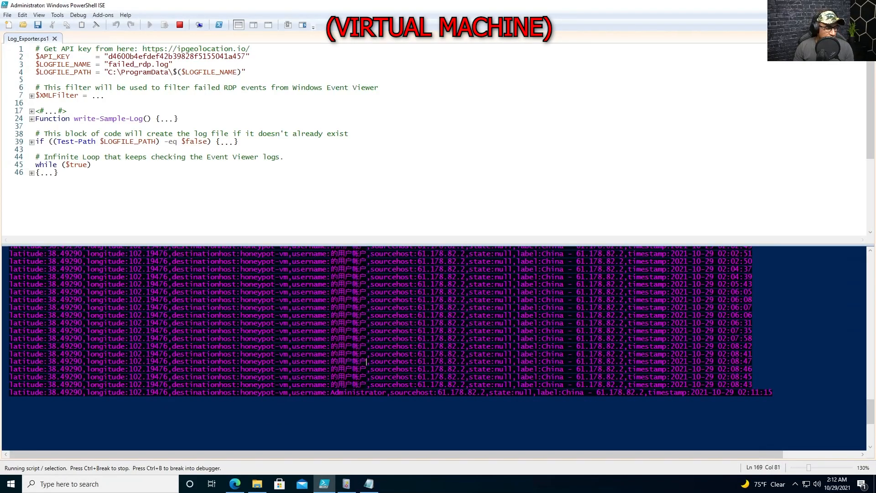
pyautogui.hotkey('ctrl', 'c')
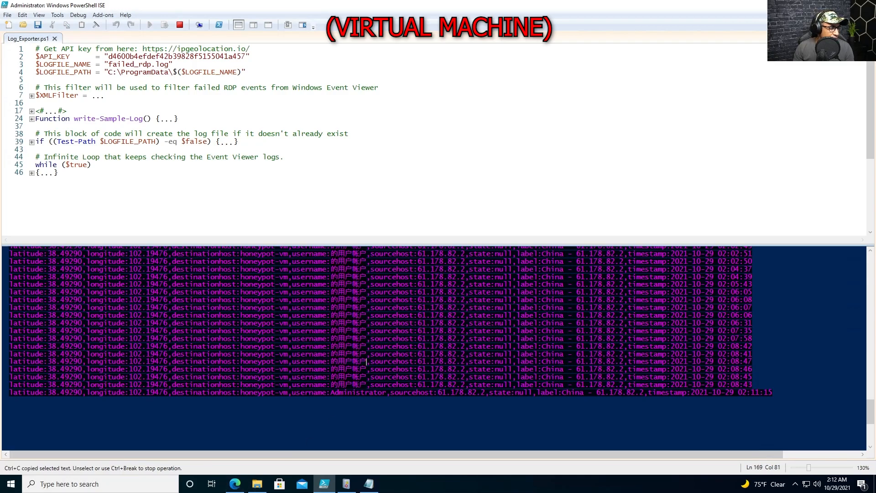
pyautogui.click(234, 483)
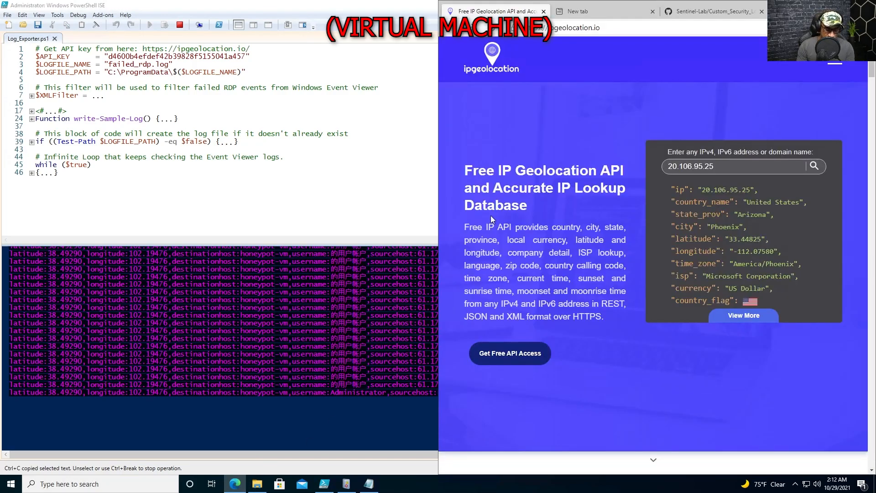
# Translate the copied username 的用户帐户 in Google Translate, revealing it means 'User account'
pyautogui.hotkey('ctrl', 't')
pyautogui.write('translate.google.com')
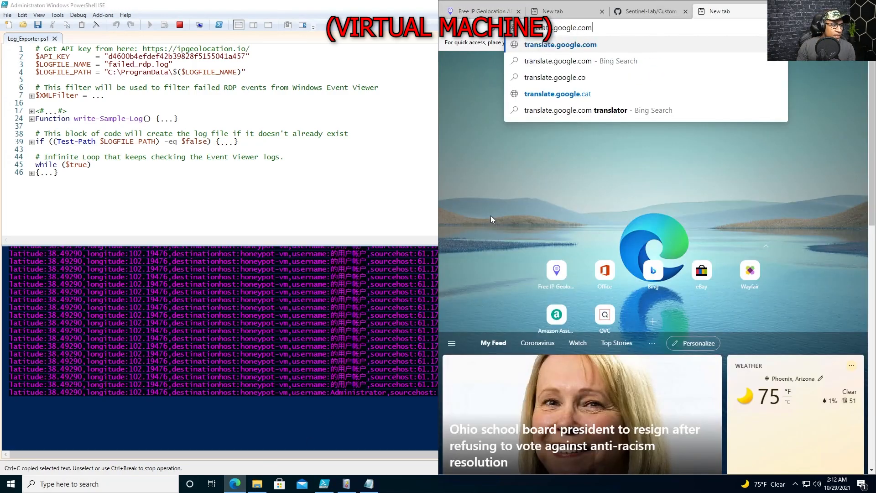
pyautogui.press('Return')
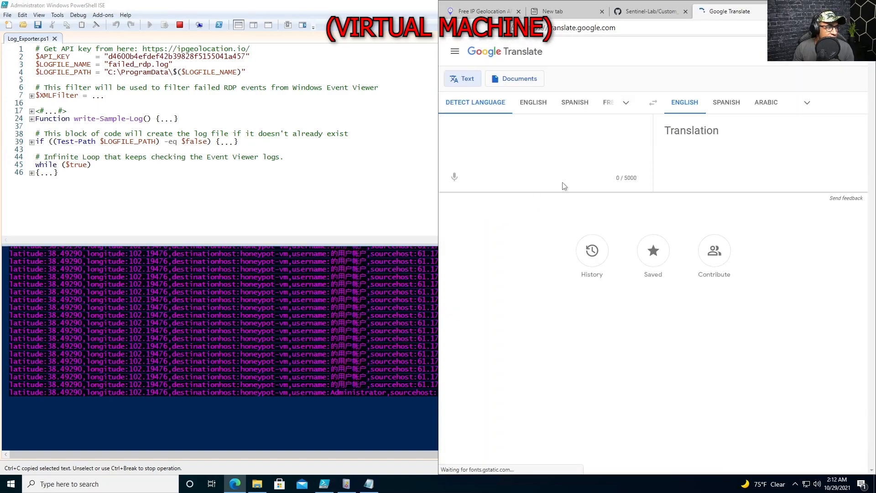
pyautogui.click(627, 106)
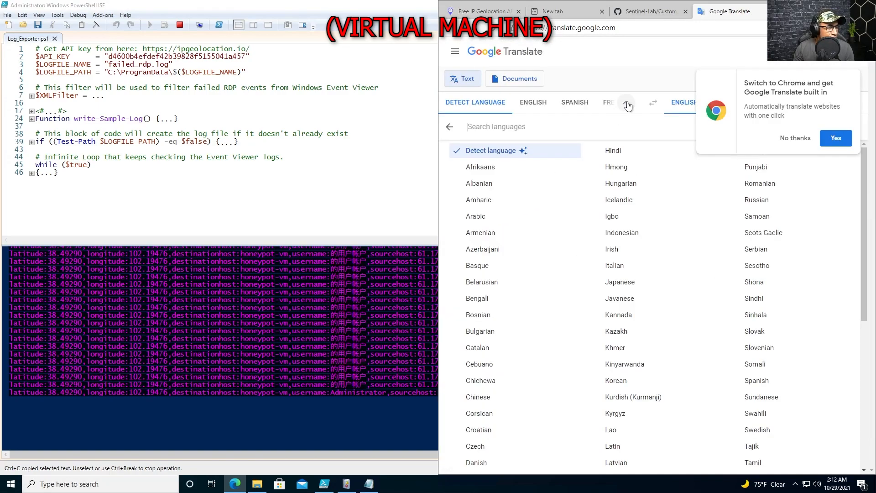
pyautogui.click(628, 106)
pyautogui.hotkey('ctrl', 'v')
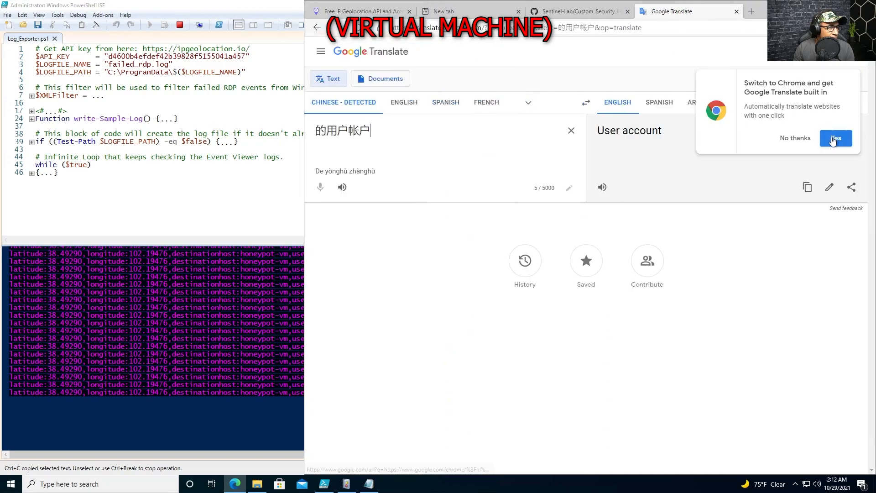
pyautogui.click(798, 139)
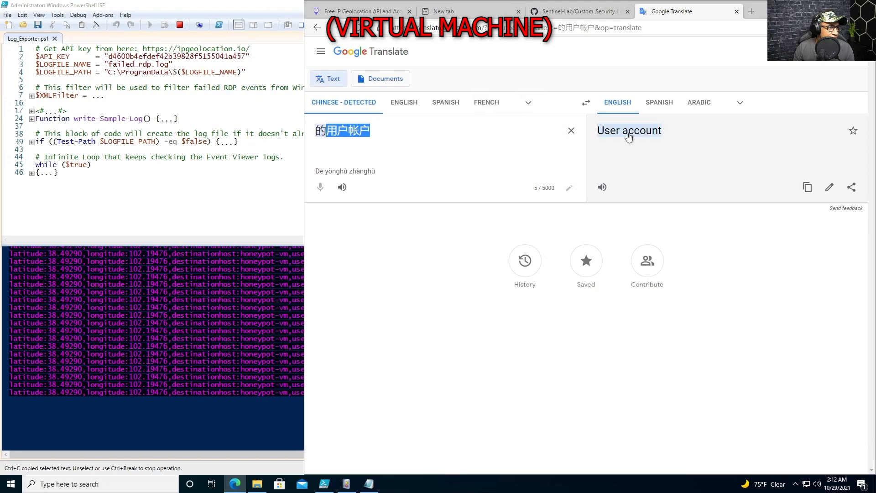
pyautogui.click(269, 196)
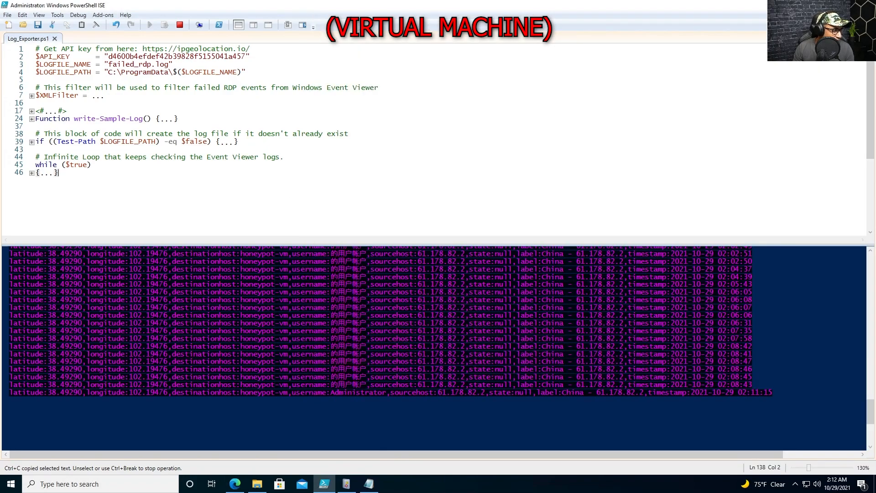
# Scroll the PowerShell ISE console to review the newest failed-RDP log lines
pyautogui.scroll(5, 434, 346)
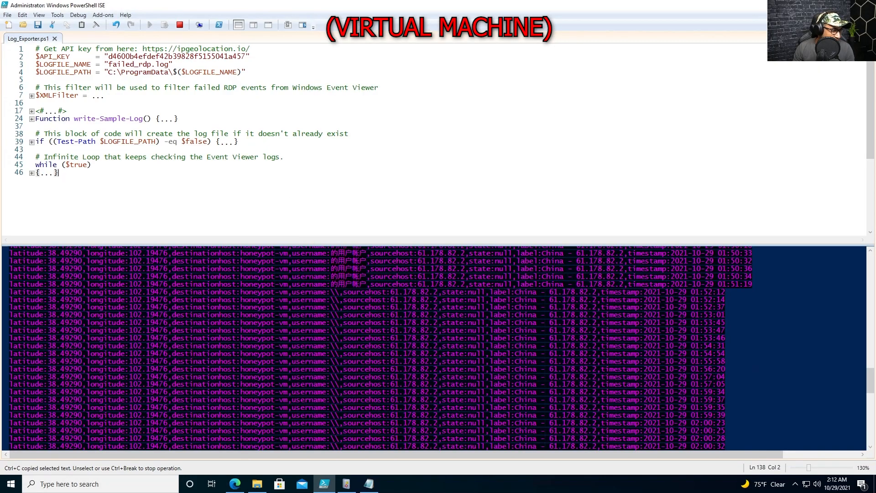
pyautogui.click(9, 347)
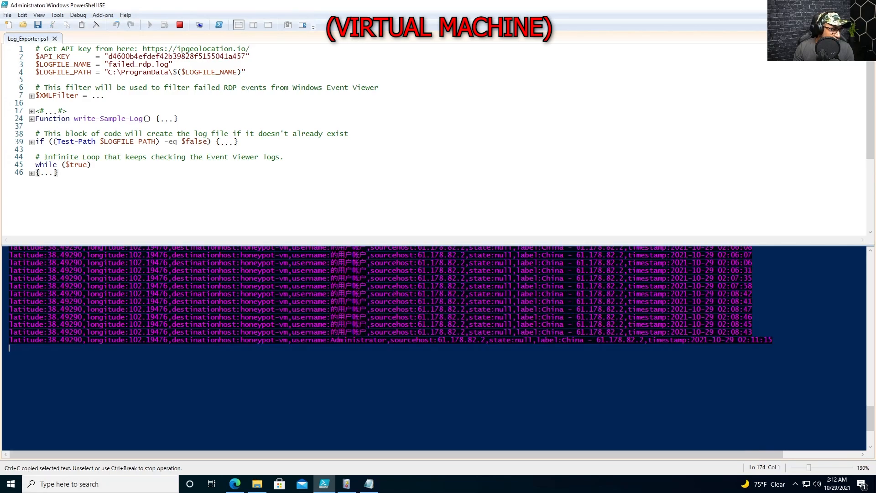
pyautogui.scroll(10, 434, 347)
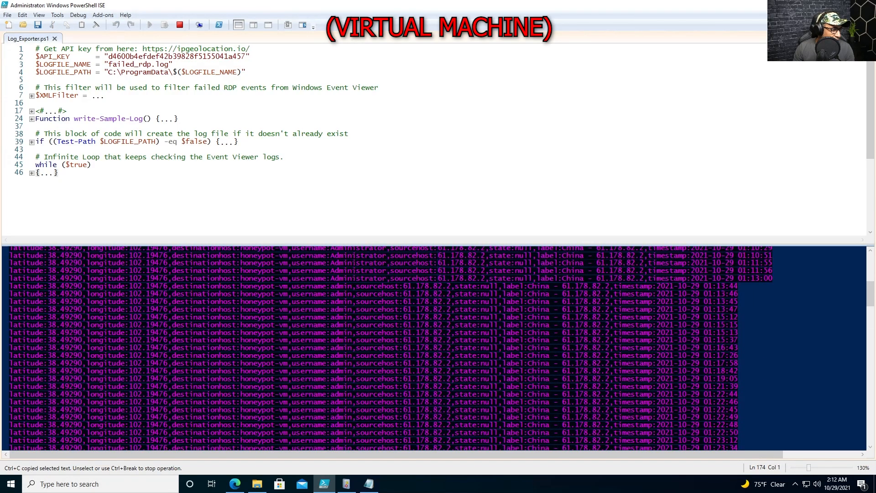
pyautogui.scroll(-5, 434, 347)
pyautogui.scroll(-6, 434, 347)
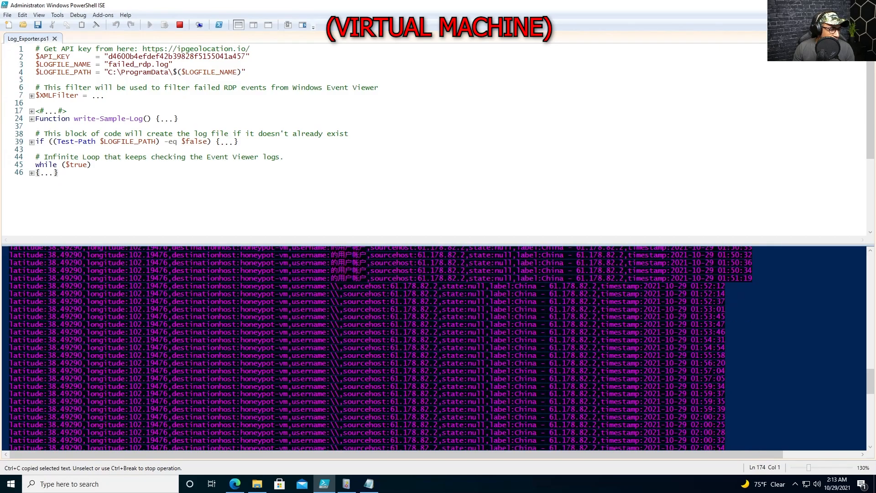
pyautogui.scroll(-7, 433, 347)
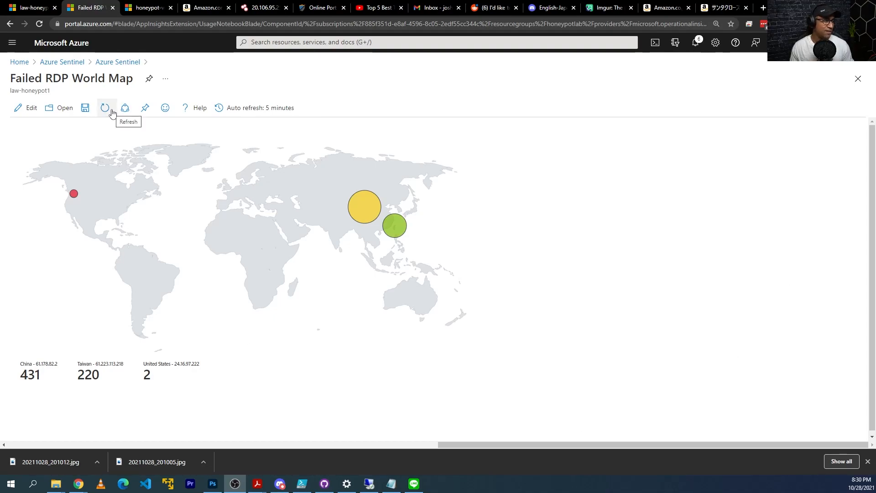
# Refresh the map to show Taiwan 836, China 530, Philippines 249 and US 2
pyautogui.click(112, 114)
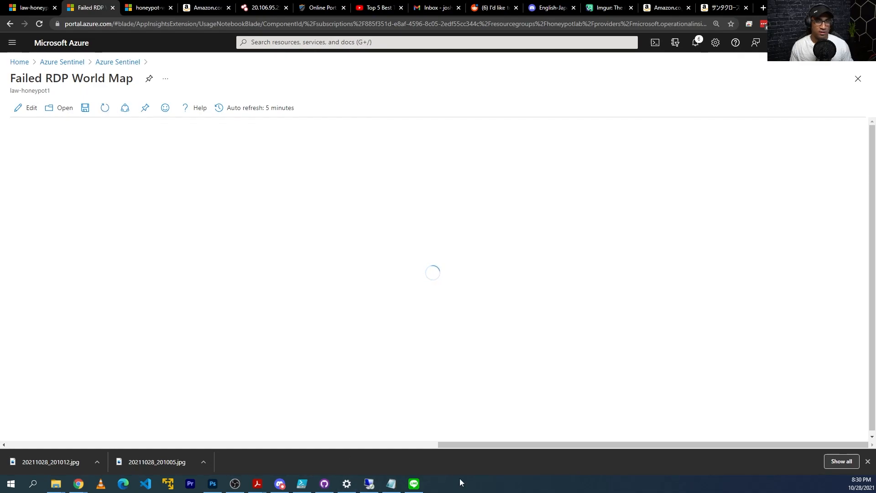
pyautogui.click(369, 483)
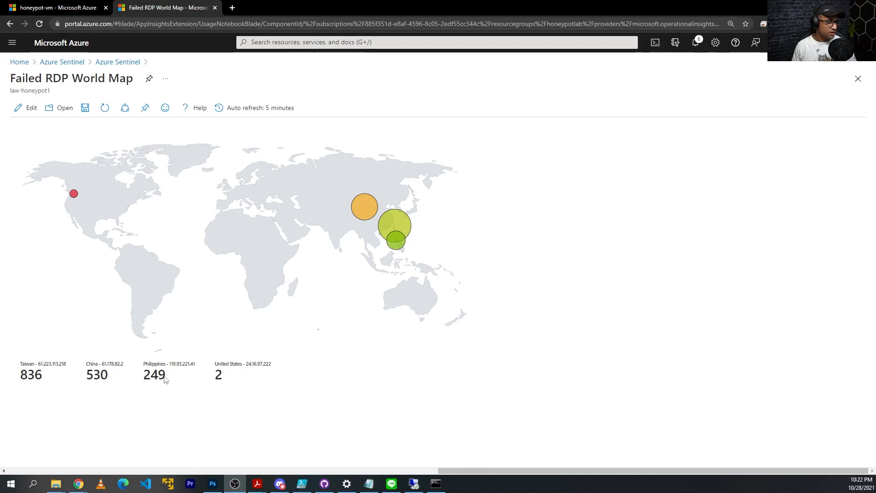
pyautogui.moveTo(167, 379); pyautogui.dragTo(145, 373)
pyautogui.click(242, 405)
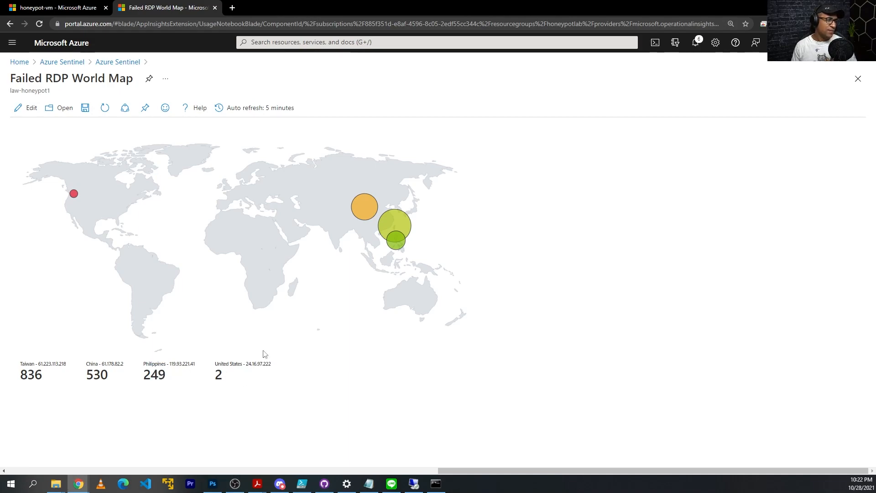
pyautogui.click(417, 487)
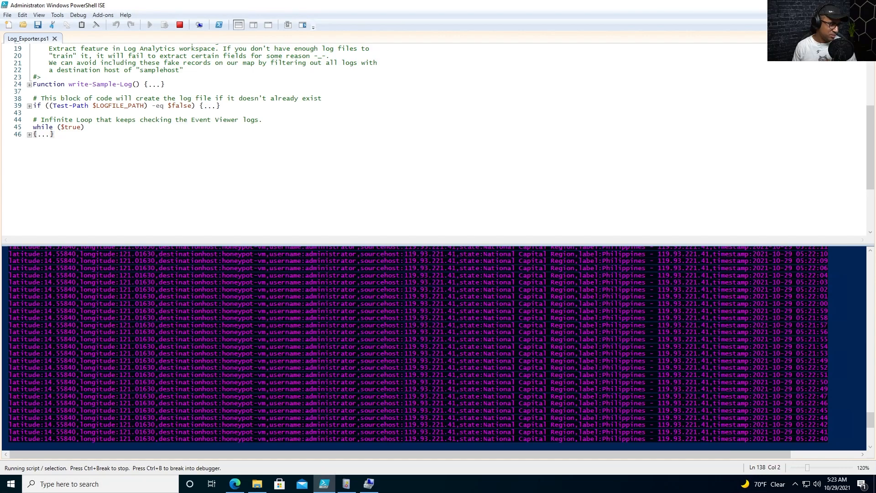
# Check the latest Philippines failed-login entries at the end of the log, then leave the VM session
pyautogui.click(9, 446)
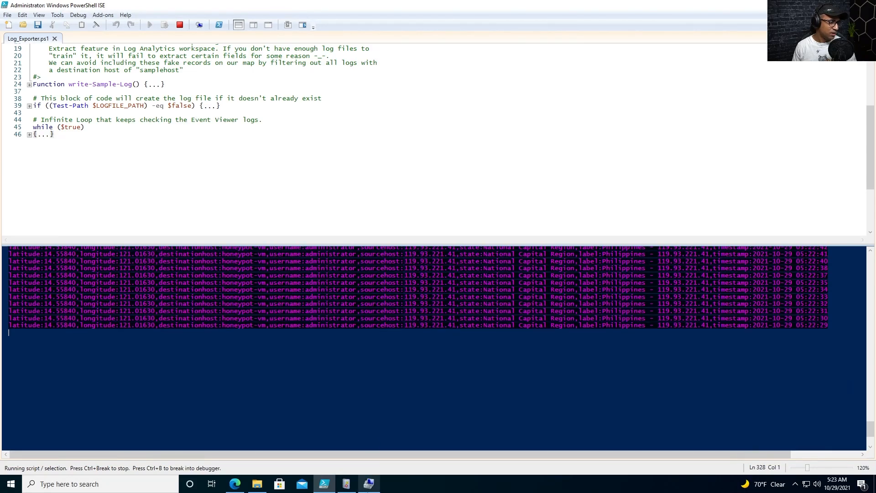
pyautogui.click(369, 484)
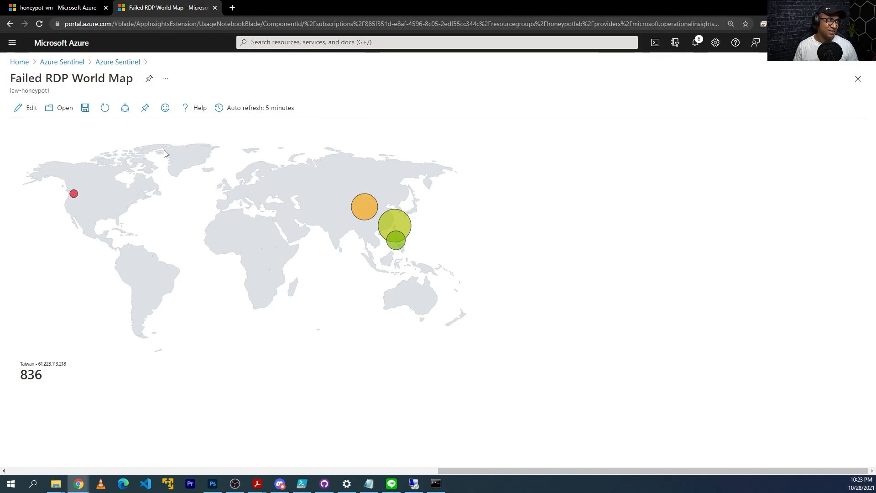
# Refresh the Failed RDP World Map to pick up new attacks
pyautogui.click(105, 108)
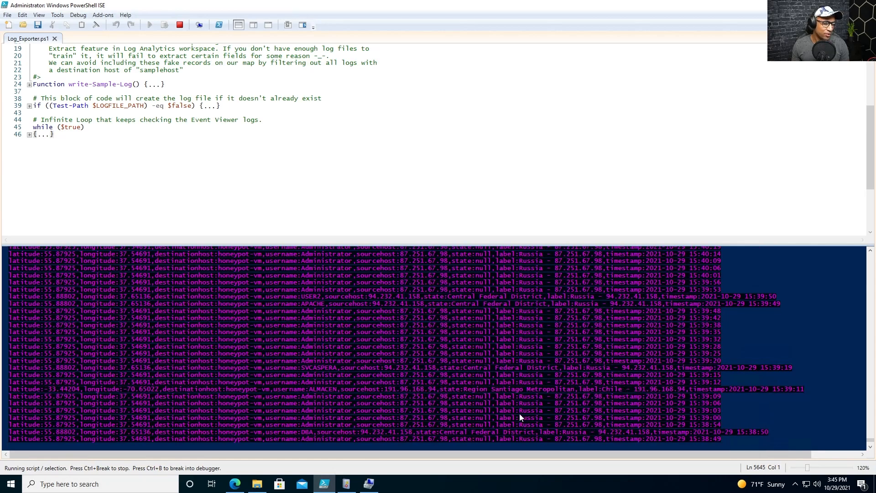
# Minimize the Remote Desktop session from its connection bar to reveal the browser
pyautogui.moveTo(532, 5)
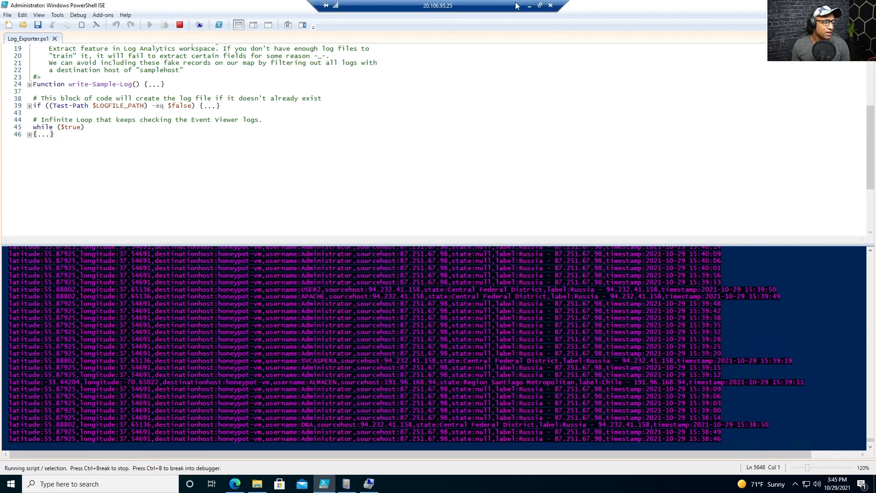
pyautogui.click(531, 6)
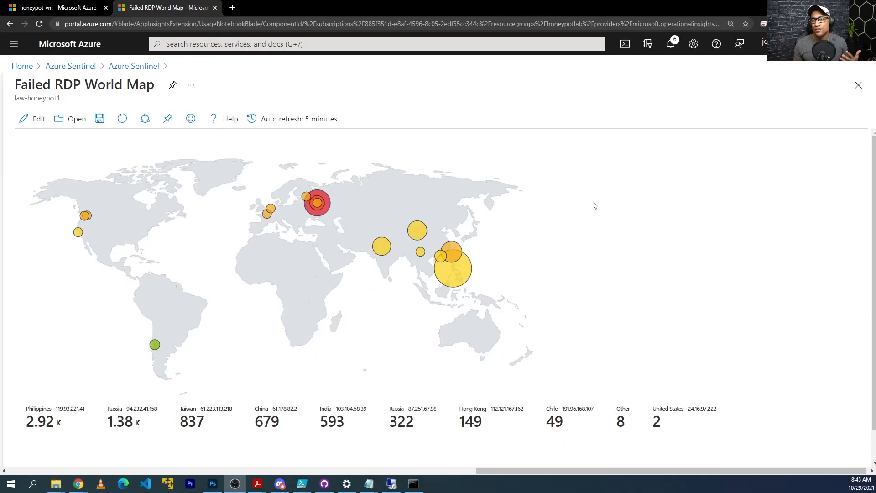
# Refresh the map and inspect the legend counts, including Russia at 1.39K
pyautogui.click(122, 120)
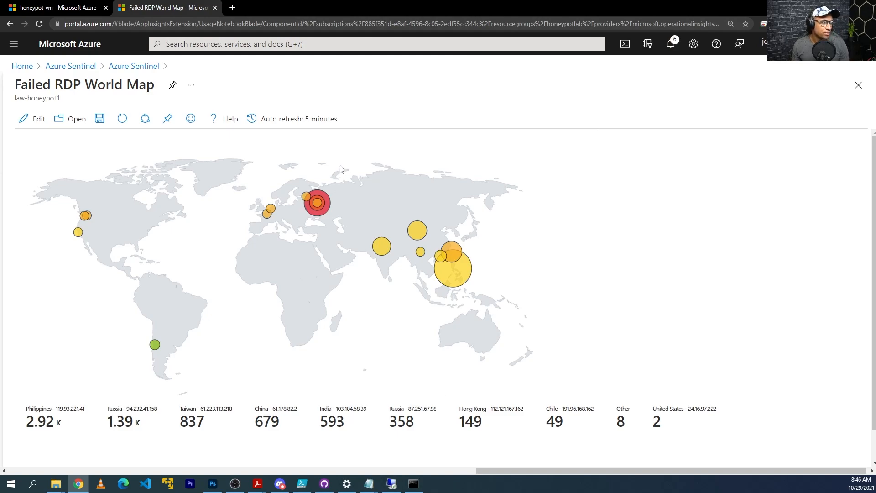
pyautogui.moveTo(115, 409); pyautogui.dragTo(177, 410)
pyautogui.click(218, 414)
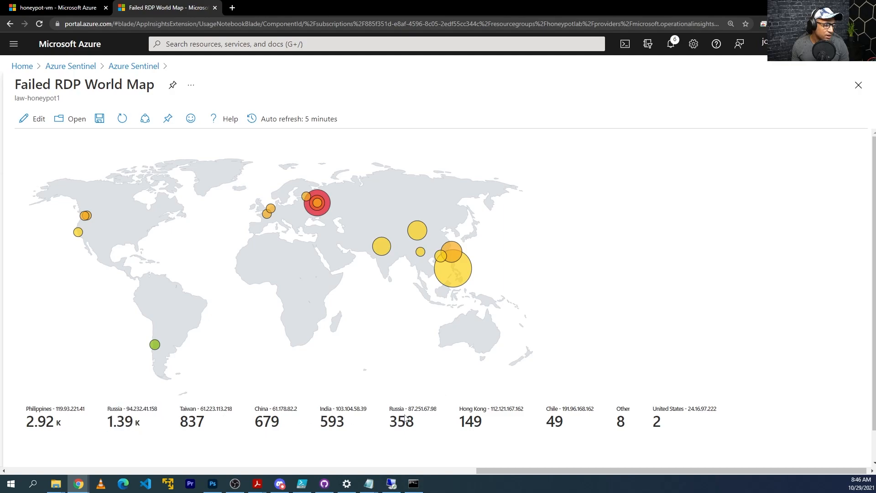
pyautogui.moveTo(401, 409); pyautogui.dragTo(426, 411)
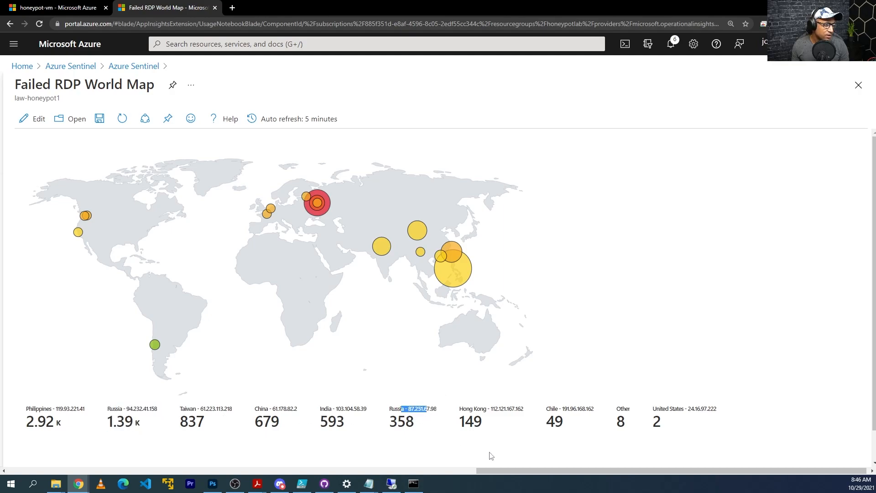
pyautogui.moveTo(539, 470); pyautogui.dragTo(598, 466)
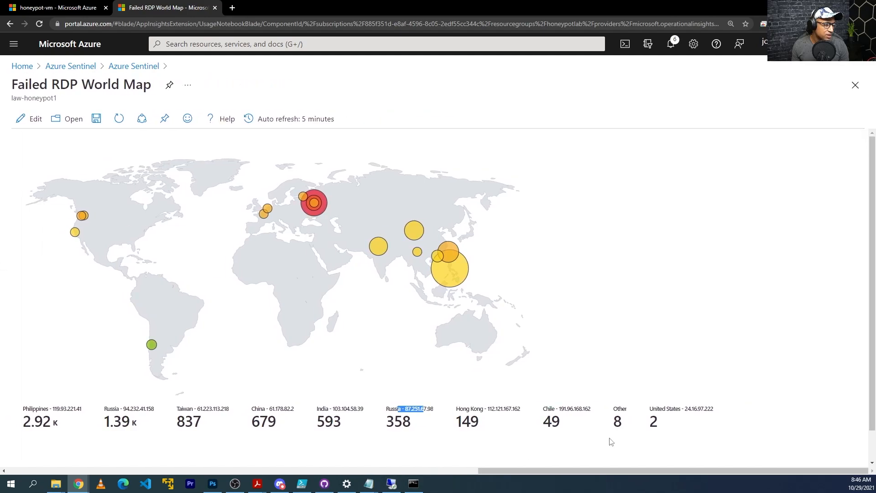
pyautogui.scroll(-1, 610, 438)
# Zoom the page to 110% and back to 125%, then refresh the map twice more
pyautogui.hotkey('ctrl', '-')
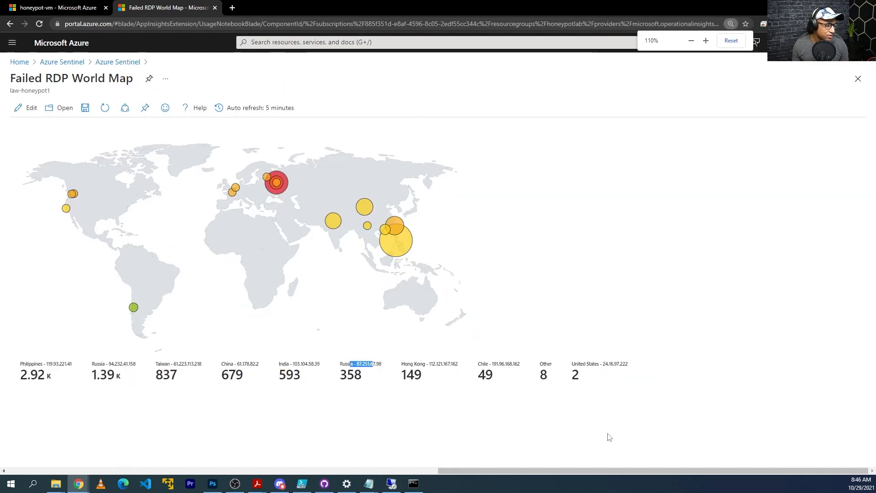
pyautogui.hotkey('ctrl', '+')
pyautogui.moveTo(562, 470); pyautogui.dragTo(645, 470)
pyautogui.click(566, 427)
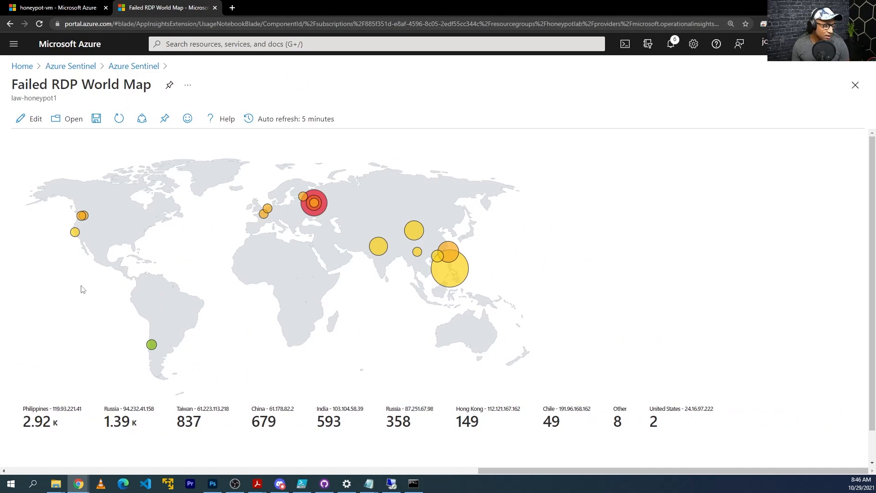
pyautogui.moveTo(75, 237)
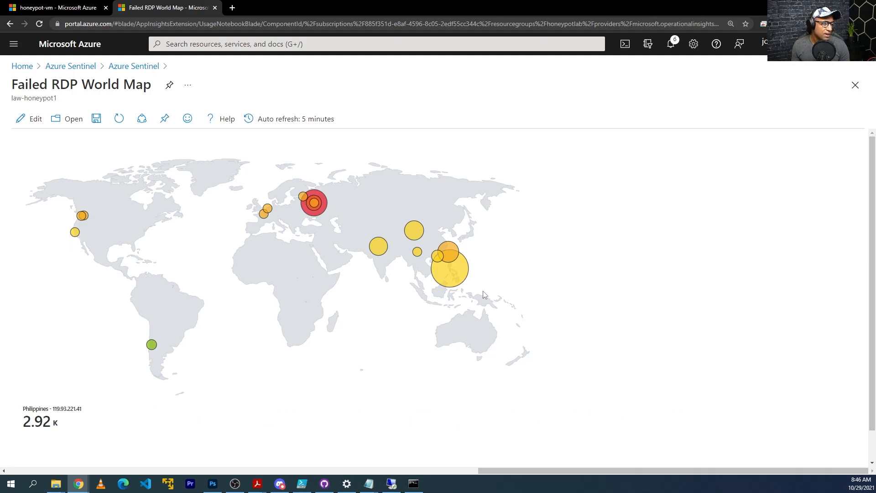
pyautogui.click(119, 119)
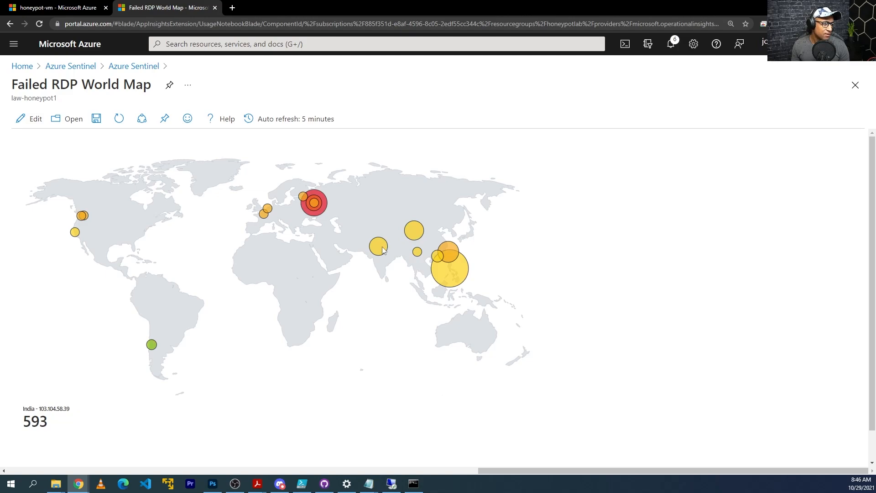
pyautogui.click(118, 120)
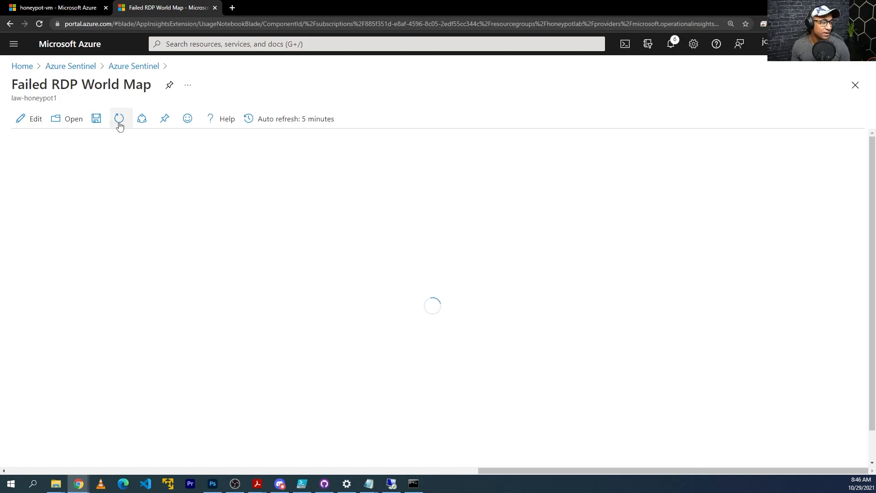
# Refresh the world map so new attackers appear, such as Russia at 2.07K
pyautogui.click(119, 119)
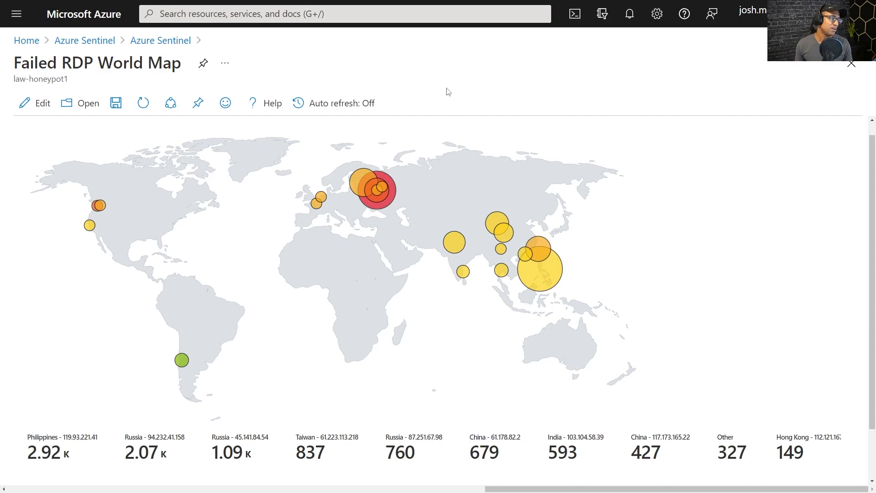
pyautogui.moveTo(392, 196)
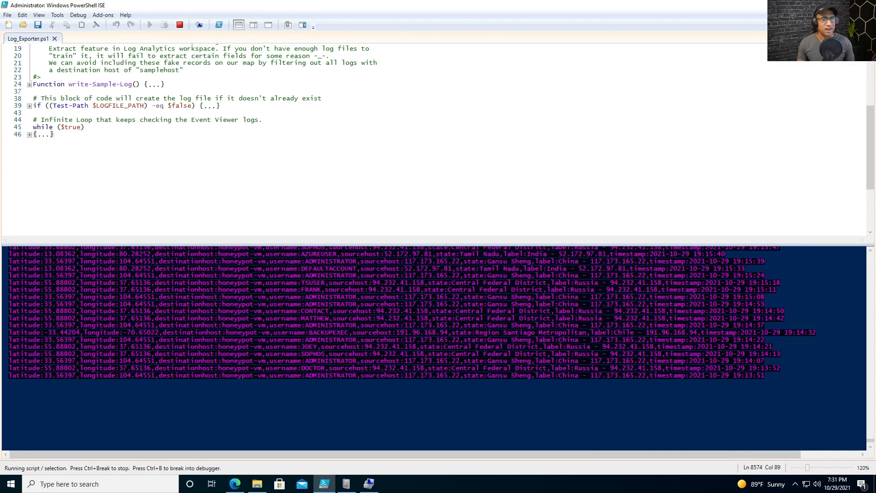
# Minimize the Remote Desktop window to reveal the map with Philippines 2.92K and Russia 2.07K
pyautogui.moveTo(529, 5)
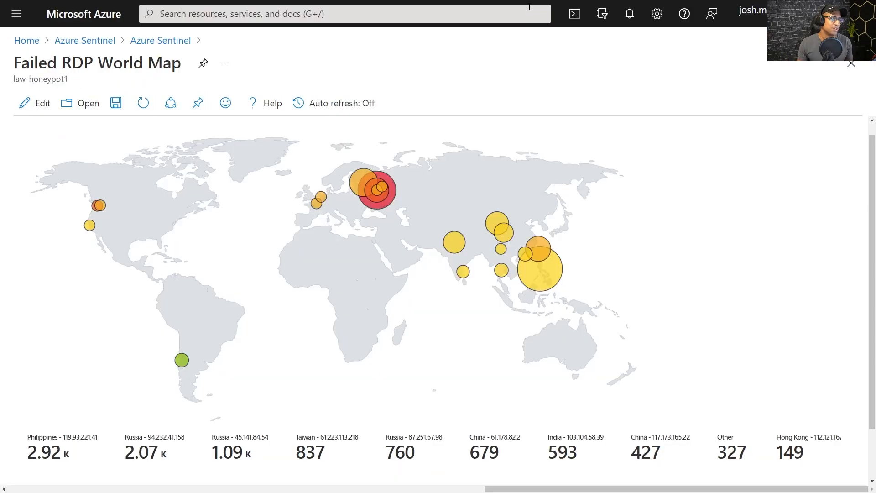
pyautogui.click(529, 5)
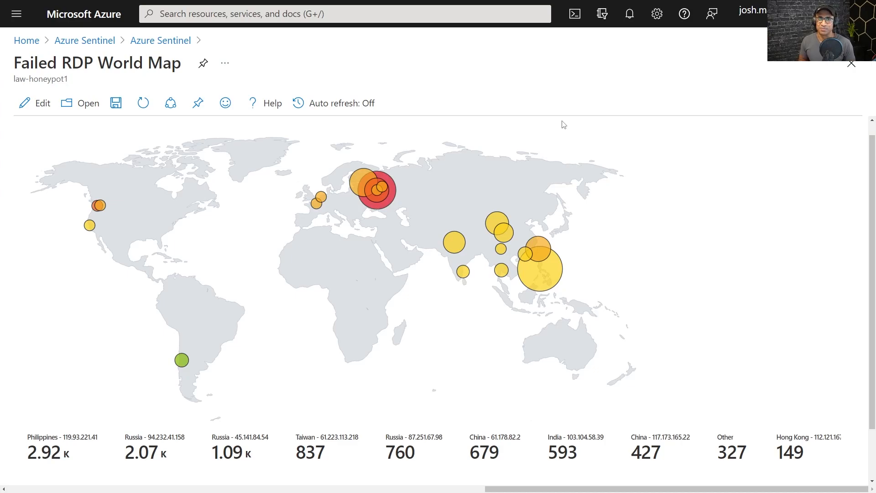